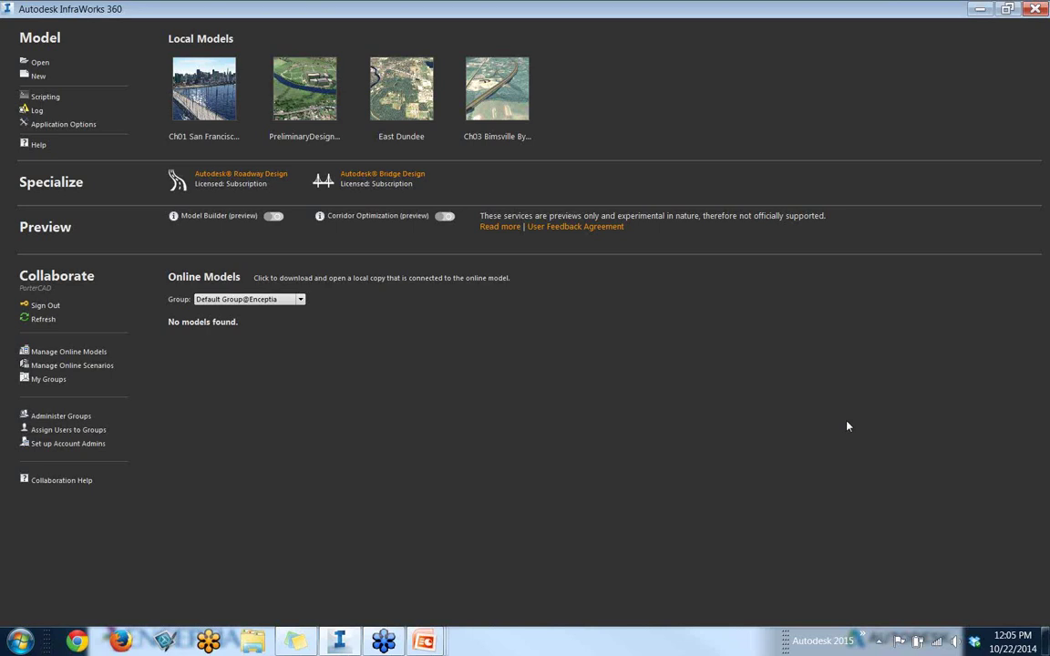
Start a new model named NewTownCenter in the C:/Autodesk Roads-Highways Workflow/ location
{"action": "left_click", "coordinate": [38, 77]}
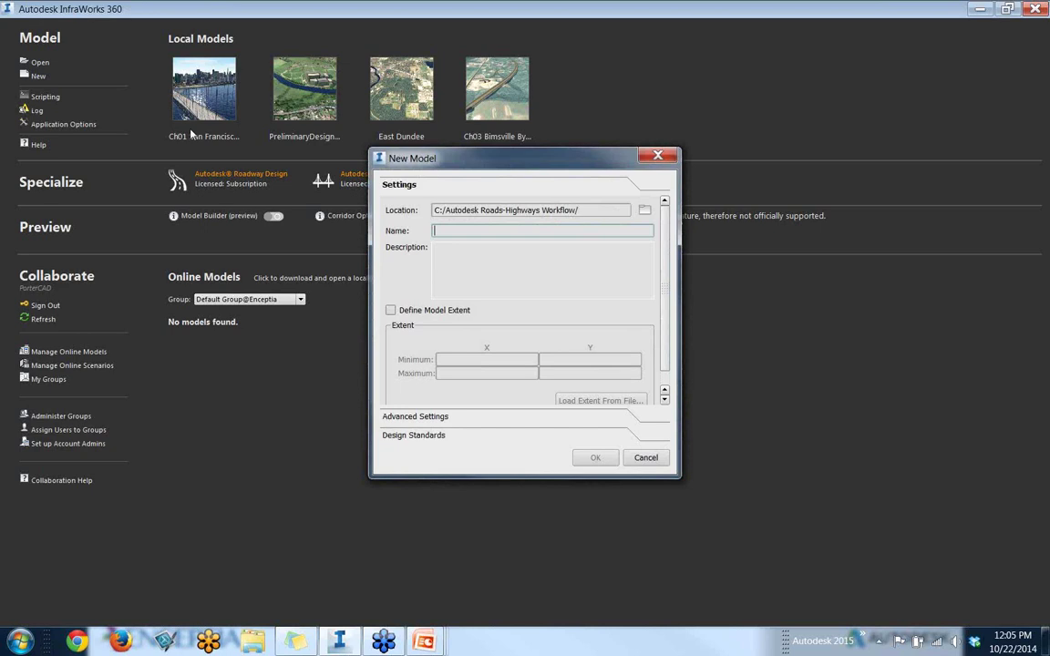
{"action": "left_click_drag", "start_coordinate": [434, 209], "coordinate": [593, 214]}
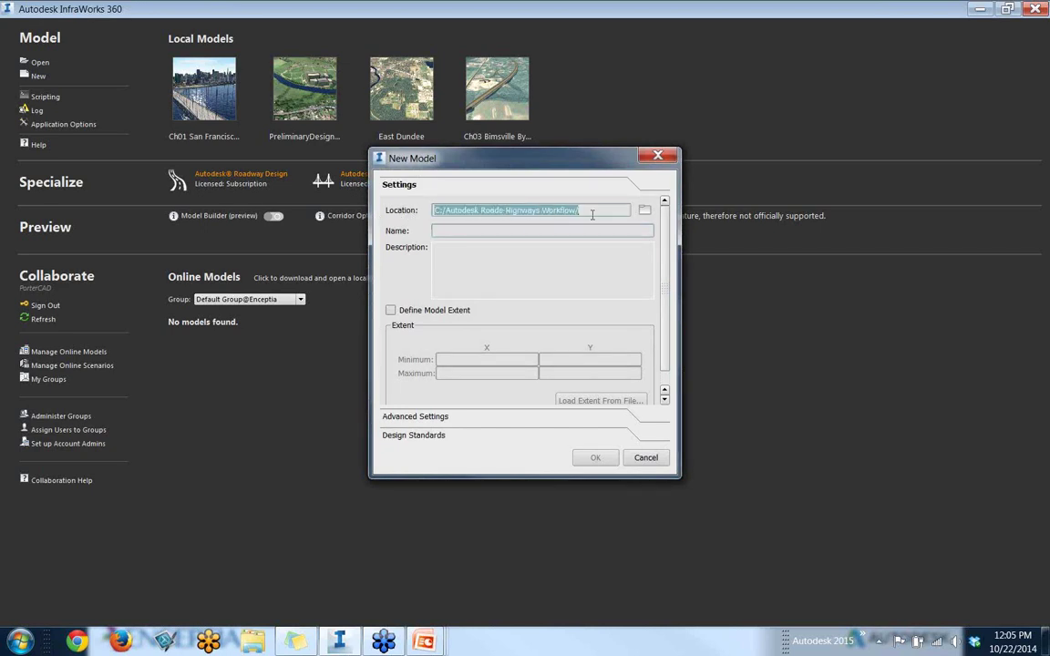
{"action": "left_click", "coordinate": [571, 231]}
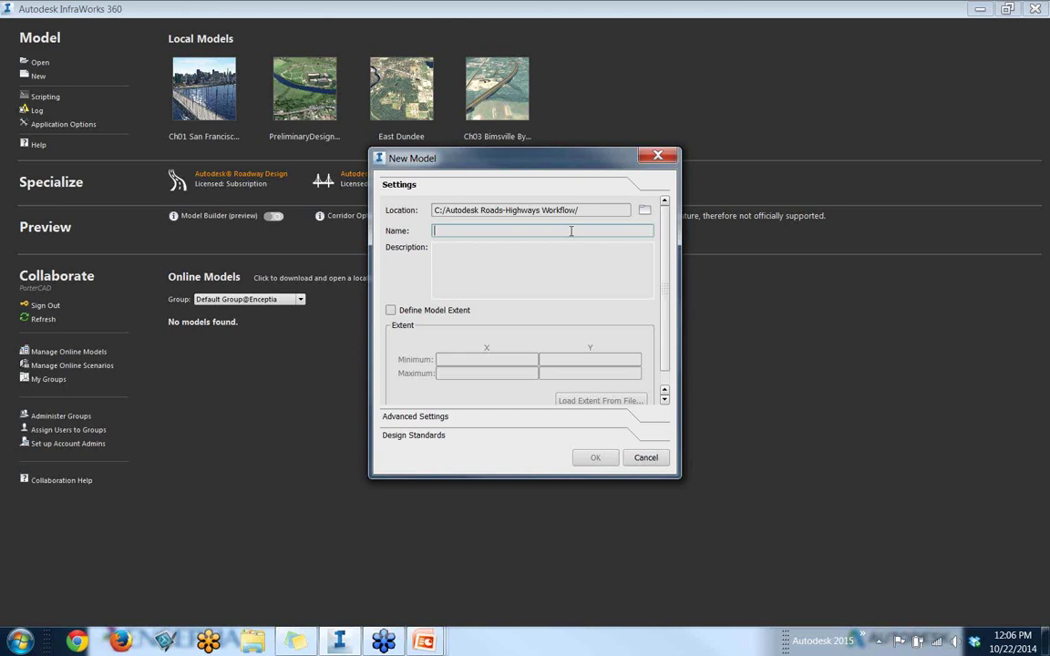
{"action": "type", "text": "NewCenterTown"}
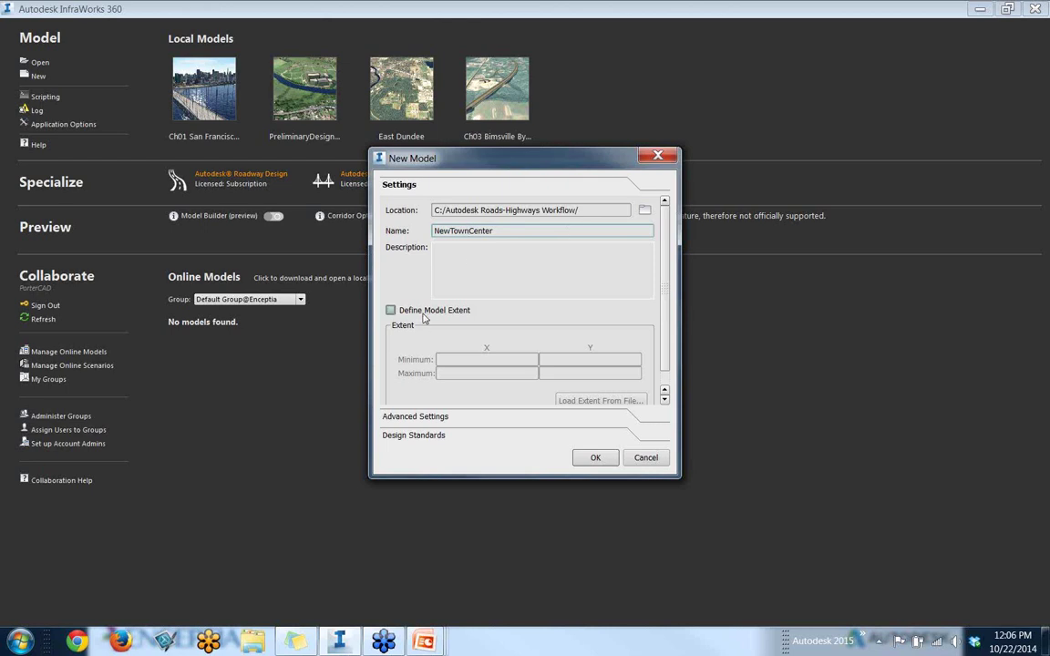
Define the model extent with minimum X 226100, Y 1248400 and maximum X 235900, Y 1258200
{"action": "left_click", "coordinate": [423, 315]}
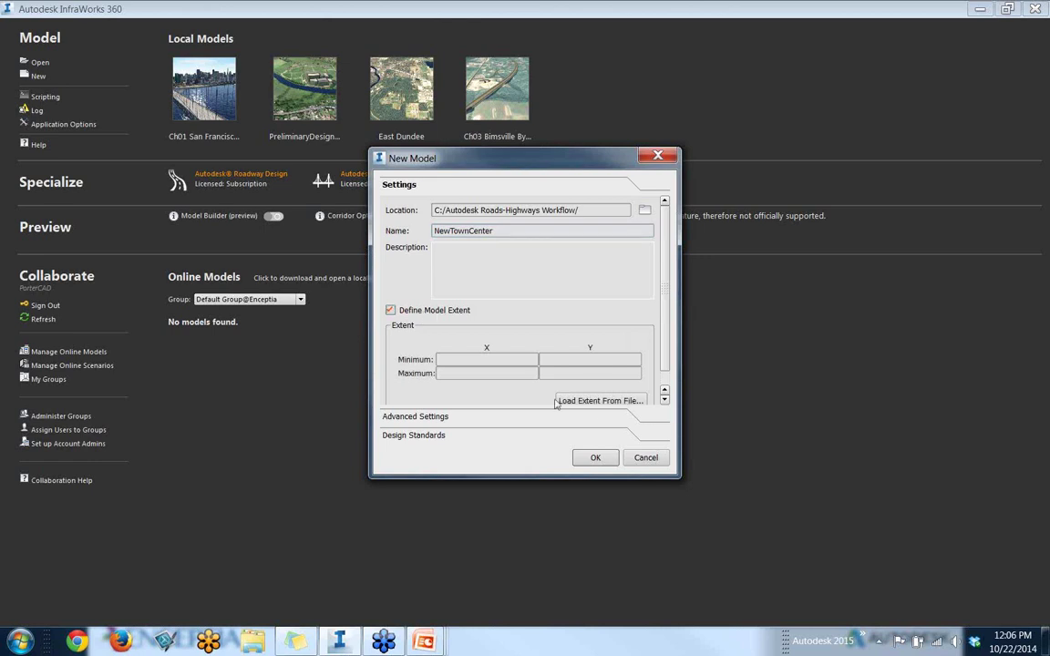
{"action": "left_click", "coordinate": [500, 360]}
{"action": "type", "text": "228"}
{"action": "type", "text": "1000"}
{"action": "key", "text": "BackSpace"}
{"action": "left_click", "coordinate": [555, 361]}
{"action": "type", "text": "1248400"}
{"action": "left_click", "coordinate": [501, 374]}
{"action": "type", "text": "235"}
{"action": "type", "text": "900"}
{"action": "type", "text": "125"}
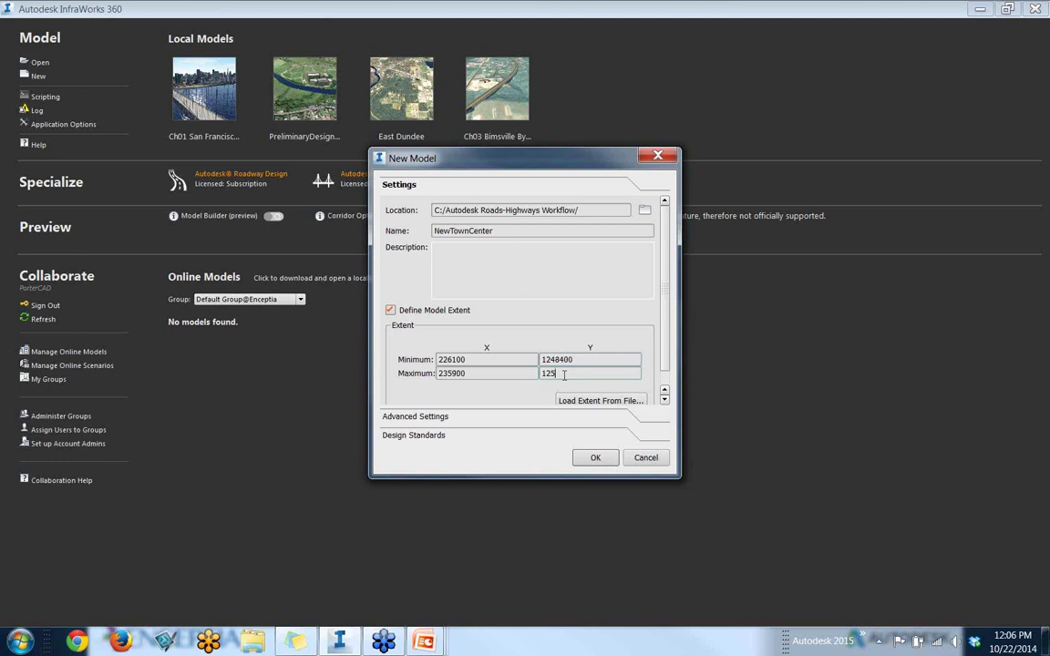
{"action": "type", "text": "8230"}
Examine which file types are supported for loading the model extent from a file, without loading one
{"action": "left_click", "coordinate": [599, 401]}
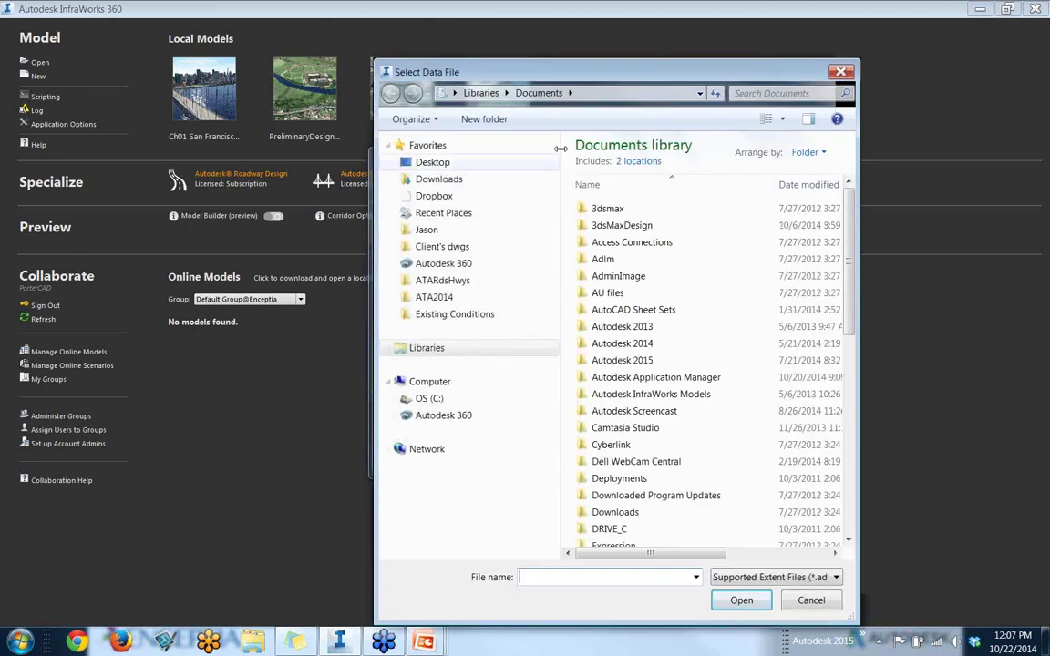
{"action": "left_click_drag", "start_coordinate": [597, 78], "coordinate": [263, 37]}
{"action": "left_click", "coordinate": [500, 541]}
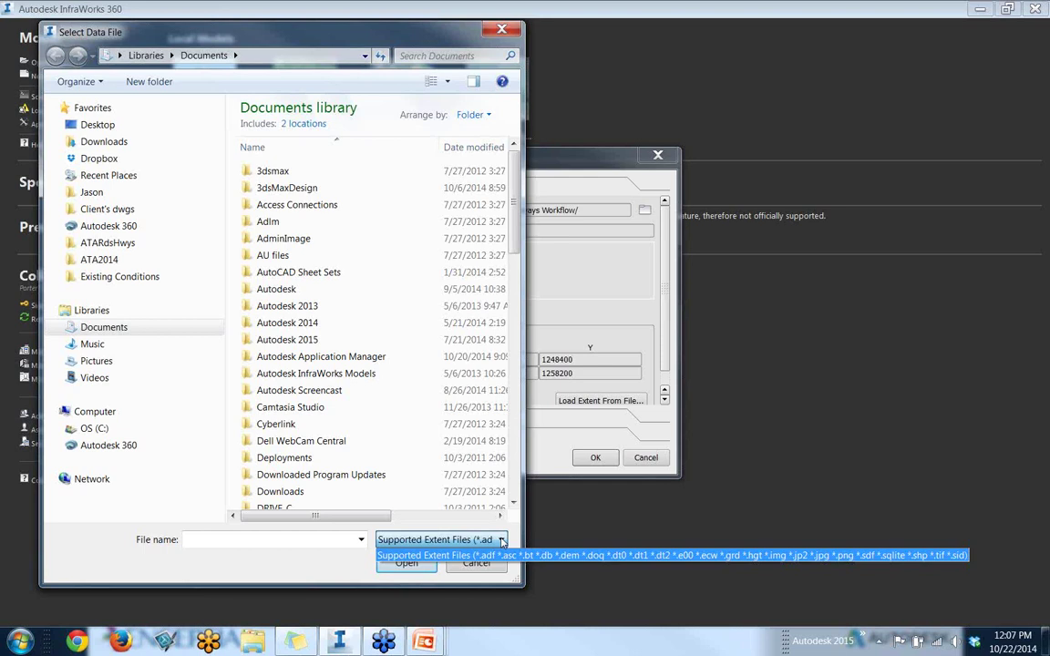
{"action": "left_click", "coordinate": [585, 158]}
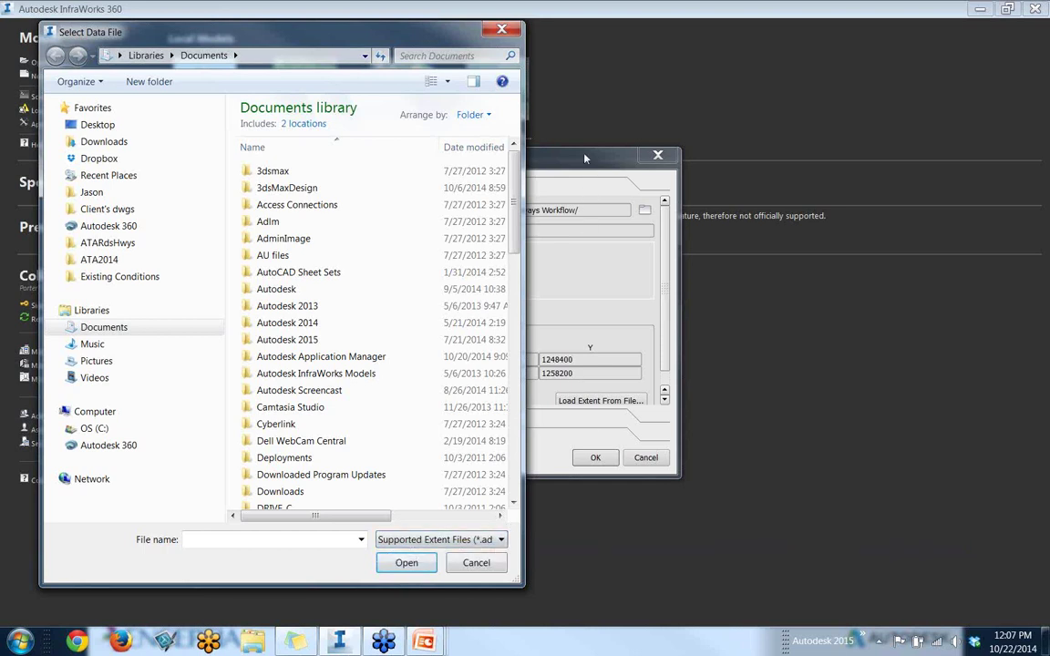
{"action": "left_click", "coordinate": [501, 31]}
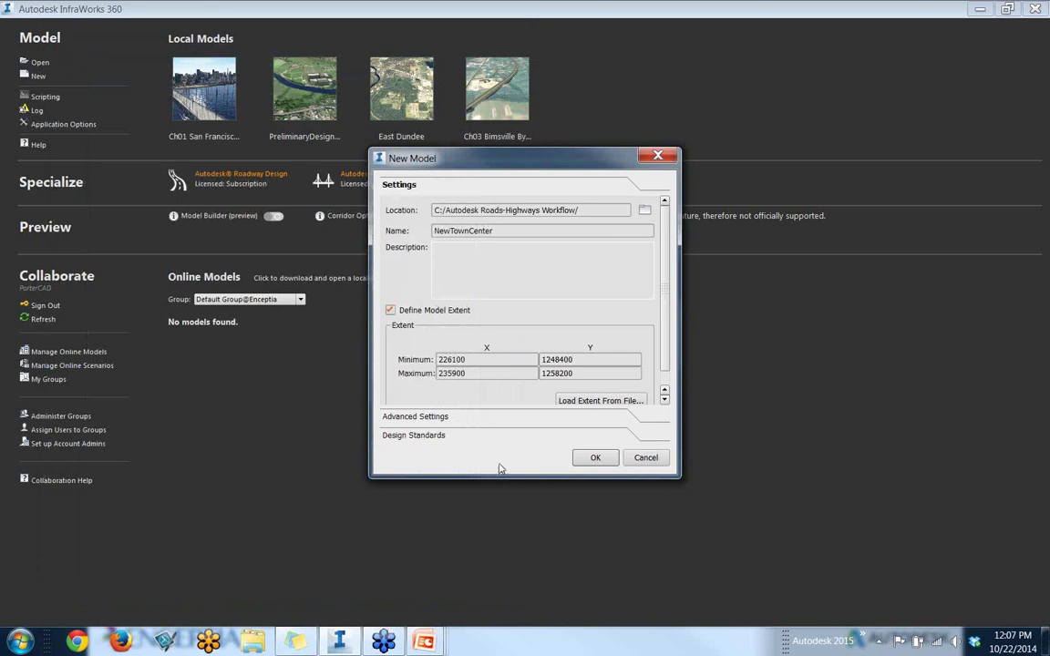
Set both the UCS and database coordinate systems to BritishNatGridFeet, found under the Great Britain - UKOOA category
{"action": "scroll", "coordinate": [481, 346], "scroll_direction": "down", "scroll_amount": 1}
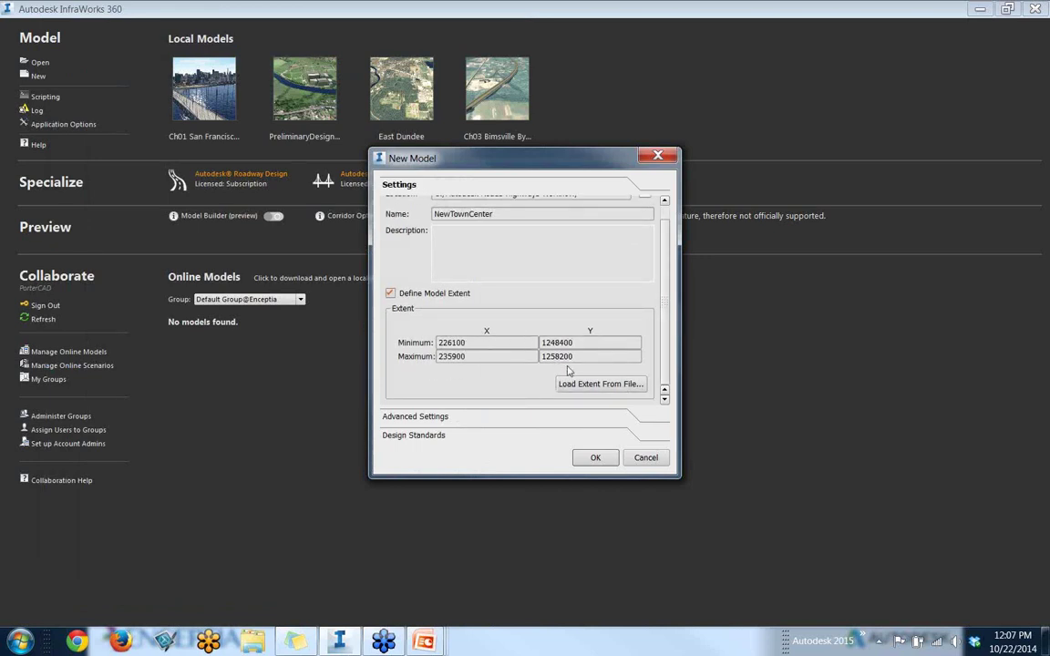
{"action": "left_click", "coordinate": [433, 418]}
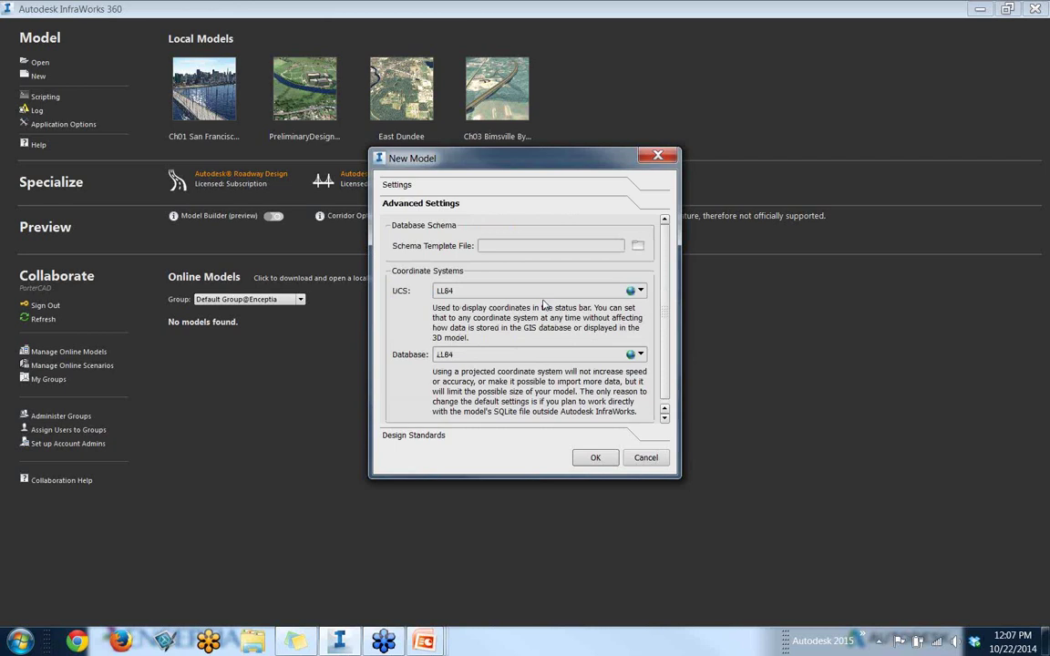
{"action": "left_click", "coordinate": [628, 291]}
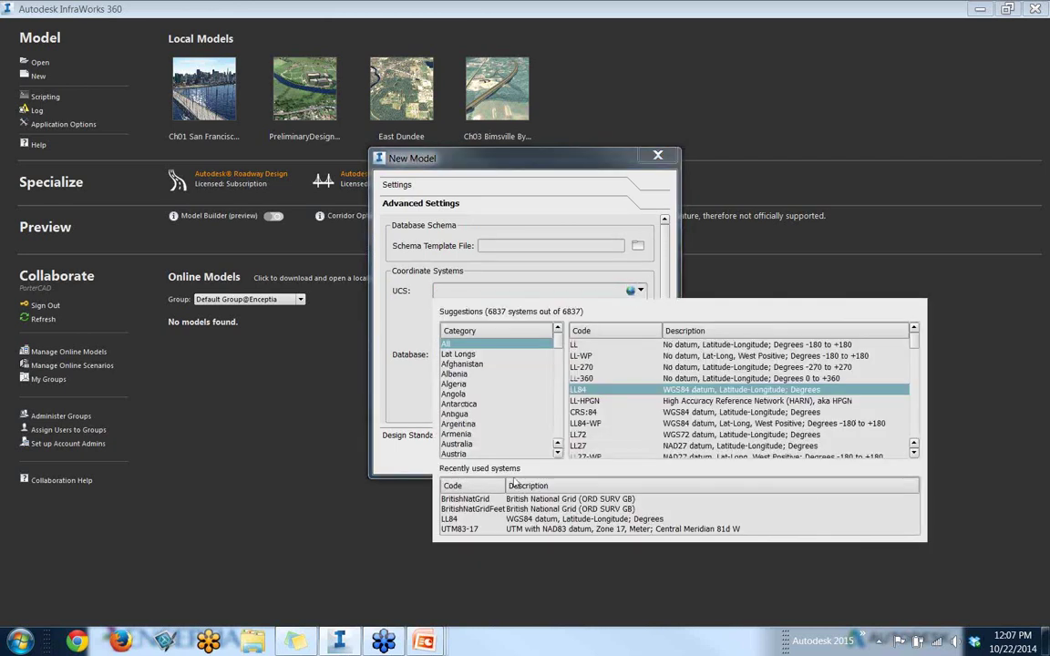
{"action": "left_click", "coordinate": [472, 415]}
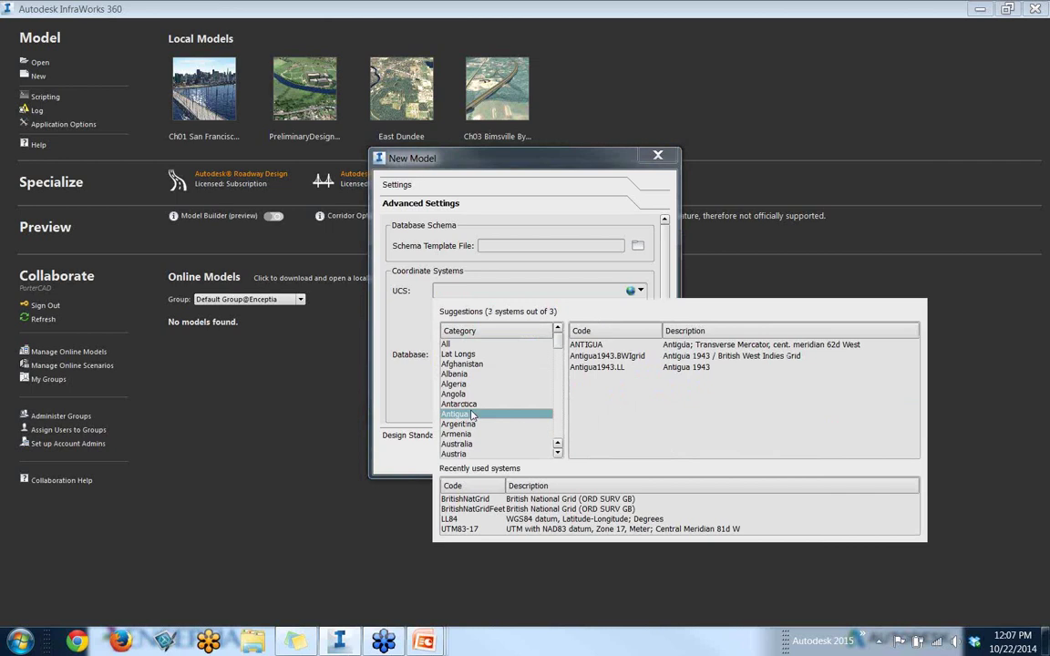
{"action": "type", "text": "gr"}
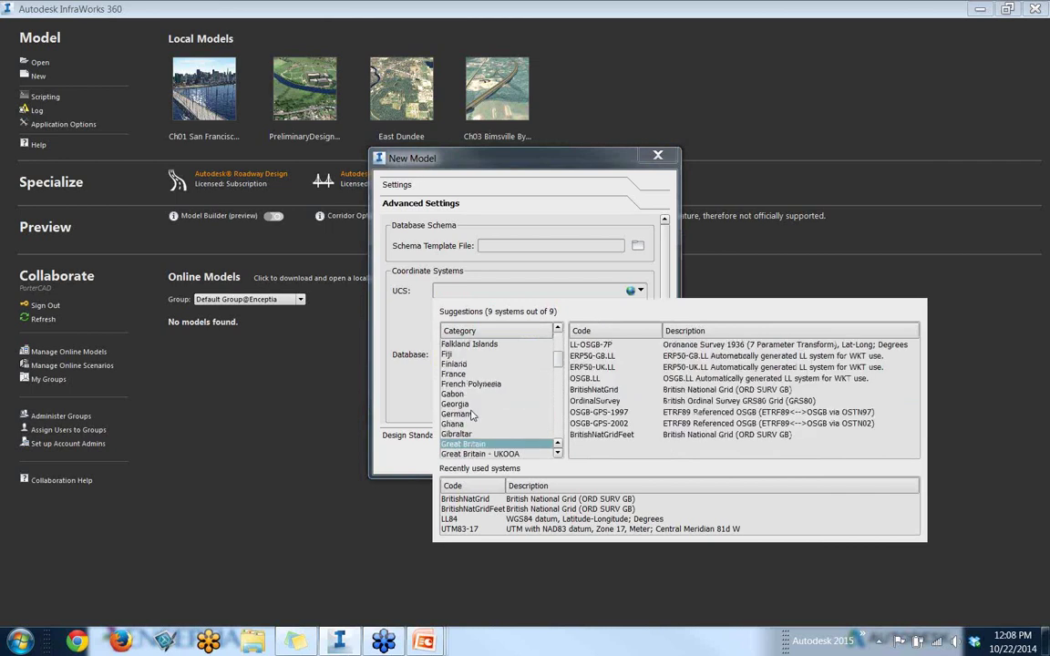
{"action": "left_click", "coordinate": [525, 453]}
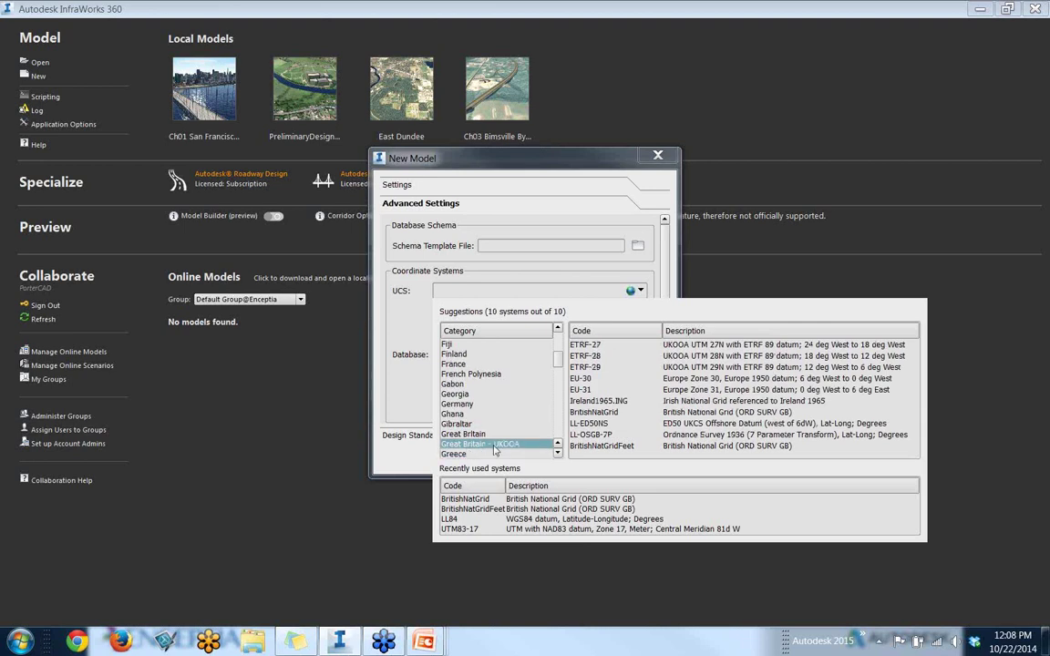
{"action": "left_click", "coordinate": [593, 448]}
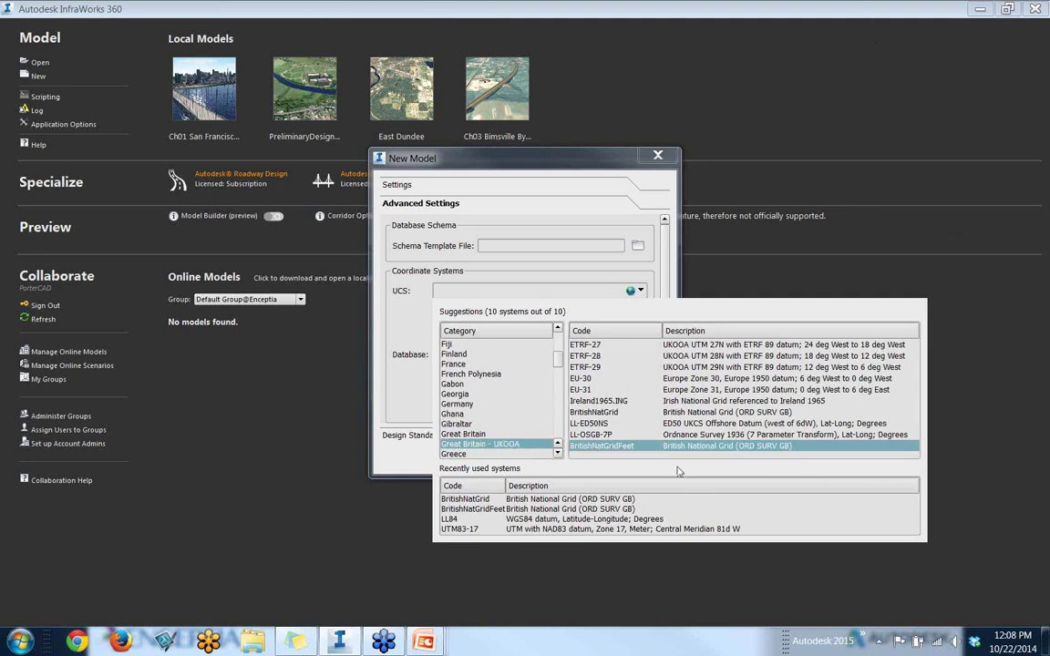
{"action": "double_click", "coordinate": [617, 450]}
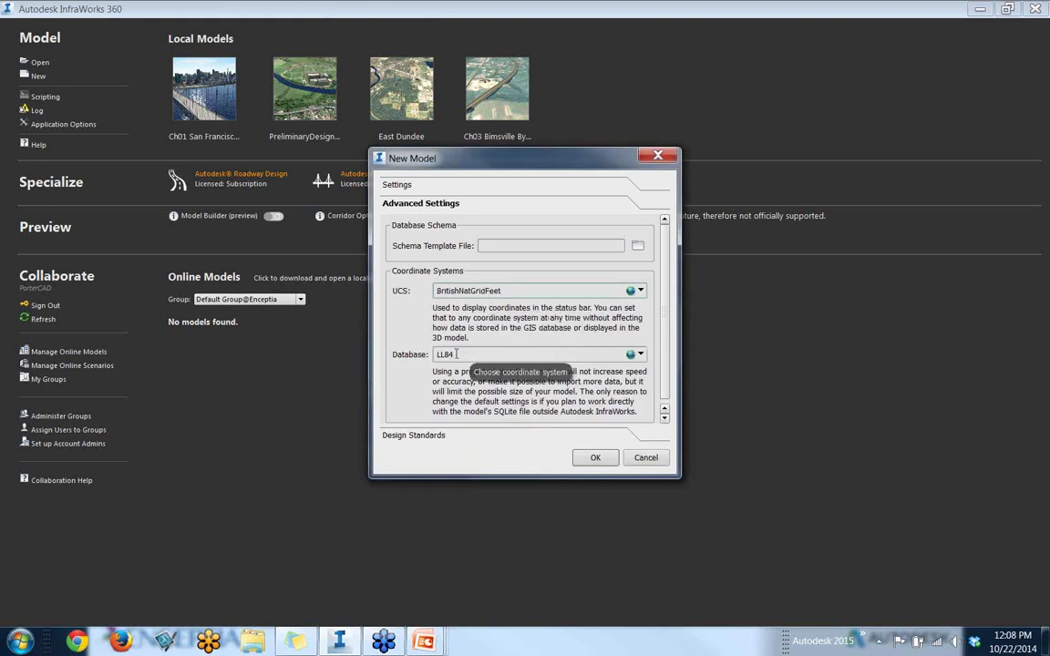
{"action": "left_click", "coordinate": [641, 356]}
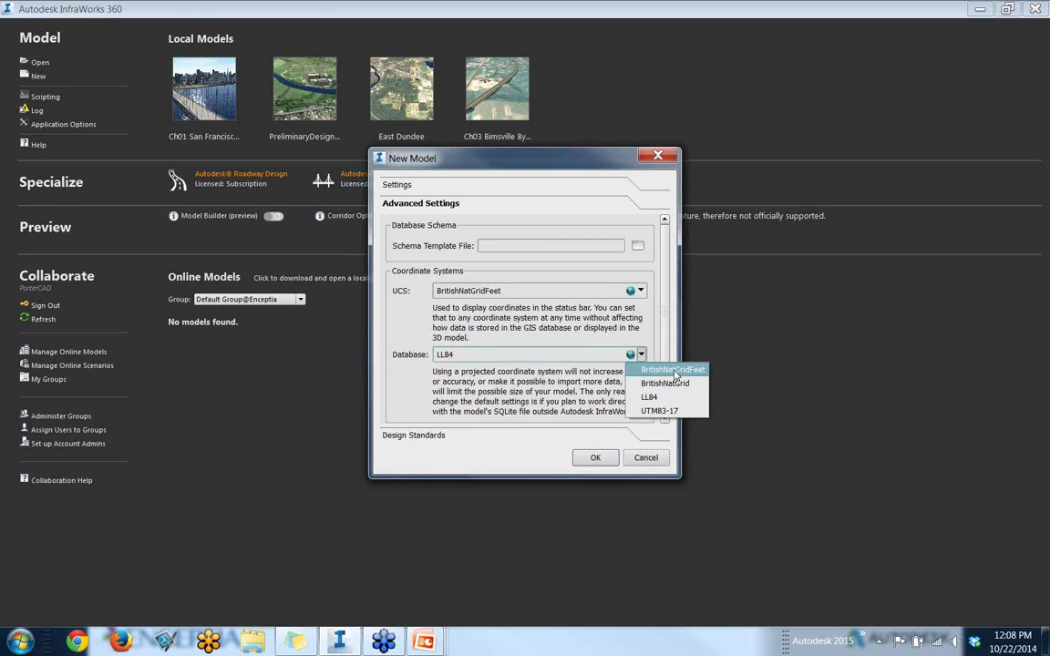
{"action": "left_click", "coordinate": [675, 370]}
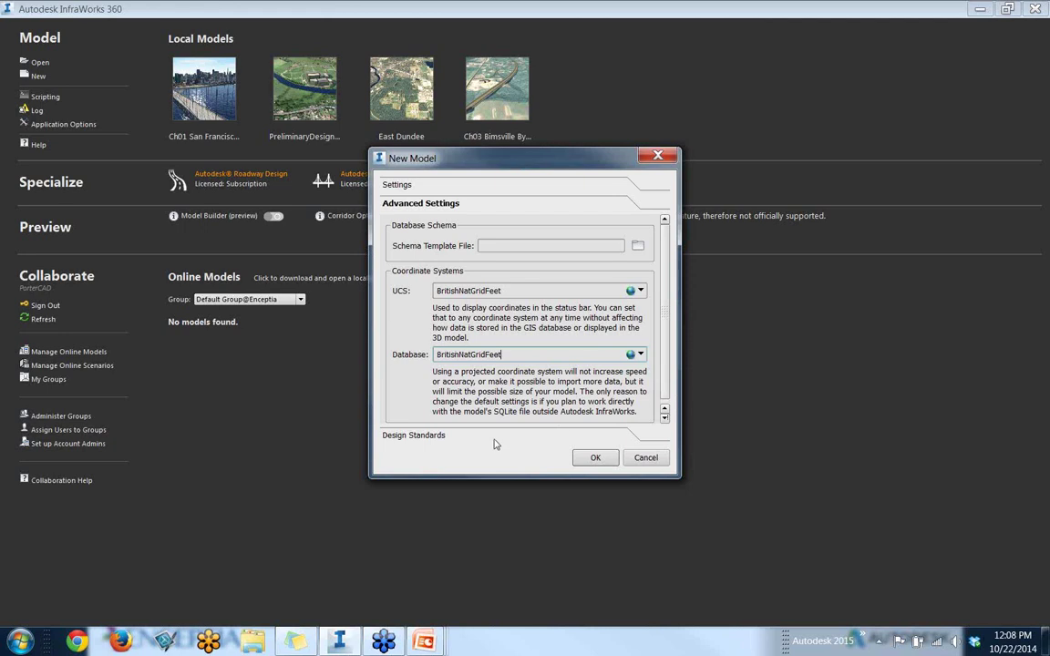
Choose AASHTO_Imperial_2011 as the road design standard and create the model
{"action": "left_click", "coordinate": [435, 436]}
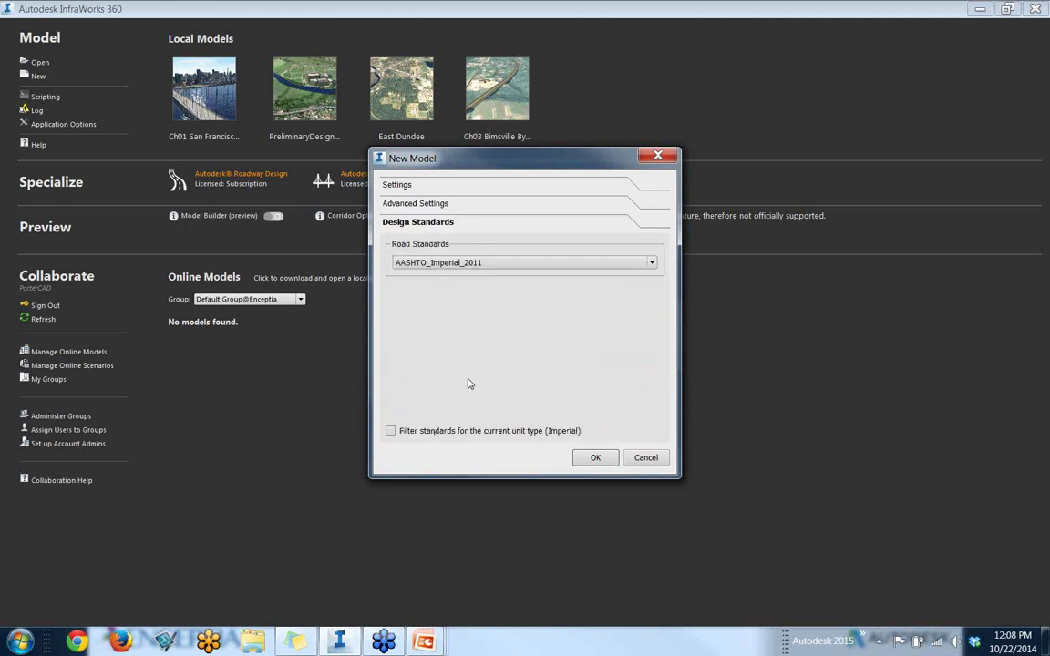
{"action": "left_click", "coordinate": [539, 263]}
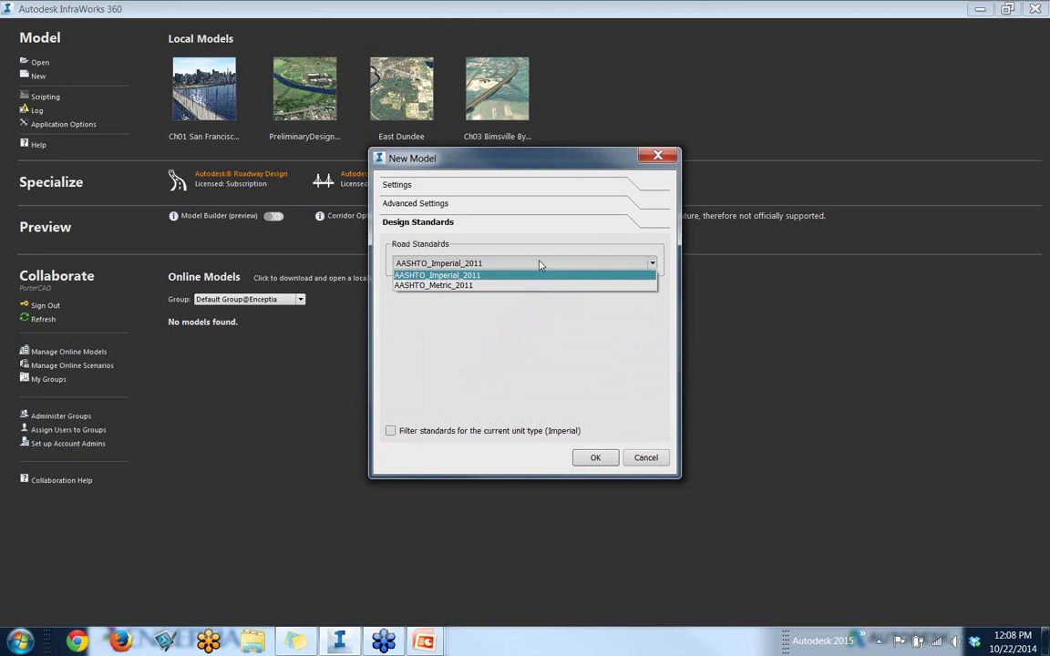
{"action": "left_click", "coordinate": [492, 275]}
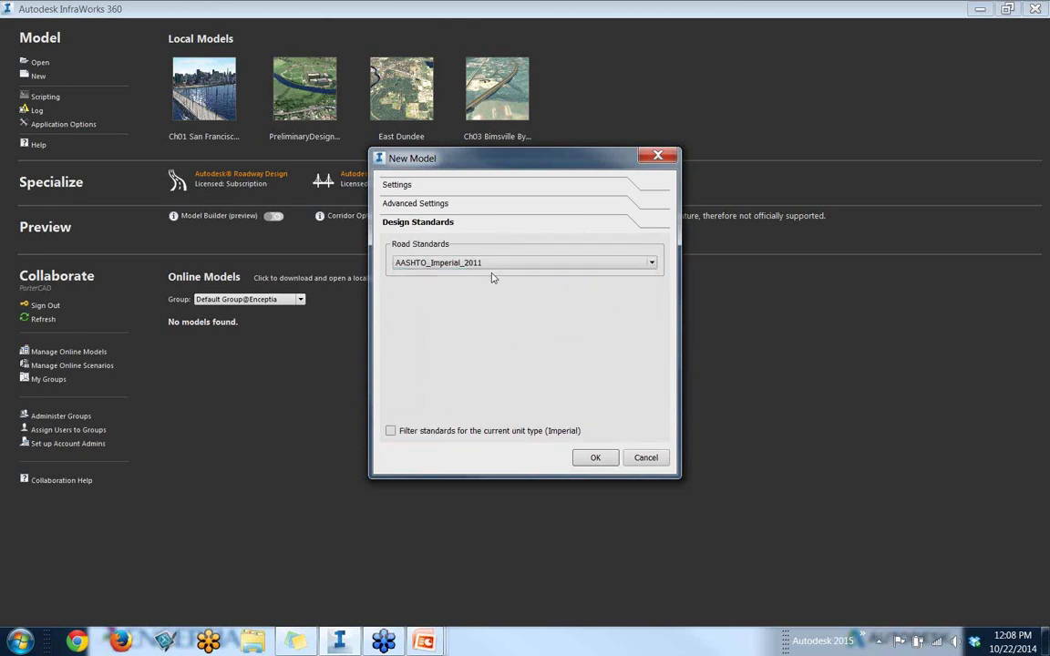
{"action": "left_click", "coordinate": [595, 459]}
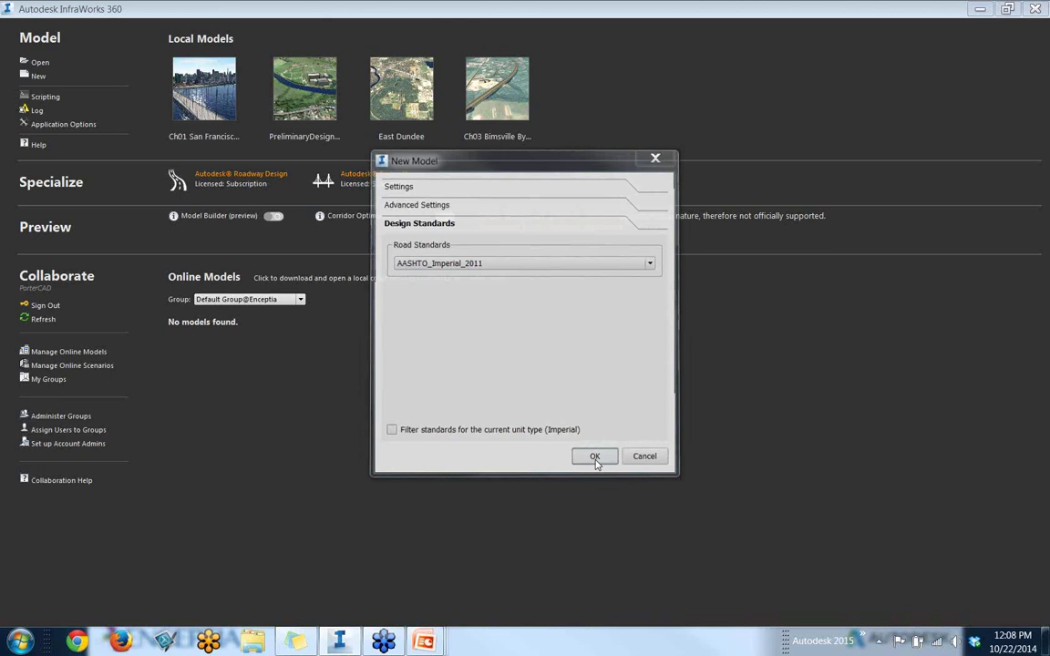
{"action": "left_click", "coordinate": [595, 461]}
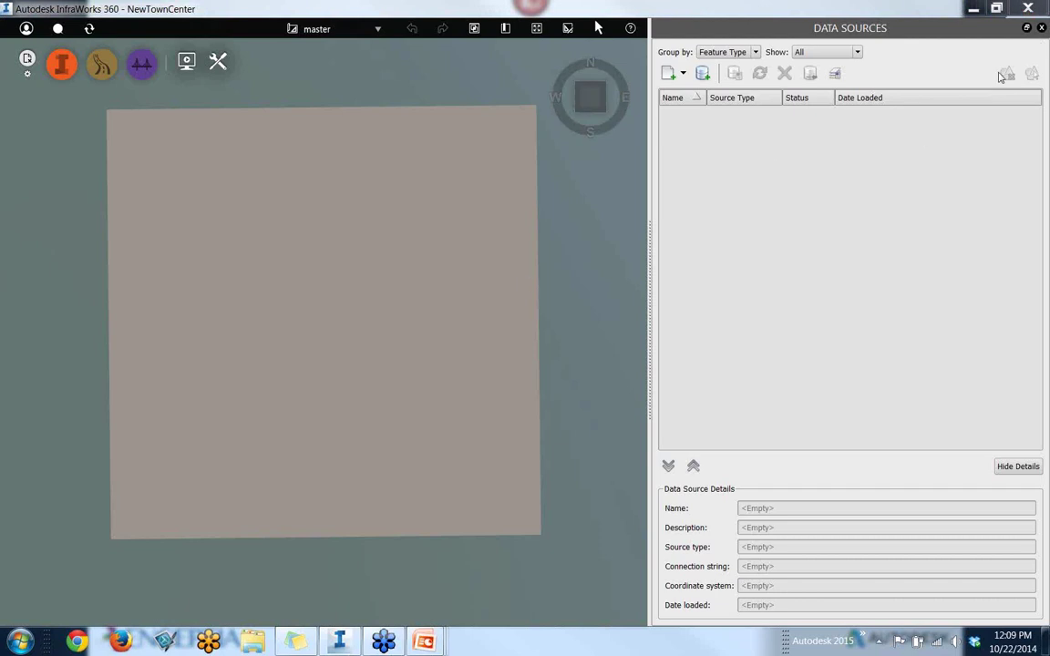
Close Data Sources and inspect where the model area lies on the globe, finishing at the home view
{"action": "left_click", "coordinate": [1042, 28]}
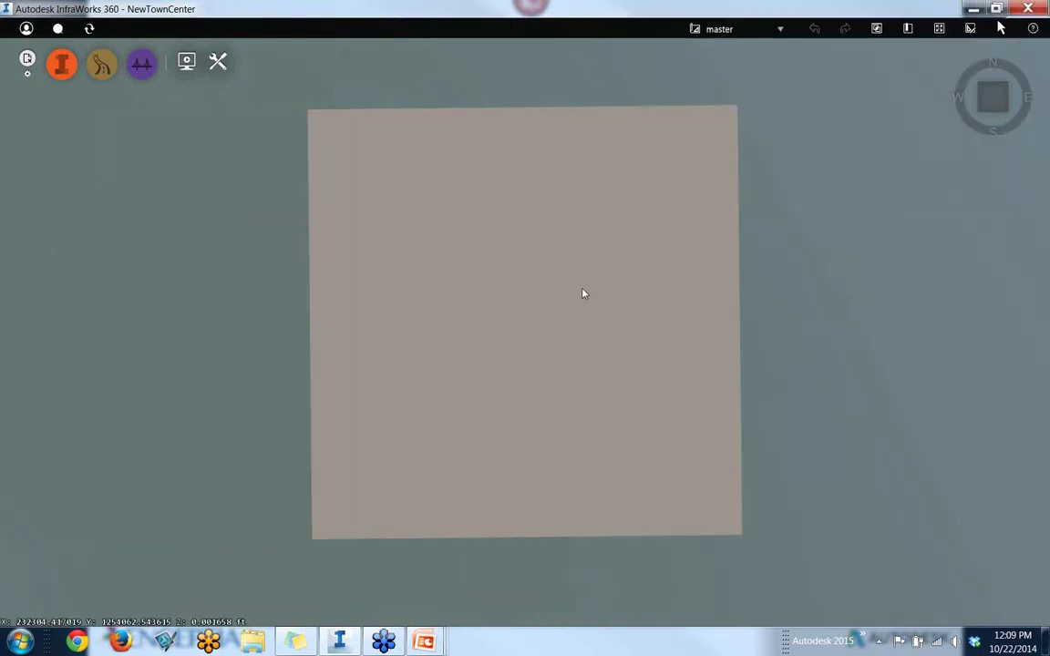
{"action": "scroll", "coordinate": [583, 293], "scroll_direction": "down", "scroll_amount": 5}
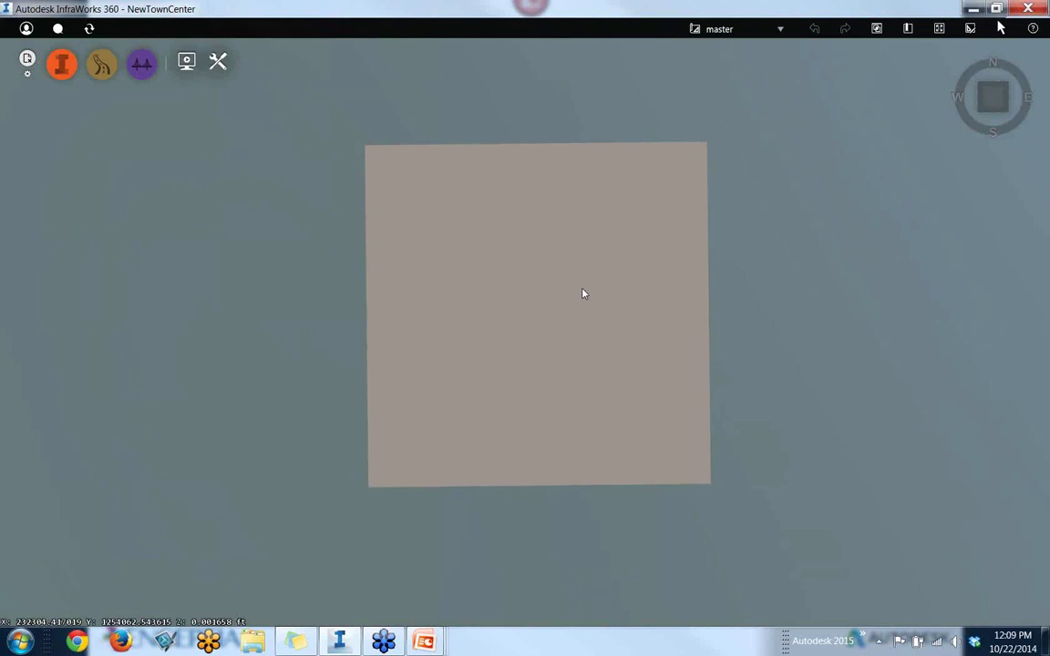
{"action": "scroll", "coordinate": [581, 297], "scroll_direction": "down", "scroll_amount": 15}
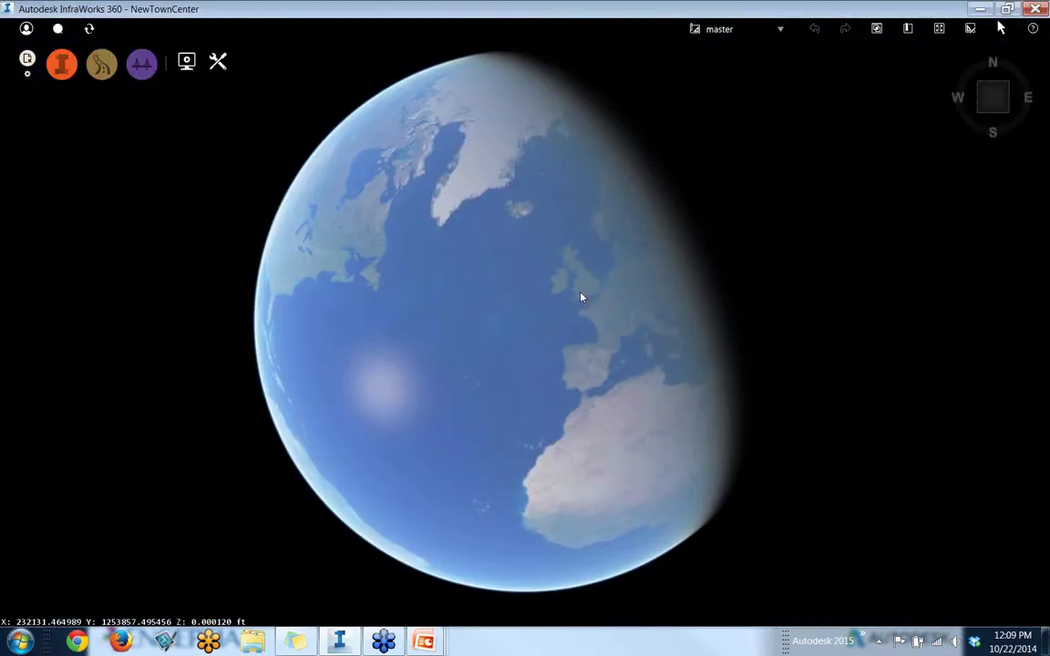
{"action": "scroll", "coordinate": [581, 297], "scroll_direction": "up", "scroll_amount": 3}
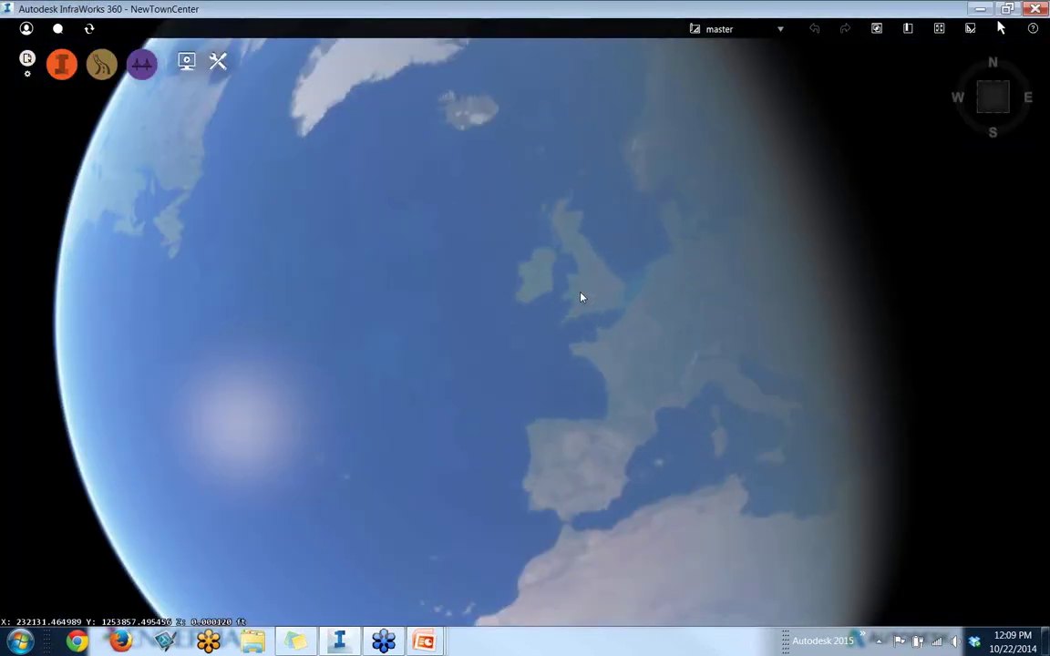
{"action": "scroll", "coordinate": [581, 297], "scroll_direction": "up", "scroll_amount": 10}
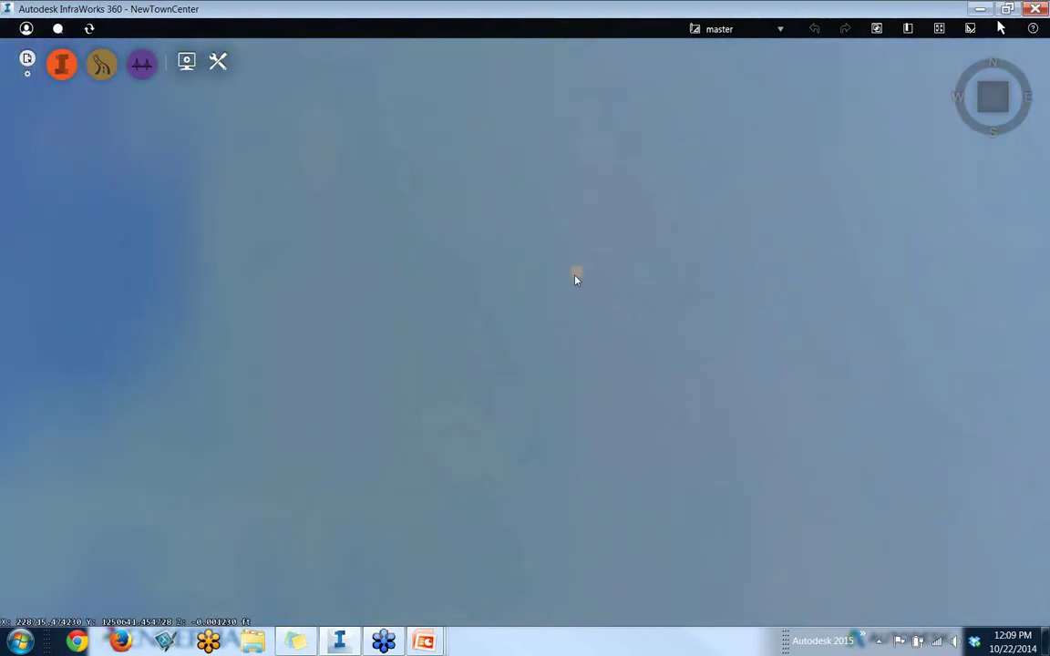
{"action": "scroll", "coordinate": [620, 264], "scroll_direction": "down", "scroll_amount": 6}
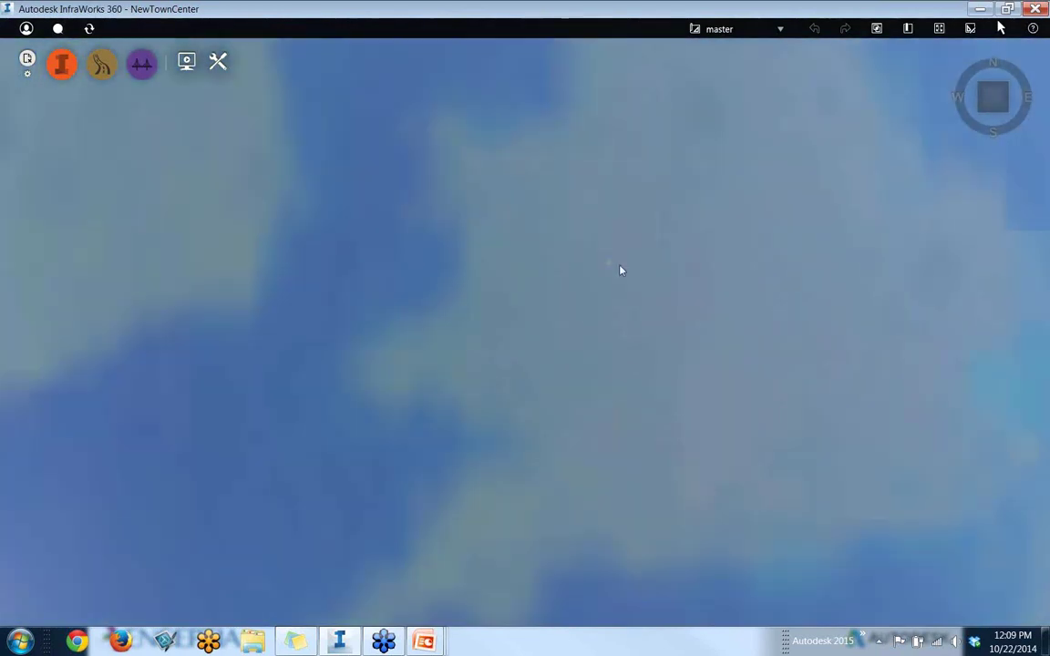
{"action": "left_click_drag", "start_coordinate": [548, 286], "coordinate": [637, 305]}
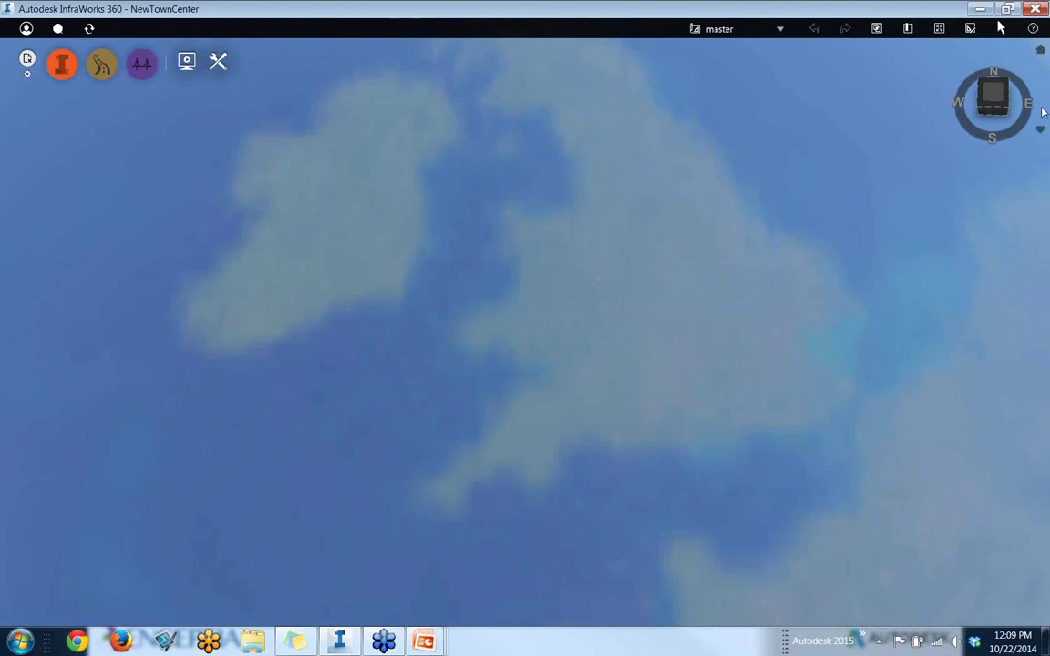
{"action": "left_click", "coordinate": [1040, 50]}
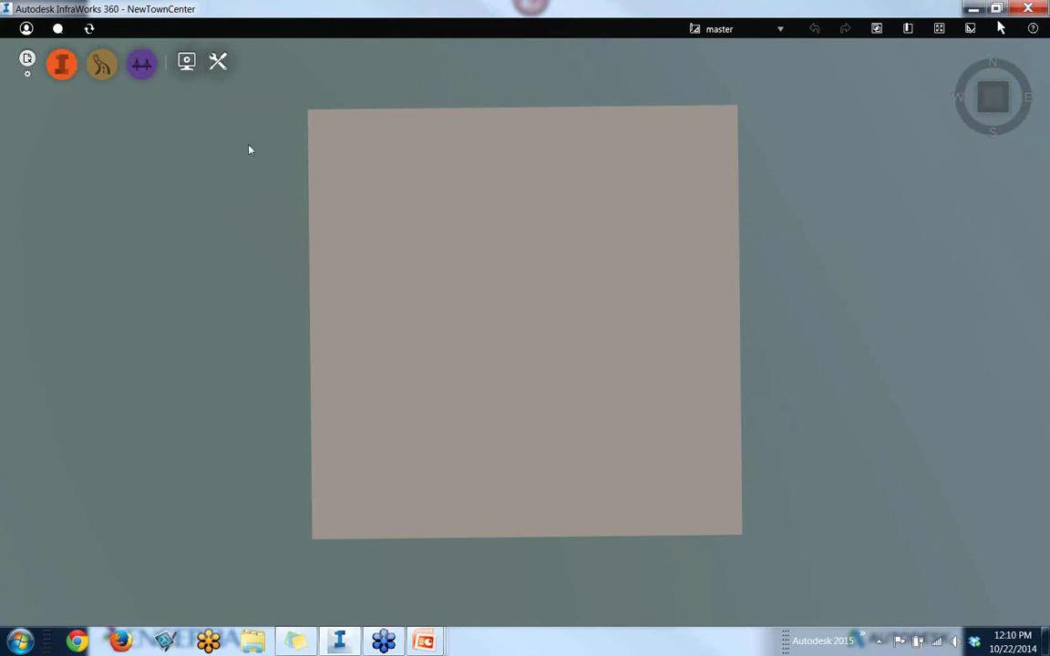
Review the default unit configuration in the application options and accept it
{"action": "left_click", "coordinate": [219, 64]}
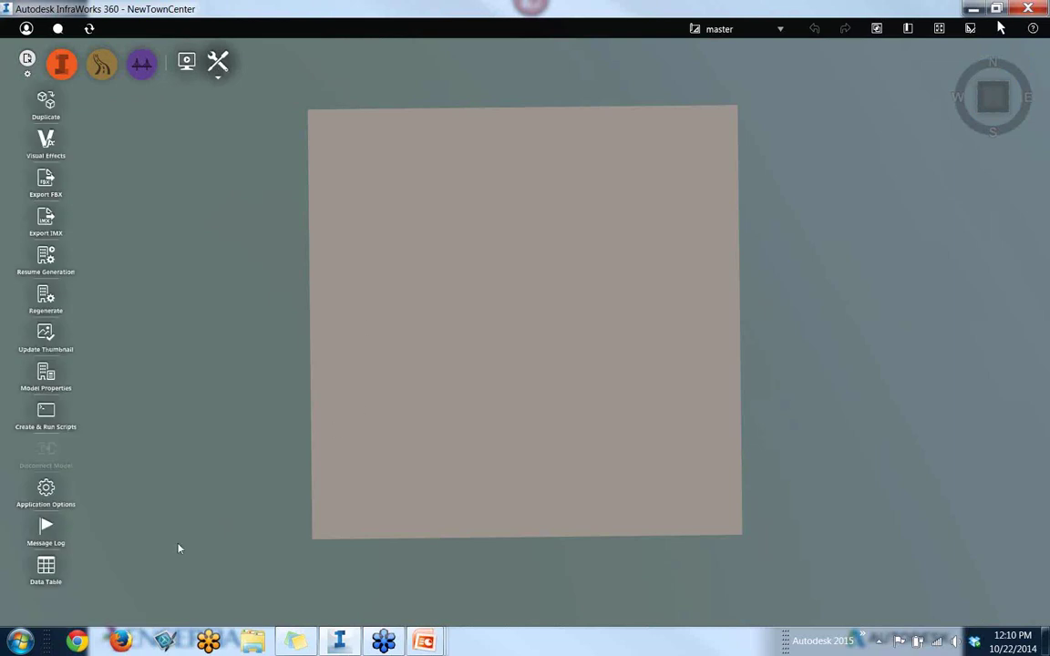
{"action": "left_click", "coordinate": [46, 492]}
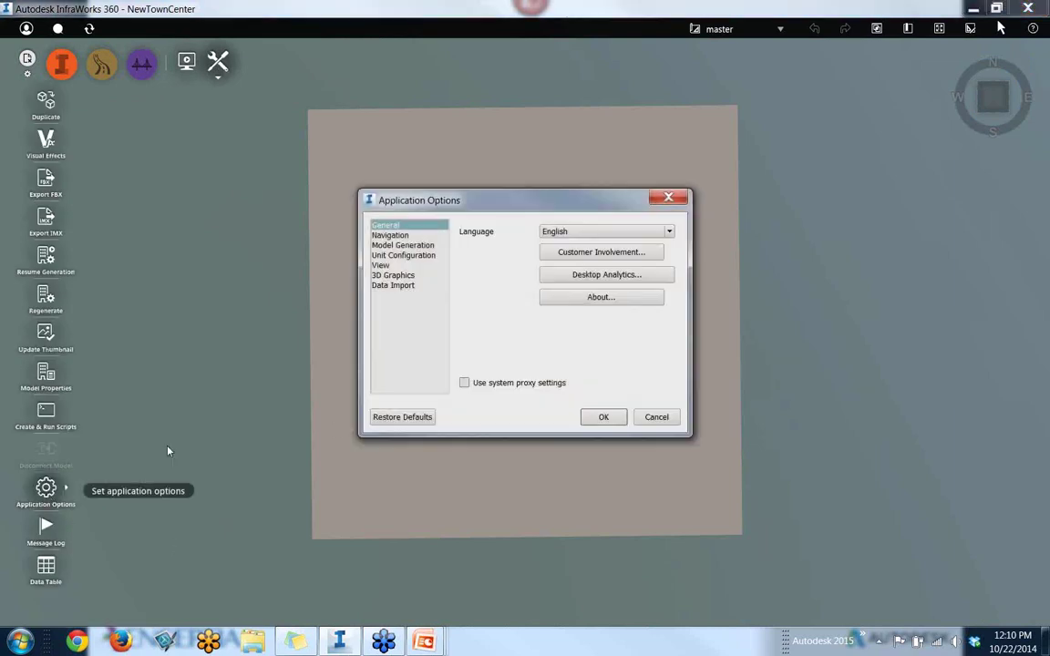
{"action": "left_click", "coordinate": [403, 256]}
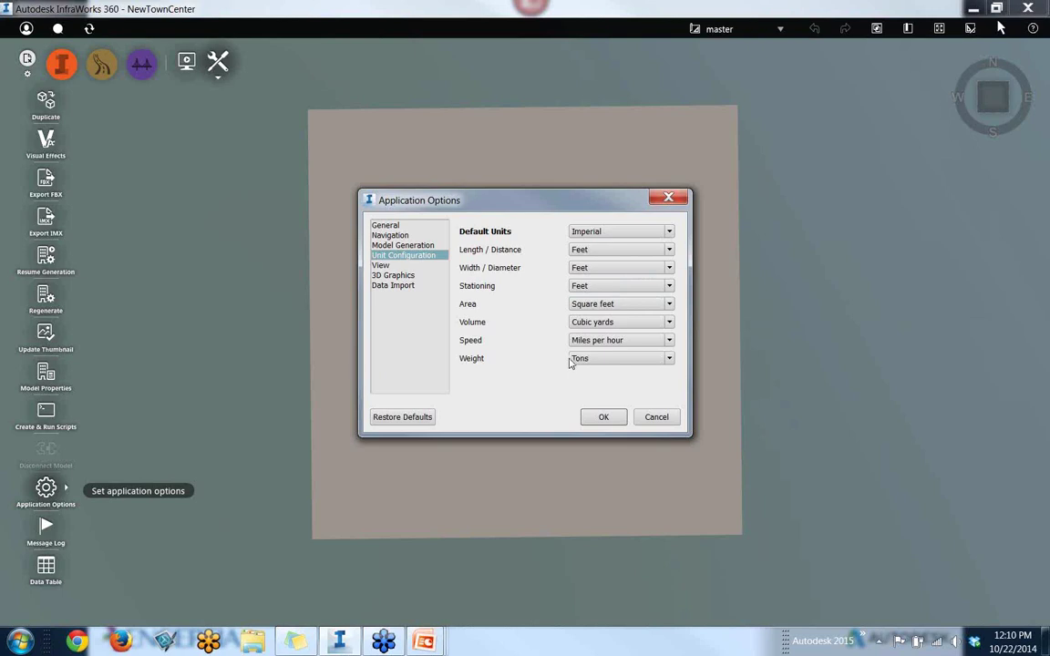
{"action": "left_click", "coordinate": [619, 420]}
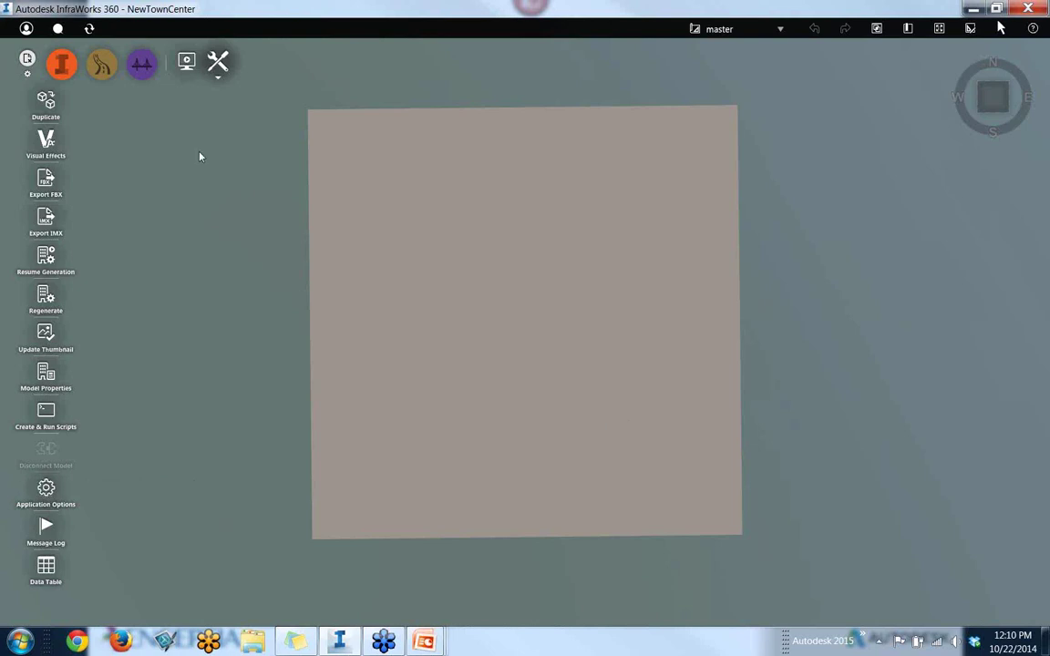
{"action": "left_click", "coordinate": [220, 82]}
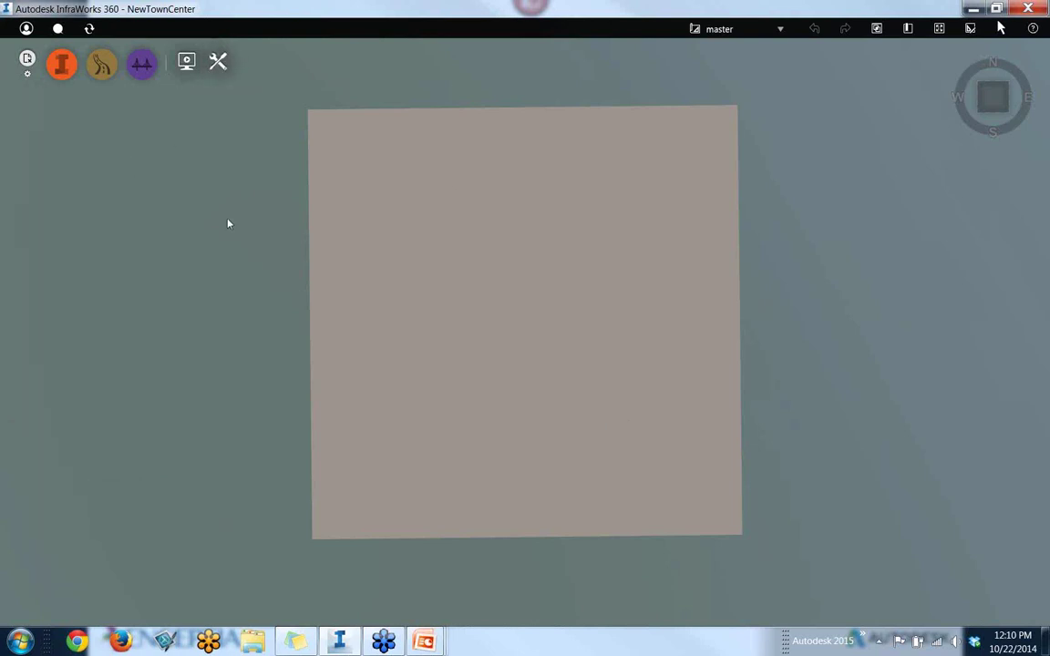
Add Danville Site LiDAR.xml from the Existing Conditions folder as a LandXML data source and widen the source list's Name and Status columns
{"action": "left_click", "coordinate": [62, 73]}
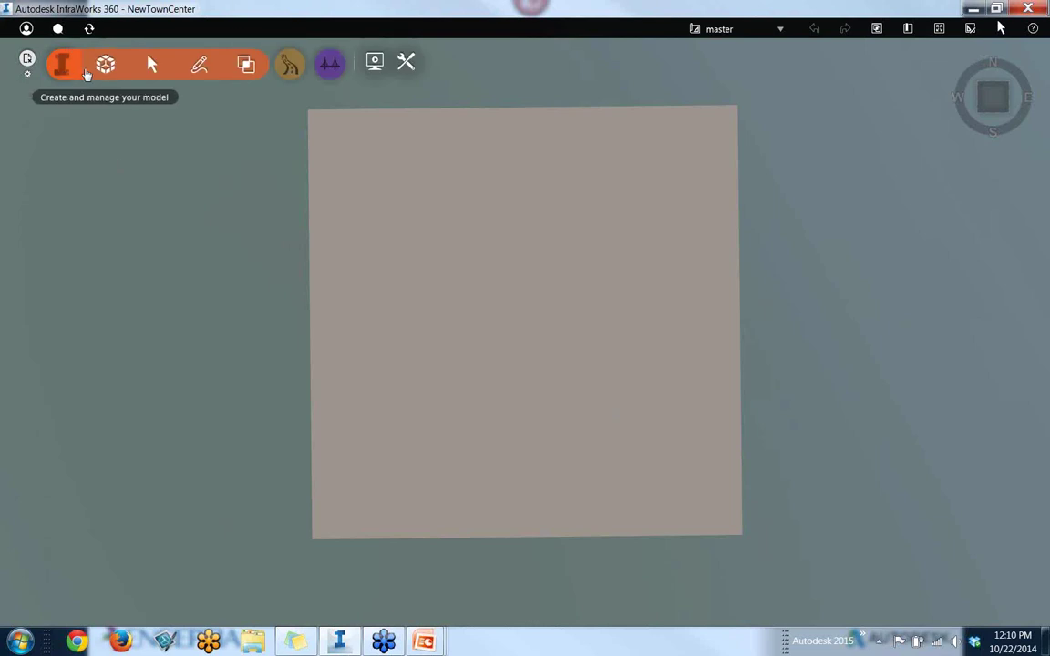
{"action": "left_click", "coordinate": [104, 66]}
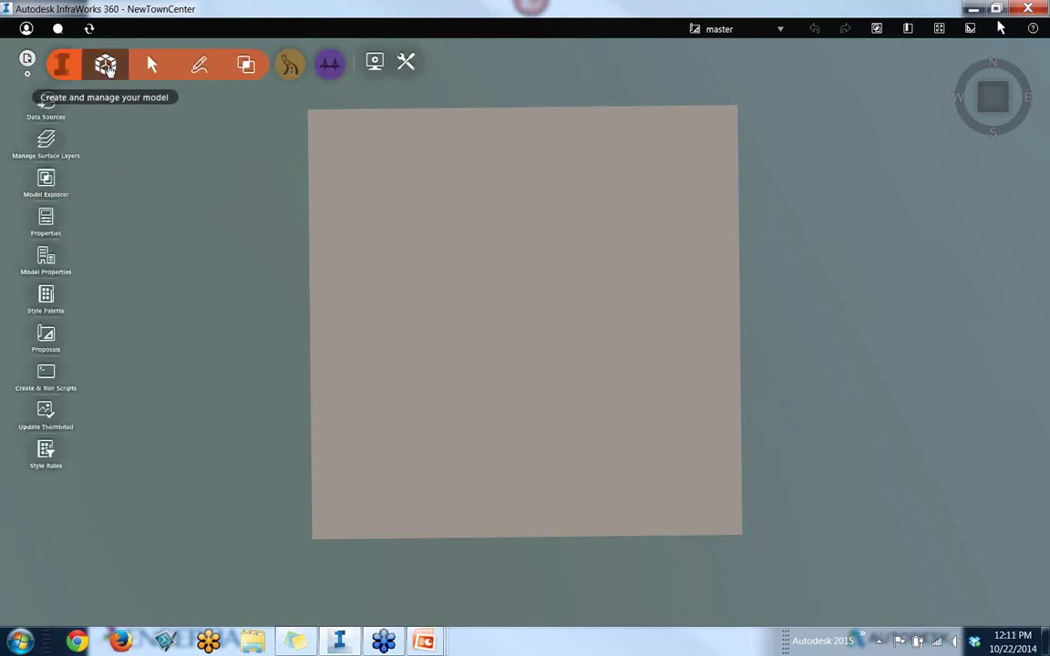
{"action": "left_click", "coordinate": [61, 119]}
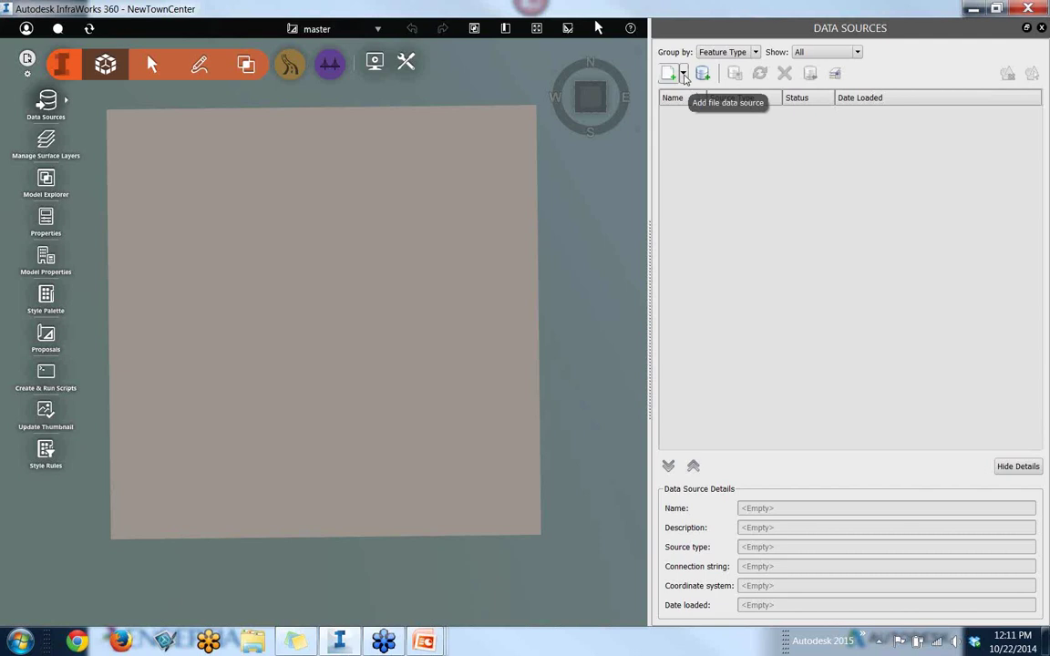
{"action": "left_click", "coordinate": [683, 75]}
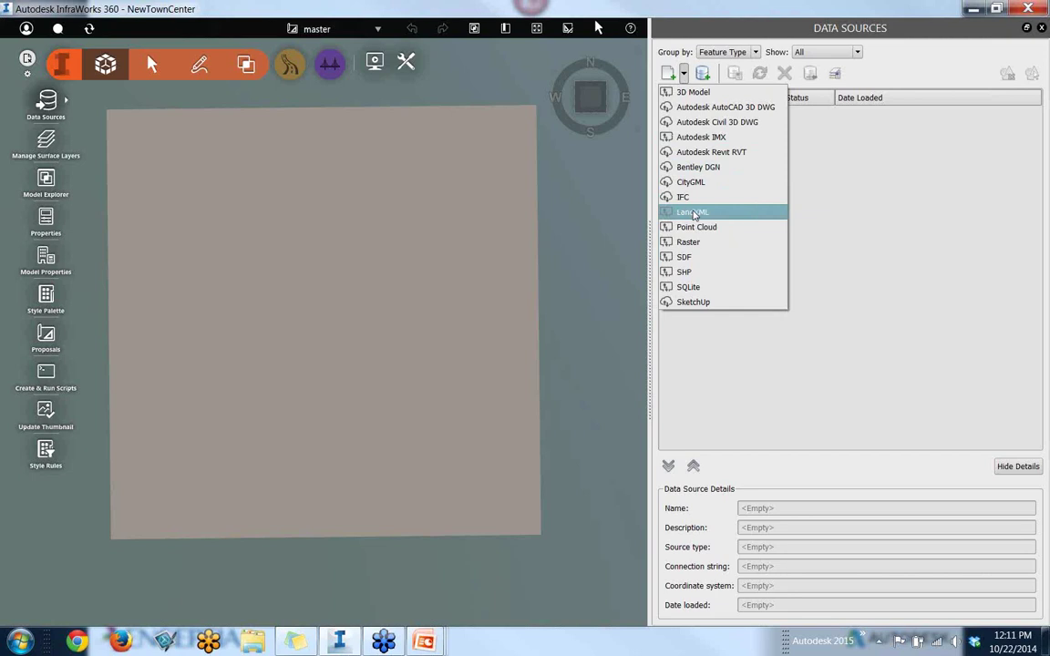
{"action": "left_click", "coordinate": [694, 213]}
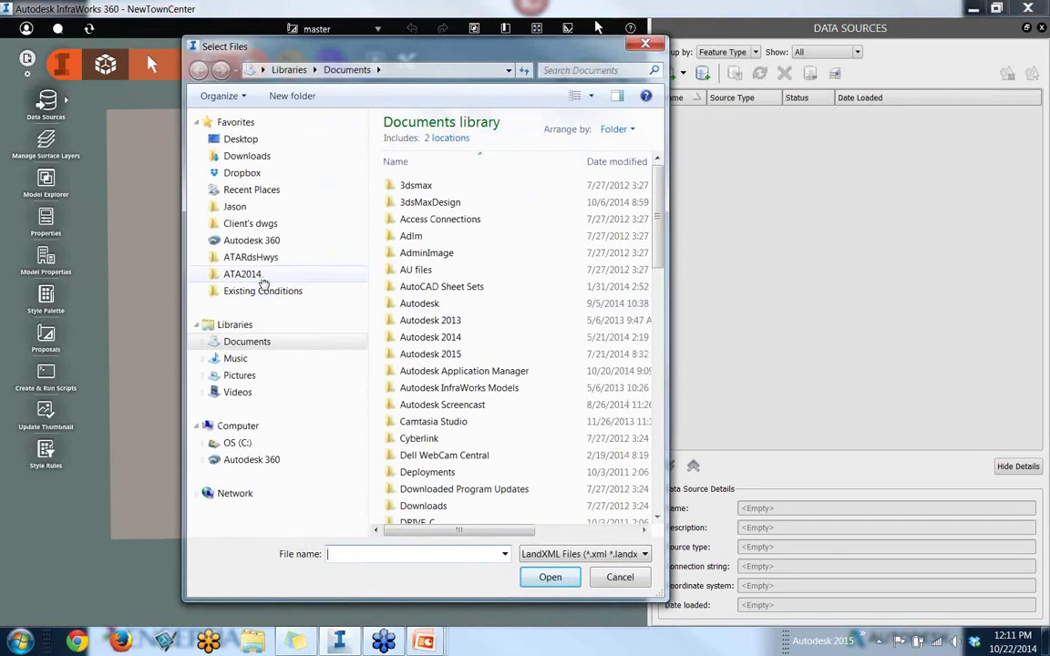
{"action": "left_click", "coordinate": [263, 290]}
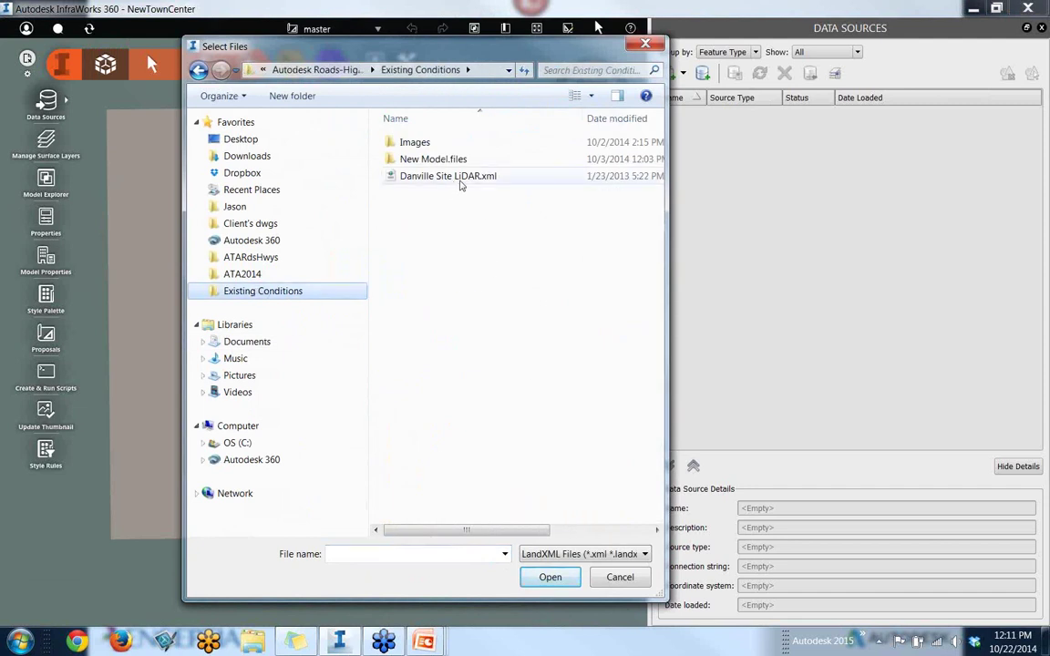
{"action": "double_click", "coordinate": [468, 177]}
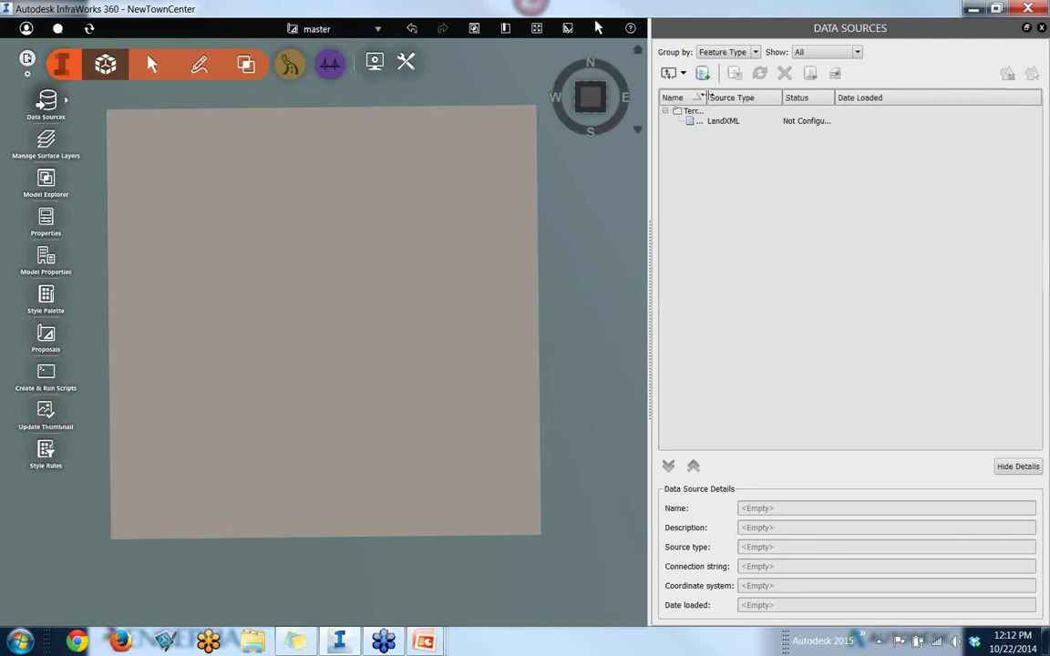
{"action": "left_click_drag", "start_coordinate": [707, 98], "coordinate": [822, 97]}
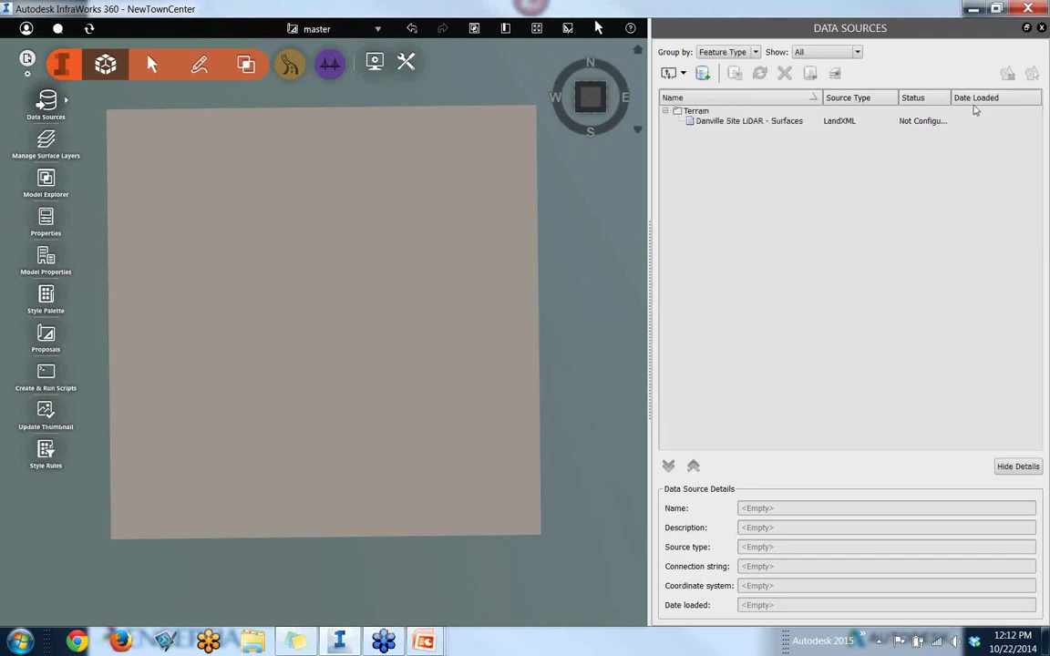
{"action": "left_click_drag", "start_coordinate": [947, 97], "coordinate": [974, 97]}
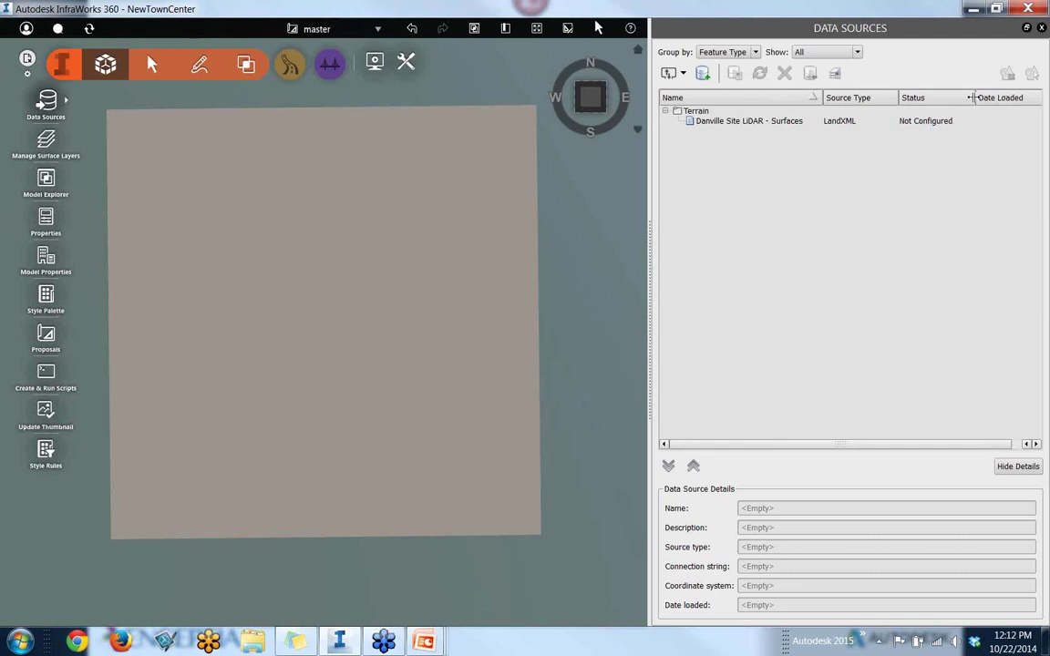
Configure the Danville Site LiDAR surface with the BritishNatGrid coordinate system and refresh it into the model
{"action": "left_click", "coordinate": [711, 123]}
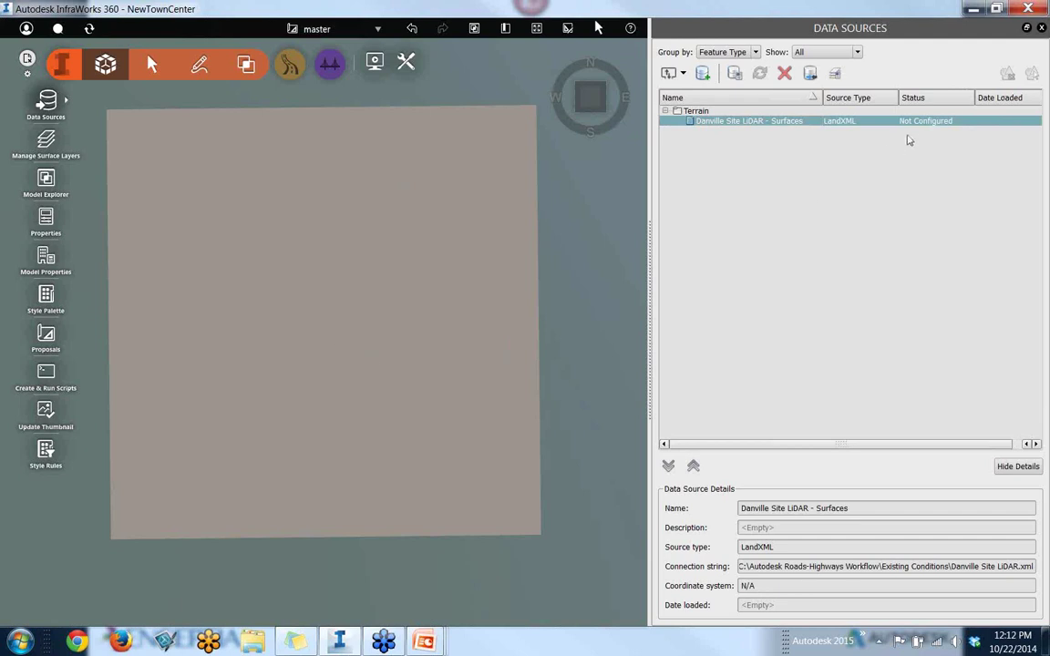
{"action": "right_click", "coordinate": [770, 125]}
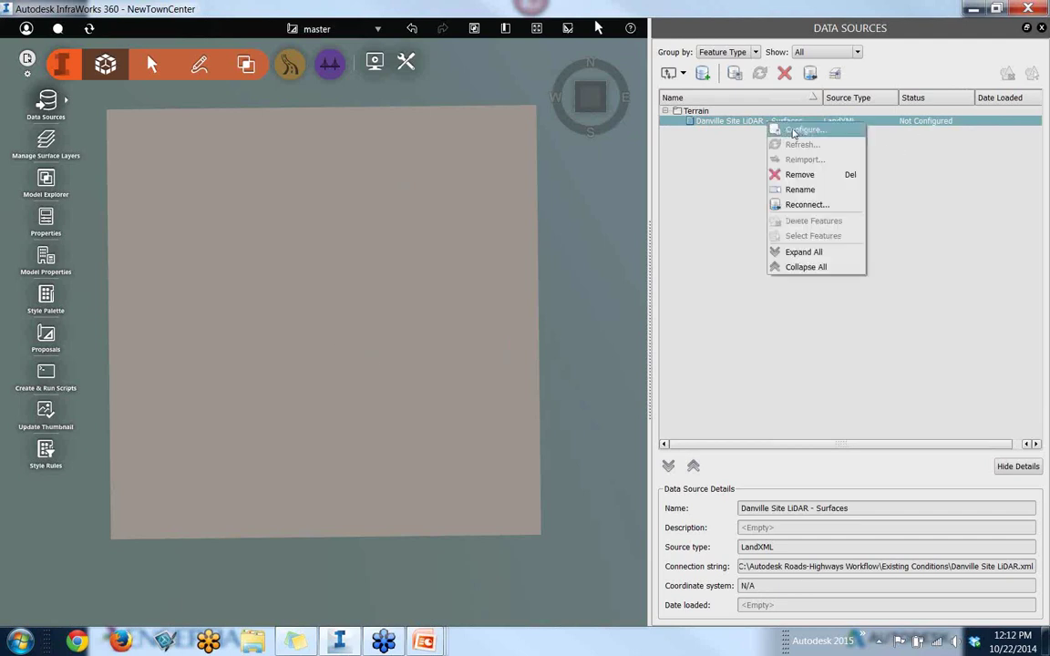
{"action": "left_click", "coordinate": [798, 133]}
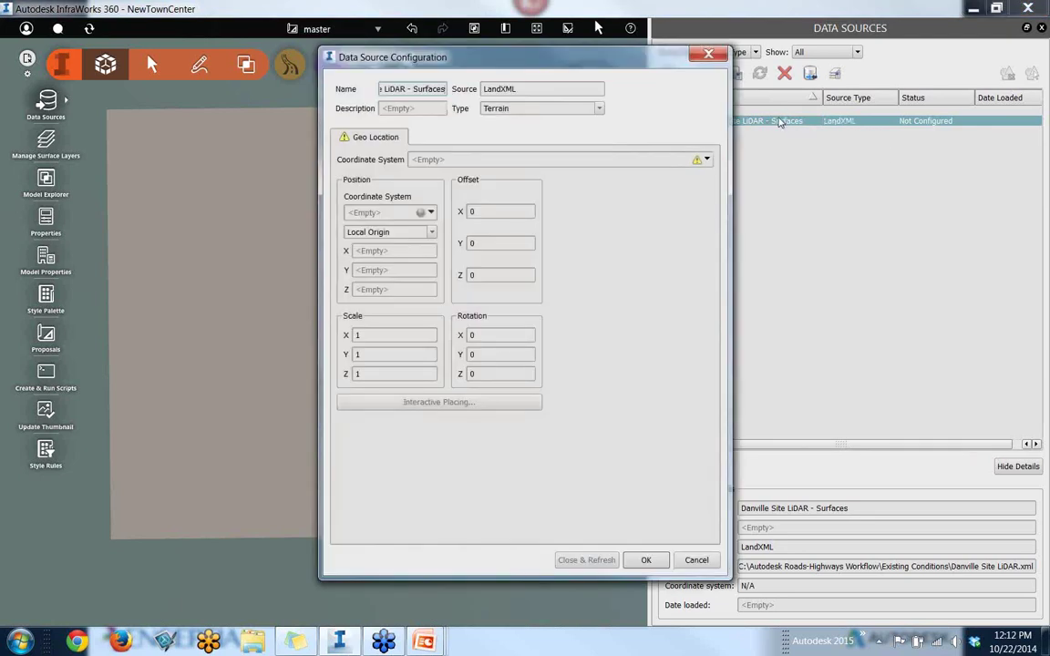
{"action": "left_click", "coordinate": [708, 160]}
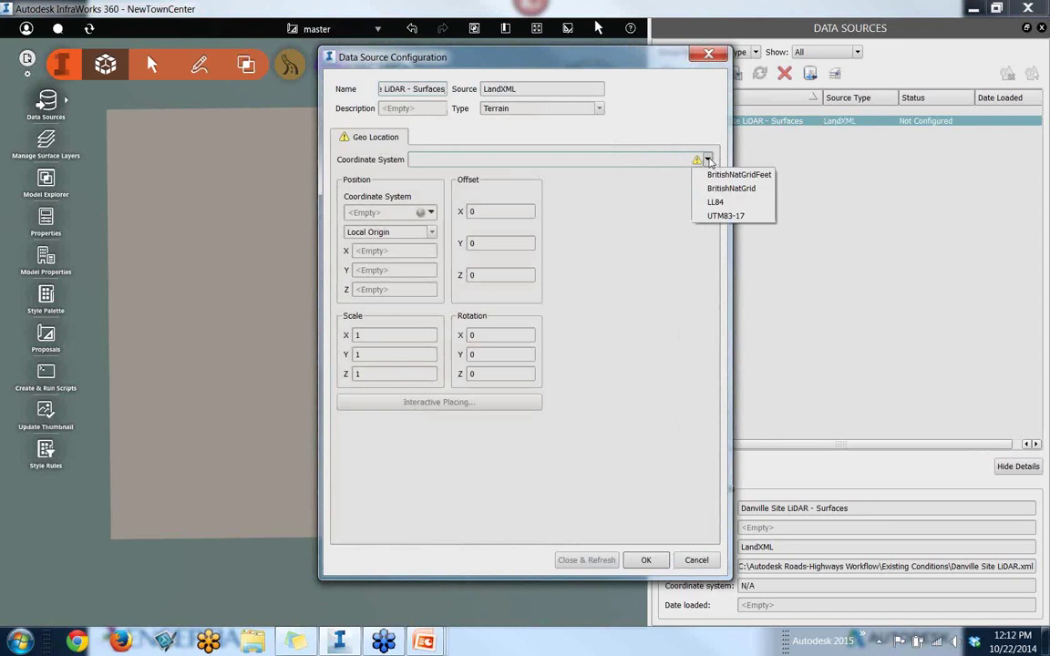
{"action": "left_click", "coordinate": [722, 188]}
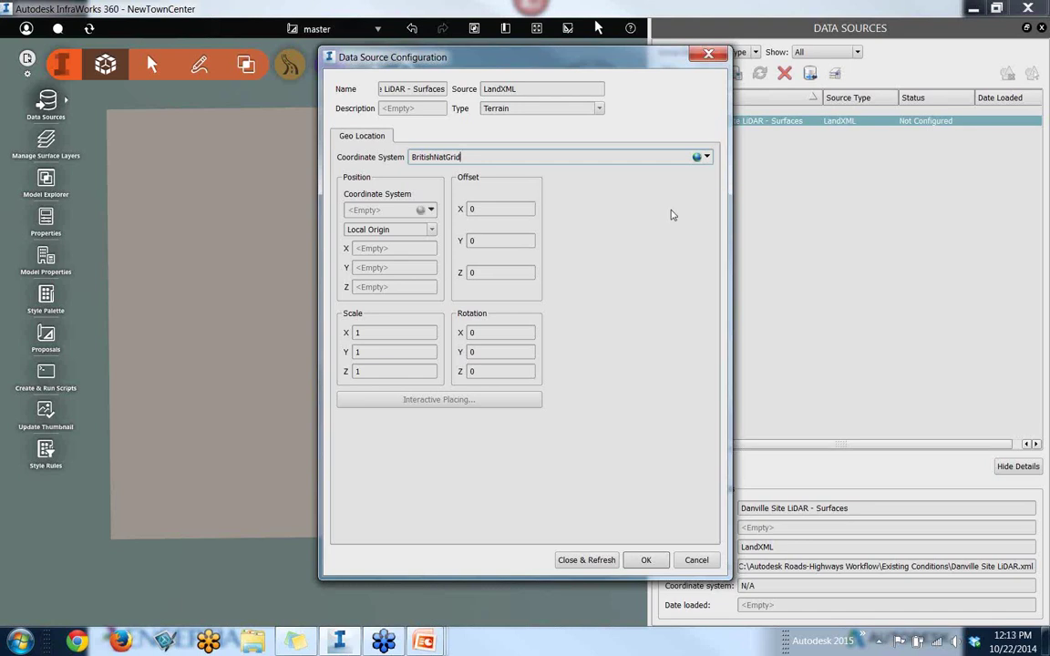
{"action": "left_click", "coordinate": [587, 559]}
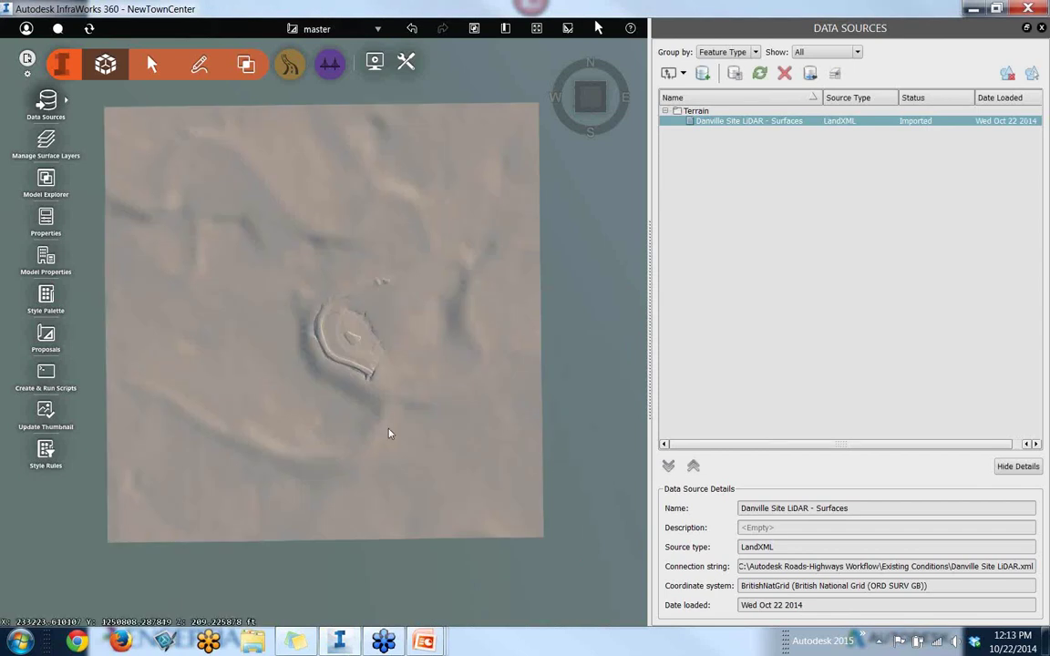
Inspect the imported terrain up close from an oblique angle, then return to the home view
{"action": "scroll", "coordinate": [337, 388], "scroll_direction": "up", "scroll_amount": 10}
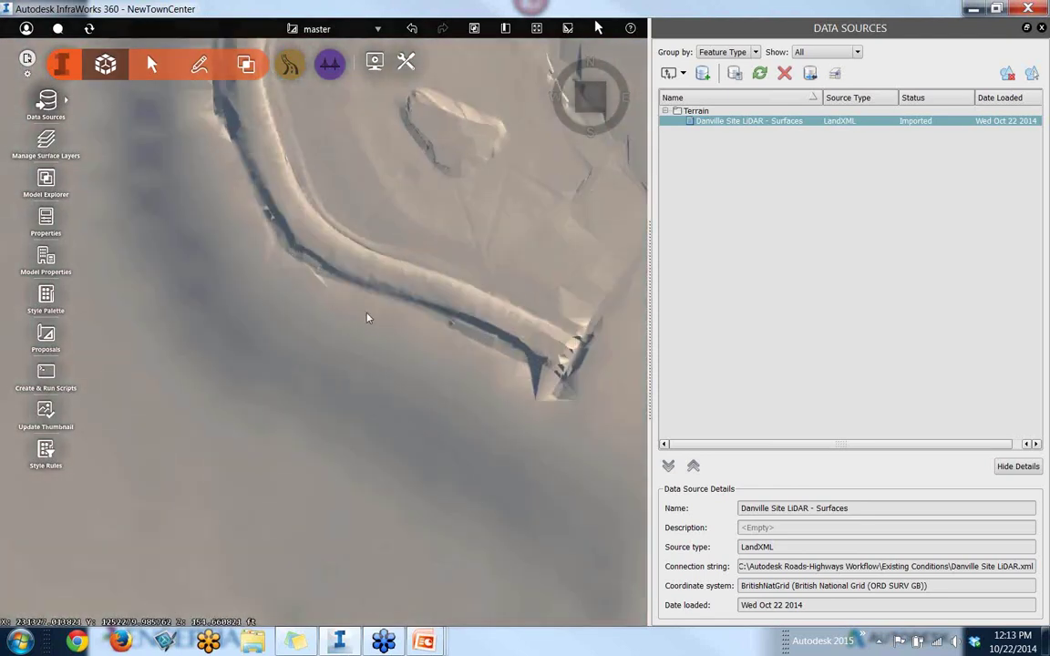
{"action": "left_click_drag", "start_coordinate": [368, 314], "coordinate": [388, 529]}
{"action": "middle_click_drag", "start_coordinate": [387, 529], "coordinate": [288, 389]}
{"action": "scroll", "coordinate": [288, 389], "scroll_direction": "up", "scroll_amount": 10}
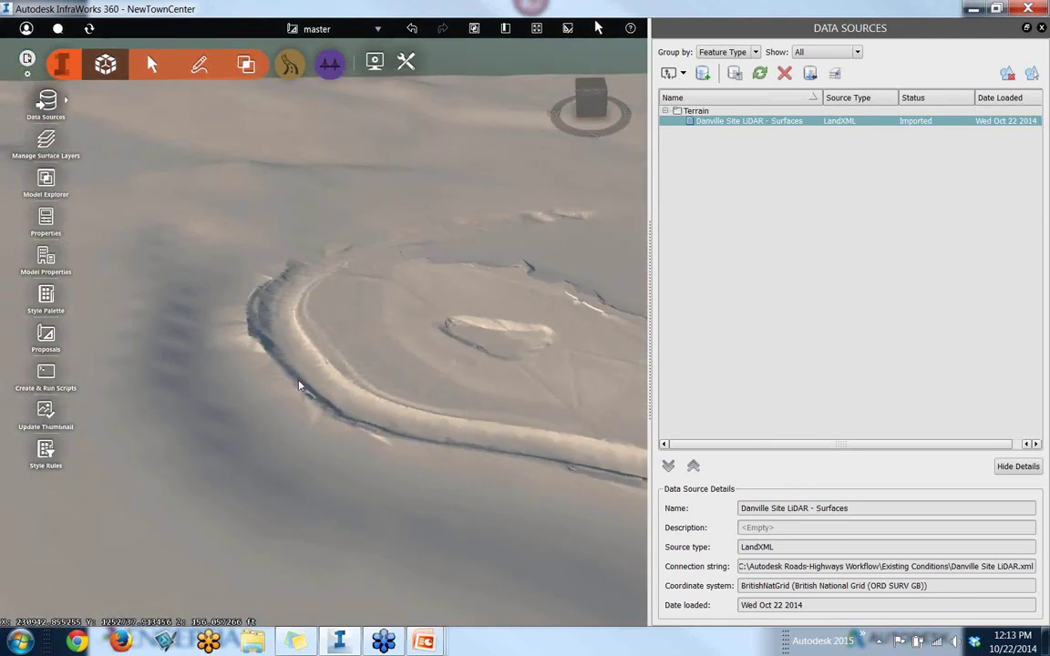
{"action": "scroll", "coordinate": [300, 377], "scroll_direction": "down", "scroll_amount": 5}
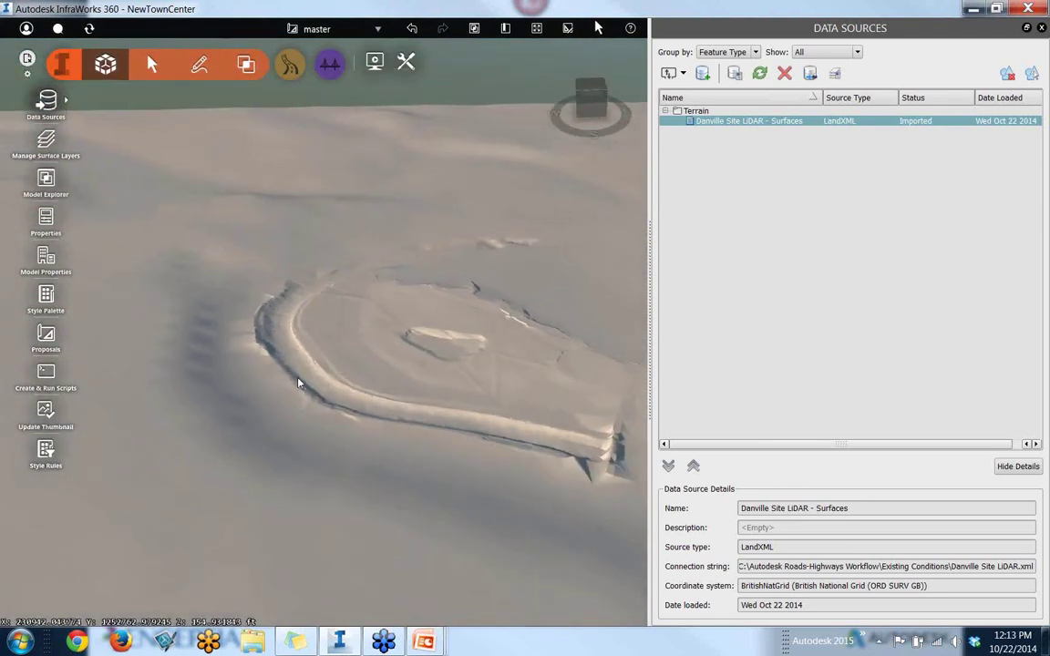
{"action": "left_click", "coordinate": [637, 50]}
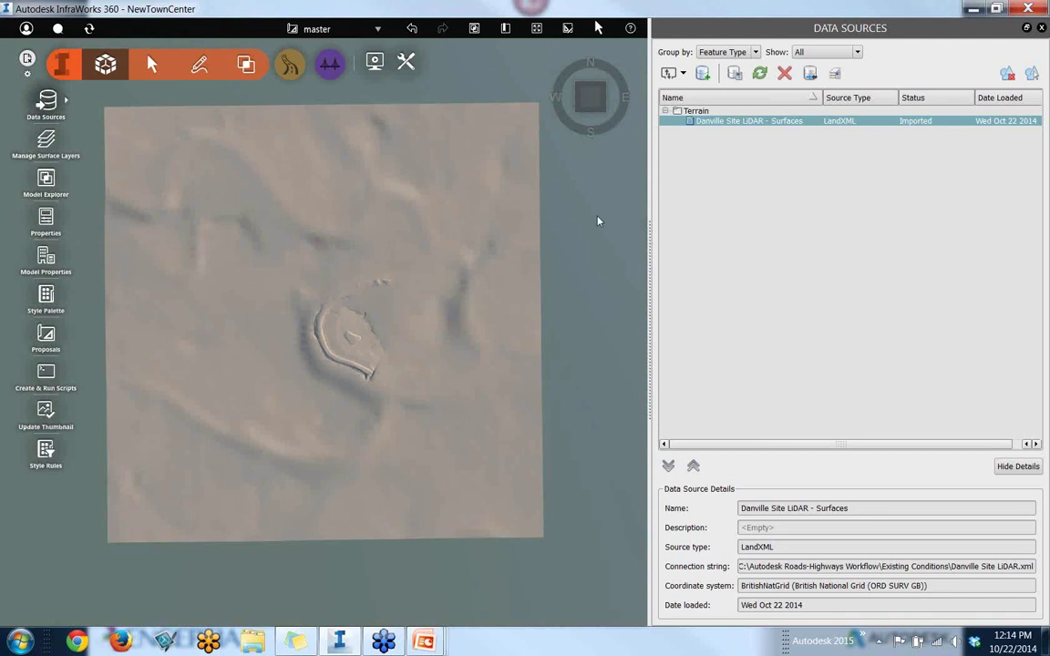
Add all nine GEO_WS128 JPG aerial images from the Images folder as a raster data source
{"action": "left_click", "coordinate": [683, 72]}
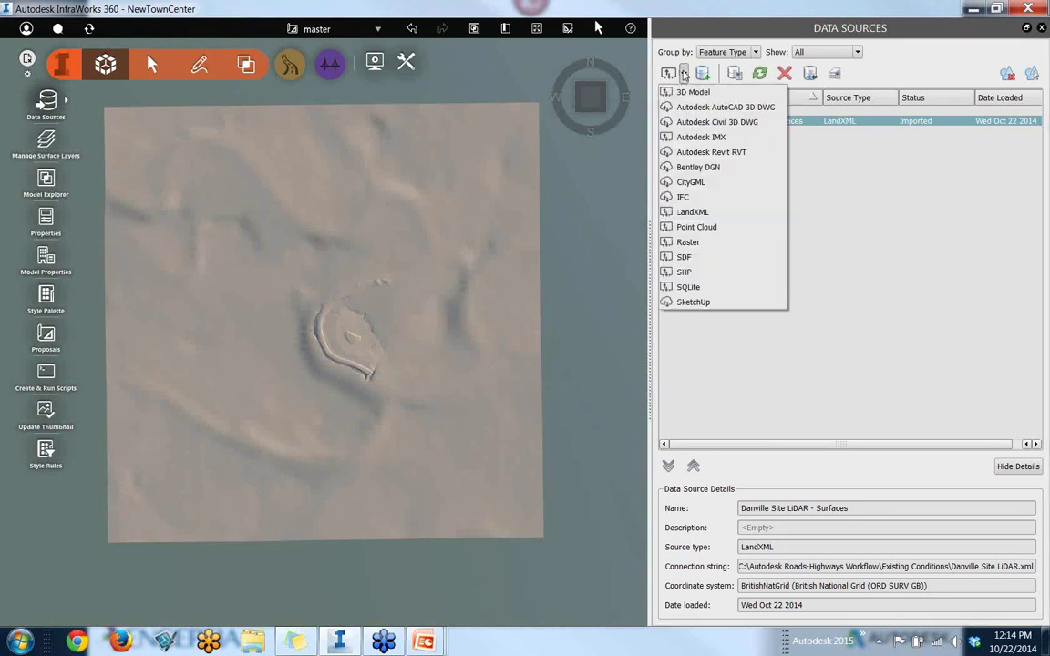
{"action": "left_click", "coordinate": [708, 242]}
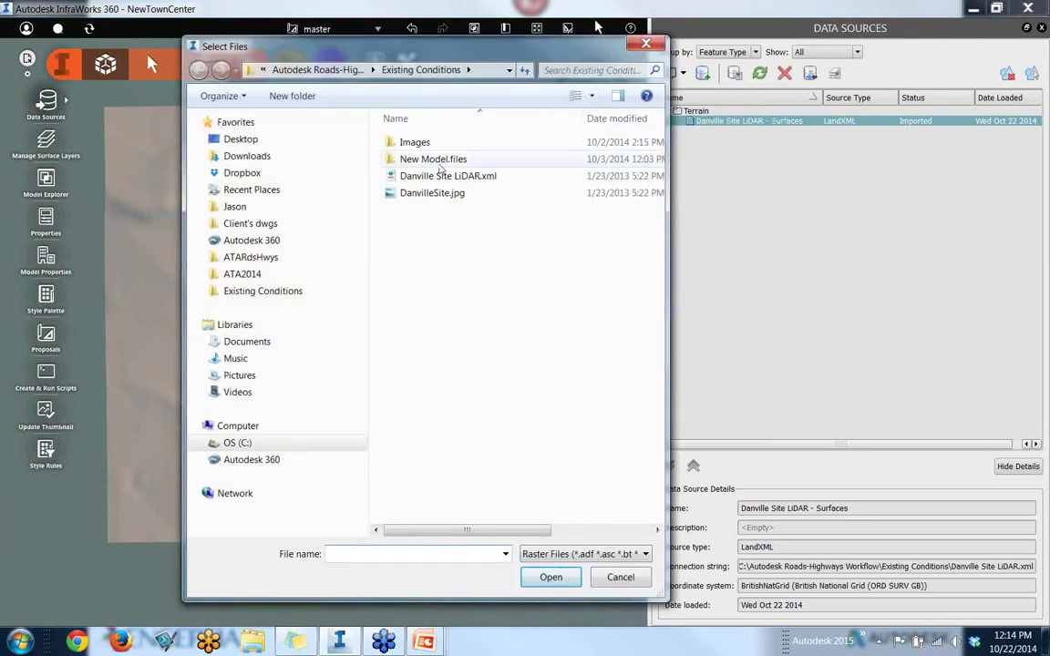
{"action": "double_click", "coordinate": [419, 143]}
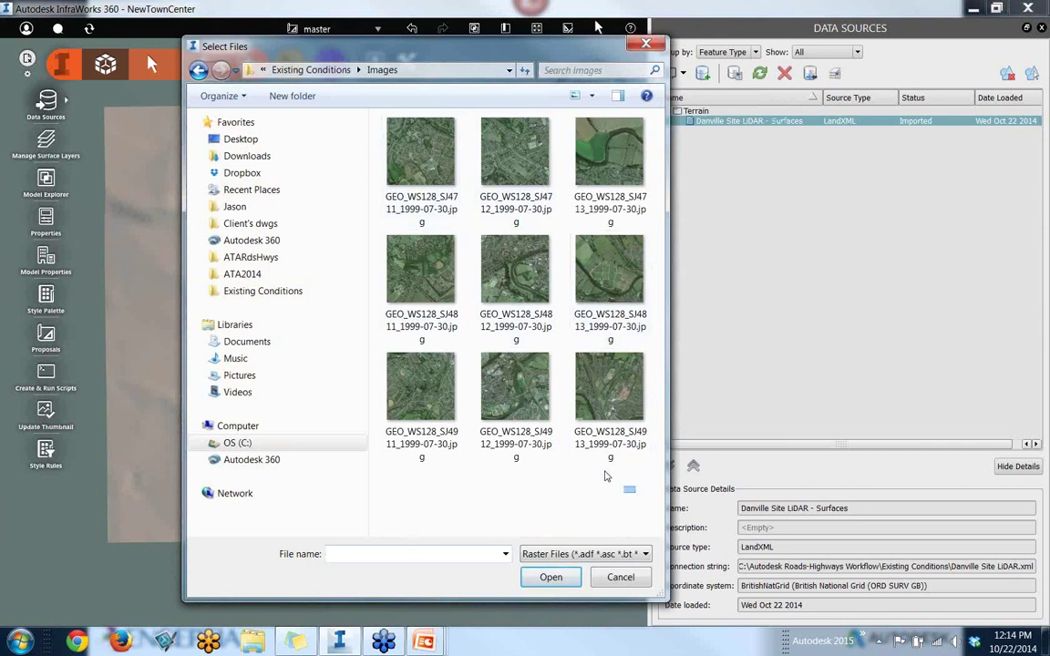
{"action": "left_click_drag", "start_coordinate": [635, 492], "coordinate": [409, 161]}
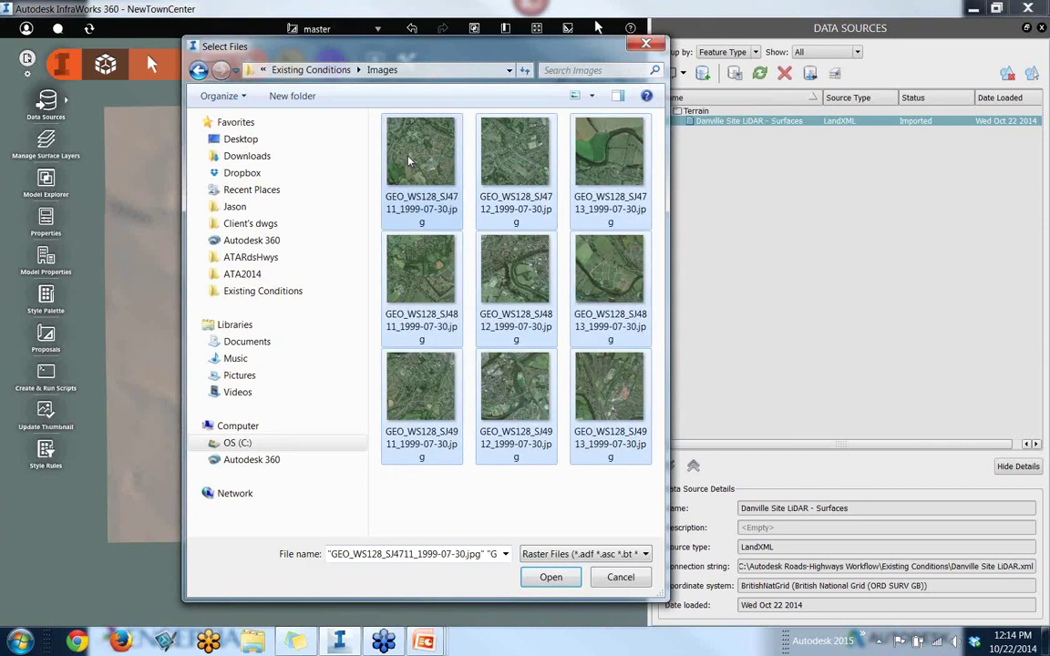
{"action": "left_click", "coordinate": [552, 579]}
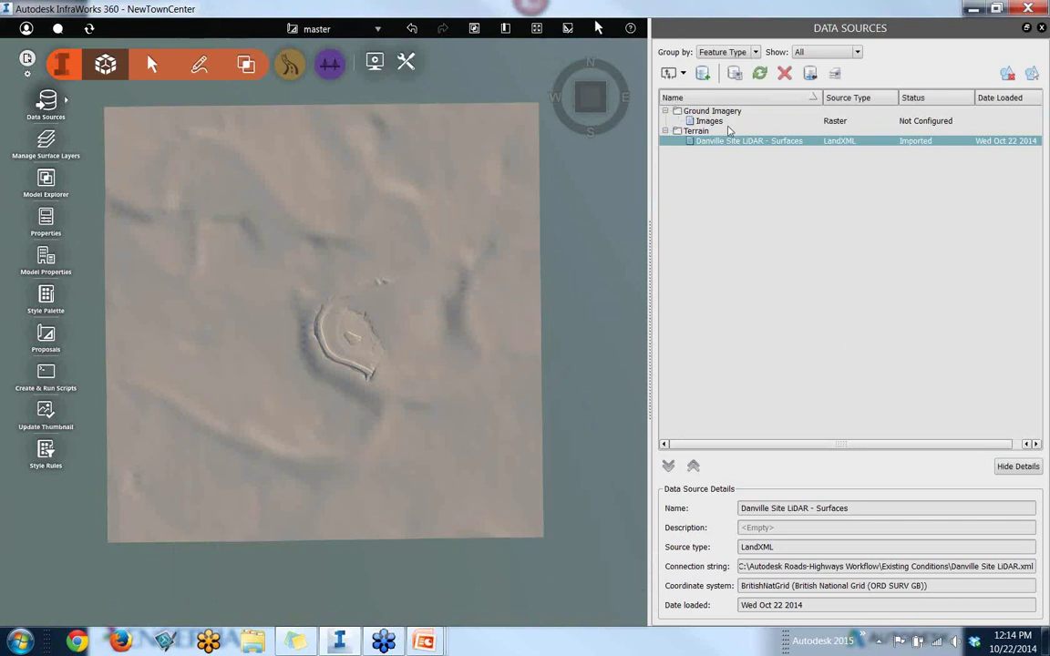
Open the configuration of the Images raster source and set its coordinate system to BritishNatGrid
{"action": "left_click", "coordinate": [700, 124]}
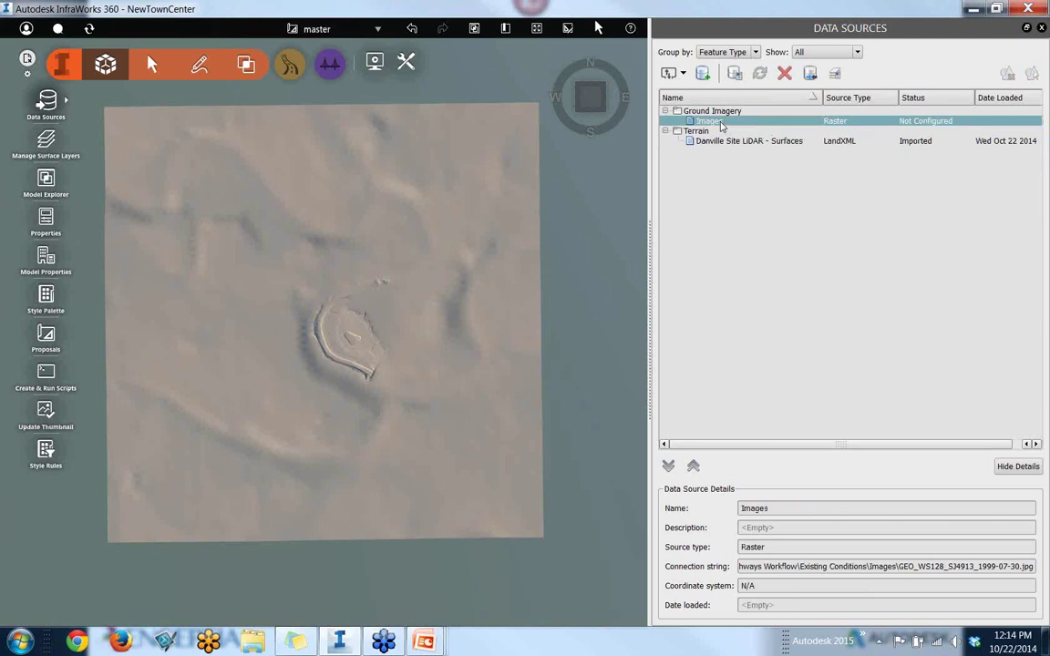
{"action": "right_click", "coordinate": [720, 126]}
{"action": "left_click", "coordinate": [704, 124]}
{"action": "double_click", "coordinate": [704, 124]}
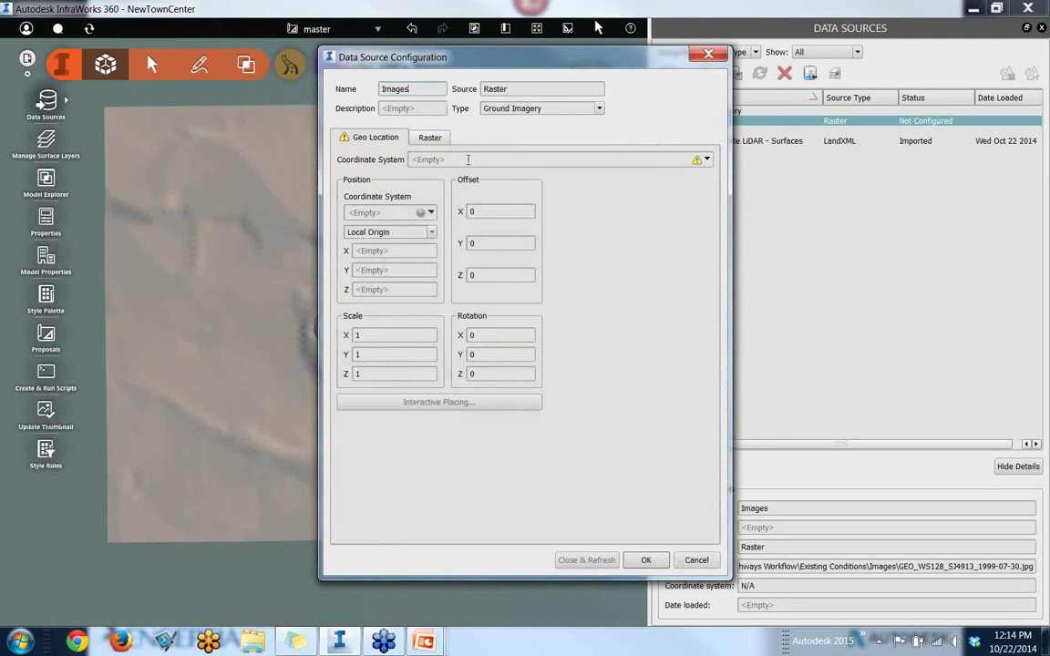
{"action": "left_click", "coordinate": [706, 159]}
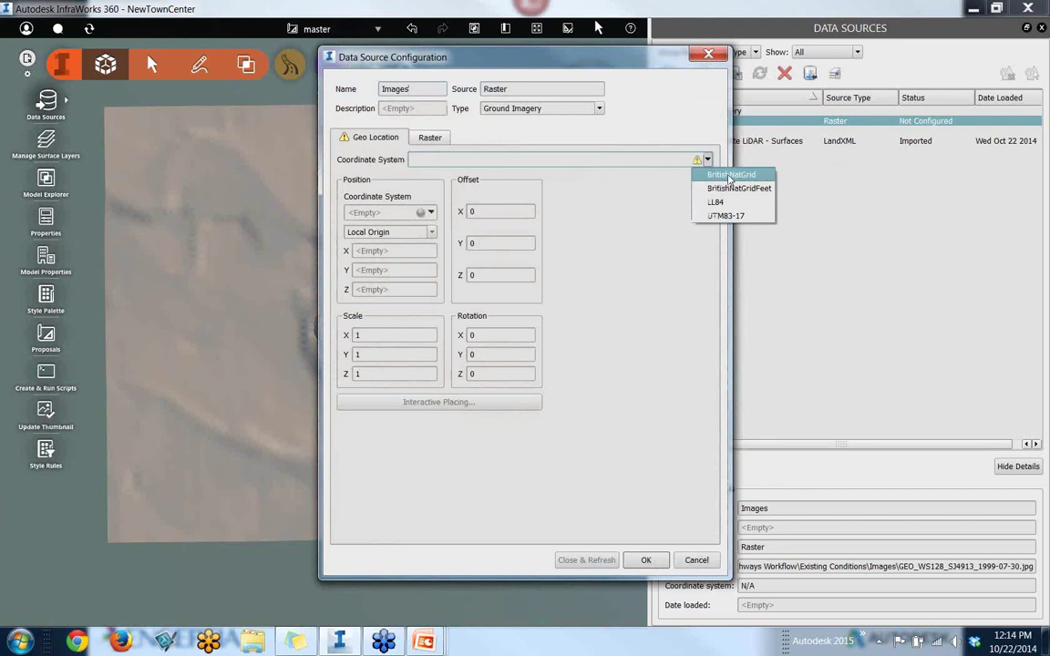
{"action": "left_click", "coordinate": [730, 176]}
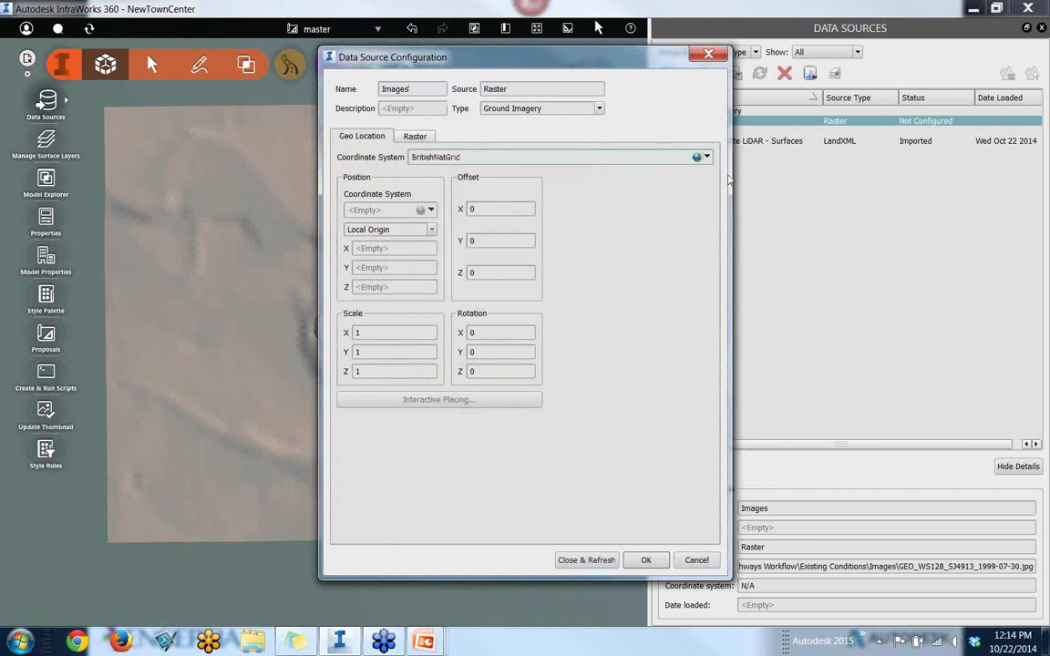
Review the Images source's raster options and available types, keep Ground Imagery, and refresh the imagery into the model
{"action": "left_click", "coordinate": [418, 137]}
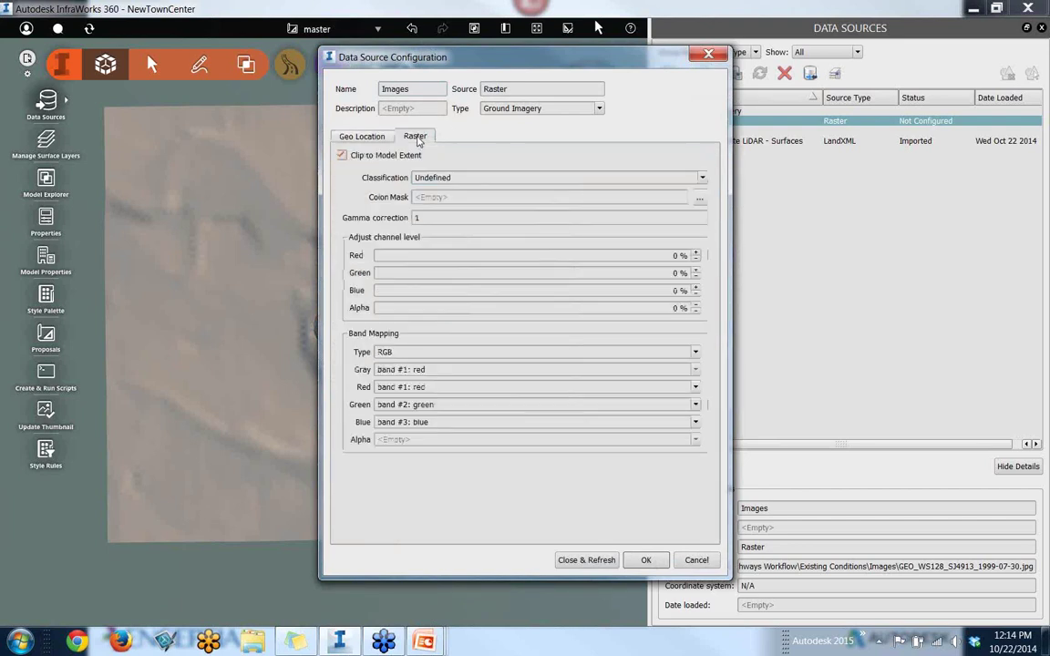
{"action": "left_click", "coordinate": [361, 136]}
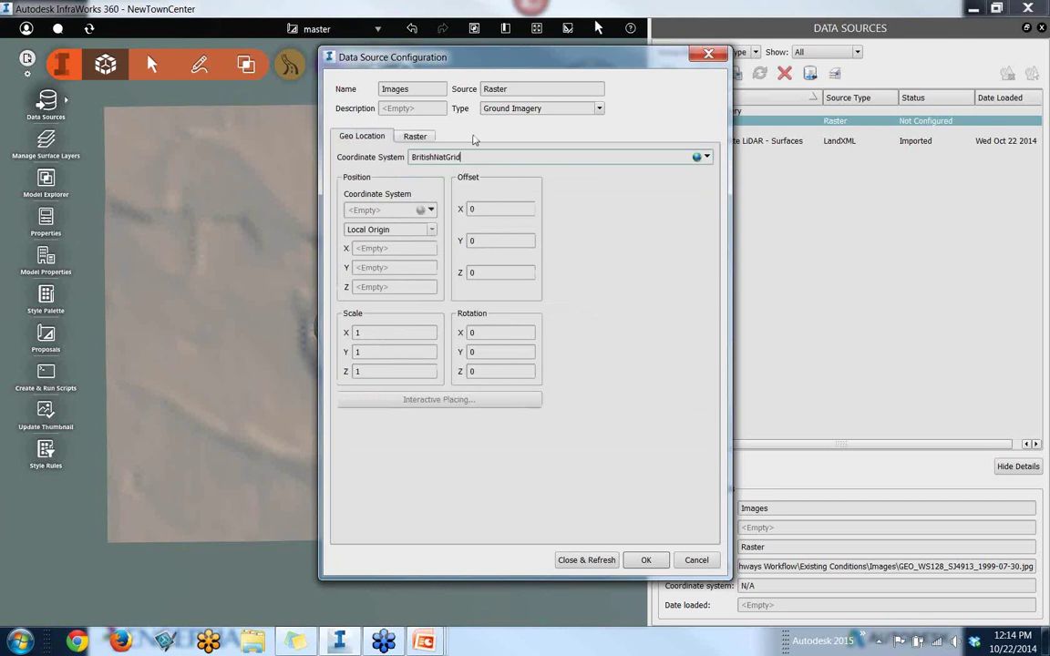
{"action": "left_click", "coordinate": [599, 109]}
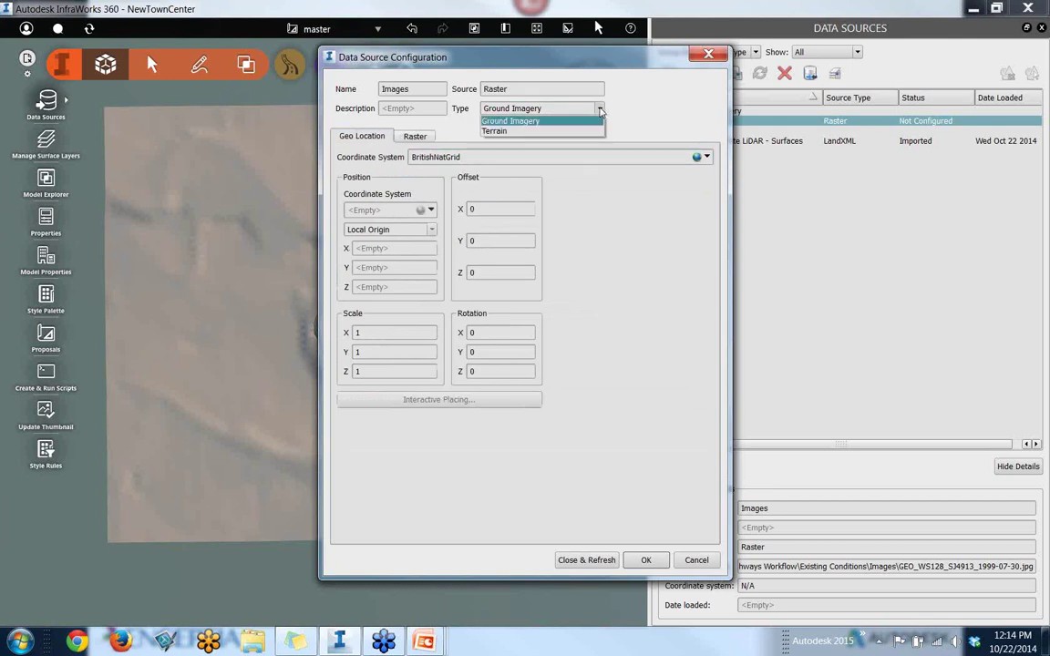
{"action": "left_click", "coordinate": [599, 108]}
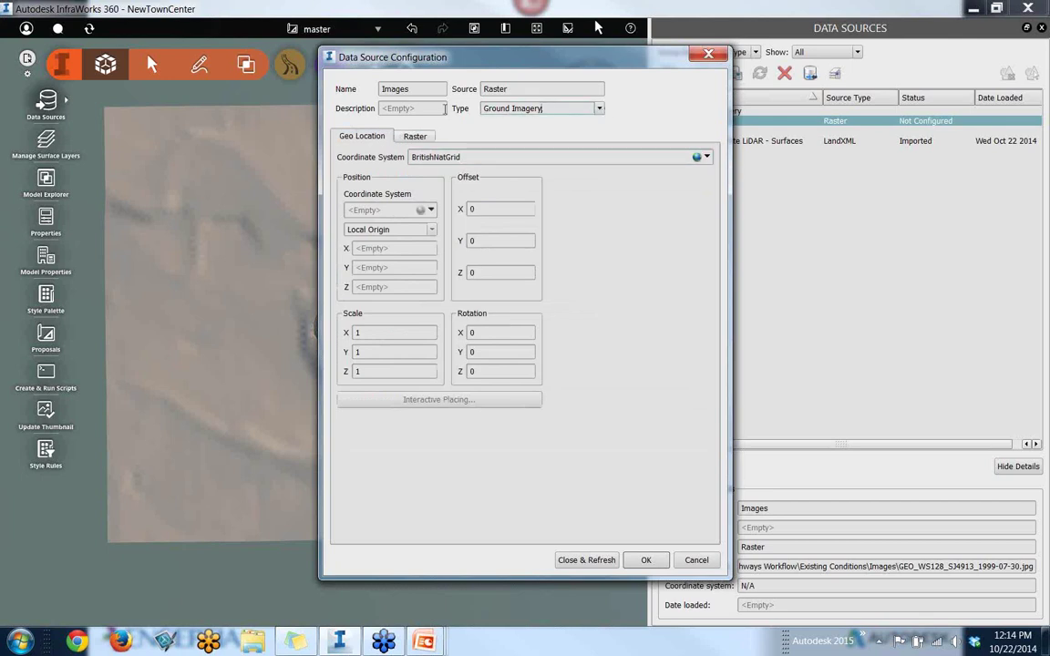
{"action": "left_click", "coordinate": [415, 136]}
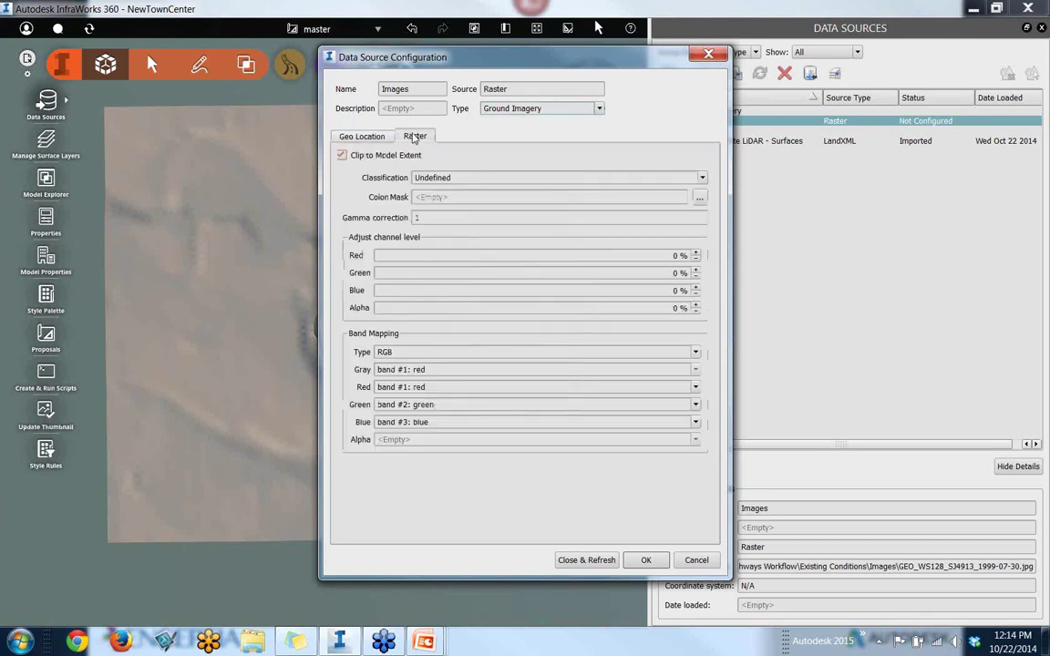
{"action": "left_click", "coordinate": [363, 139]}
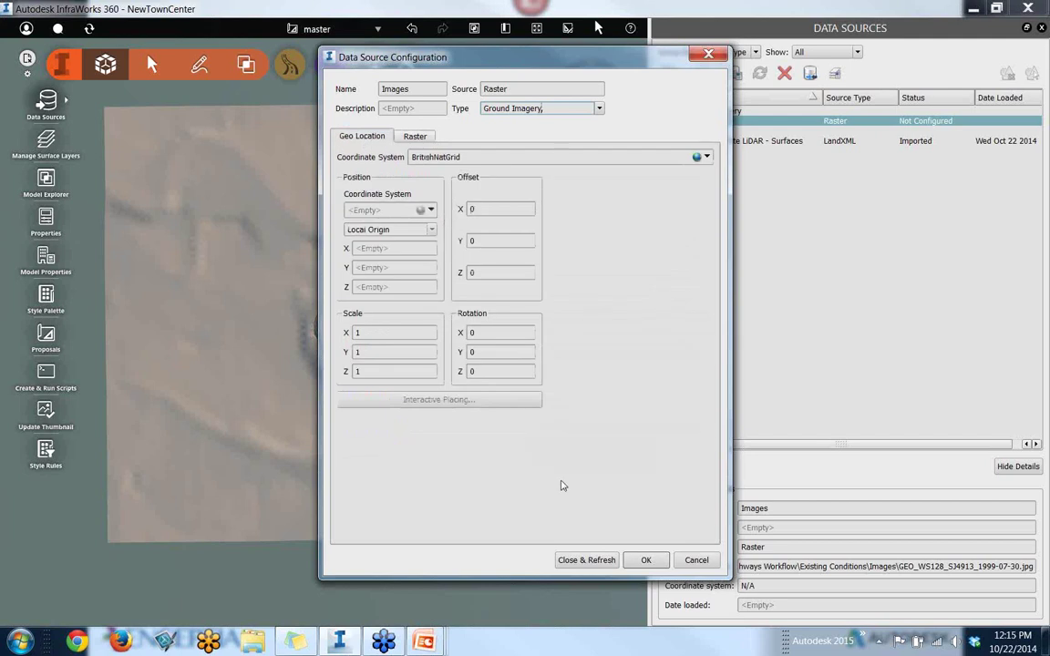
{"action": "left_click", "coordinate": [587, 560]}
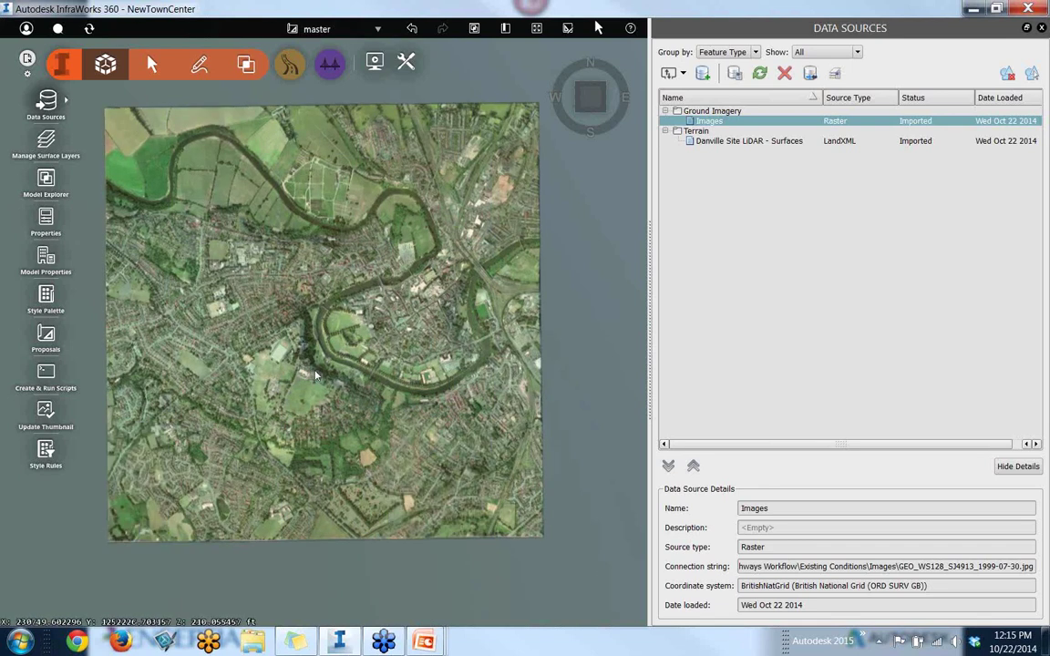
Inspect the aerial imagery draped over the terrain near the river bend from an oblique angle, then return to the home view
{"action": "scroll", "coordinate": [316, 374], "scroll_direction": "up", "scroll_amount": 4}
{"action": "scroll", "coordinate": [316, 374], "scroll_direction": "up", "scroll_amount": 3}
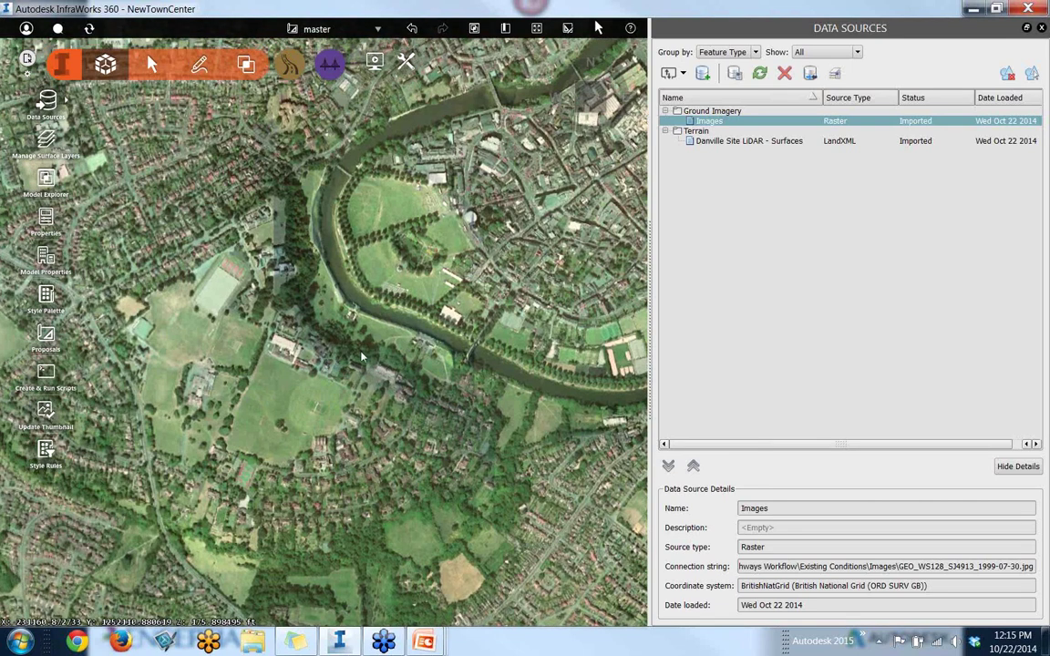
{"action": "middle_click_drag", "start_coordinate": [361, 356], "coordinate": [294, 289]}
{"action": "scroll", "coordinate": [311, 283], "scroll_direction": "up", "scroll_amount": 6}
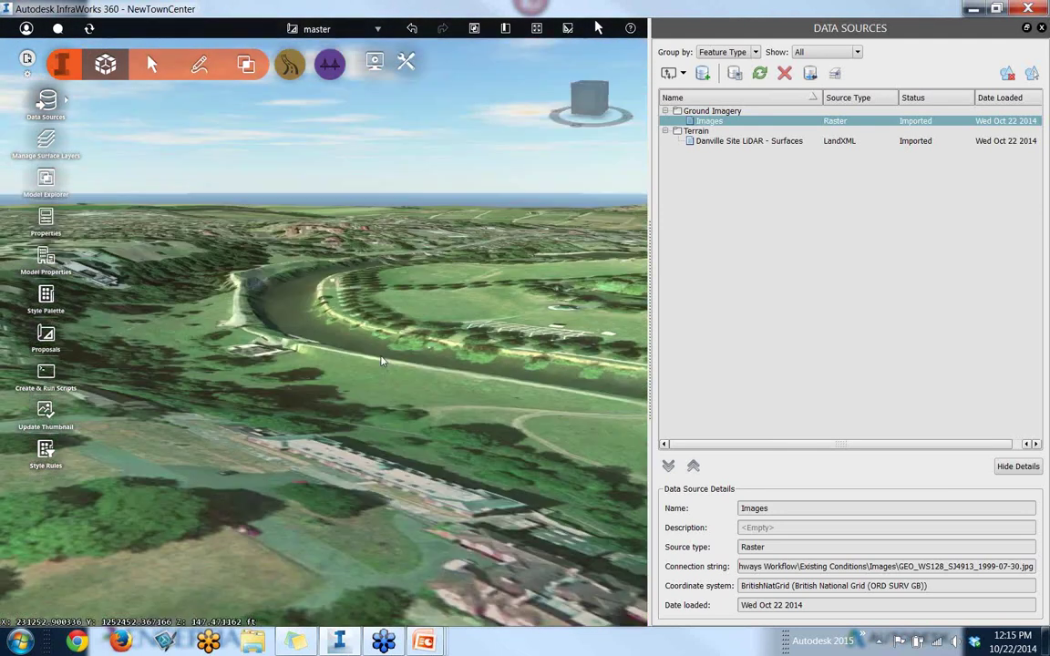
{"action": "middle_click_drag", "start_coordinate": [382, 362], "coordinate": [120, 259]}
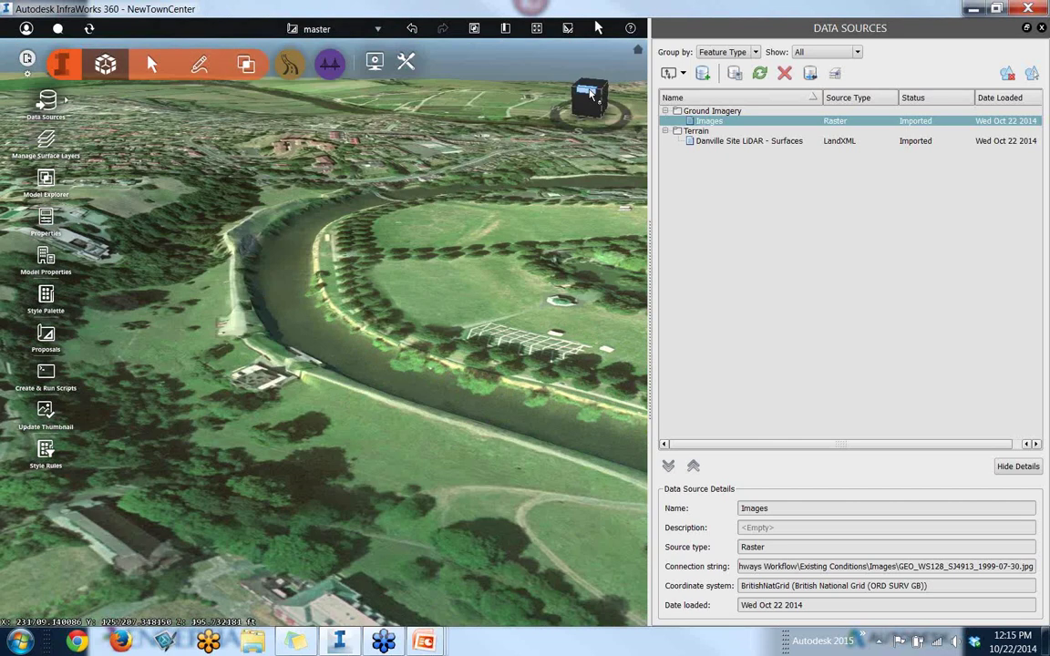
{"action": "left_click", "coordinate": [639, 52]}
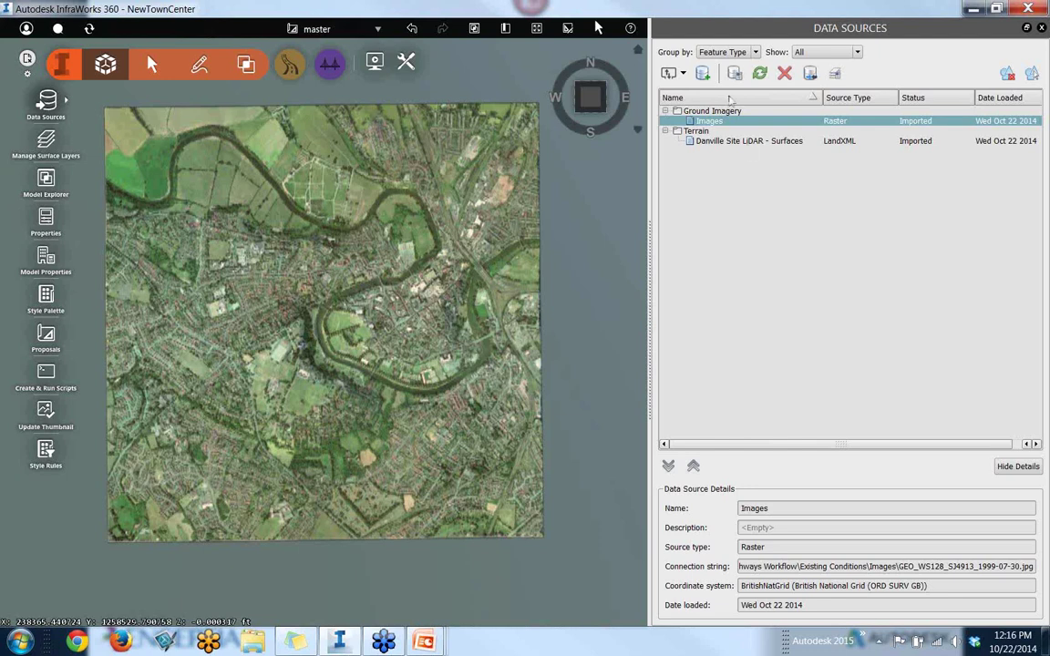
Add Danville_Buildings.sdf, Danville_Water.sdf and Underground Utilities.sdf from the Existing Conditions folder as SDF data sources
{"action": "left_click", "coordinate": [683, 75]}
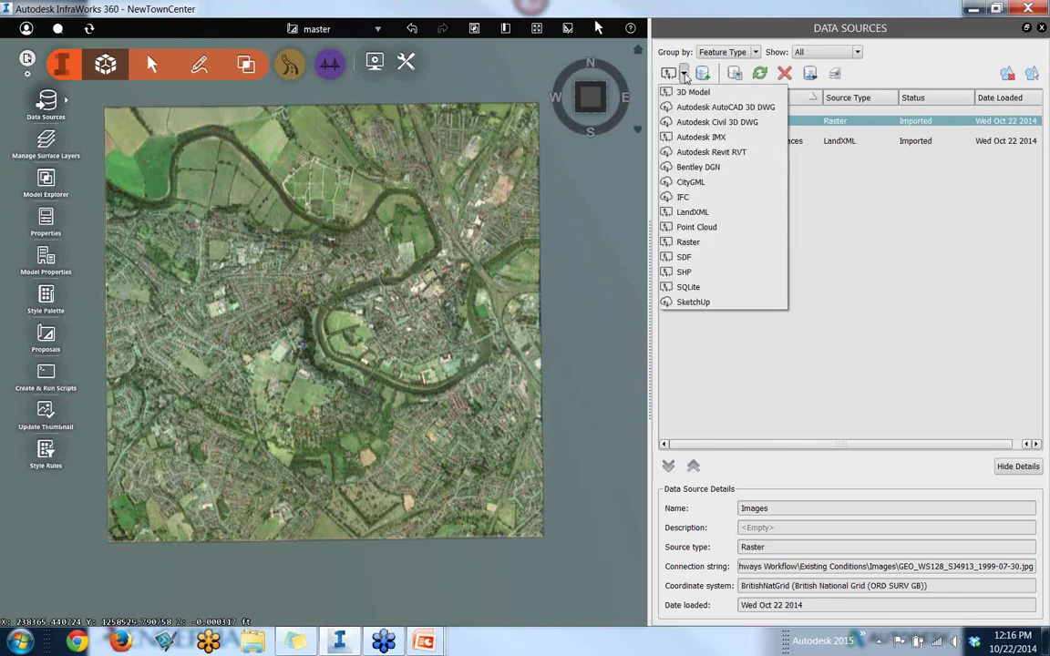
{"action": "left_click", "coordinate": [685, 259]}
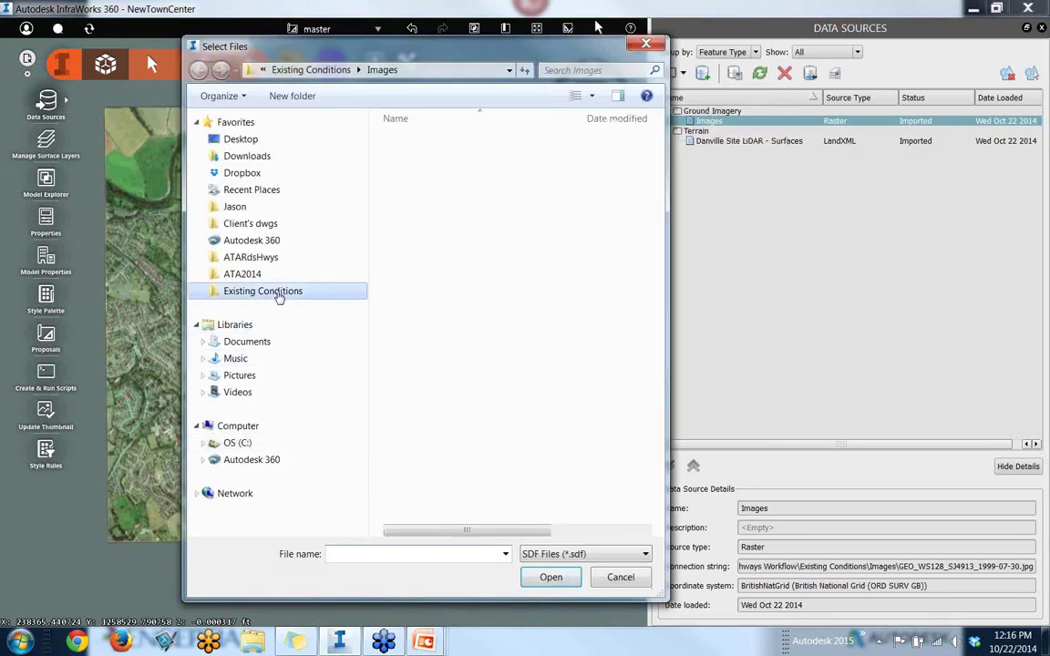
{"action": "left_click", "coordinate": [279, 294]}
{"action": "left_click", "coordinate": [434, 211]}
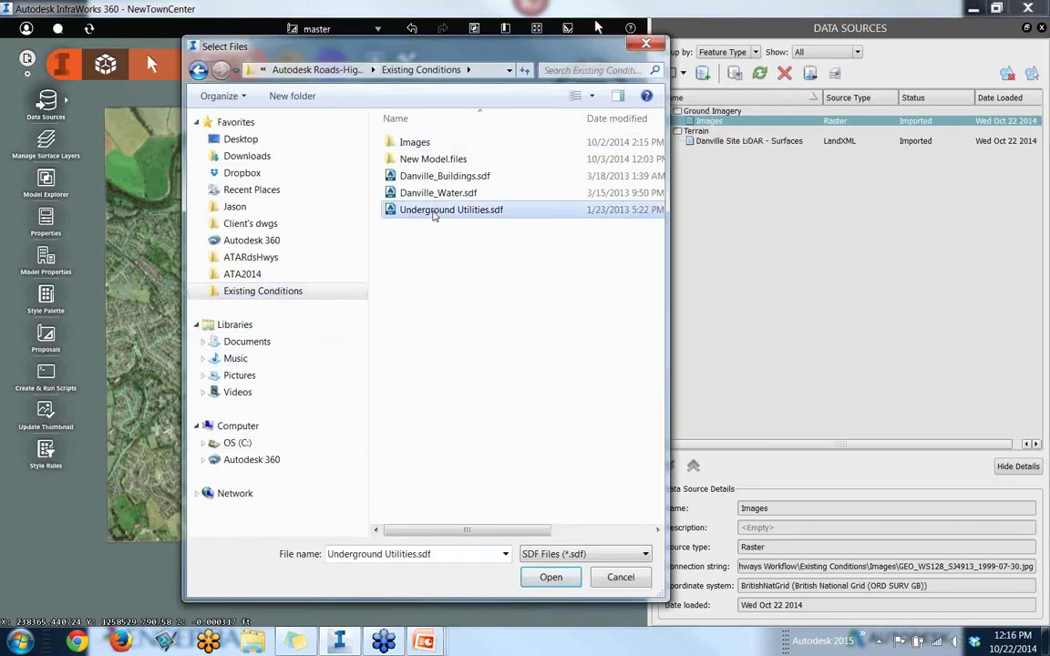
{"action": "left_click", "coordinate": [434, 194]}
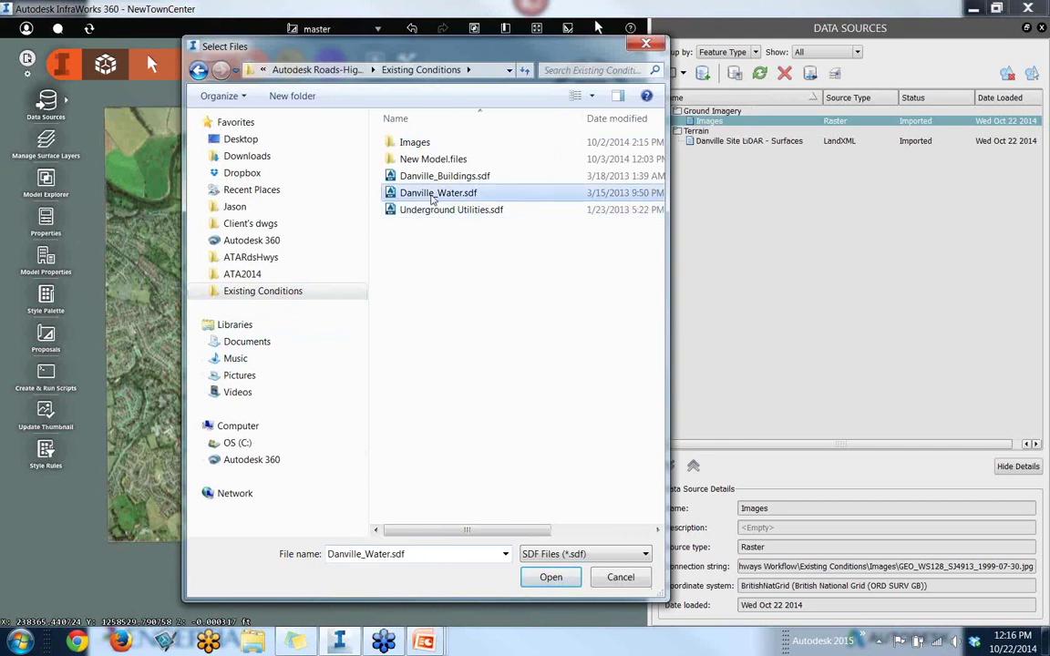
{"action": "left_click", "coordinate": [437, 176]}
{"action": "left_click_drag", "start_coordinate": [457, 244], "coordinate": [415, 181]}
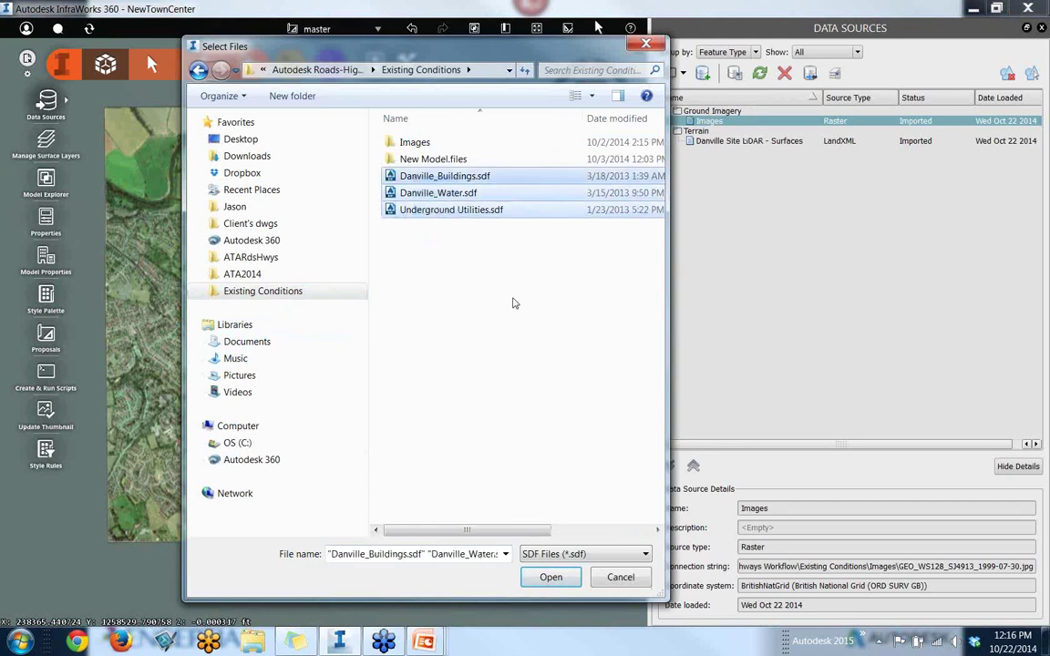
{"action": "left_click", "coordinate": [563, 579]}
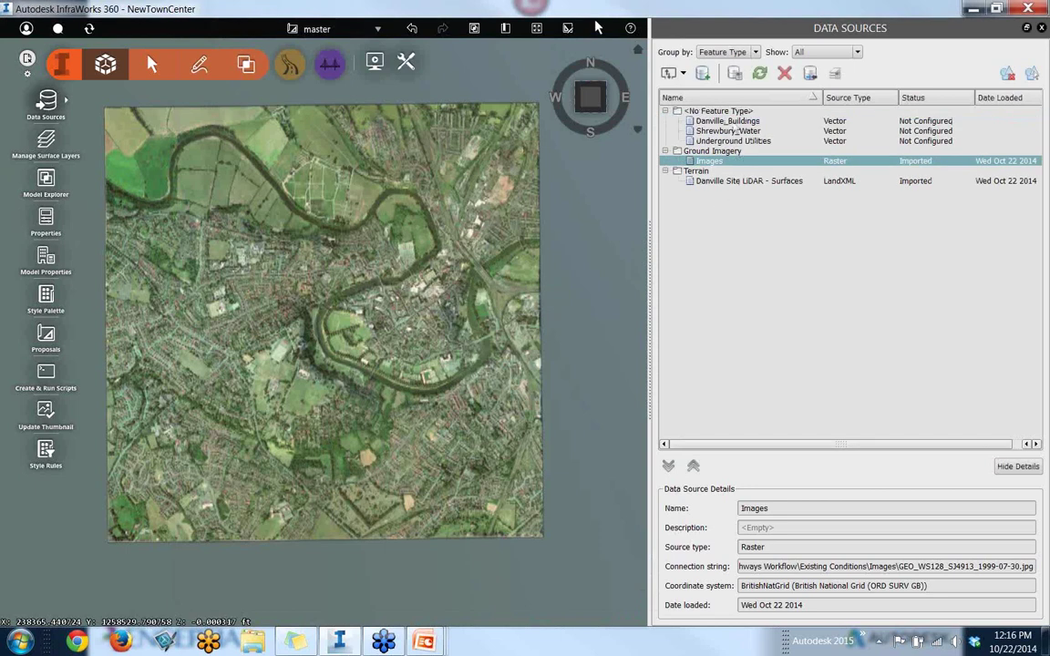
Open the configuration of the Danville_Buildings source and set its feature type to Buildings
{"action": "left_click", "coordinate": [729, 121]}
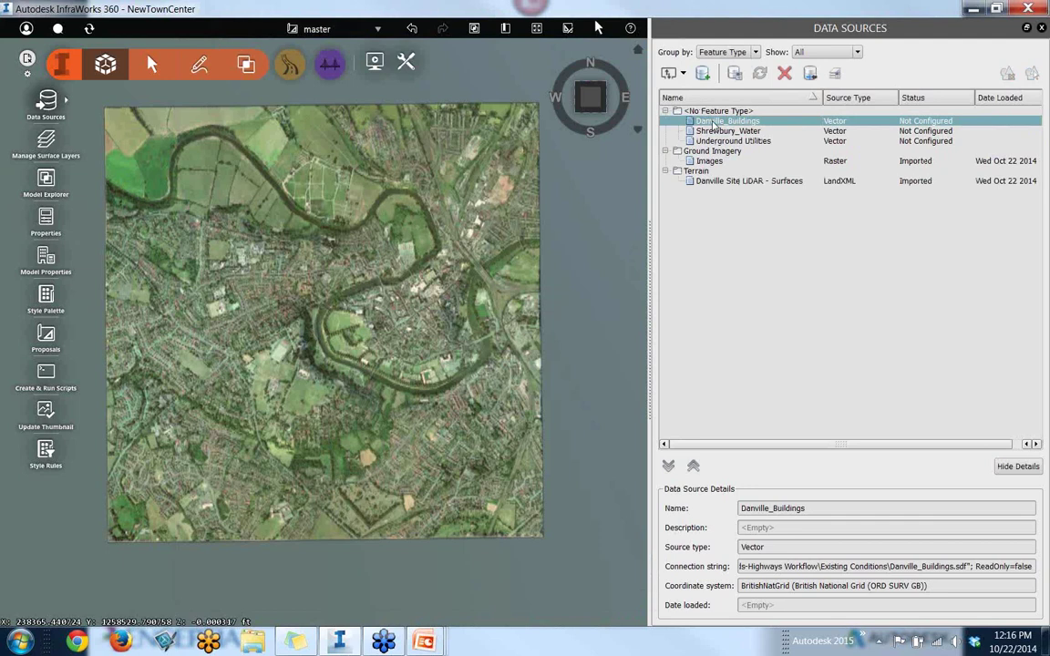
{"action": "double_click", "coordinate": [715, 123]}
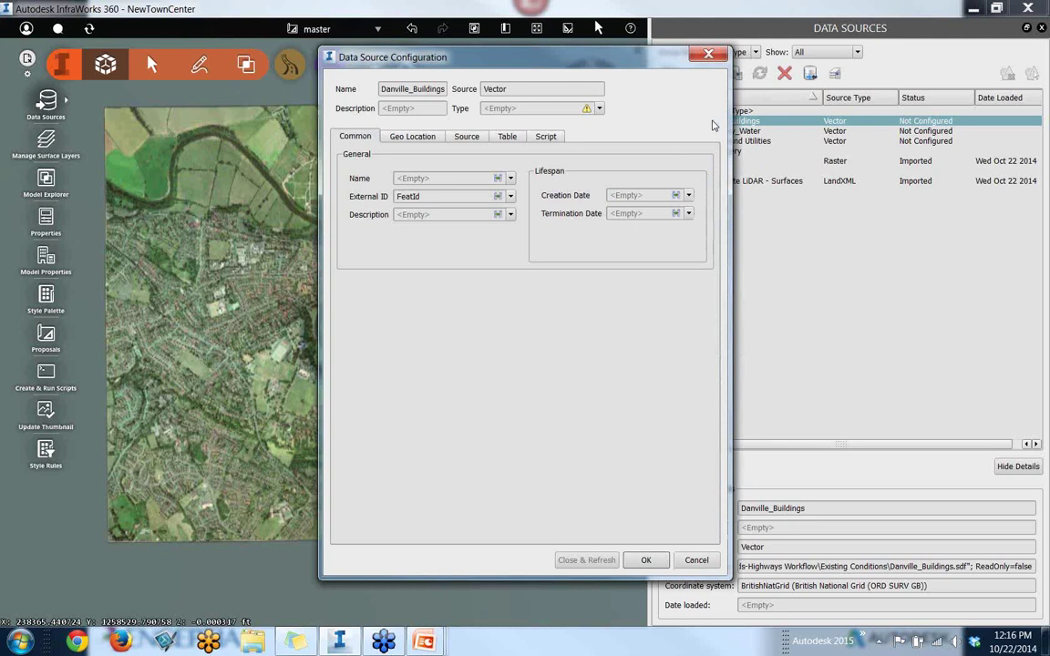
{"action": "left_click", "coordinate": [599, 108]}
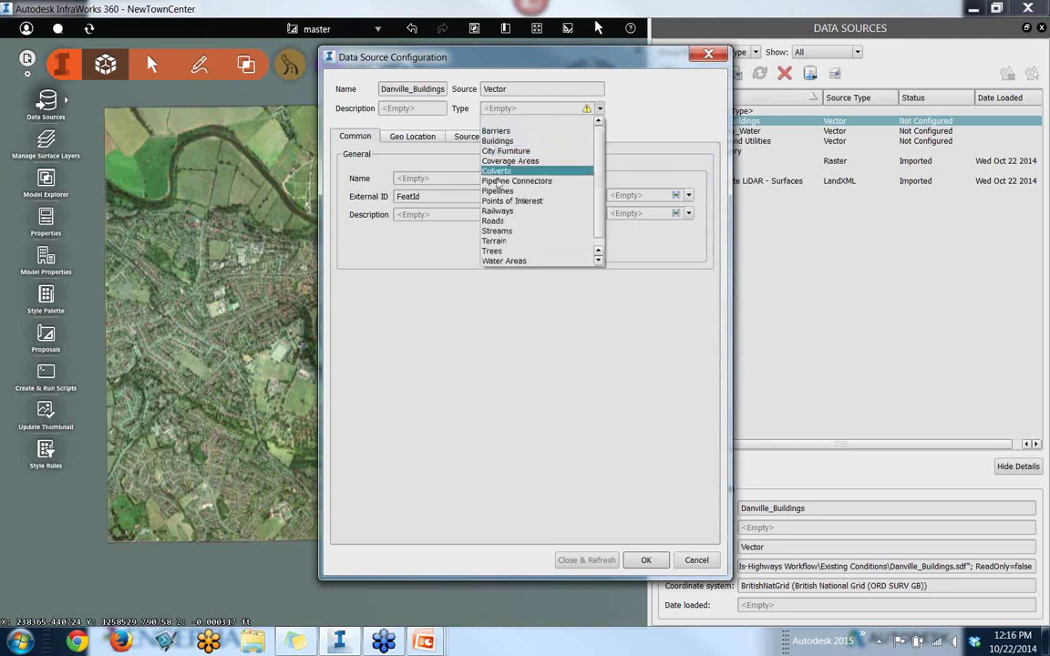
{"action": "left_click", "coordinate": [495, 142]}
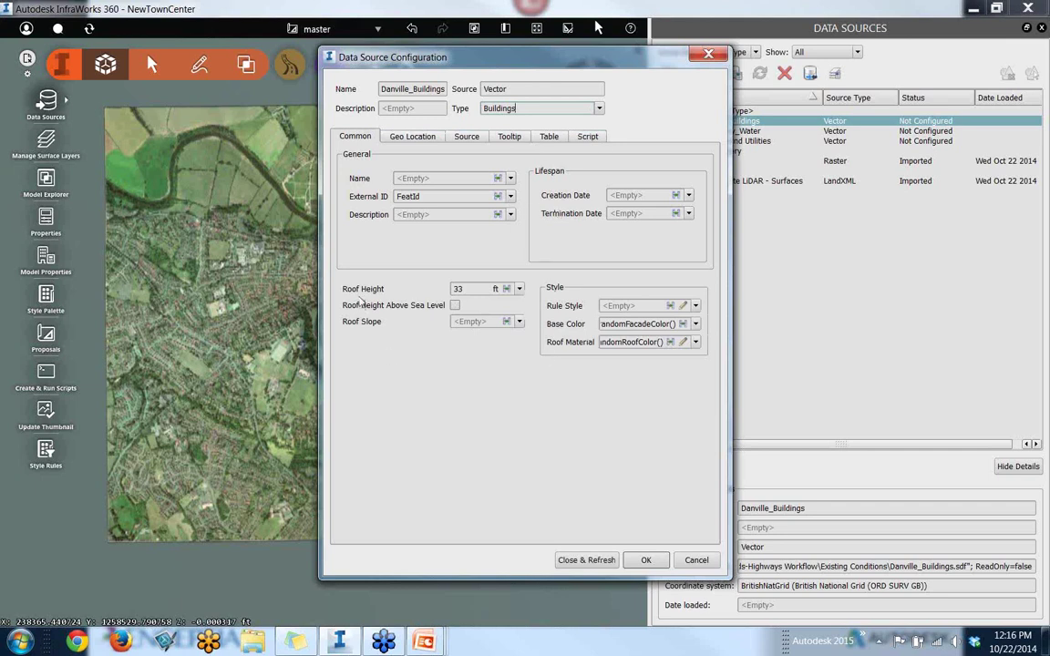
Replace the constant in the buildings' Roof Height expression with the numeric property Stories
{"action": "left_click", "coordinate": [507, 290]}
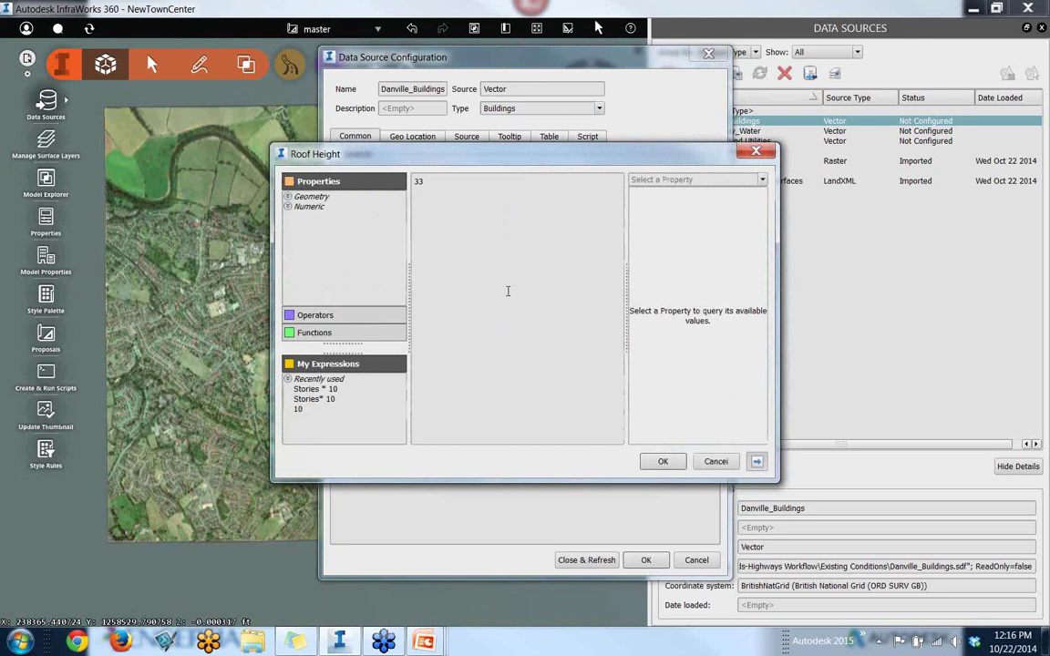
{"action": "left_click_drag", "start_coordinate": [435, 180], "coordinate": [405, 184]}
{"action": "key", "text": "BackSpace"}
{"action": "left_click", "coordinate": [287, 197]}
{"action": "left_click", "coordinate": [287, 197]}
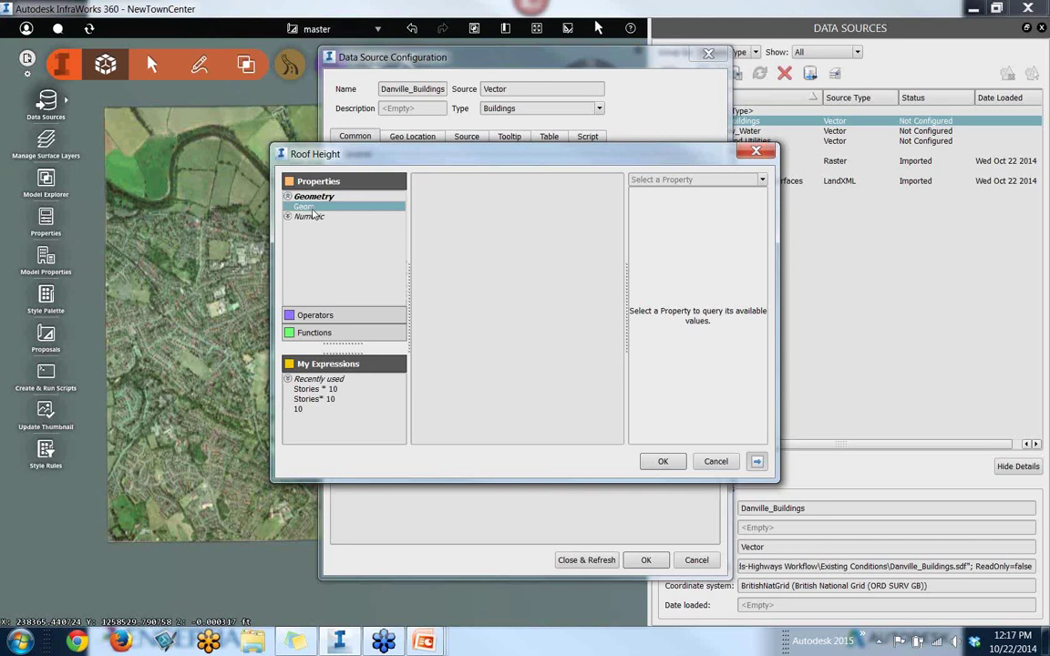
{"action": "left_click", "coordinate": [287, 196]}
{"action": "left_click", "coordinate": [287, 216]}
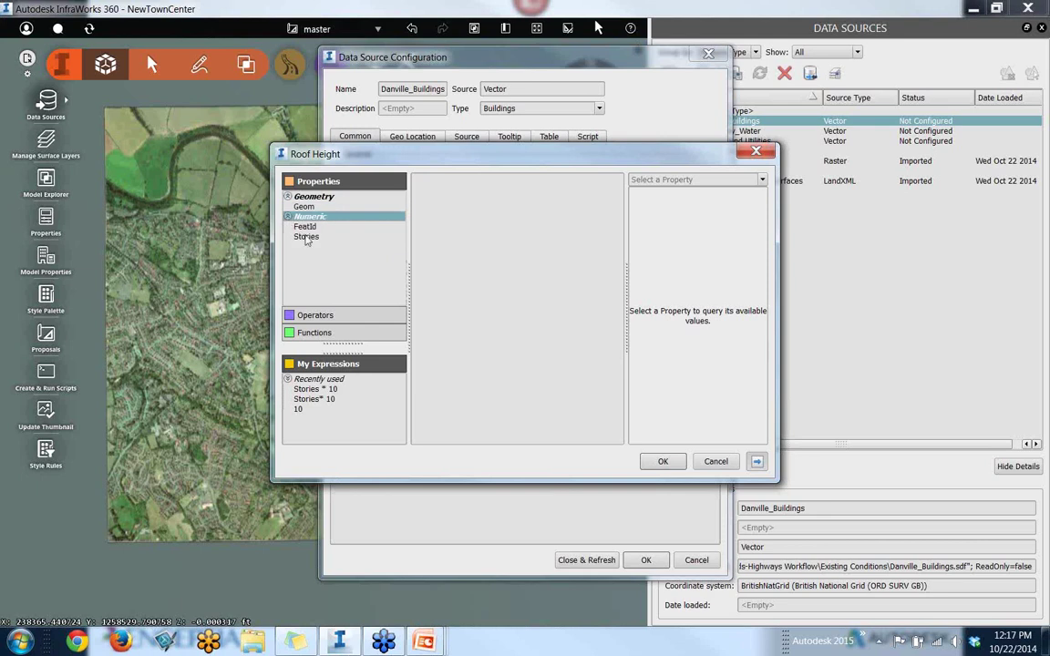
{"action": "left_click", "coordinate": [307, 237]}
{"action": "double_click", "coordinate": [306, 237]}
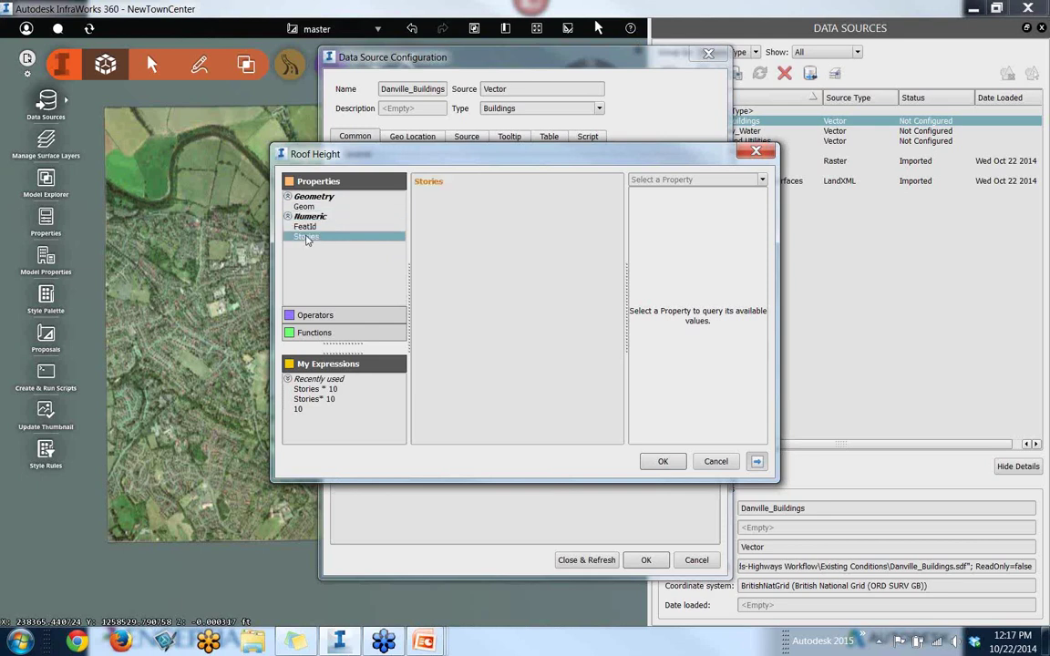
Extend the Roof Height expression with the multiplication operator and the value 10 to form Stories * 10
{"action": "left_click", "coordinate": [306, 315]}
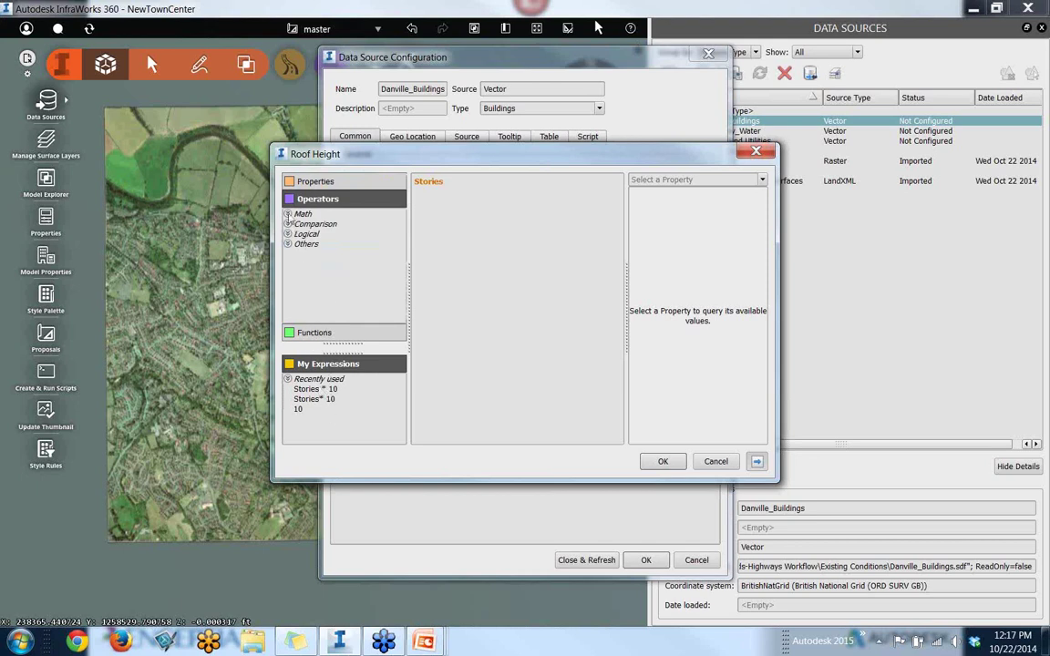
{"action": "left_click", "coordinate": [289, 216]}
{"action": "double_click", "coordinate": [295, 242]}
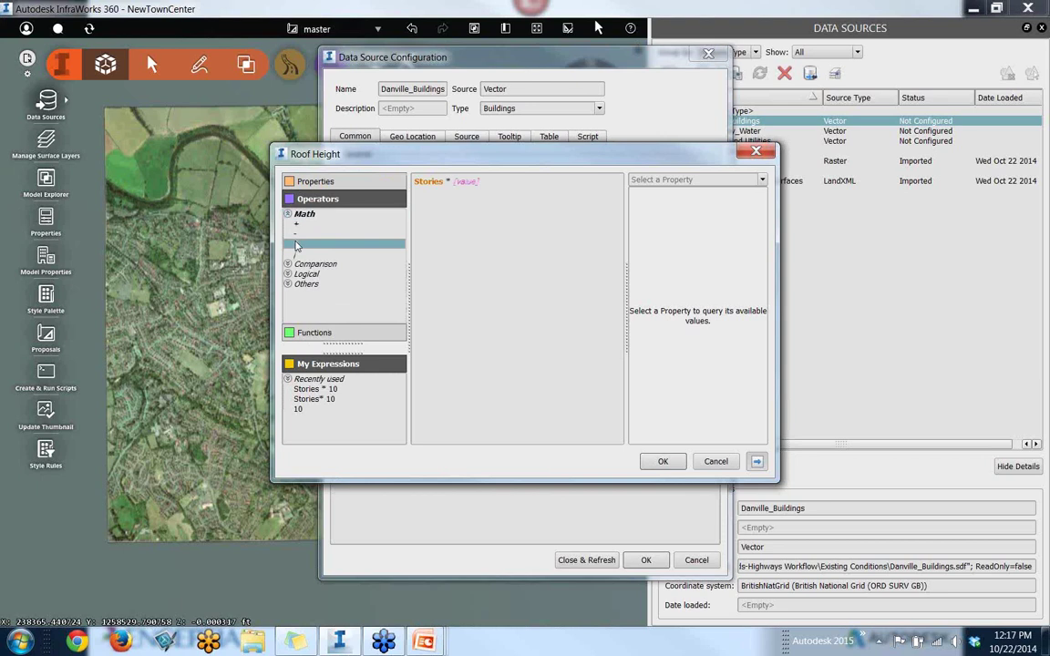
{"action": "double_click", "coordinate": [466, 181]}
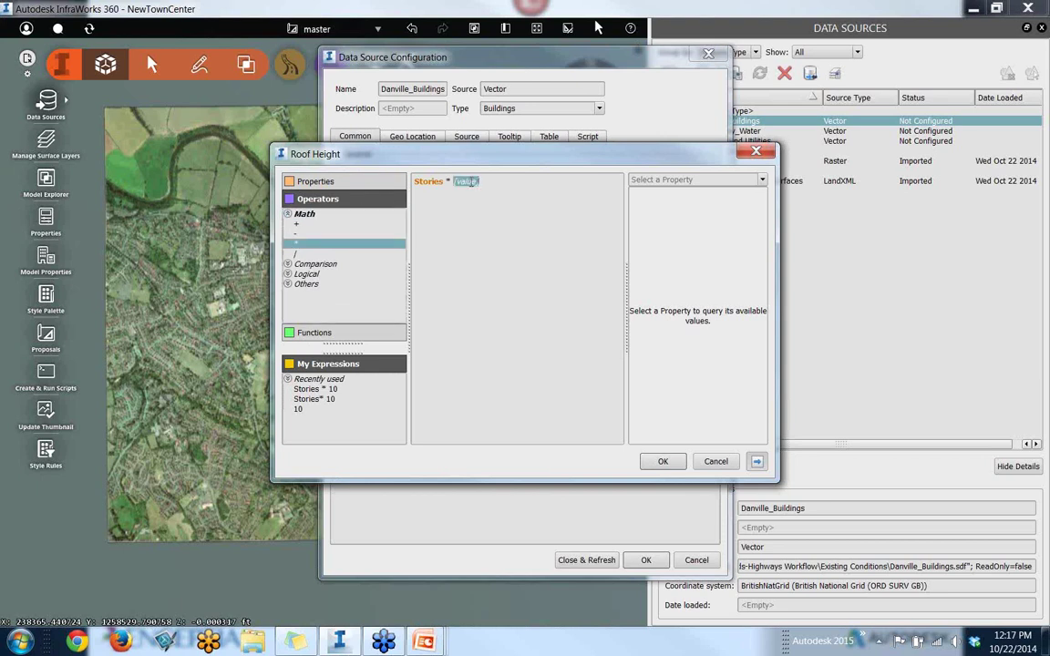
{"action": "left_click", "coordinate": [761, 180]}
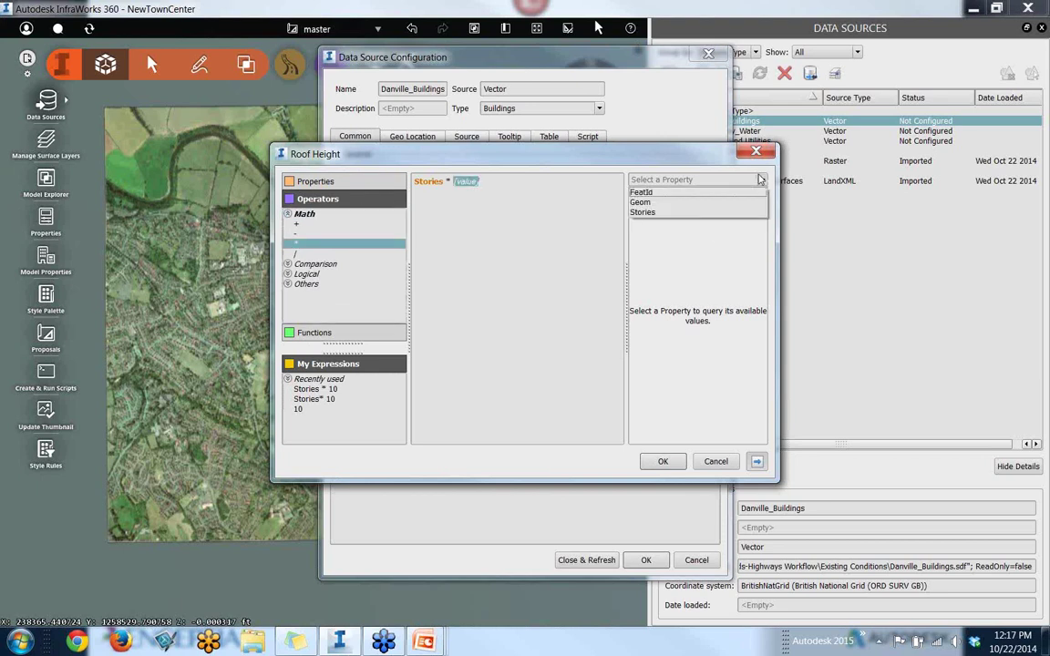
{"action": "left_click", "coordinate": [647, 212]}
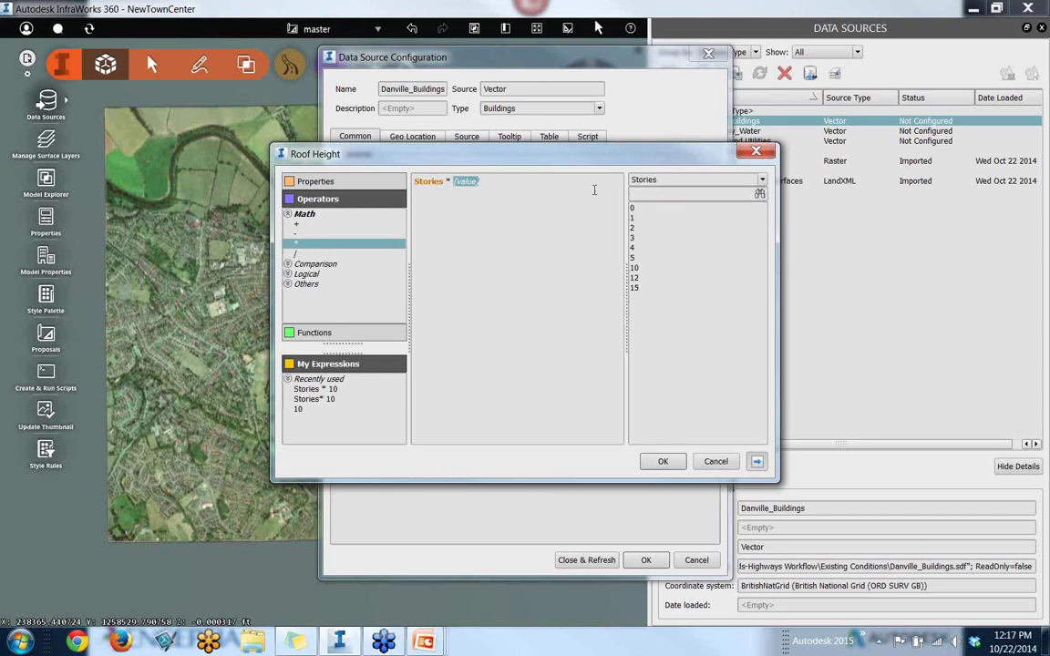
{"action": "double_click", "coordinate": [636, 268]}
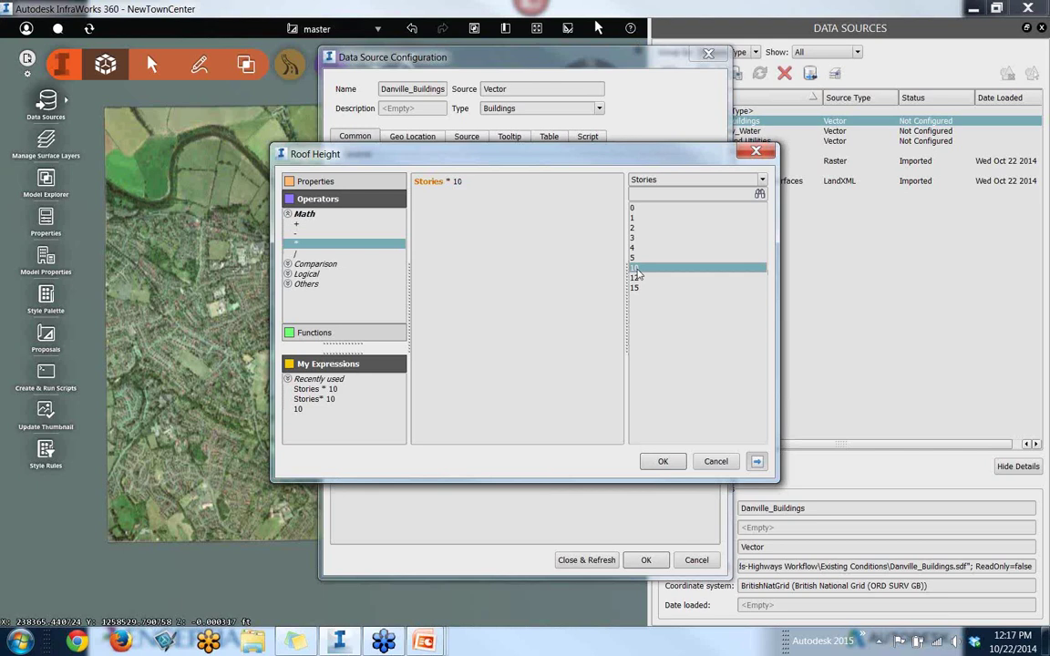
Accept the Roof Height expression, set the draping option of Danville_Buildings to Drape and import the source into the model
{"action": "left_click", "coordinate": [664, 462]}
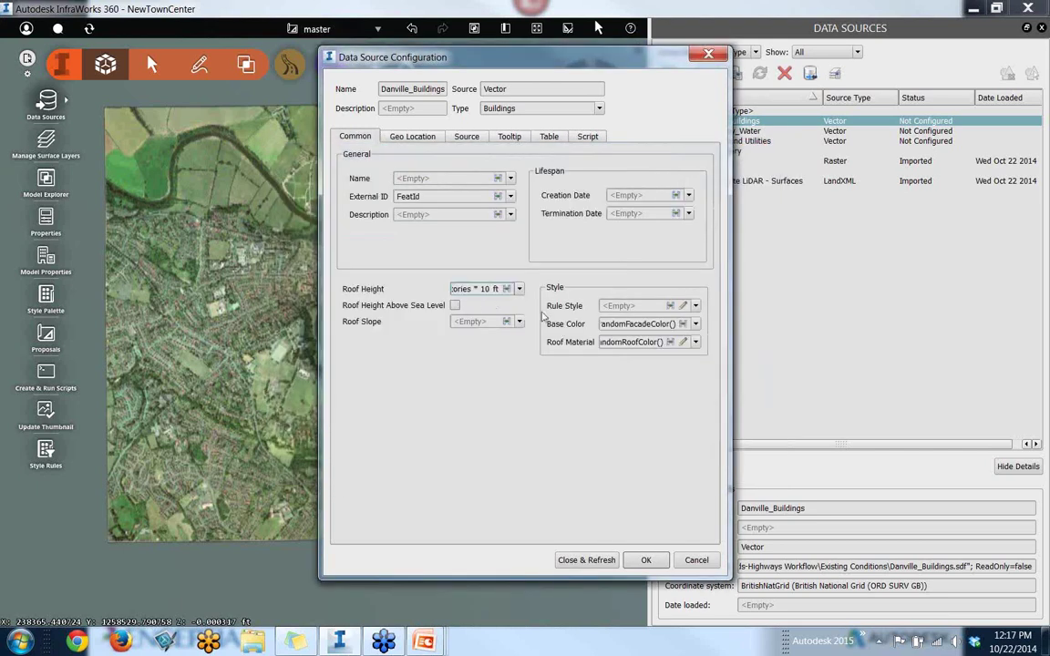
{"action": "left_click", "coordinate": [400, 135]}
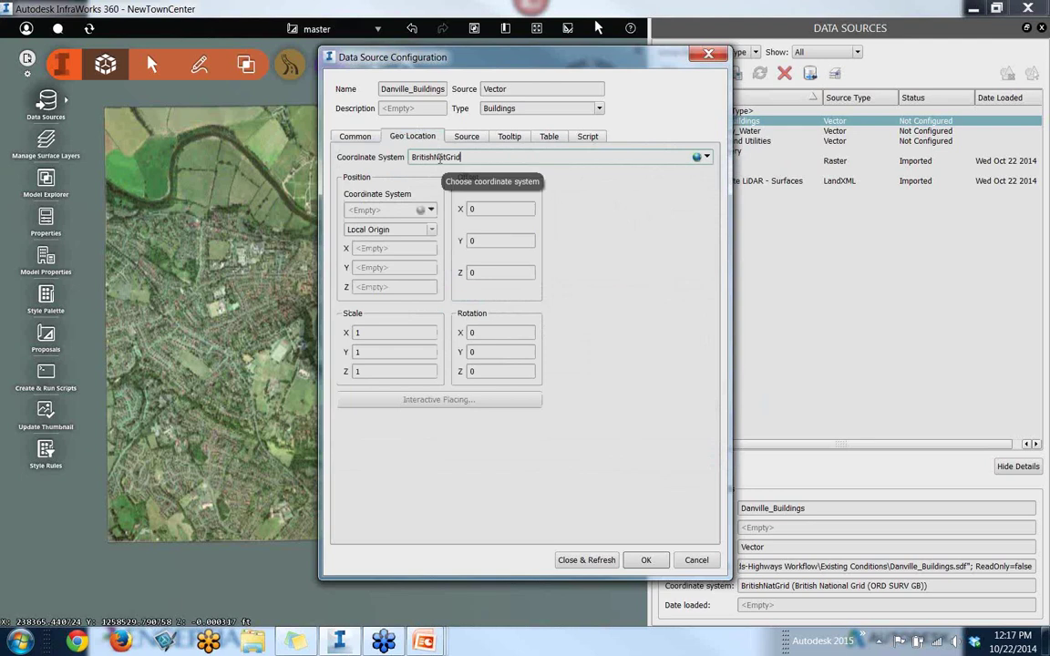
{"action": "left_click", "coordinate": [466, 137]}
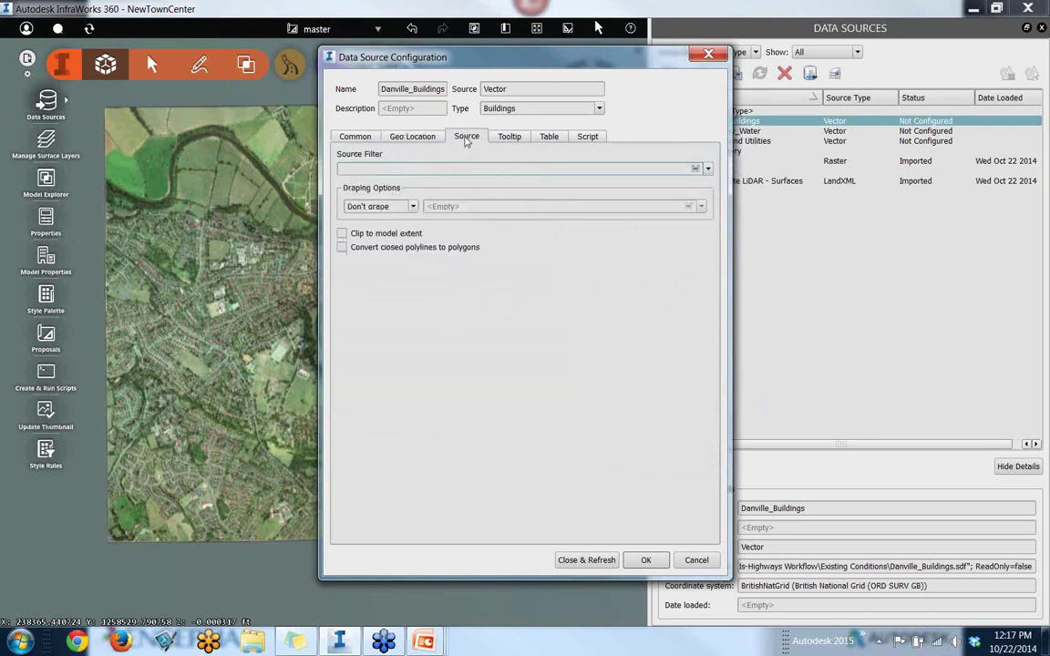
{"action": "left_click", "coordinate": [374, 206]}
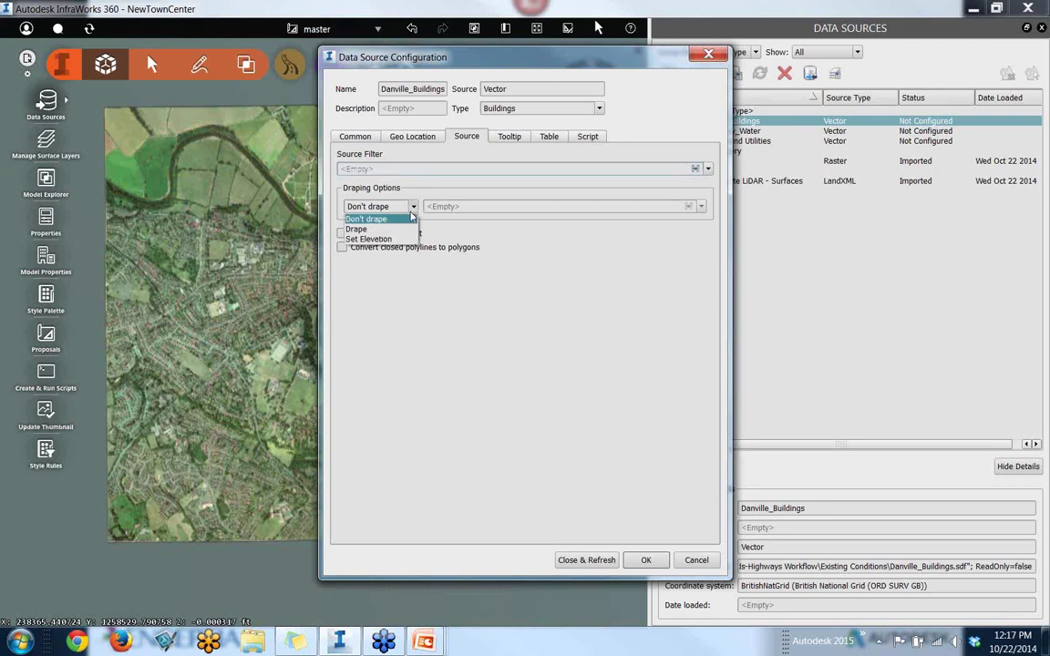
{"action": "left_click", "coordinate": [361, 230]}
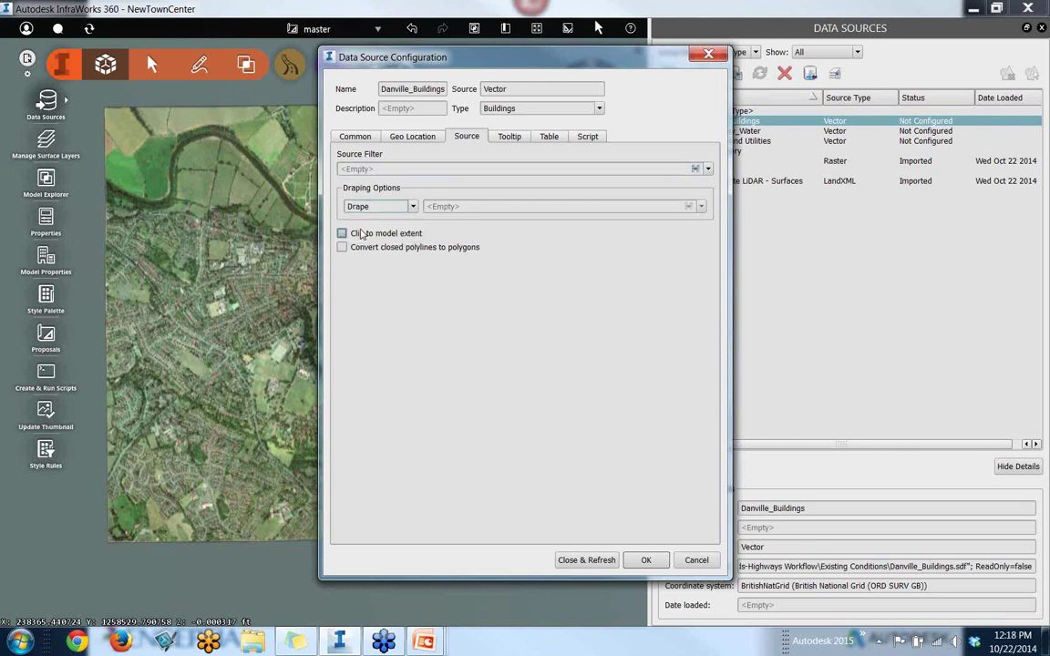
{"action": "left_click", "coordinate": [587, 561]}
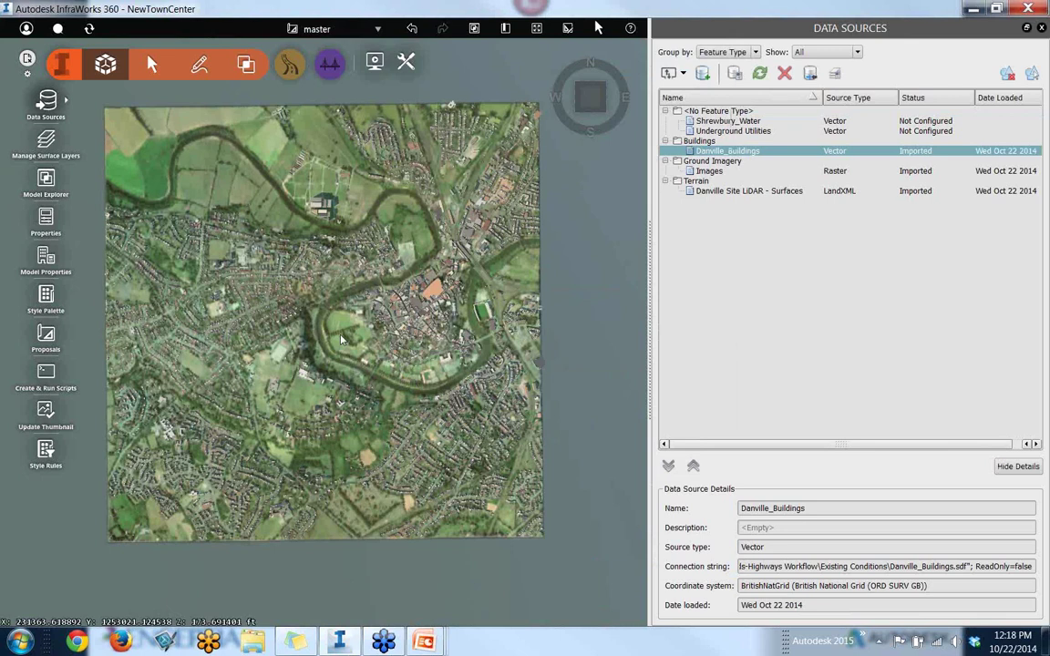
Examine the imported 3D buildings and their heights from close, low and overhead viewpoints, and restore the home view
{"action": "scroll", "coordinate": [373, 343], "scroll_direction": "up", "scroll_amount": 1}
{"action": "scroll", "coordinate": [372, 342], "scroll_direction": "up", "scroll_amount": 10}
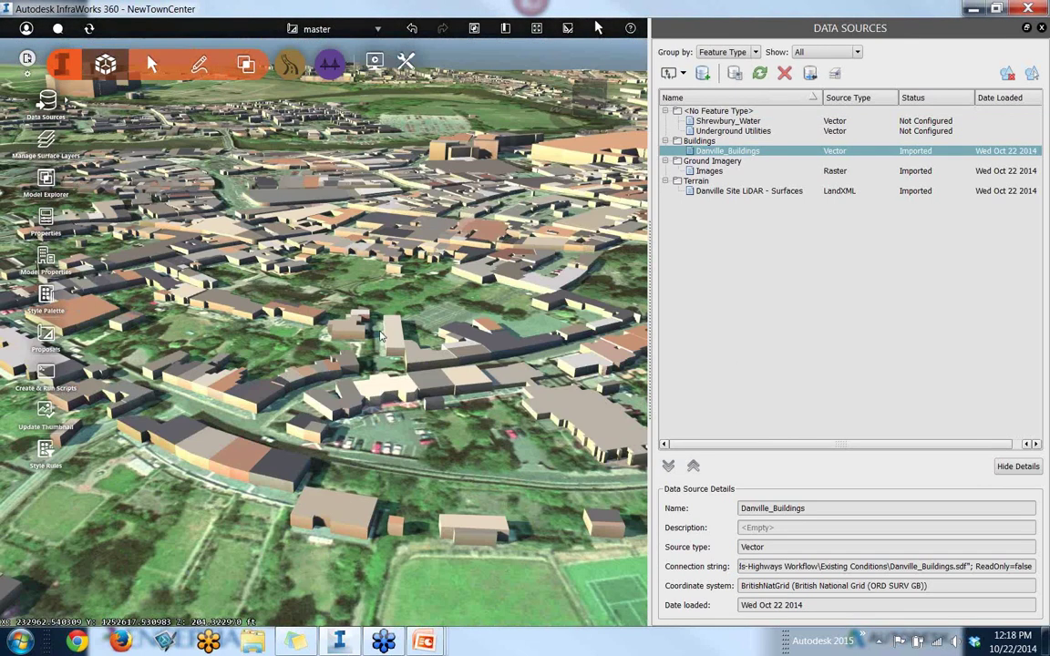
{"action": "mouse_move", "coordinate": [381, 336]}
{"action": "left_mouse_down"}
{"action": "mouse_move", "coordinate": [187, 318]}
{"action": "mouse_move", "coordinate": [390, 315]}
{"action": "left_mouse_up"}
{"action": "scroll", "coordinate": [364, 504], "scroll_direction": "up", "scroll_amount": 2}
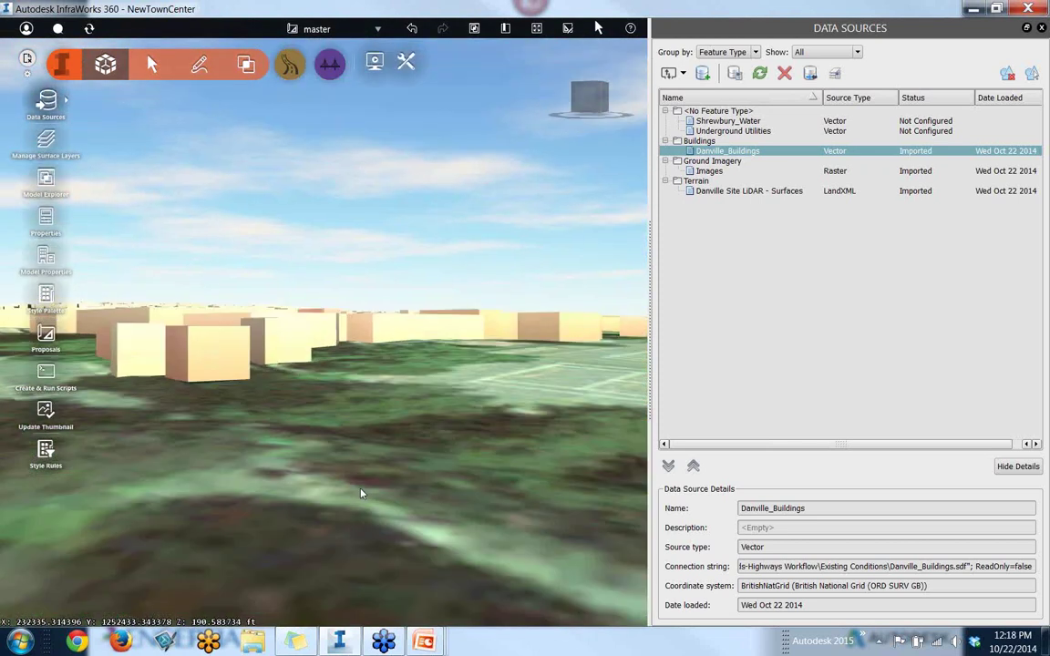
{"action": "scroll", "coordinate": [356, 494], "scroll_direction": "down", "scroll_amount": 4}
{"action": "scroll", "coordinate": [463, 467], "scroll_direction": "up", "scroll_amount": 2}
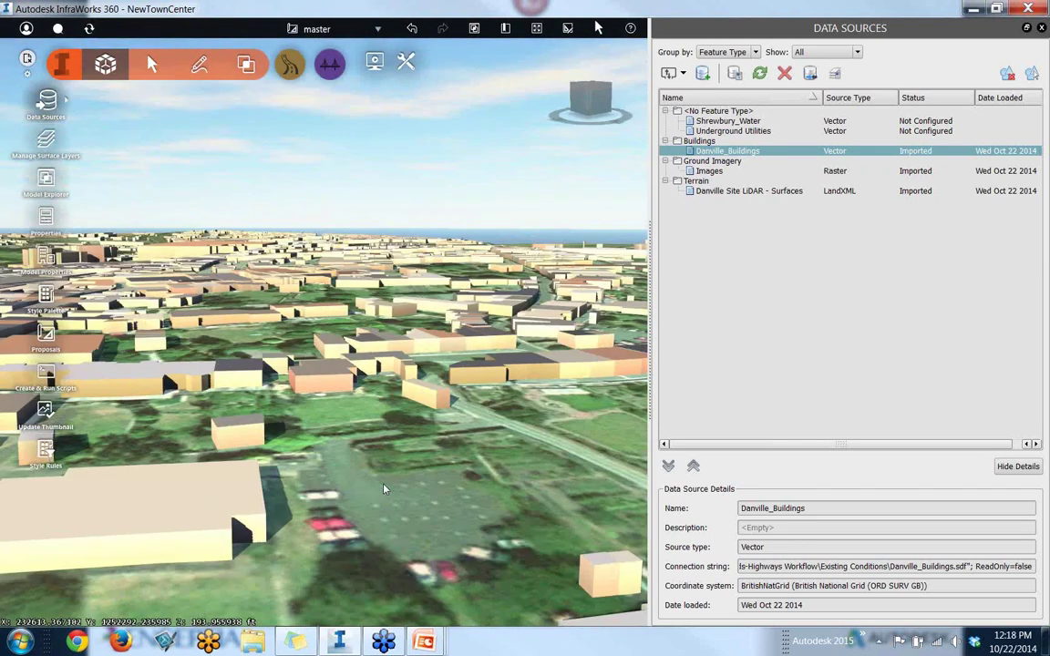
{"action": "scroll", "coordinate": [463, 467], "scroll_direction": "down", "scroll_amount": 3}
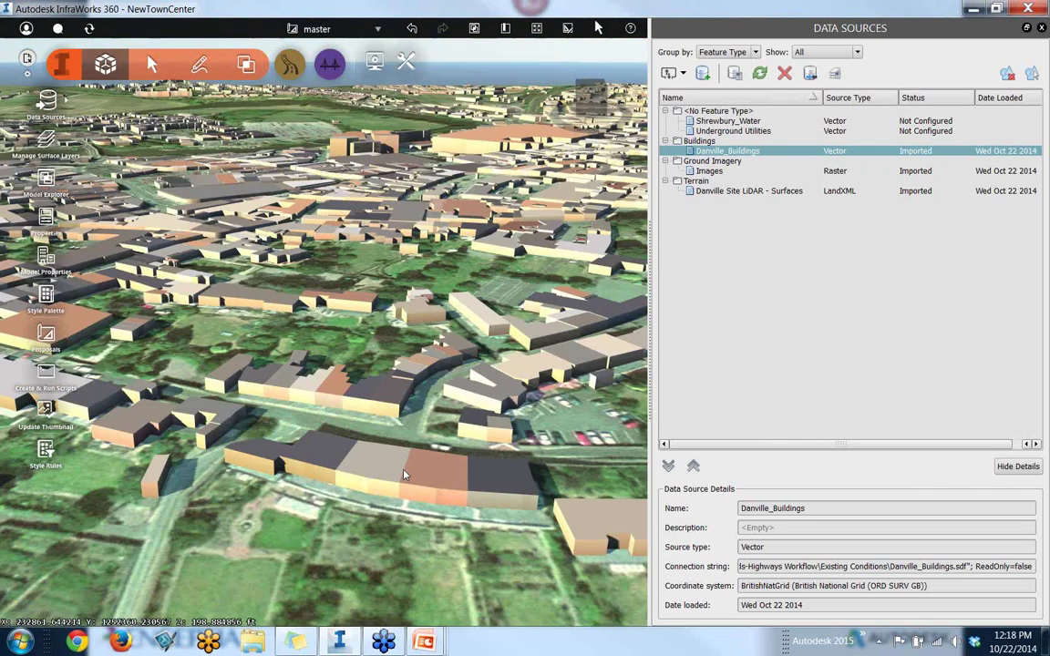
{"action": "scroll", "coordinate": [397, 469], "scroll_direction": "up", "scroll_amount": 3}
{"action": "scroll", "coordinate": [397, 469], "scroll_direction": "down", "scroll_amount": 3}
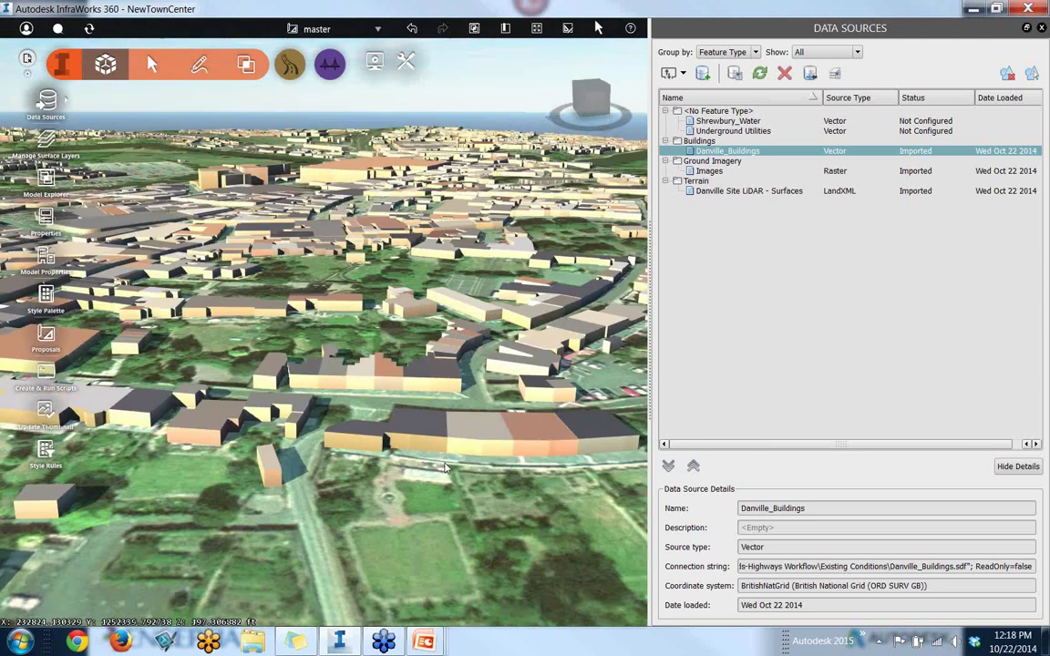
{"action": "scroll", "coordinate": [373, 441], "scroll_direction": "up", "scroll_amount": 3}
{"action": "left_click_drag", "start_coordinate": [373, 441], "coordinate": [352, 370]}
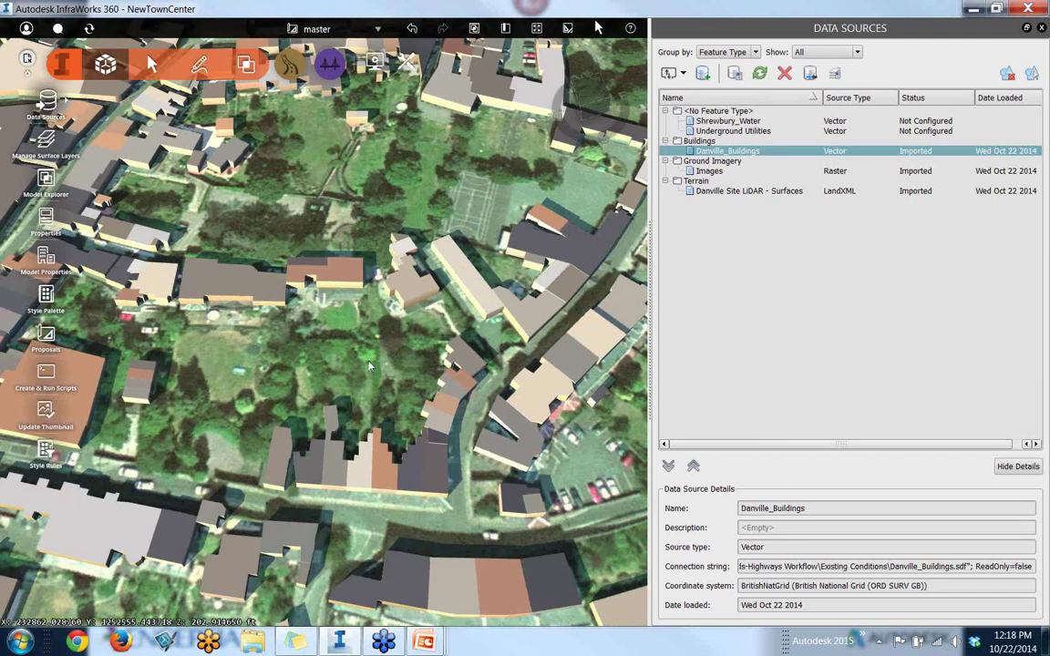
{"action": "scroll", "coordinate": [352, 369], "scroll_direction": "down", "scroll_amount": 3}
{"action": "scroll", "coordinate": [352, 369], "scroll_direction": "down", "scroll_amount": 5}
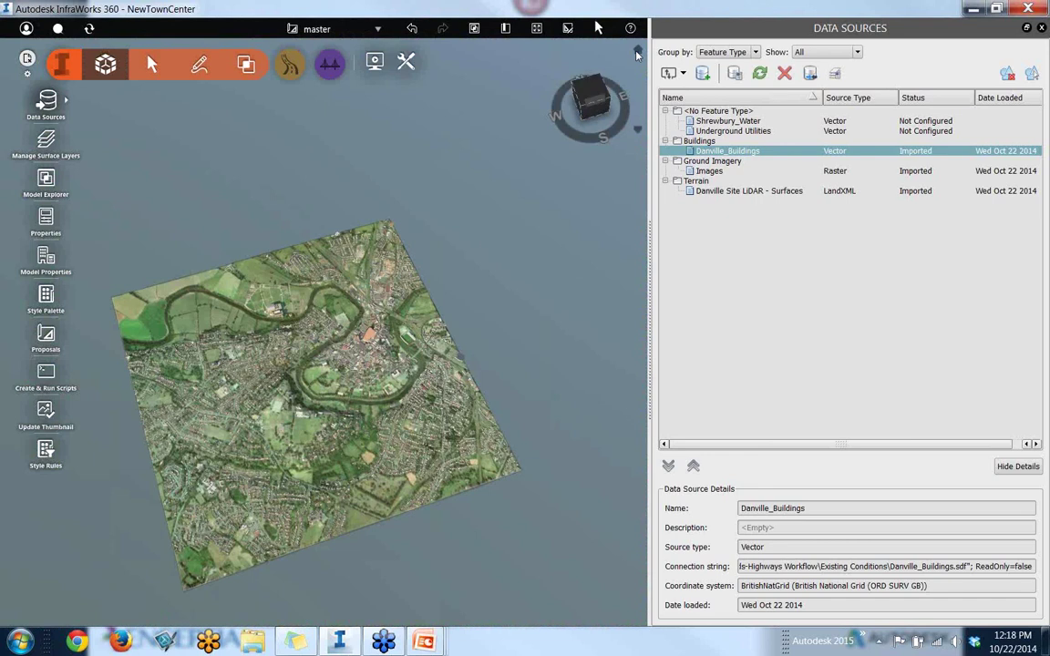
{"action": "left_click", "coordinate": [636, 53]}
Configure the Shrewbury_Water source with feature type Water Areas and coordinate system BritishNatGrid
{"action": "left_click", "coordinate": [738, 131]}
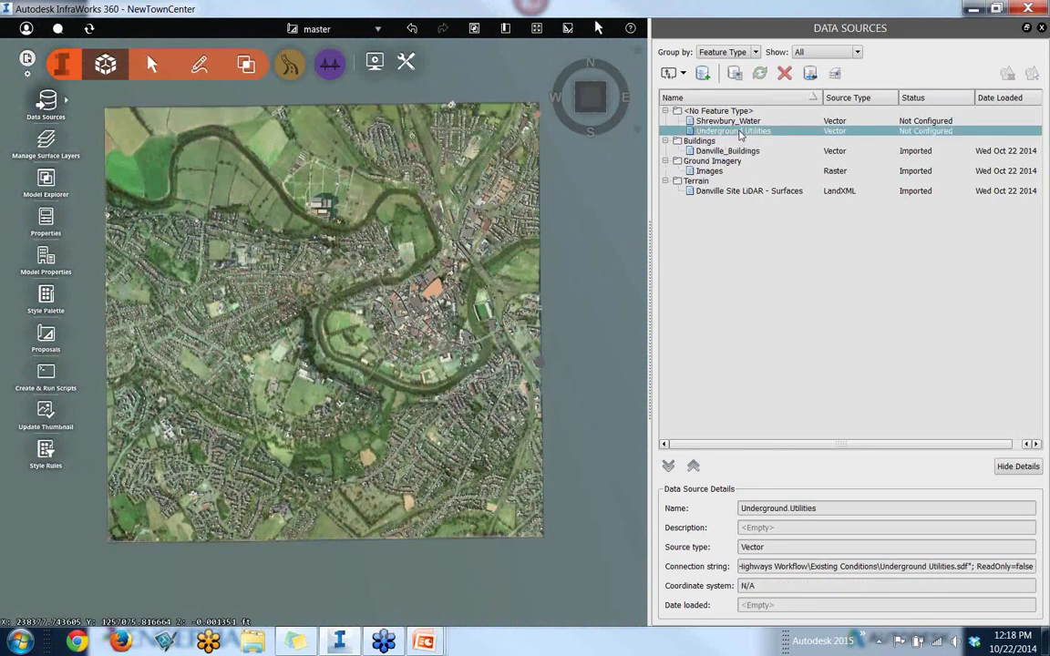
{"action": "left_click", "coordinate": [744, 121]}
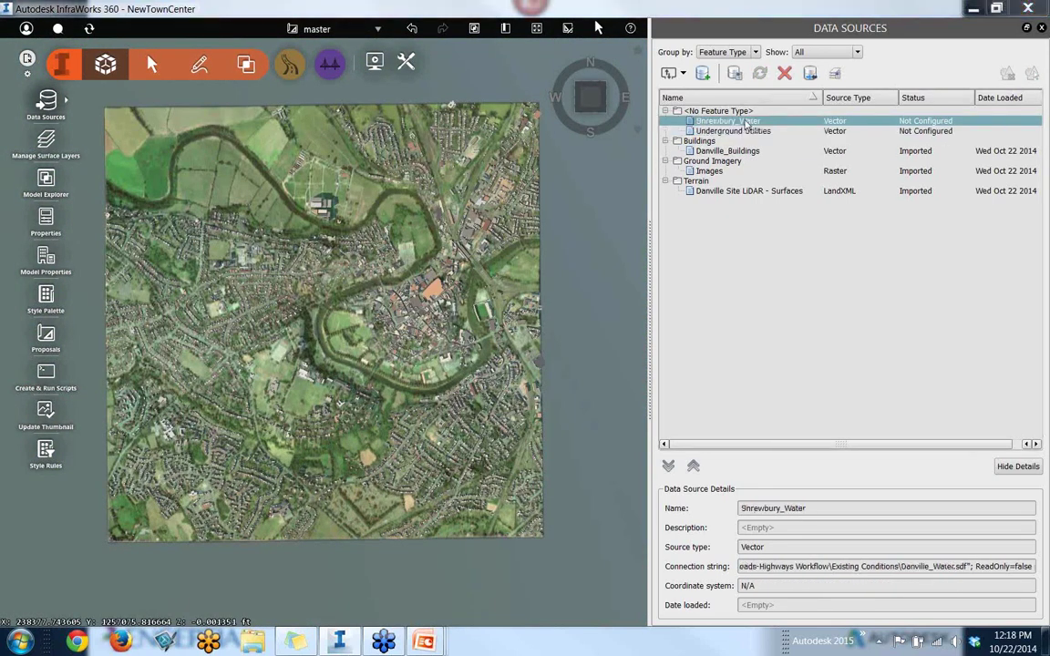
{"action": "double_click", "coordinate": [744, 122]}
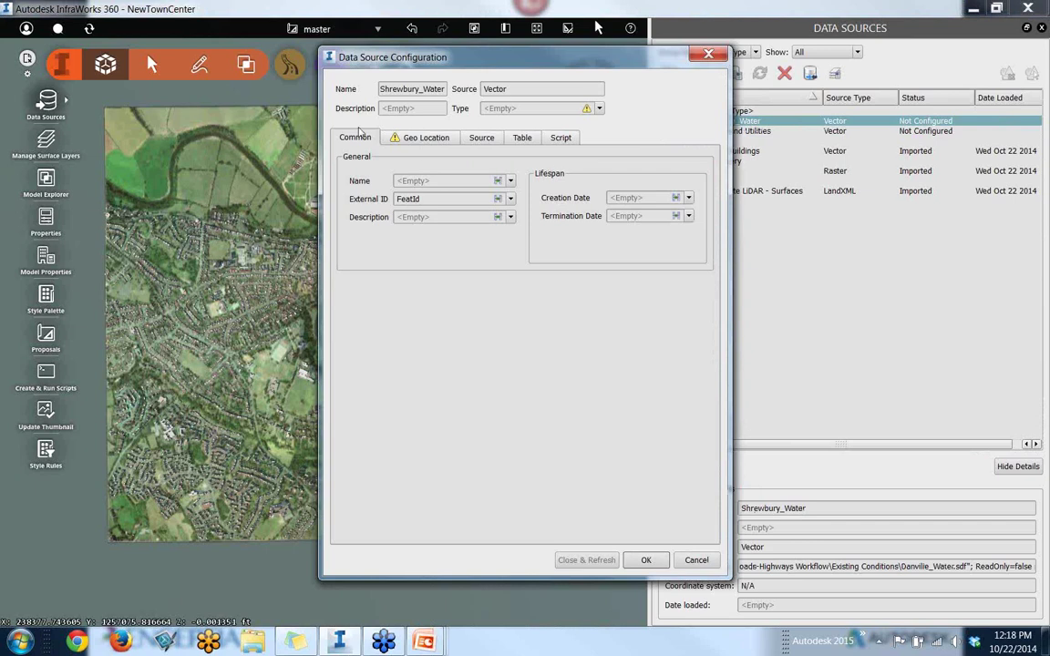
{"action": "left_click", "coordinate": [599, 109]}
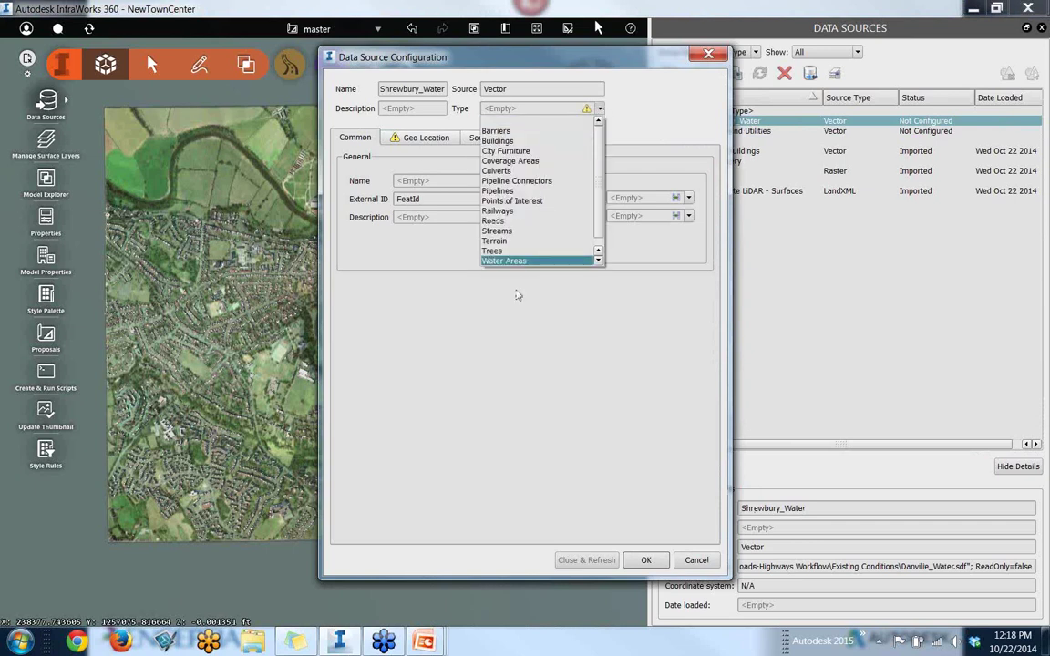
{"action": "left_click", "coordinate": [501, 262]}
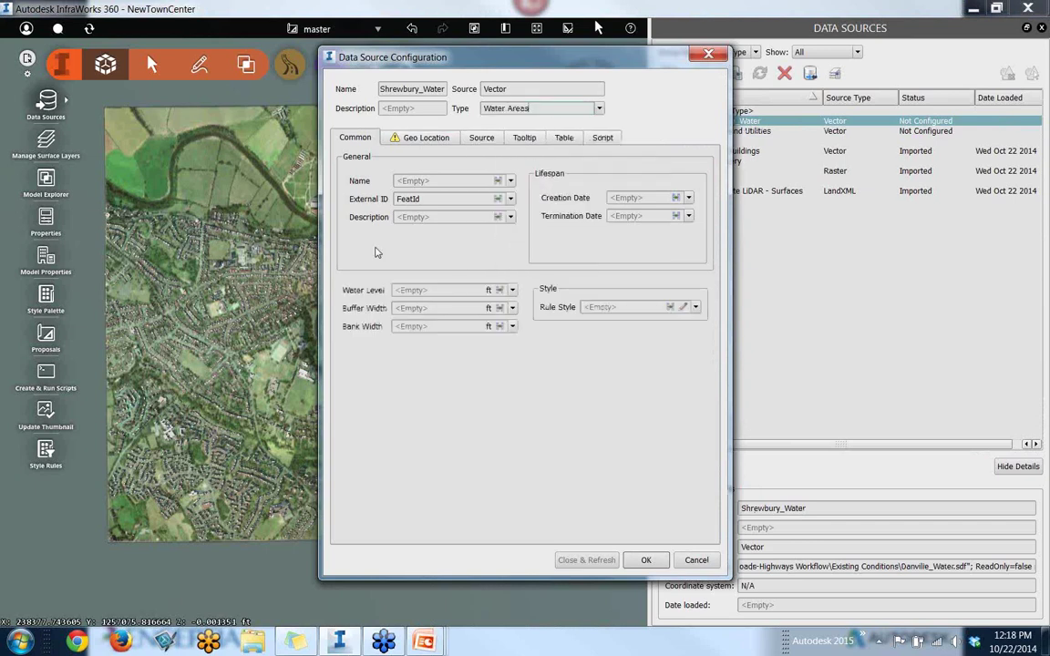
{"action": "left_click", "coordinate": [419, 137]}
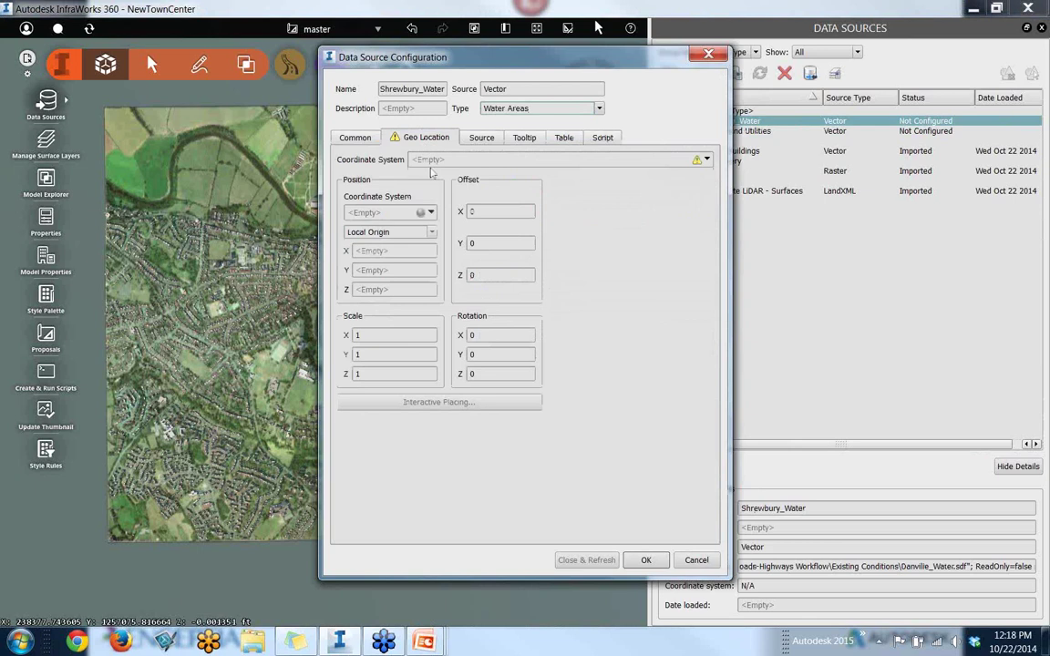
{"action": "left_click", "coordinate": [706, 160]}
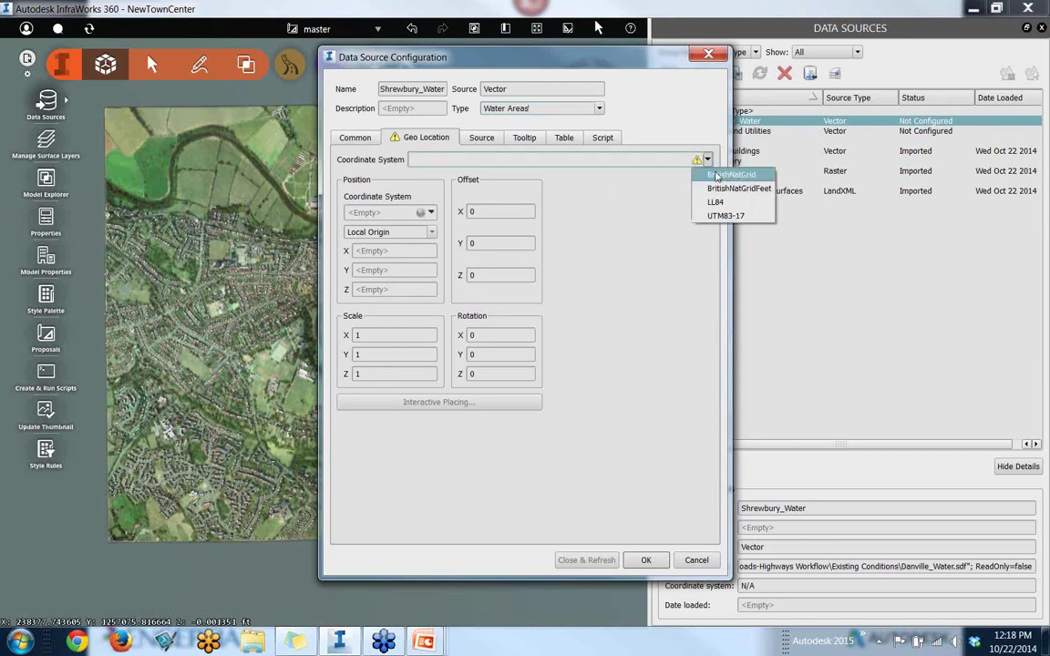
{"action": "left_click", "coordinate": [719, 175]}
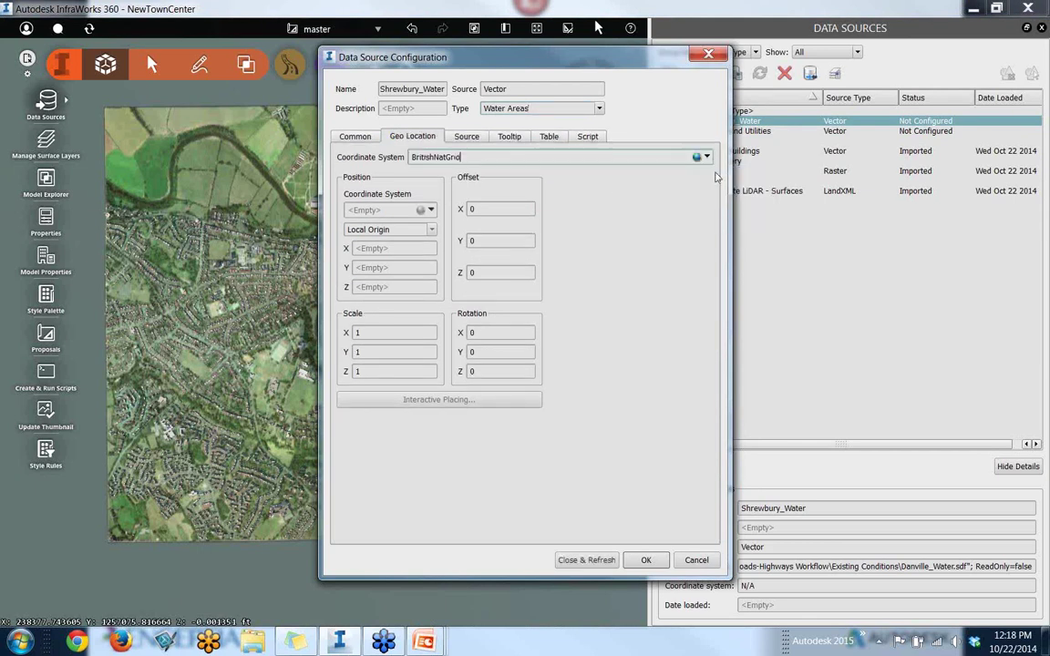
Set the water source to Drape, convert its closed polylines to polygons and import it into the model
{"action": "left_click", "coordinate": [470, 137]}
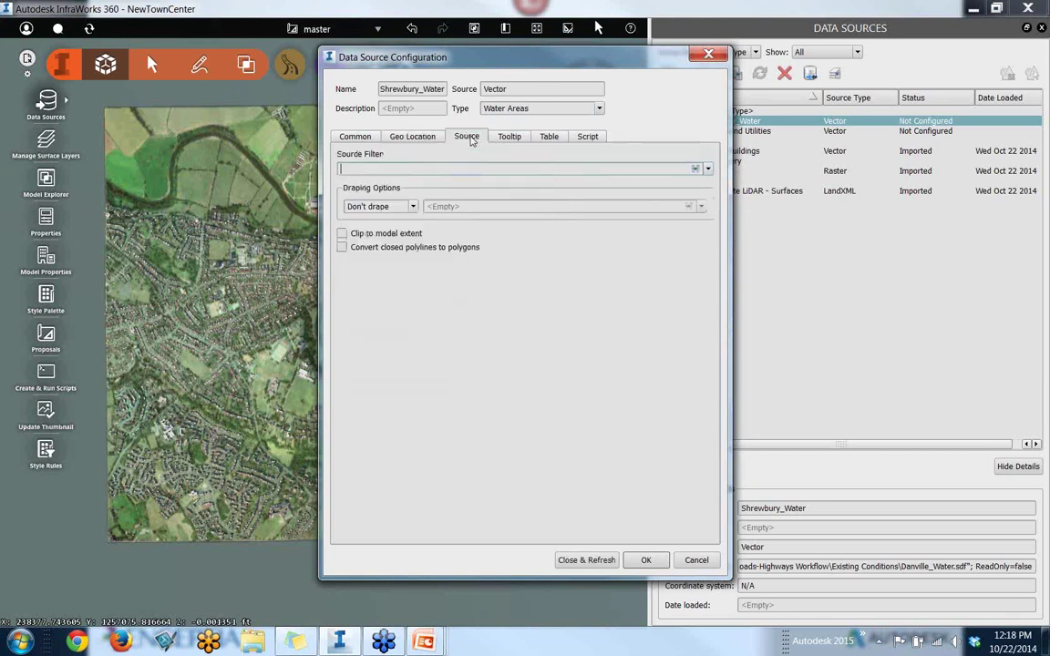
{"action": "left_click", "coordinate": [414, 206]}
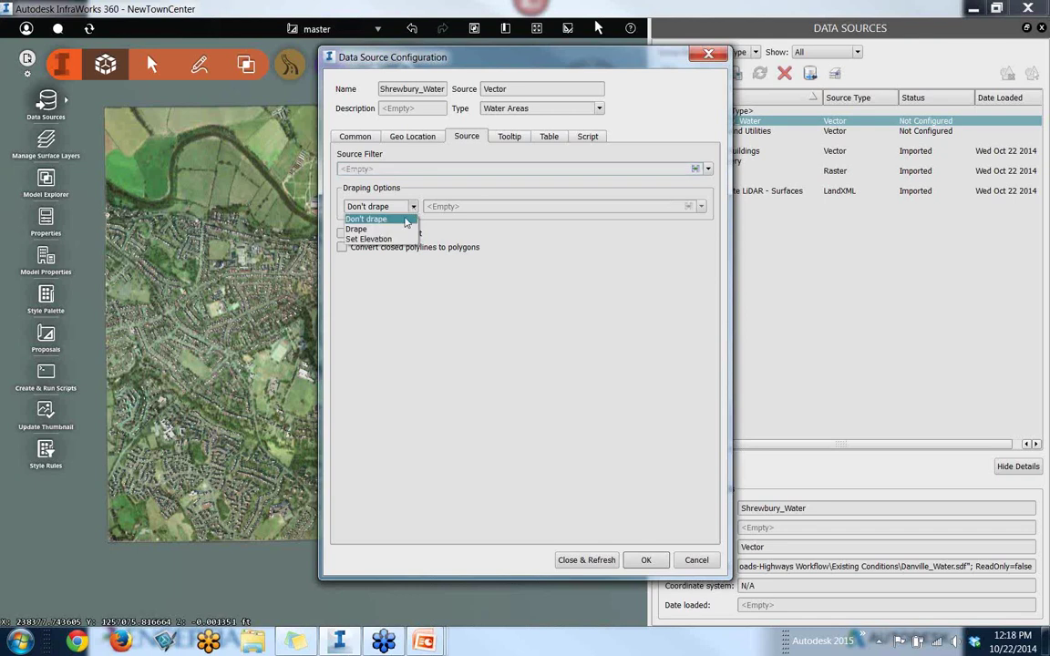
{"action": "left_click", "coordinate": [365, 226]}
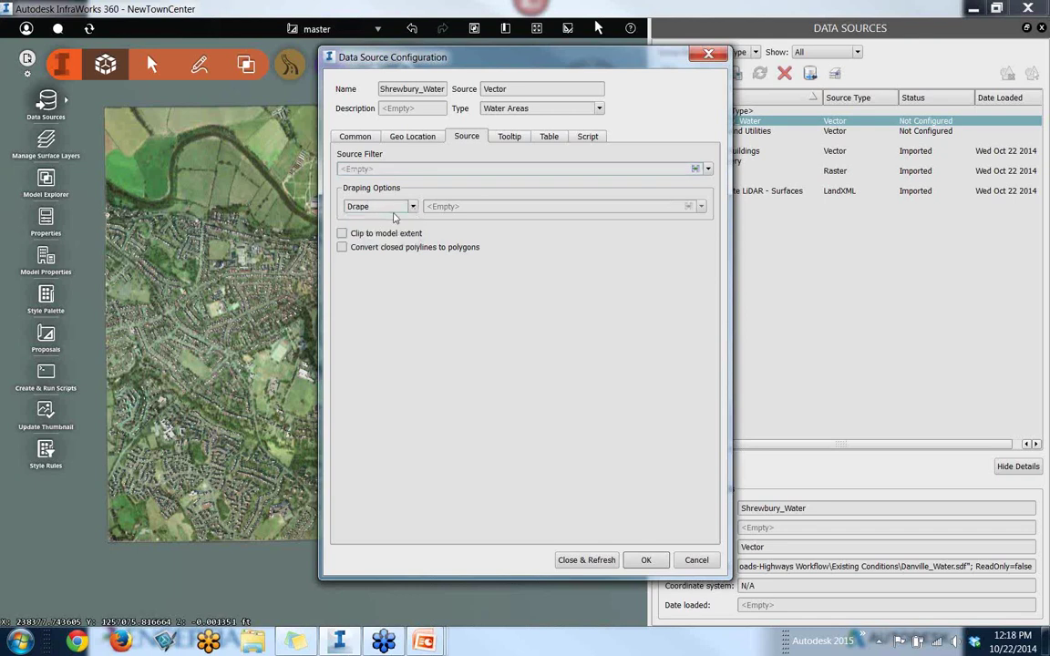
{"action": "left_click", "coordinate": [341, 248]}
{"action": "left_click", "coordinate": [587, 561]}
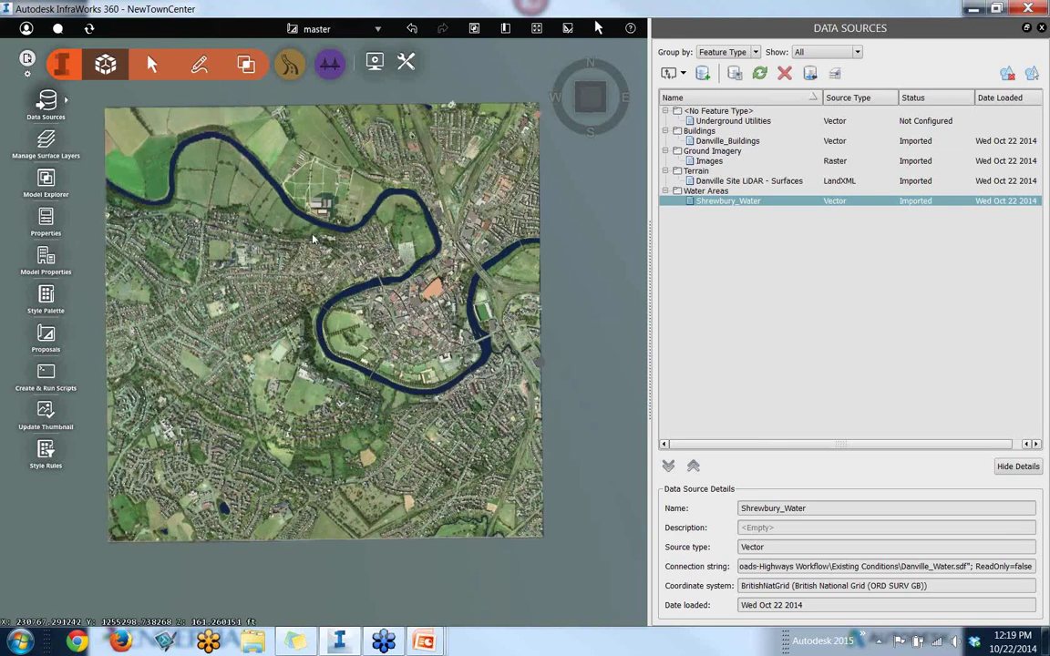
Inspect the imported river surface up close in perspective and return to the home view
{"action": "left_click_drag", "start_coordinate": [281, 210], "coordinate": [307, 319]}
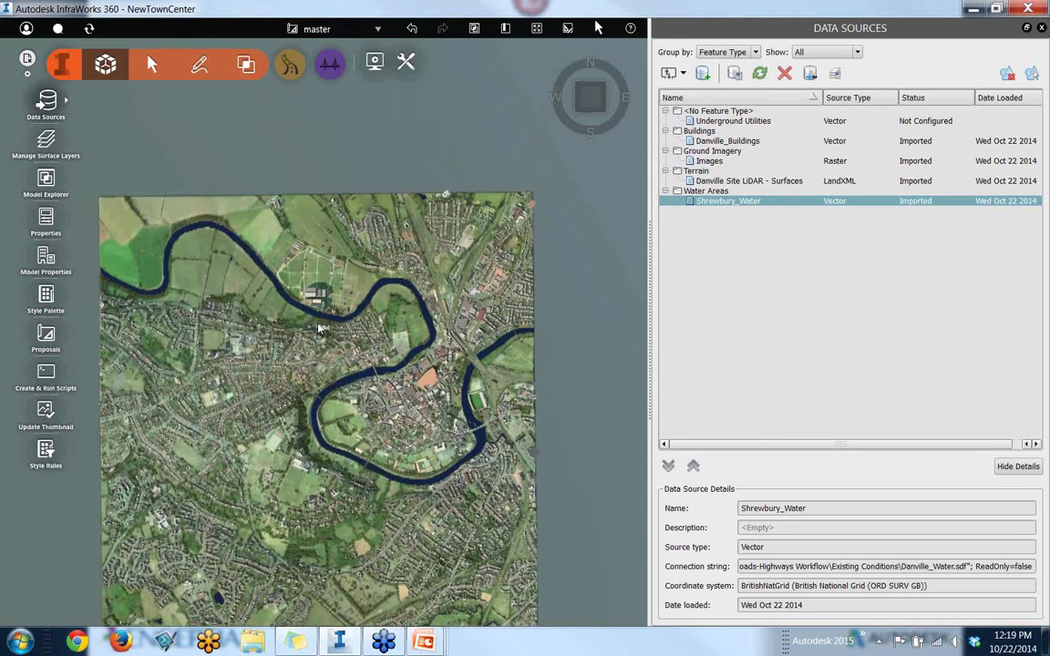
{"action": "scroll", "coordinate": [319, 330], "scroll_direction": "up", "scroll_amount": 5}
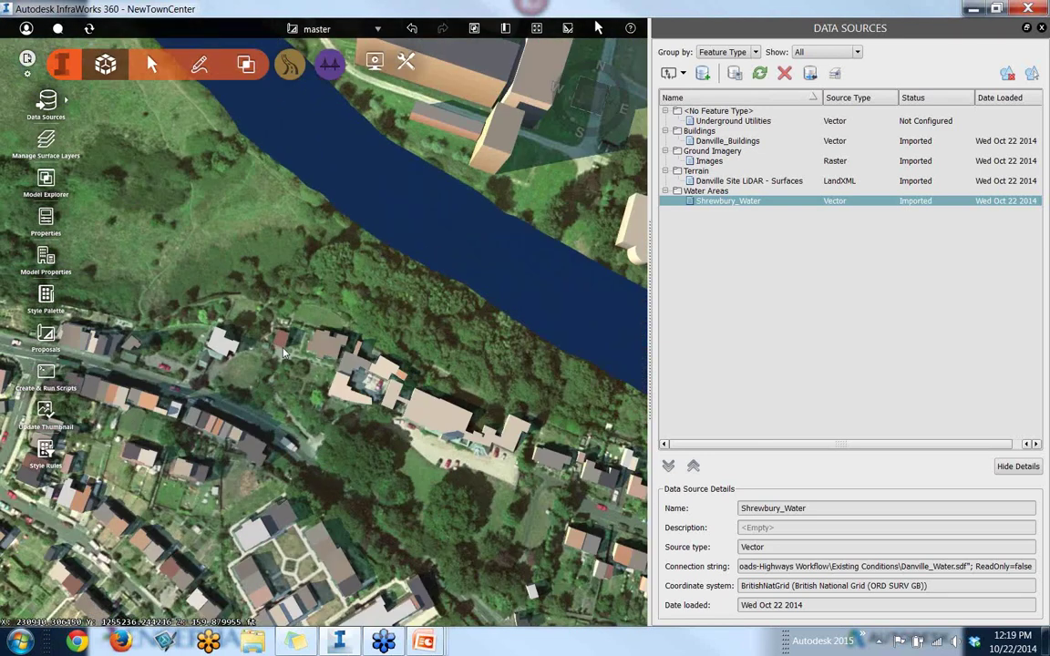
{"action": "left_click_drag", "start_coordinate": [282, 353], "coordinate": [355, 285], "text": "shift"}
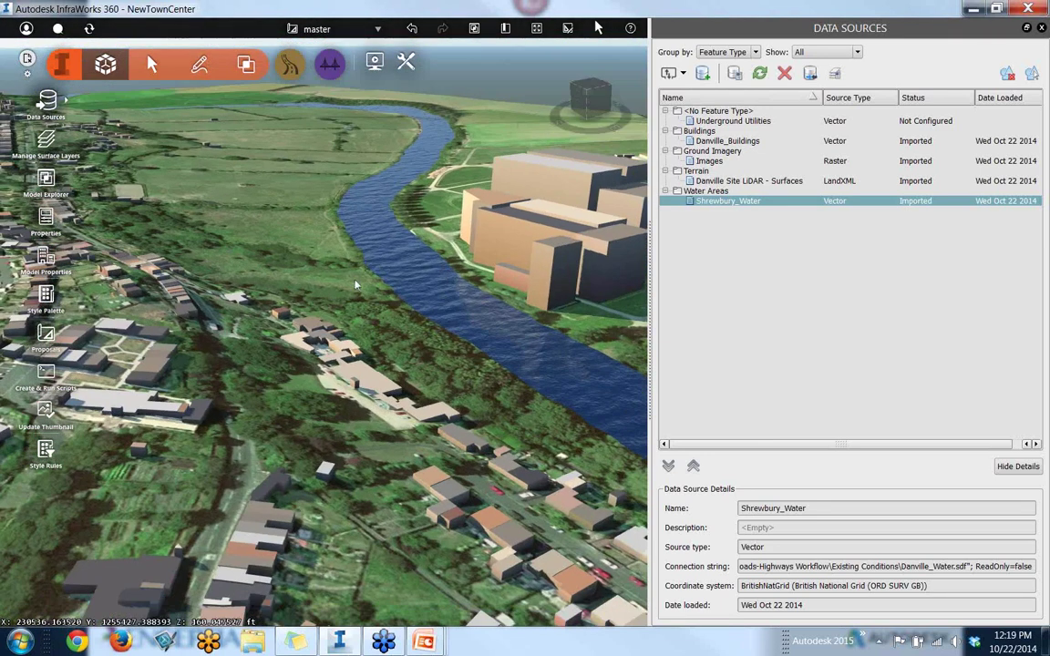
{"action": "scroll", "coordinate": [363, 300], "scroll_direction": "up", "scroll_amount": 5}
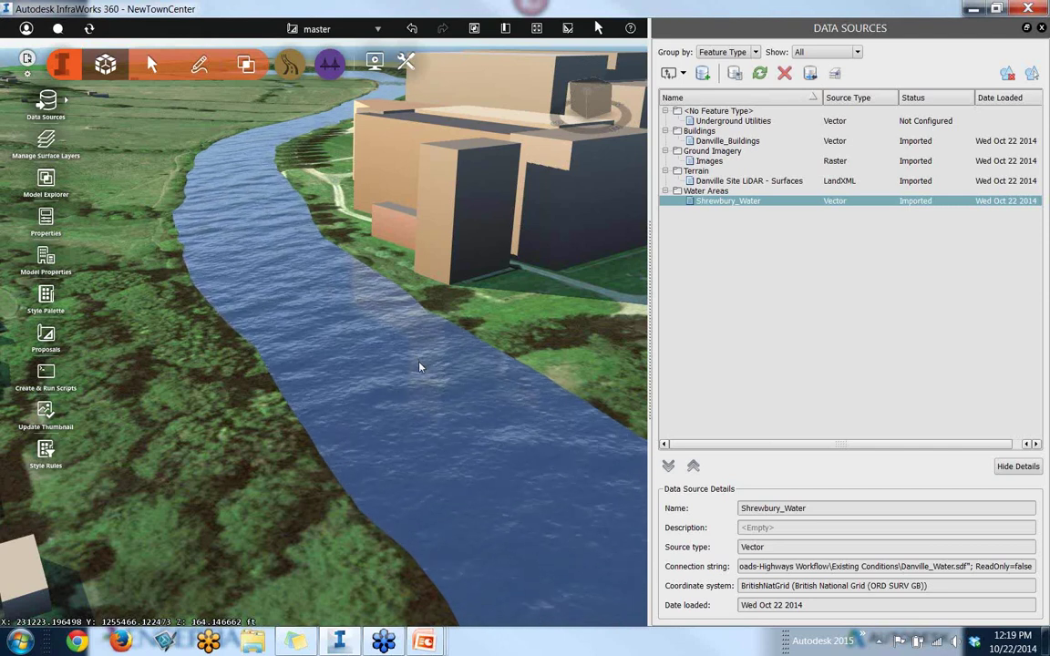
{"action": "left_click", "coordinate": [638, 51]}
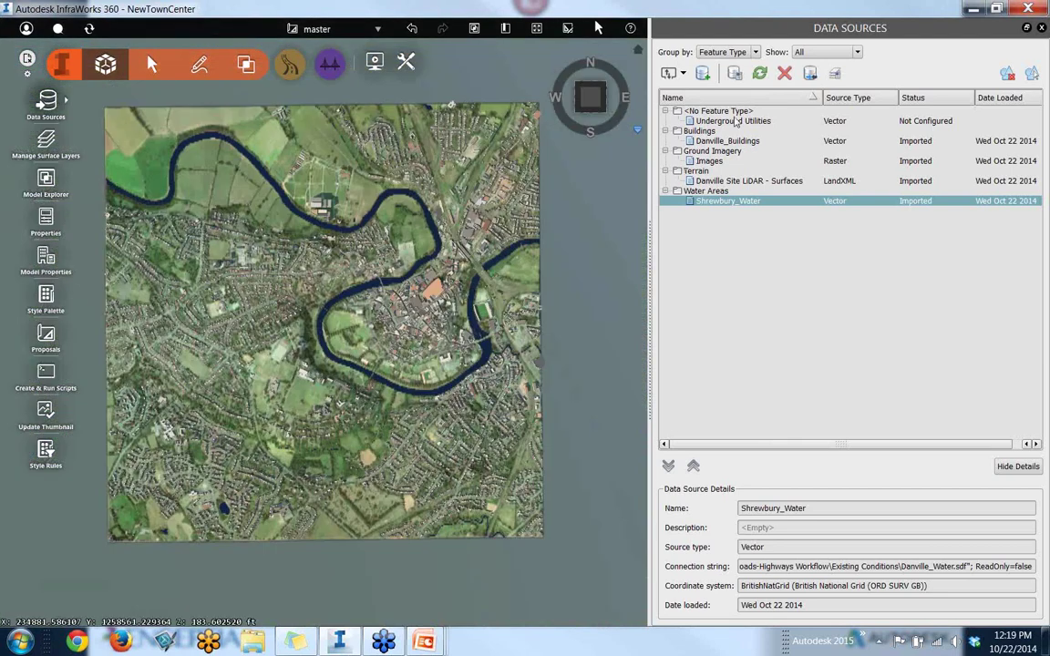
Configure the Underground Utilities source with feature type Pipelines and coordinate system BritishNatGrid
{"action": "double_click", "coordinate": [734, 121]}
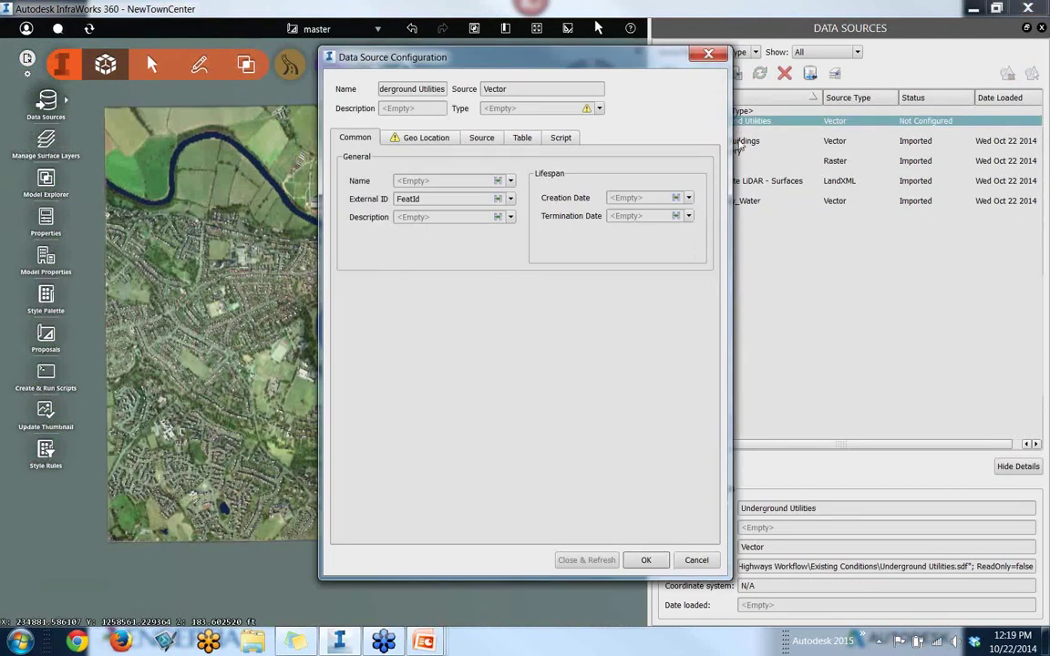
{"action": "left_click", "coordinate": [598, 108]}
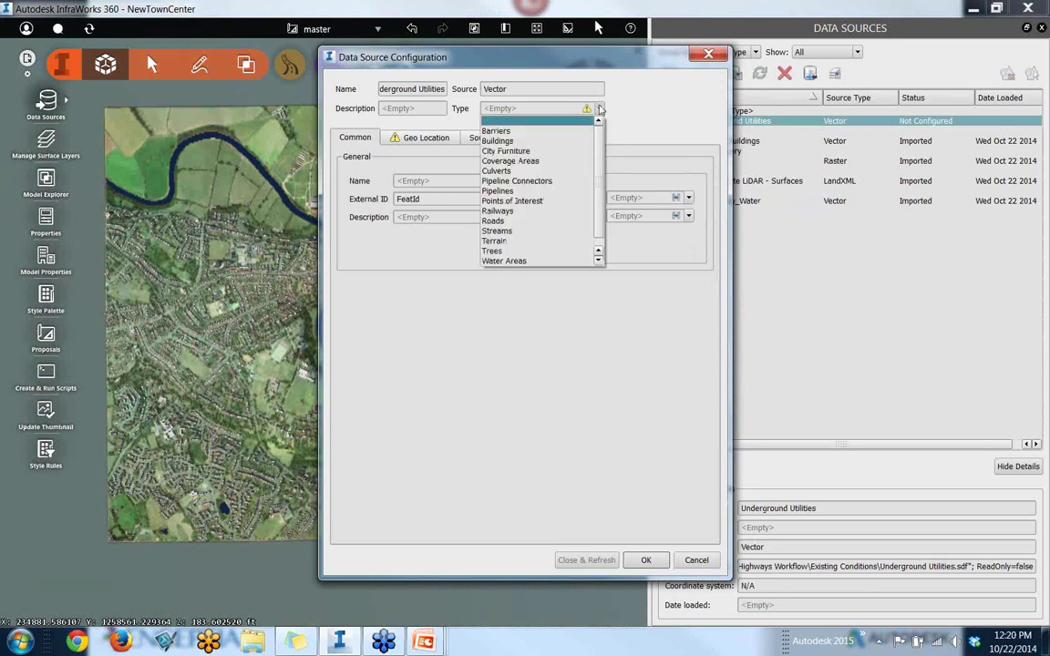
{"action": "left_click", "coordinate": [511, 190]}
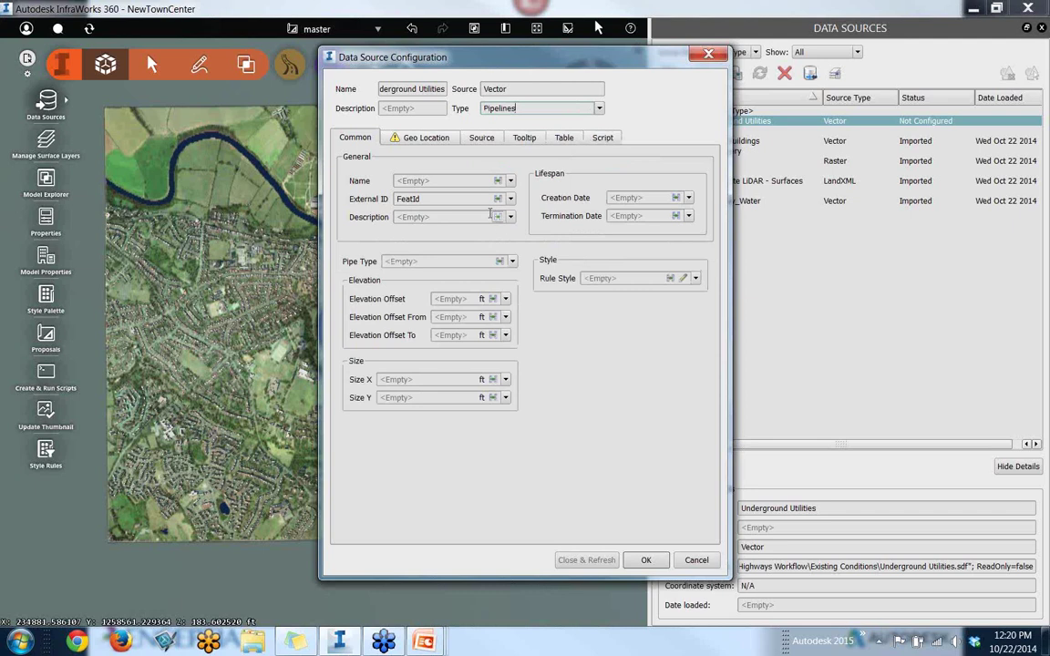
{"action": "left_click", "coordinate": [441, 138]}
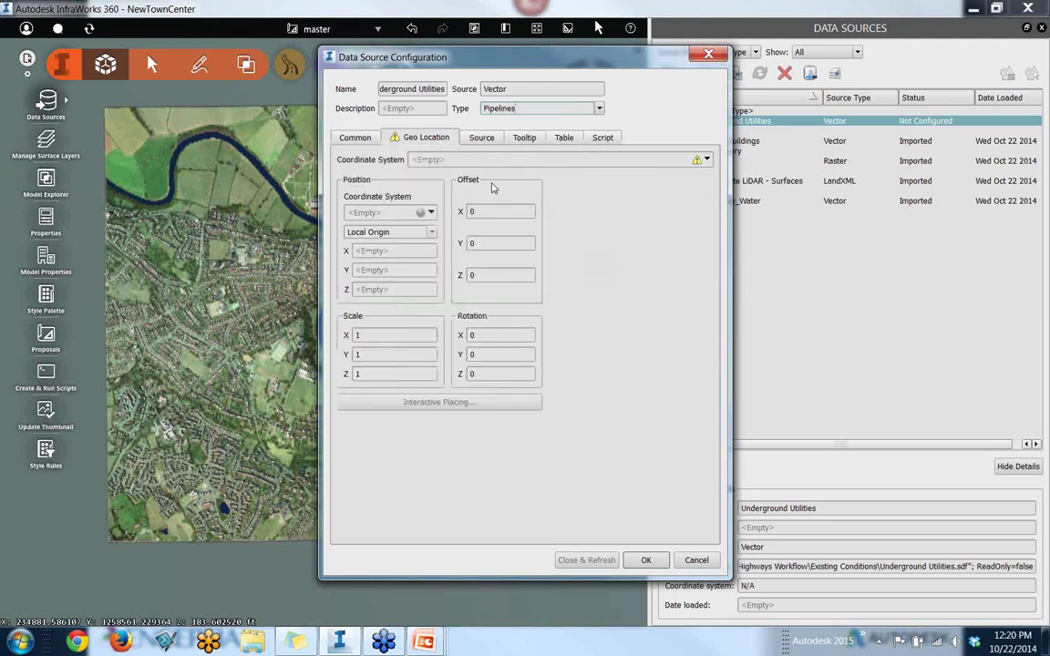
{"action": "left_click", "coordinate": [707, 160]}
{"action": "left_click", "coordinate": [716, 174]}
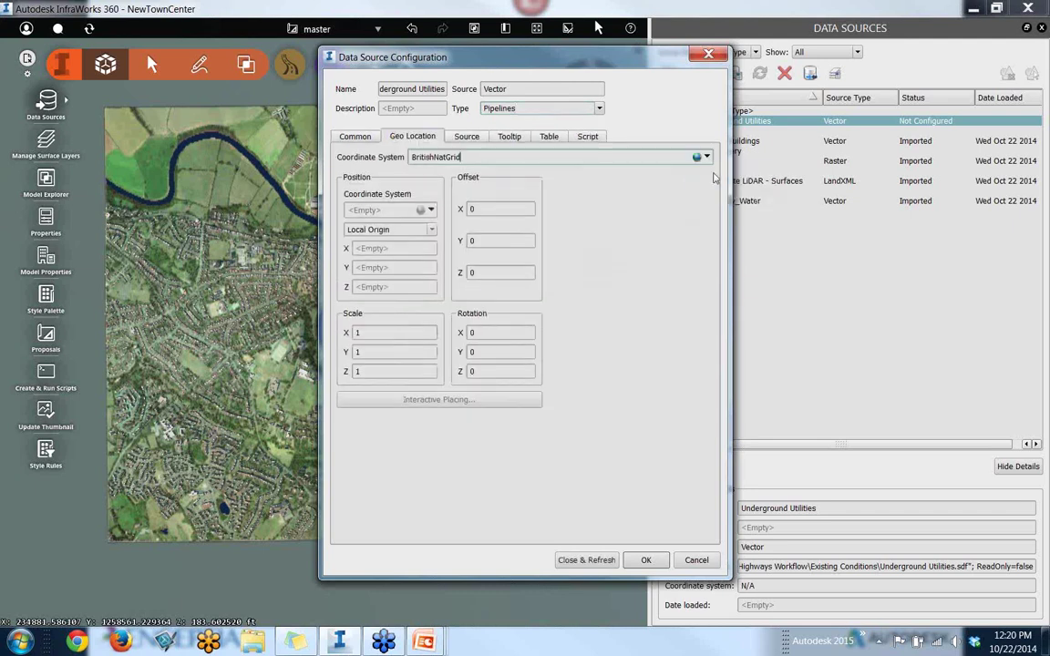
Import the Underground Utilities source into the model with its draping option left at Don't drape
{"action": "left_click", "coordinate": [466, 138]}
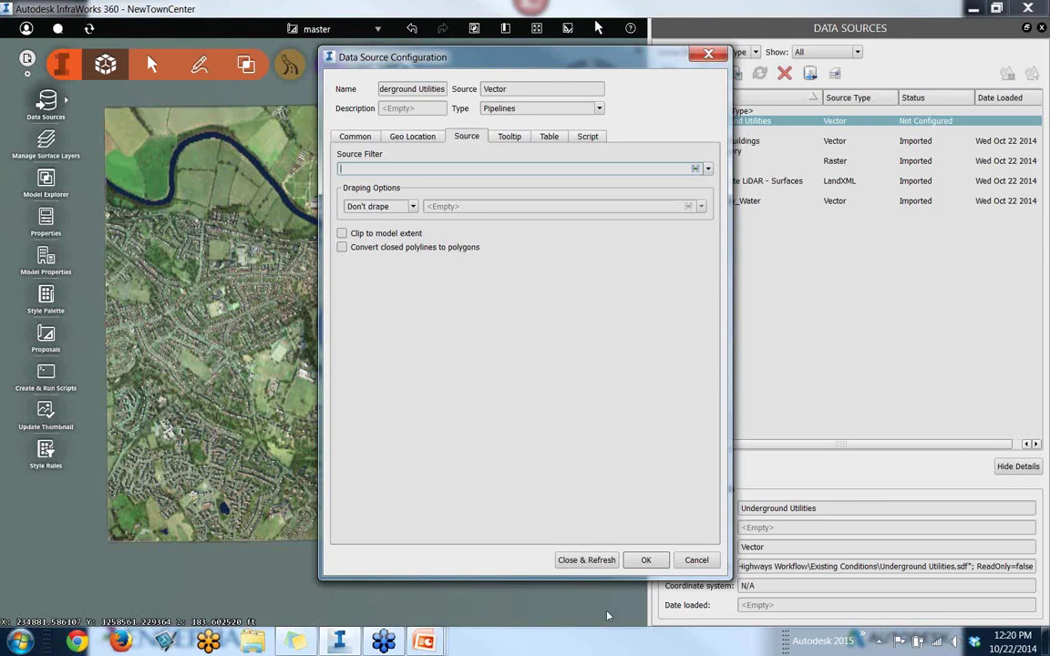
{"action": "left_click", "coordinate": [589, 560]}
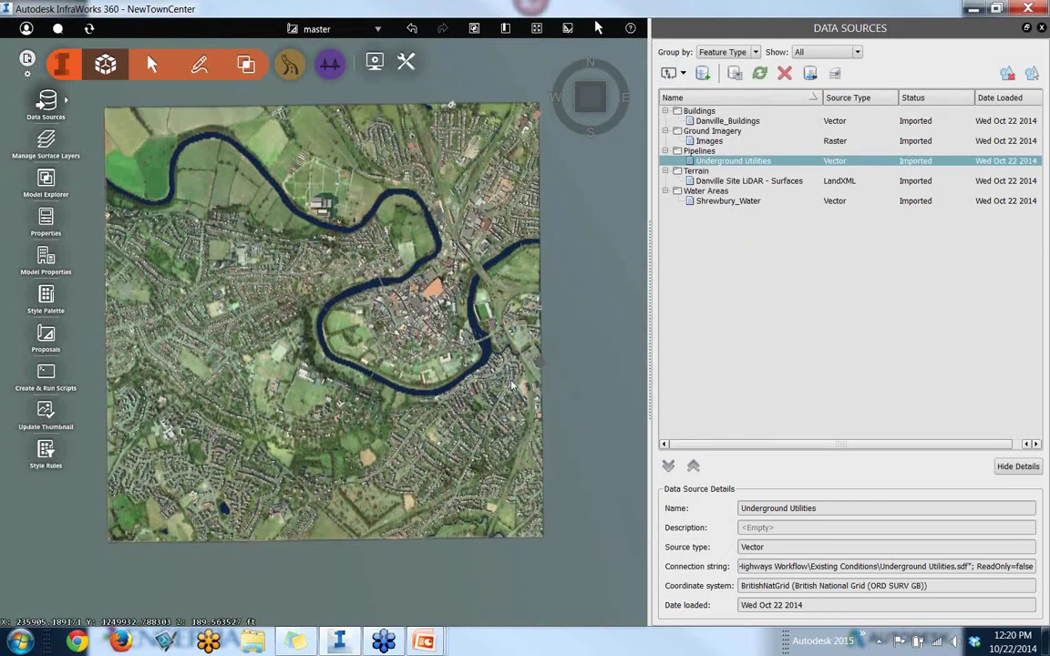
Switch off the Shrewbury_Water, Images and Danville Site LiDAR - Surfaces layers in the surface layer settings
{"action": "scroll", "coordinate": [271, 367], "scroll_direction": "down", "scroll_amount": 1}
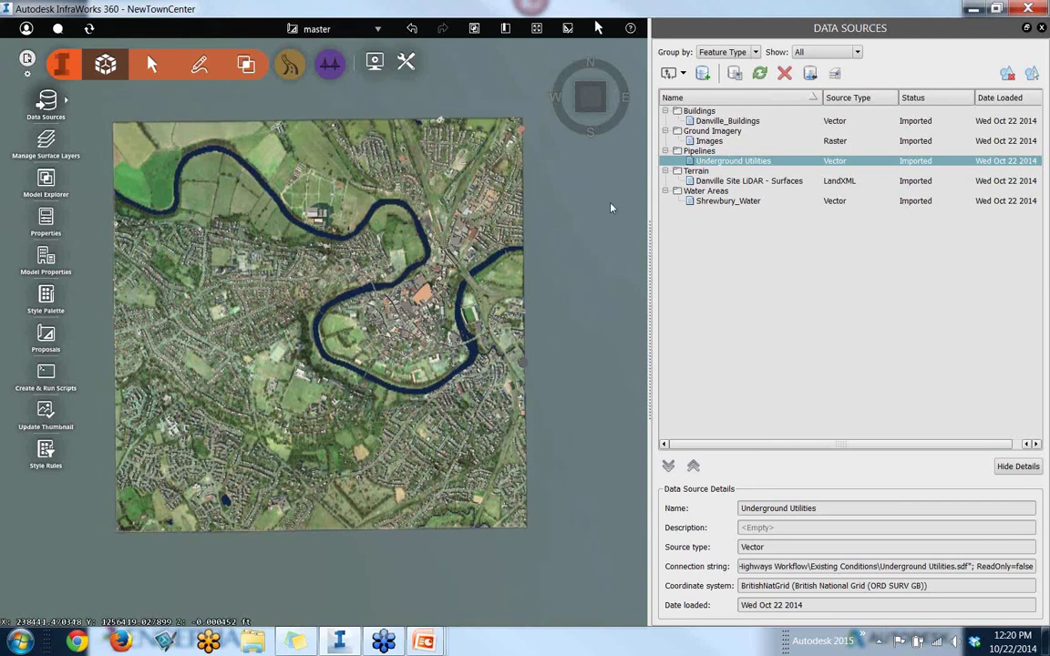
{"action": "left_click", "coordinate": [834, 73]}
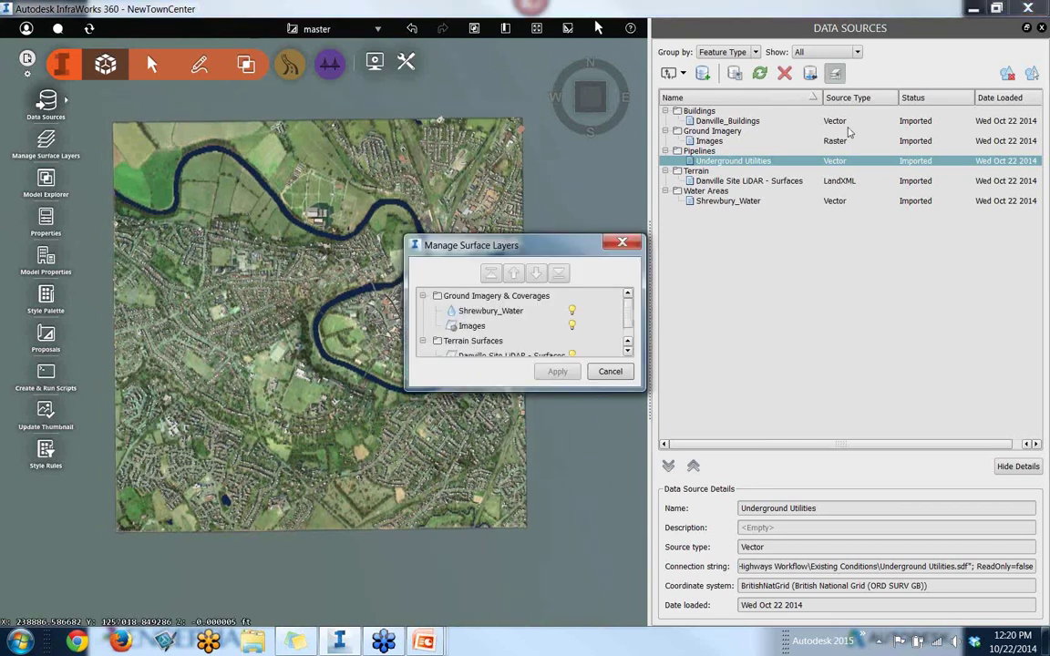
{"action": "left_click", "coordinate": [572, 325]}
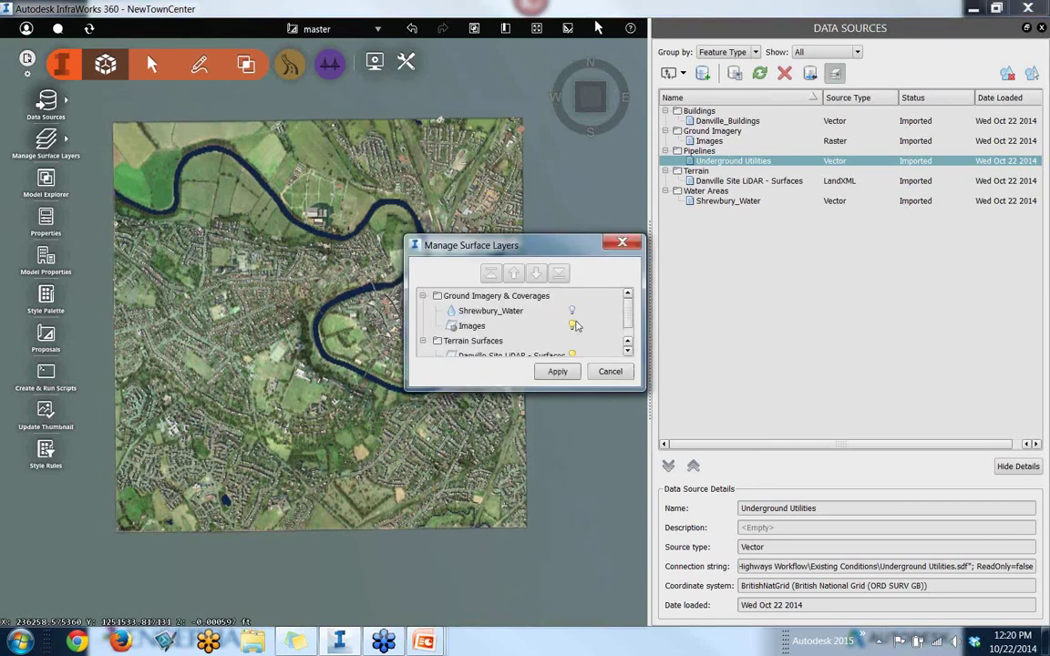
{"action": "scroll", "coordinate": [575, 333], "scroll_direction": "down", "scroll_amount": 1}
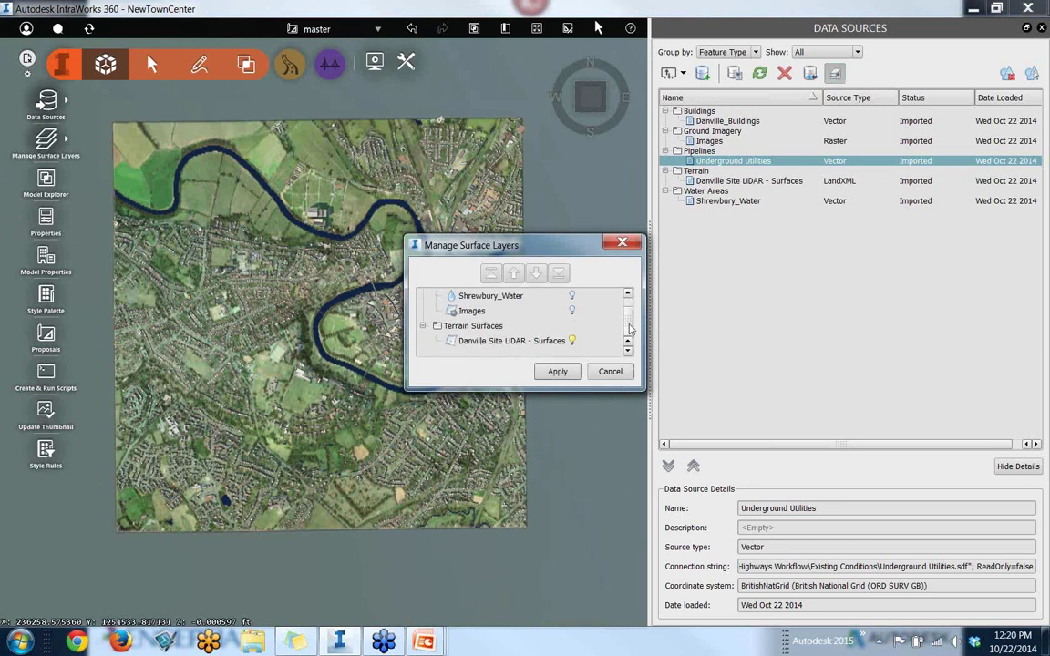
{"action": "left_click", "coordinate": [557, 371]}
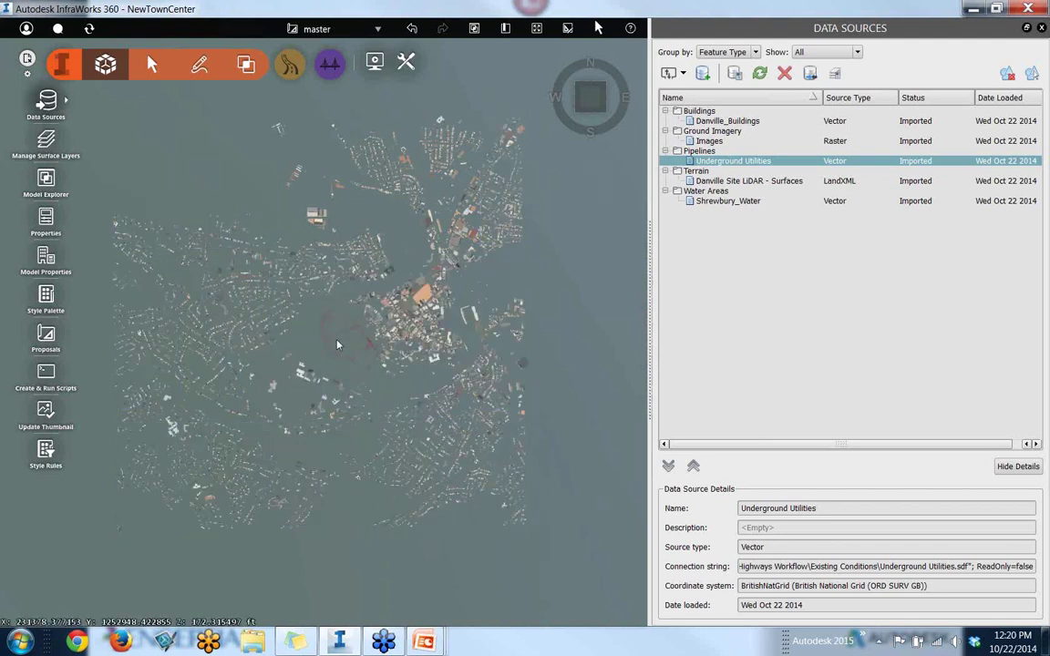
Inspect the underground pipelines up close from above and in perspective
{"action": "scroll", "coordinate": [337, 347], "scroll_direction": "up", "scroll_amount": 8}
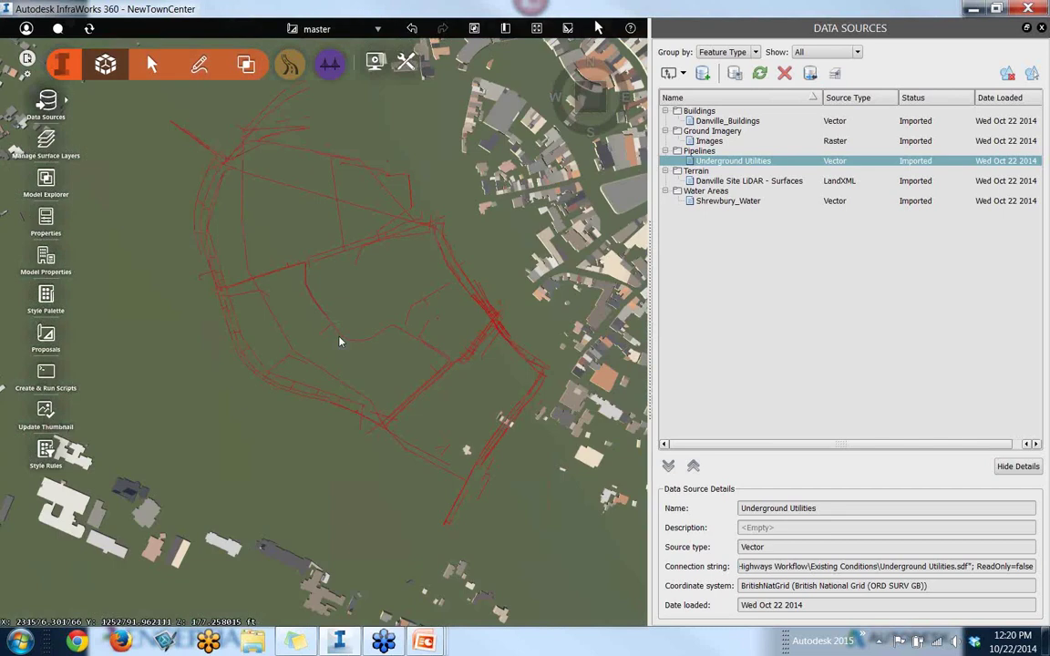
{"action": "scroll", "coordinate": [354, 375], "scroll_direction": "up", "scroll_amount": 5}
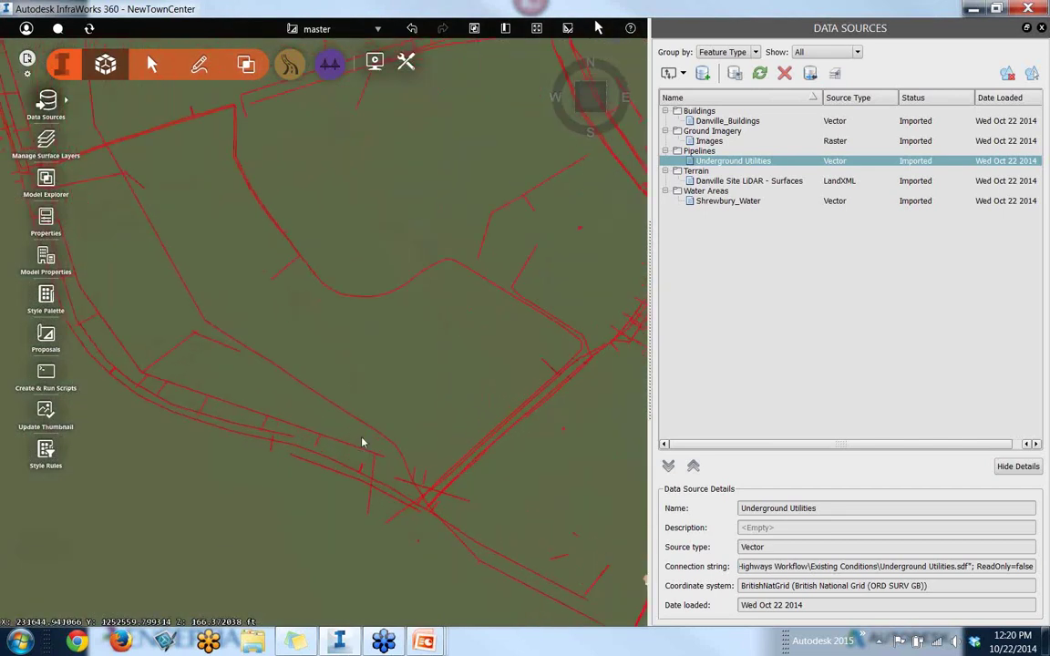
{"action": "left_click_drag", "start_coordinate": [365, 453], "coordinate": [353, 369]}
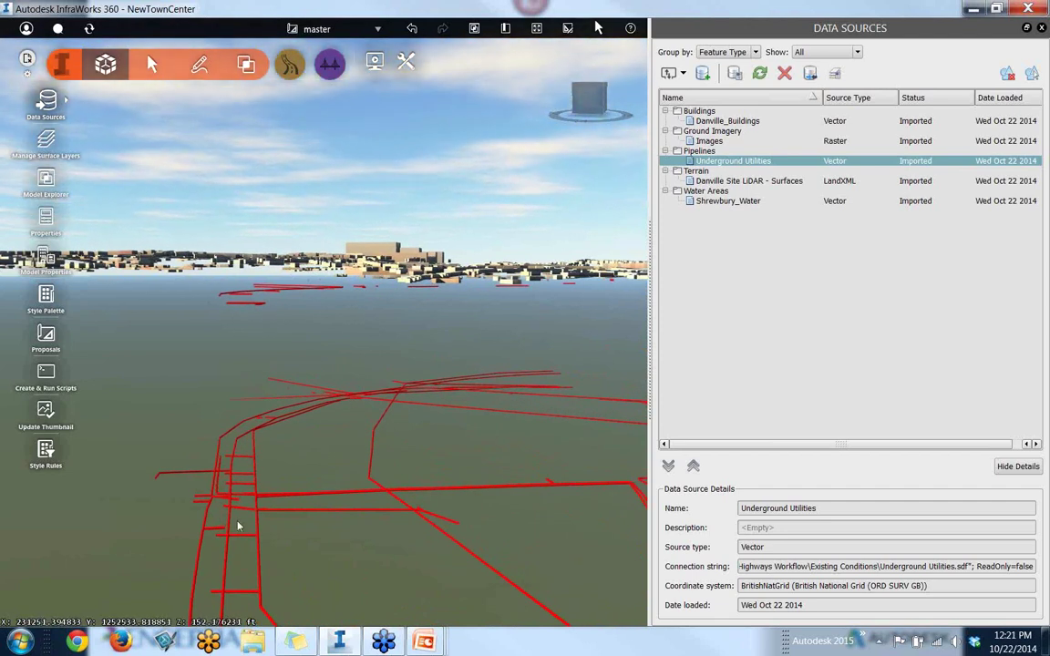
{"action": "left_click_drag", "start_coordinate": [366, 375], "coordinate": [387, 428]}
Switch the water, imagery and LiDAR terrain surface layers back on
{"action": "left_click", "coordinate": [835, 73]}
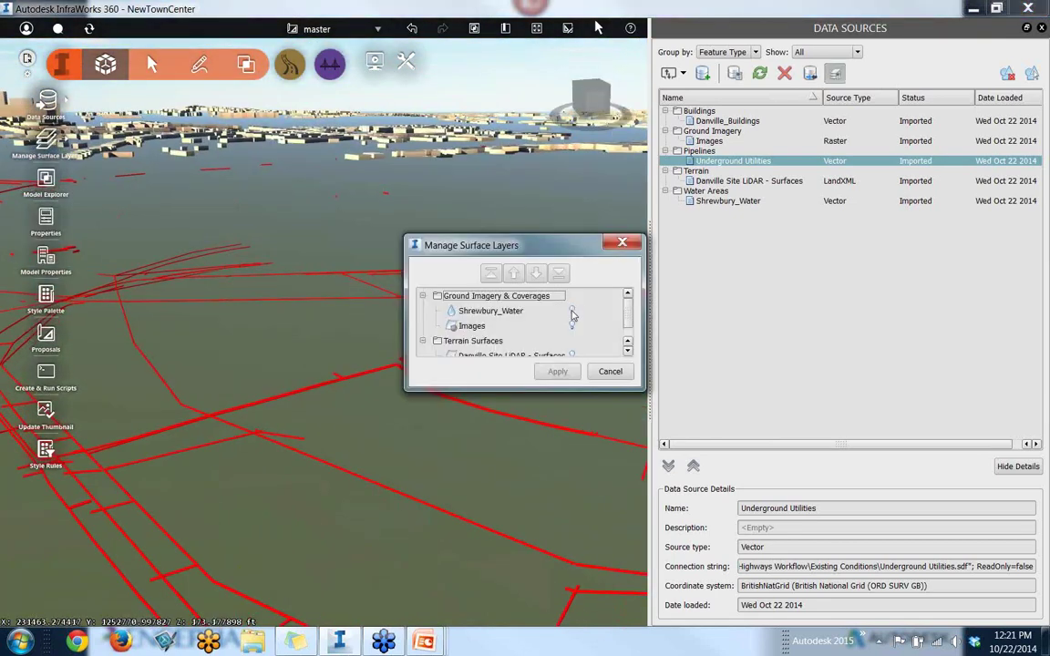
{"action": "left_click", "coordinate": [571, 311]}
{"action": "left_click", "coordinate": [571, 325]}
{"action": "left_click", "coordinate": [571, 326]}
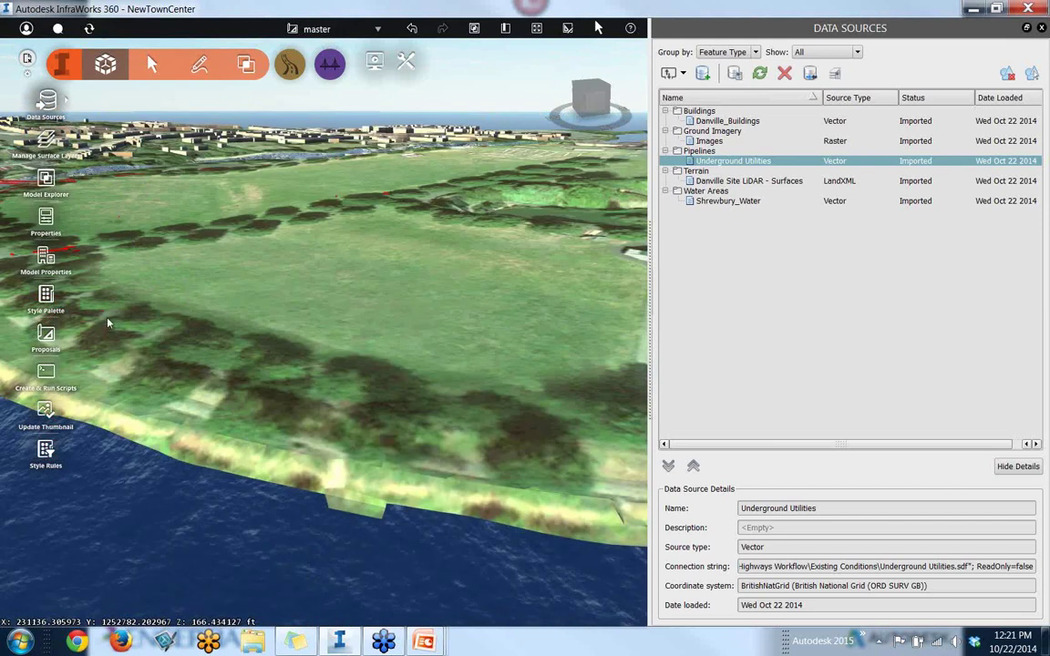
Inspect where the pipelines cross the river and return to the home view
{"action": "left_click_drag", "start_coordinate": [107, 323], "coordinate": [327, 452]}
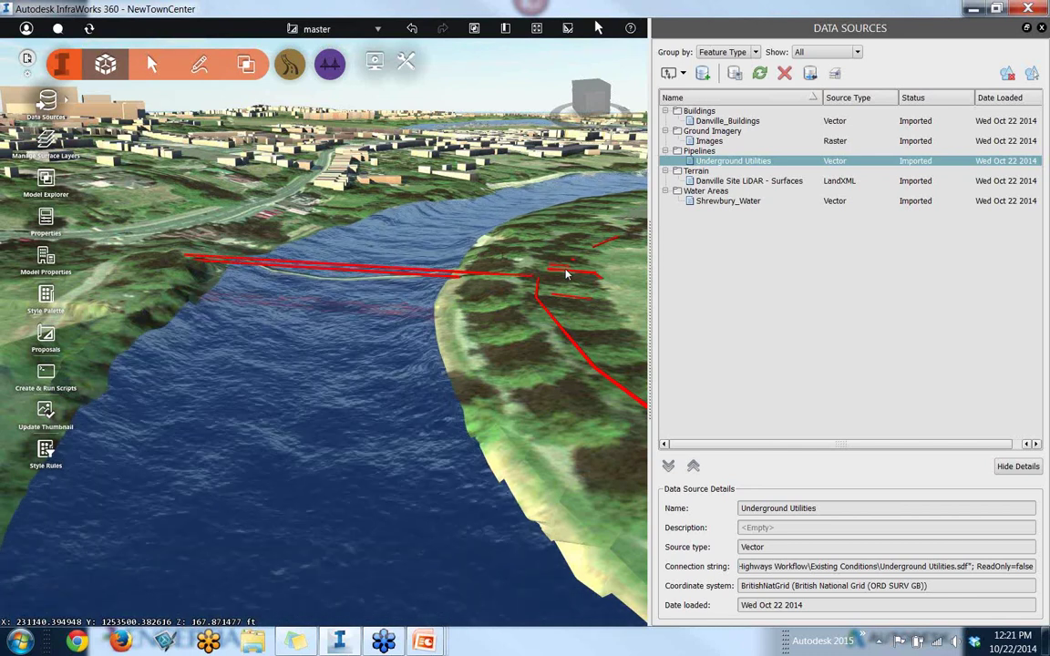
{"action": "scroll", "coordinate": [599, 102], "scroll_direction": "up", "scroll_amount": 1}
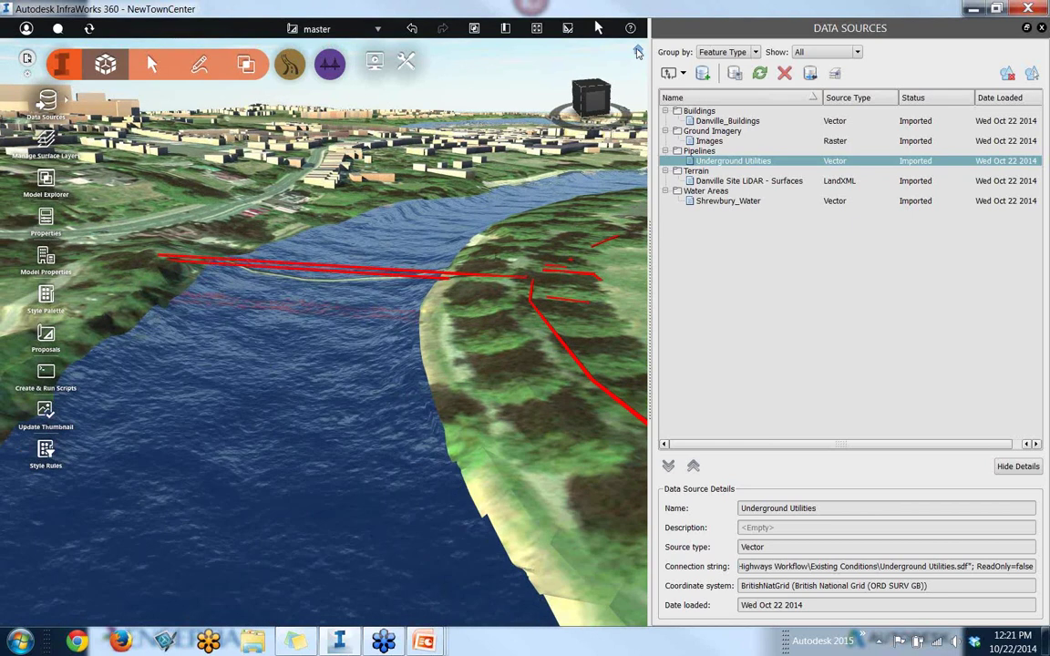
{"action": "left_click", "coordinate": [637, 52]}
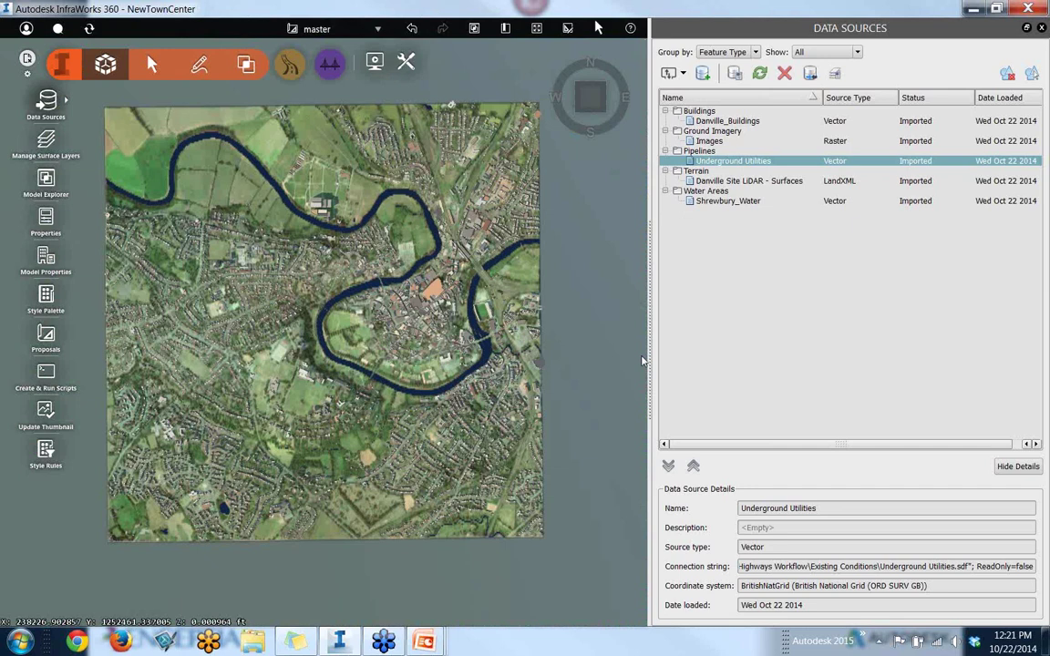
Review the source details of Danville_Buildings, Images and Underground Utilities
{"action": "left_click", "coordinate": [742, 121]}
{"action": "left_click", "coordinate": [716, 141]}
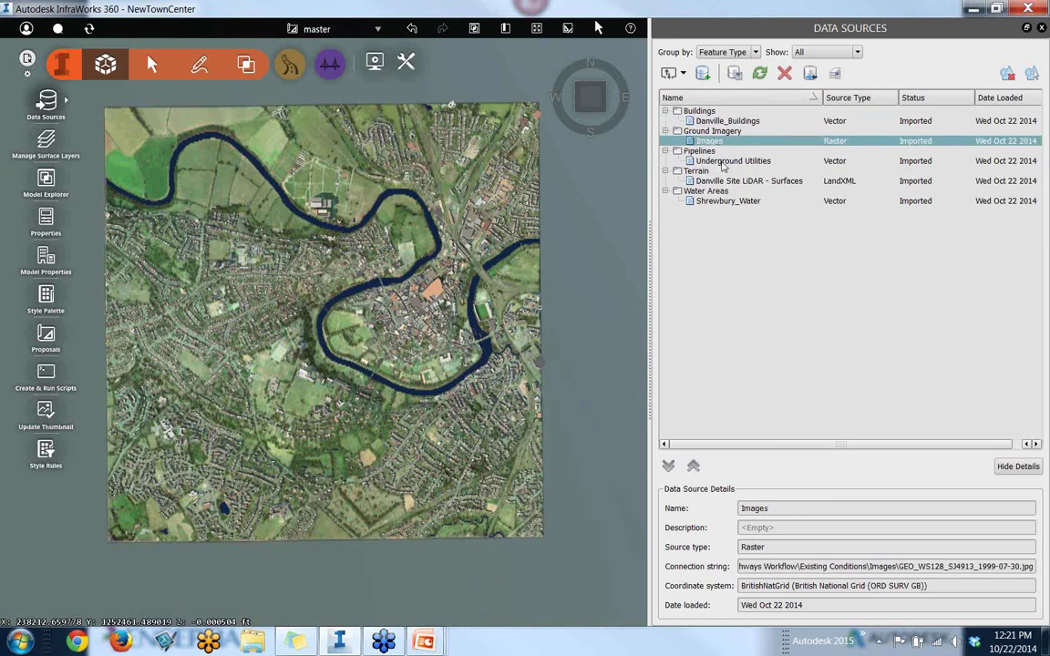
{"action": "left_click", "coordinate": [725, 162]}
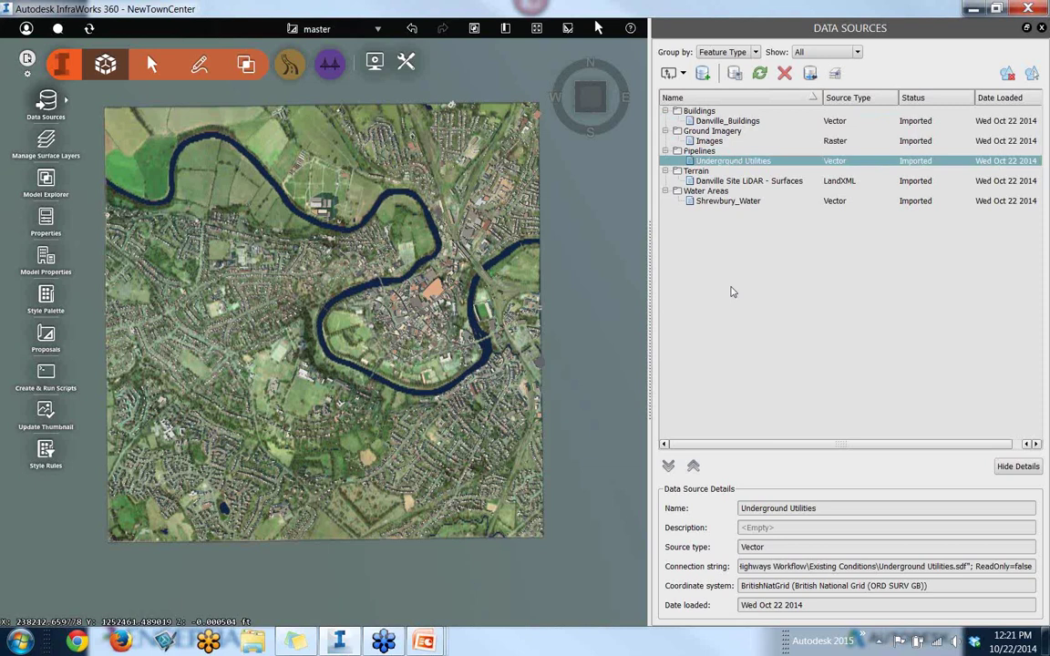
Examine the buildings and streets in the ground imagery of the residential area south of the river
{"action": "scroll", "coordinate": [451, 432], "scroll_direction": "up", "scroll_amount": 2}
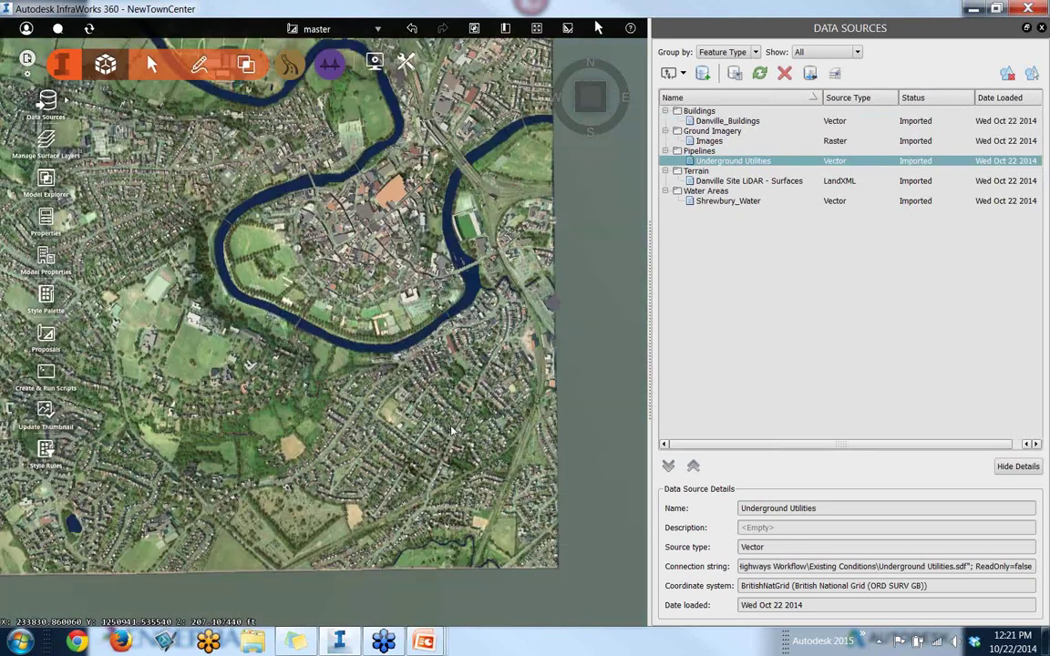
{"action": "scroll", "coordinate": [452, 432], "scroll_direction": "up", "scroll_amount": 5}
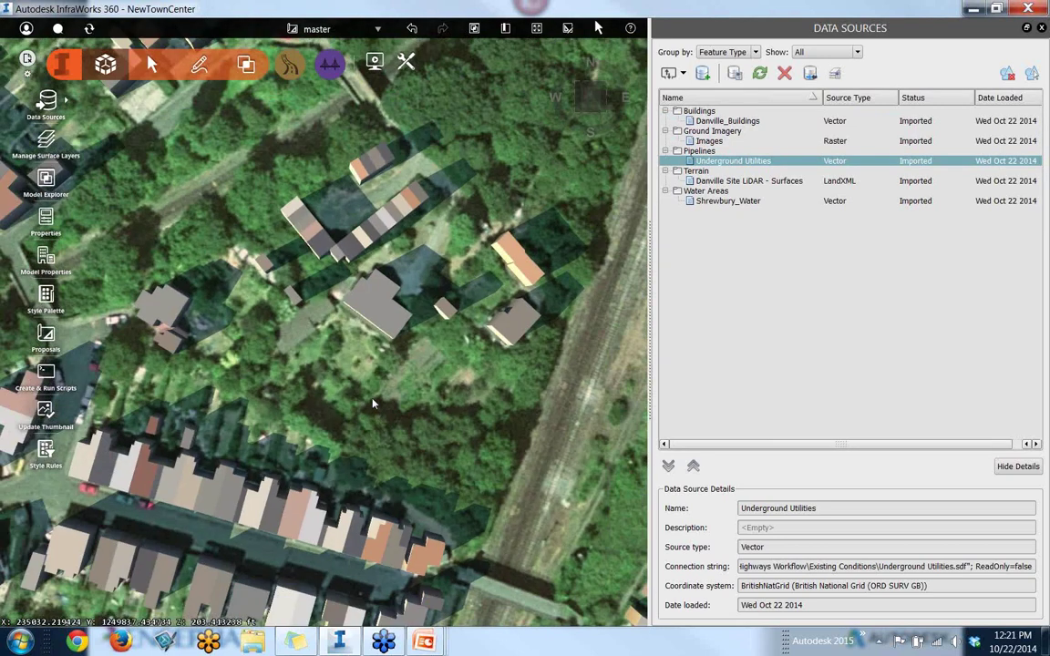
{"action": "scroll", "coordinate": [348, 305], "scroll_direction": "down", "scroll_amount": 2}
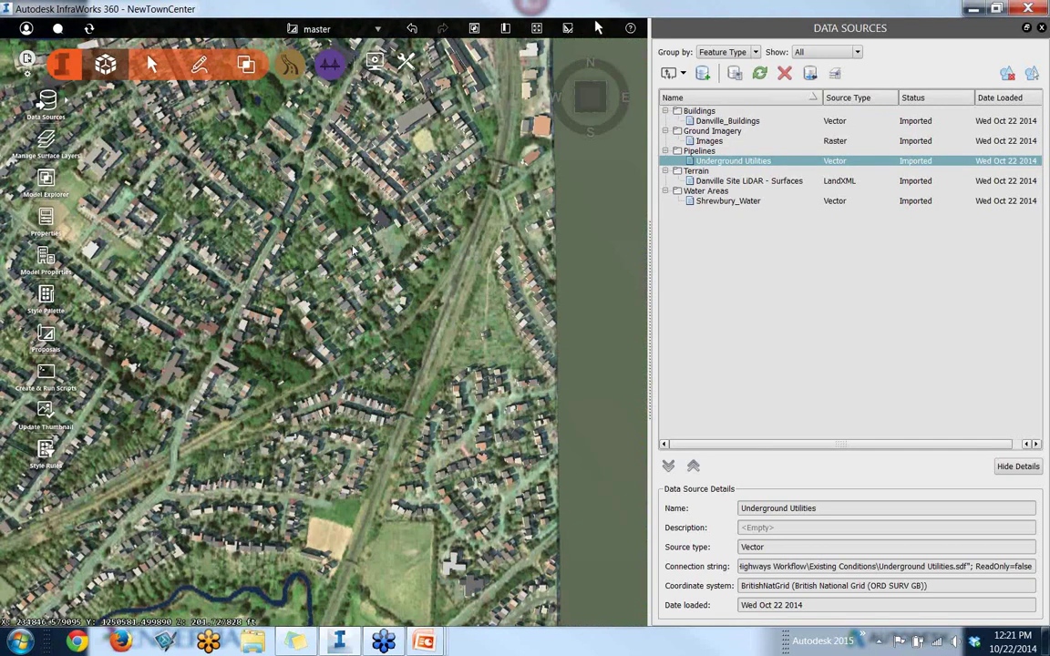
{"action": "left_click_drag", "start_coordinate": [317, 219], "coordinate": [424, 567]}
{"action": "scroll", "coordinate": [424, 565], "scroll_direction": "up", "scroll_amount": 1}
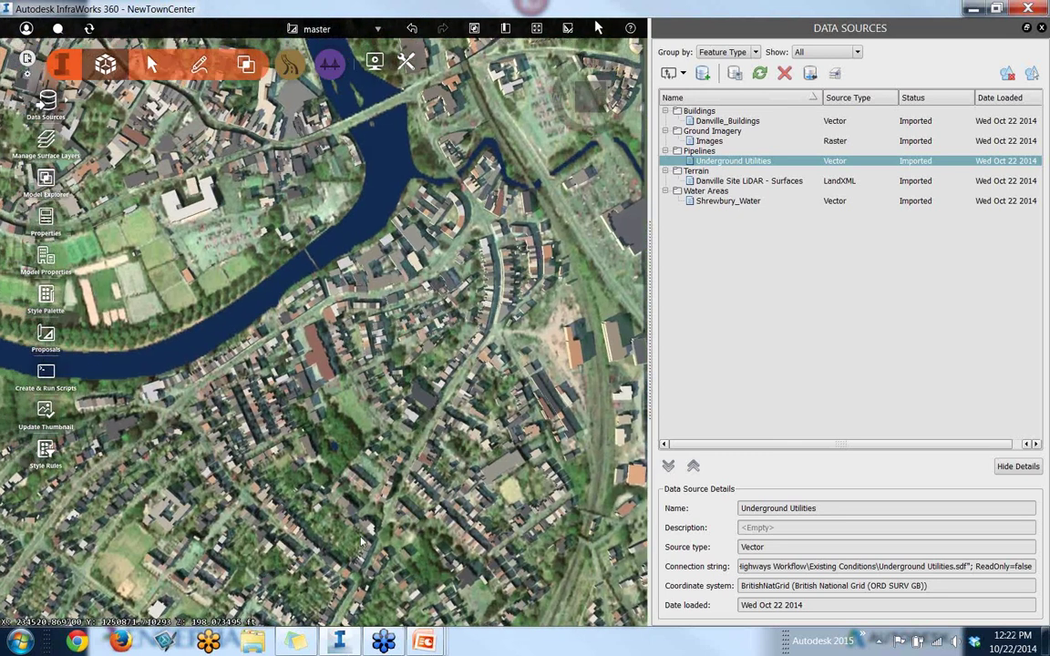
{"action": "left_click_drag", "start_coordinate": [421, 533], "coordinate": [538, 391]}
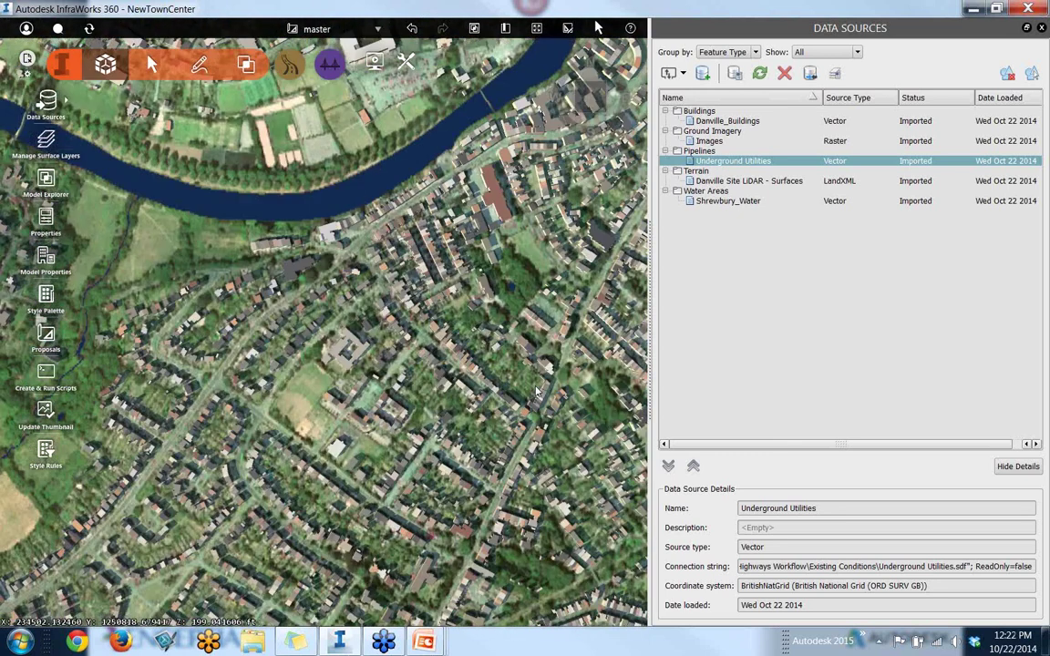
{"action": "middle_click_drag", "start_coordinate": [536, 392], "coordinate": [567, 314]}
{"action": "scroll", "coordinate": [366, 506], "scroll_direction": "up", "scroll_amount": 1}
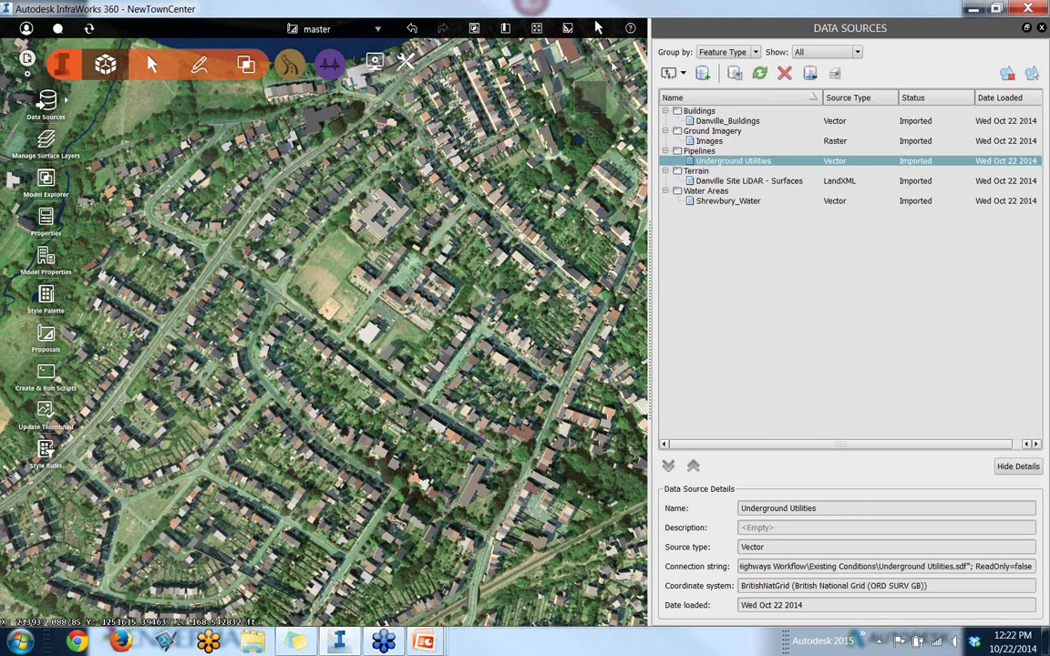
Add Existing Road Centrelines.sqlite from the Existing Conditions folder as a SQLite data source
{"action": "left_click", "coordinate": [683, 75]}
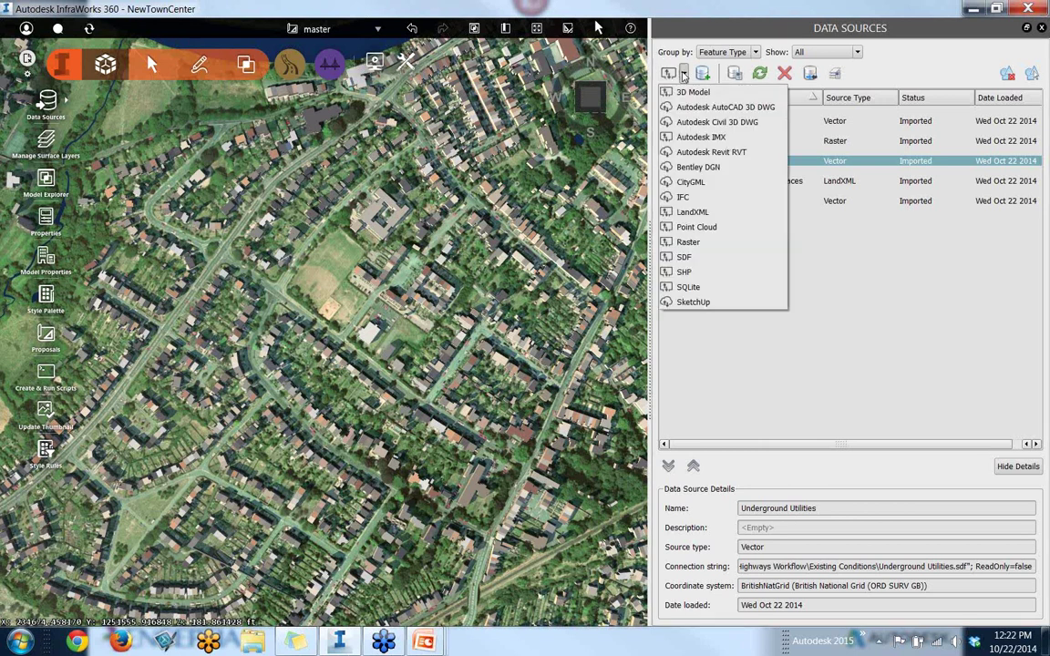
{"action": "left_click", "coordinate": [698, 289]}
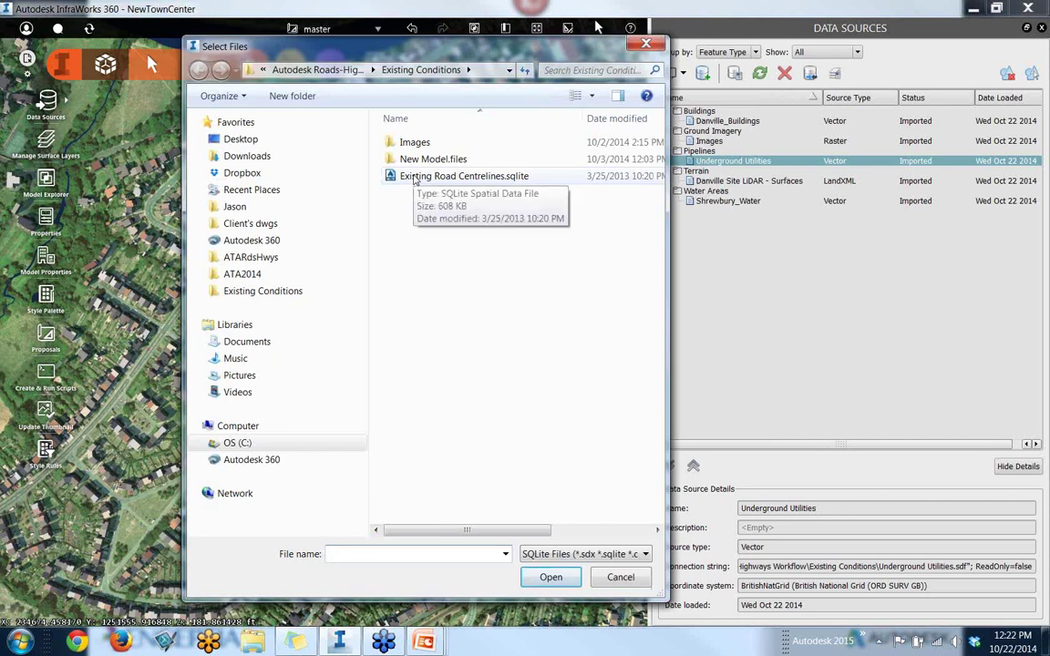
{"action": "double_click", "coordinate": [415, 178]}
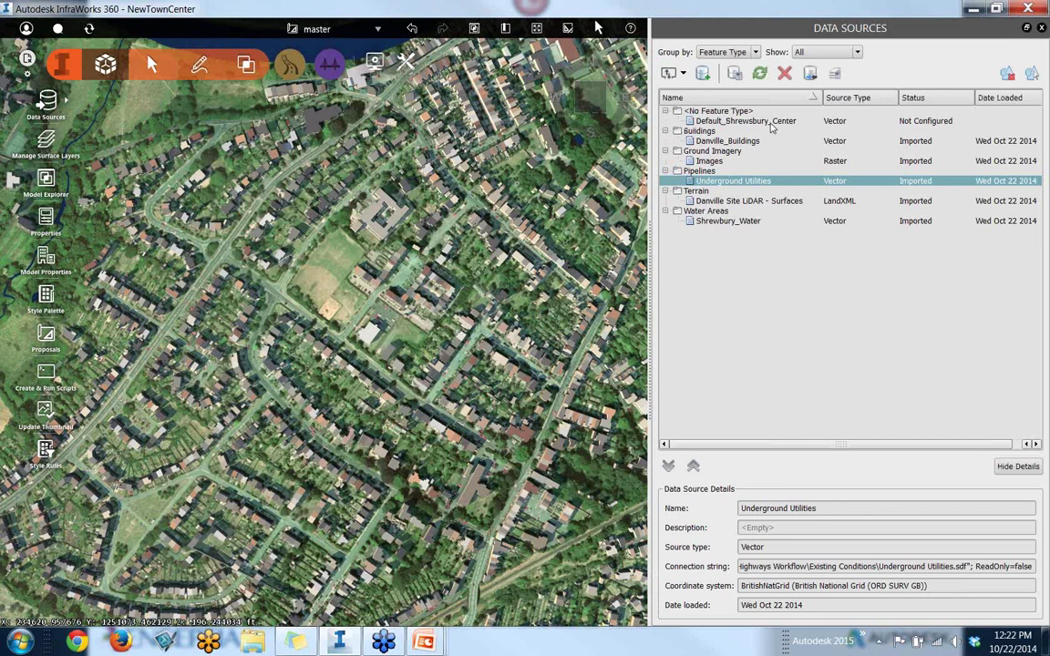
Set the feature type of the Default_Shrewsbury_Center source to Roads and check its coordinate system
{"action": "left_click", "coordinate": [771, 123]}
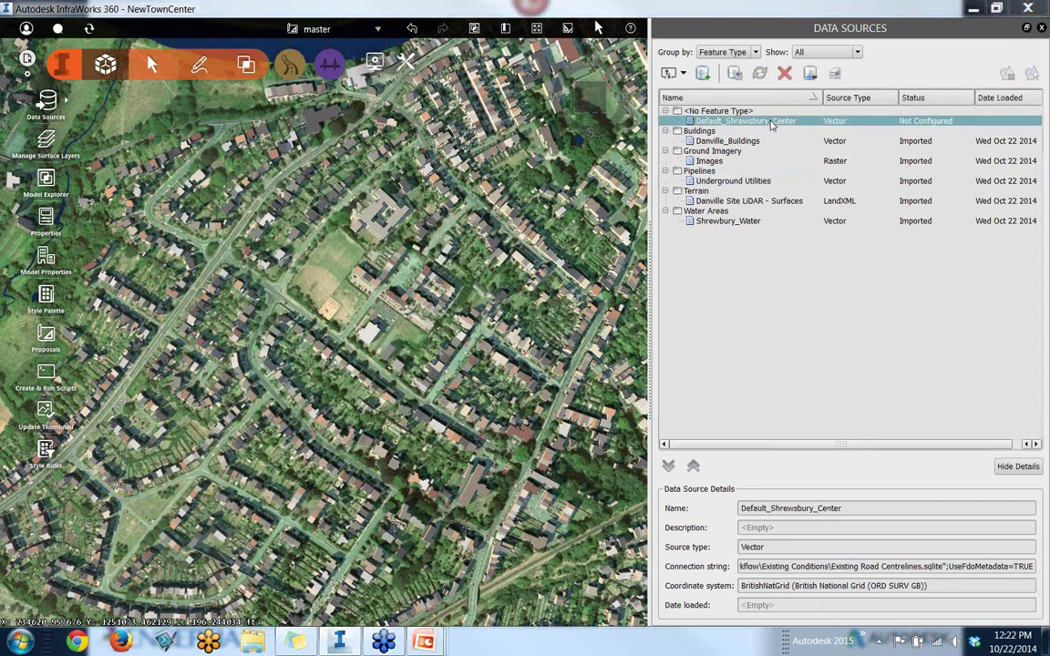
{"action": "double_click", "coordinate": [771, 123]}
{"action": "left_click", "coordinate": [599, 110]}
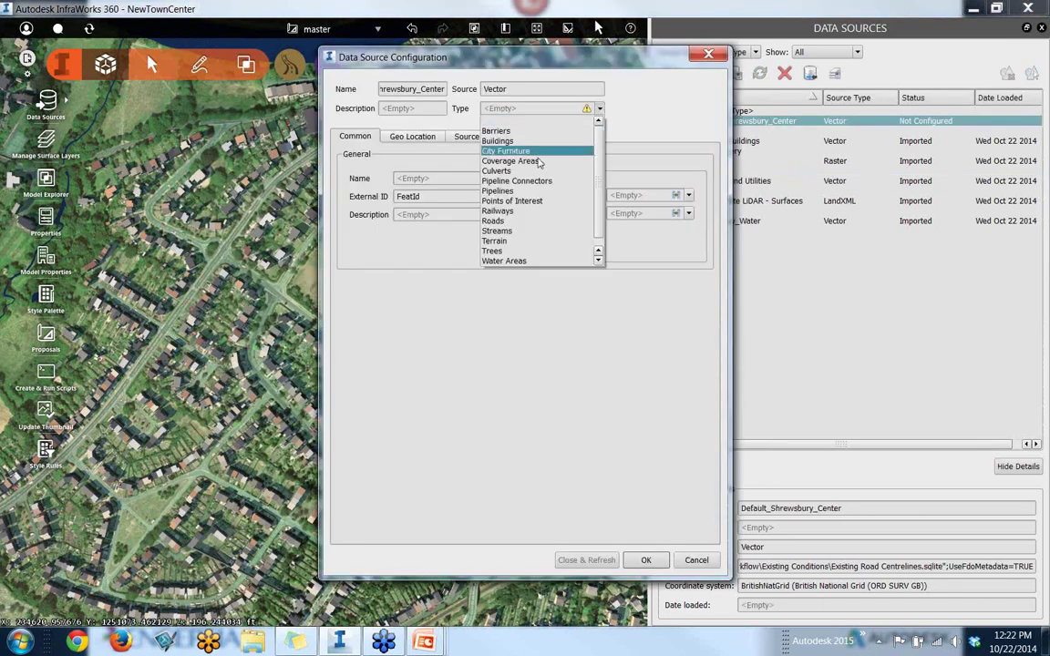
{"action": "left_click", "coordinate": [507, 221]}
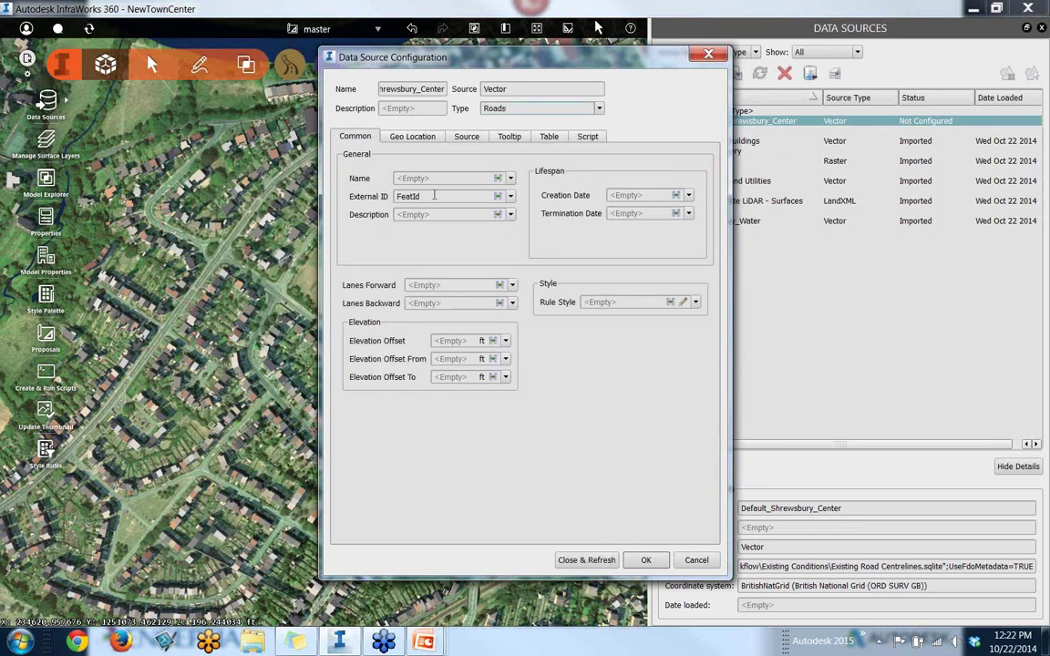
{"action": "left_click", "coordinate": [432, 139]}
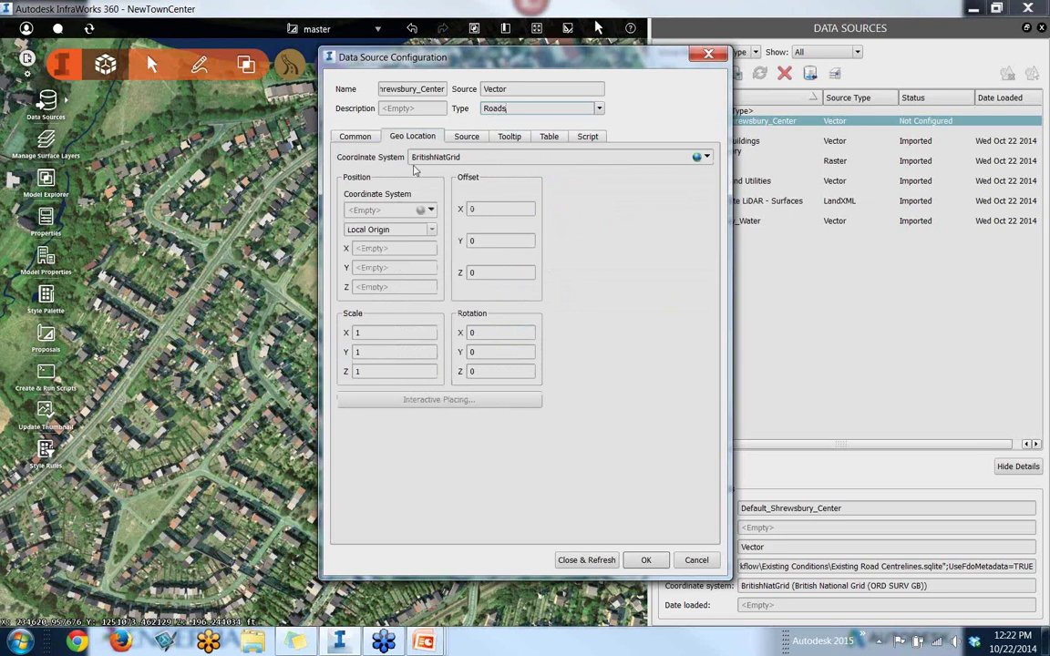
Set the road source's draping option to Drape and import it into the model
{"action": "left_click", "coordinate": [466, 136]}
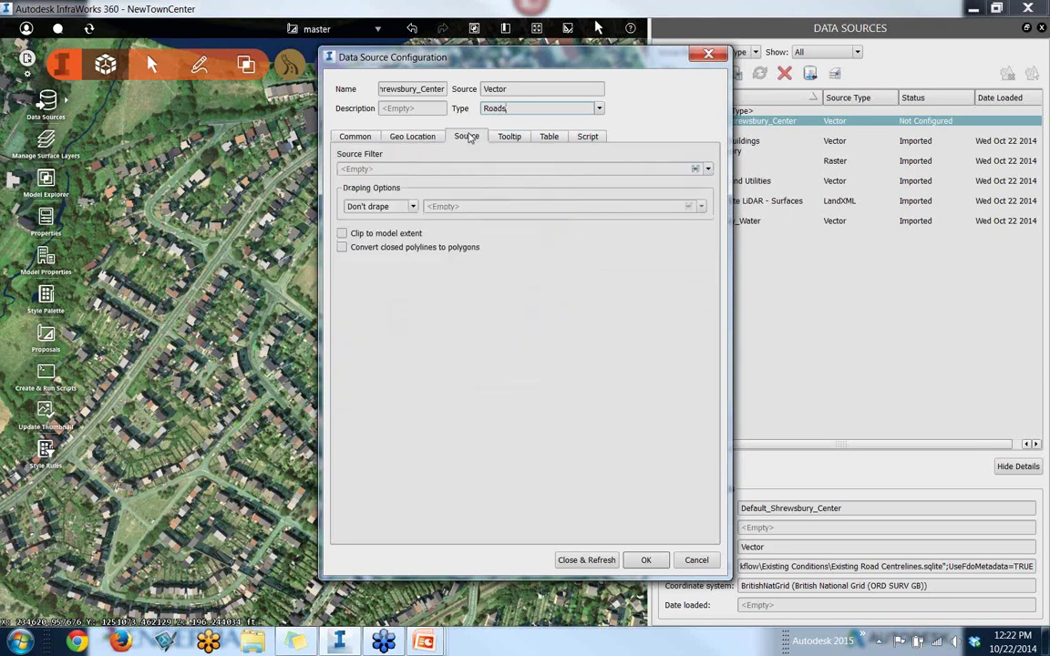
{"action": "left_click", "coordinate": [386, 207]}
{"action": "left_click", "coordinate": [383, 229]}
{"action": "left_click", "coordinate": [583, 558]}
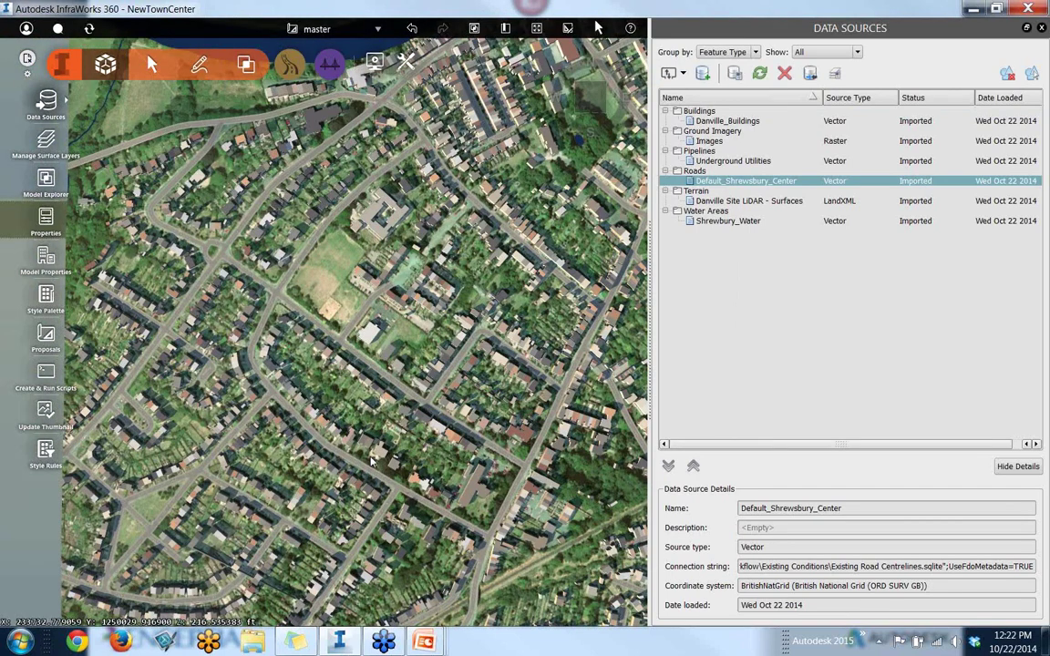
Inspect the imported roads and their junction up close and in perspective
{"action": "scroll", "coordinate": [370, 459], "scroll_direction": "up", "scroll_amount": 3}
{"action": "scroll", "coordinate": [370, 458], "scroll_direction": "up", "scroll_amount": 5}
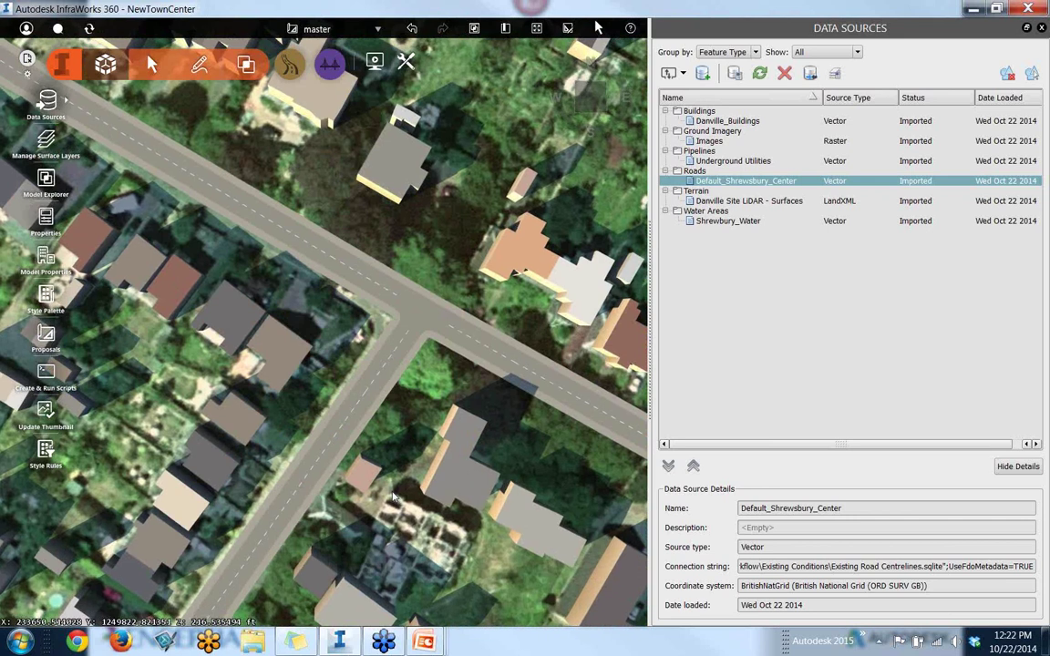
{"action": "middle_click_drag", "start_coordinate": [388, 491], "coordinate": [199, 360]}
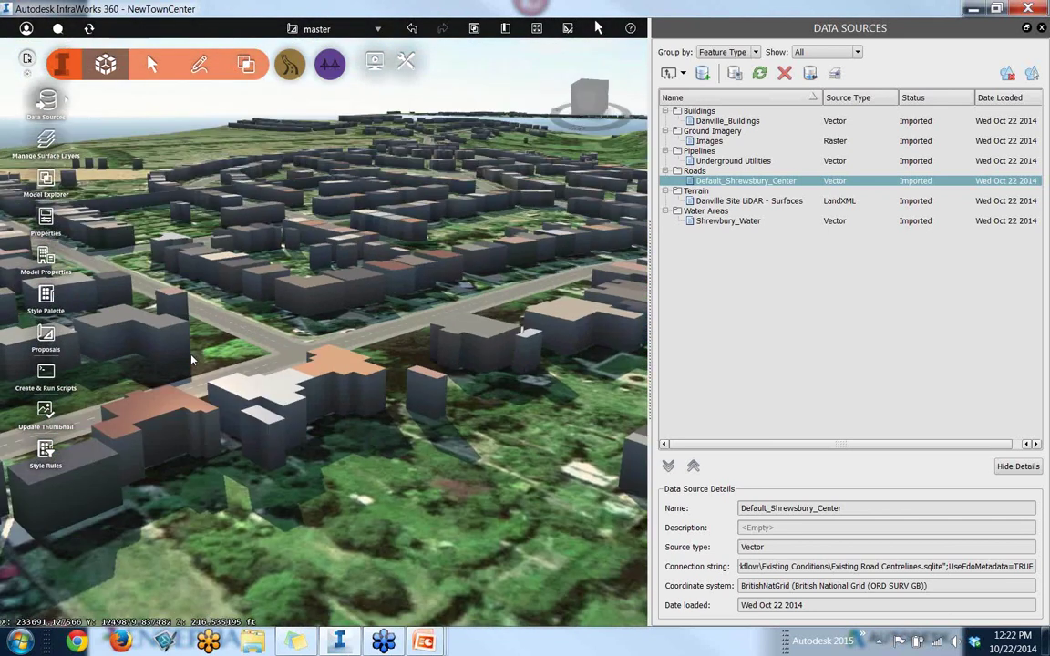
{"action": "middle_click_drag", "start_coordinate": [596, 403], "coordinate": [392, 337]}
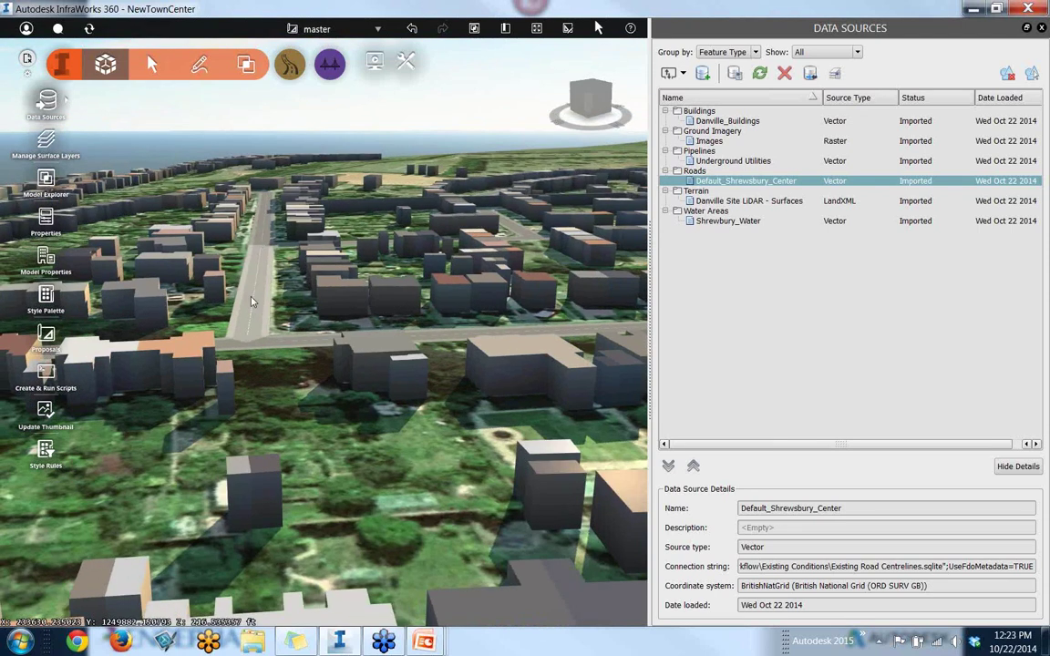
Inspect the draped road network from above, ending with the whole model in plan view
{"action": "scroll", "coordinate": [346, 399], "scroll_direction": "down", "scroll_amount": 3}
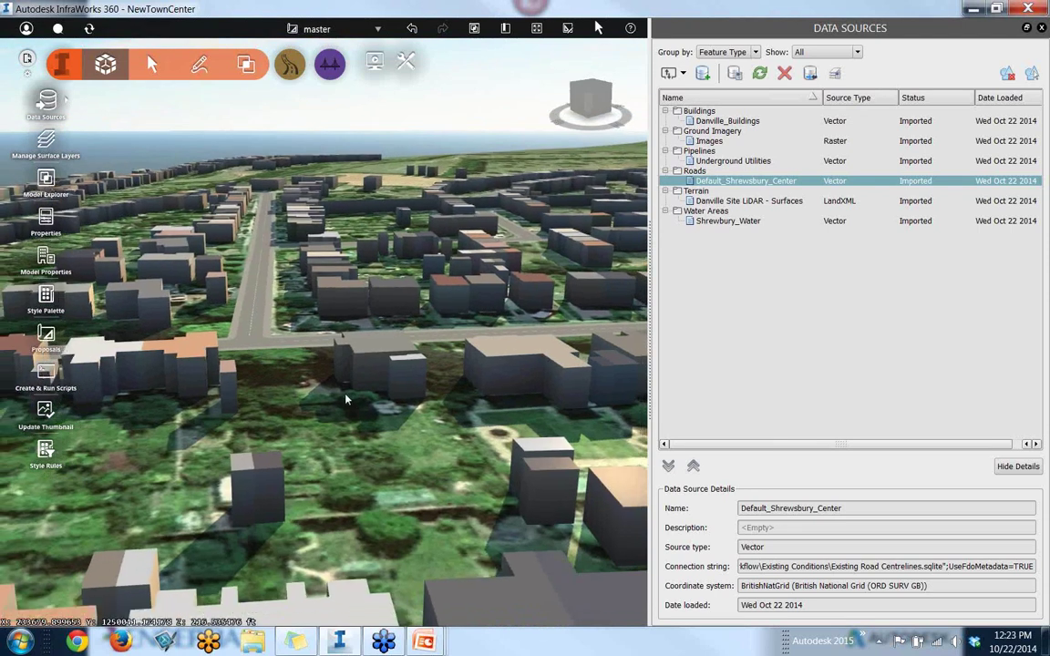
{"action": "scroll", "coordinate": [346, 399], "scroll_direction": "down", "scroll_amount": 3}
{"action": "left_click_drag", "start_coordinate": [346, 399], "coordinate": [409, 461]}
{"action": "scroll", "coordinate": [410, 461], "scroll_direction": "down", "scroll_amount": 5}
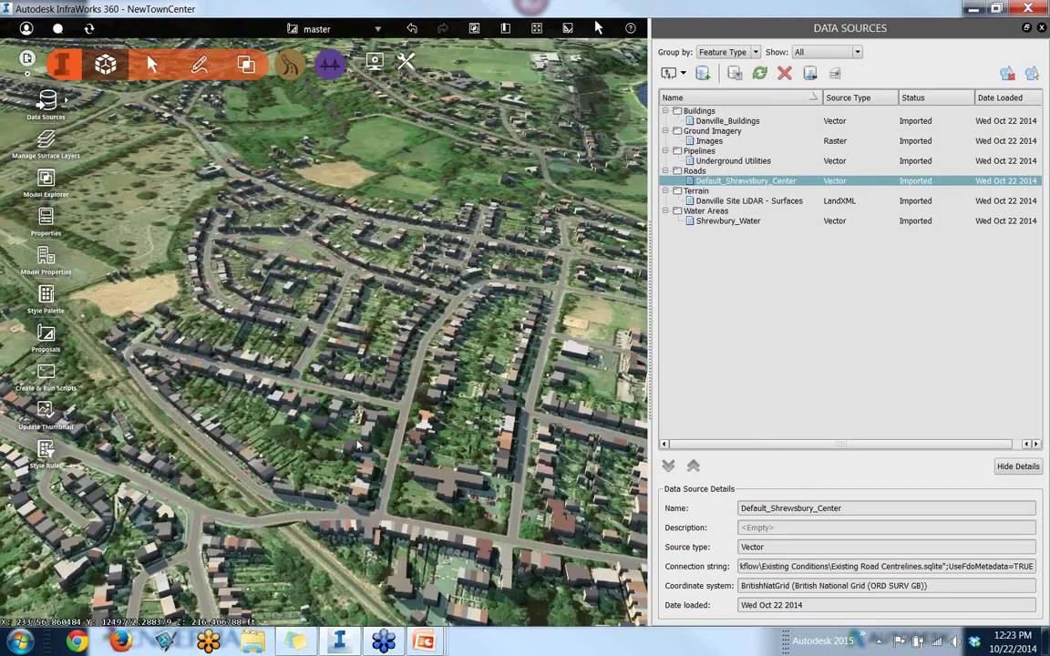
{"action": "left_click_drag", "start_coordinate": [358, 445], "coordinate": [424, 157]}
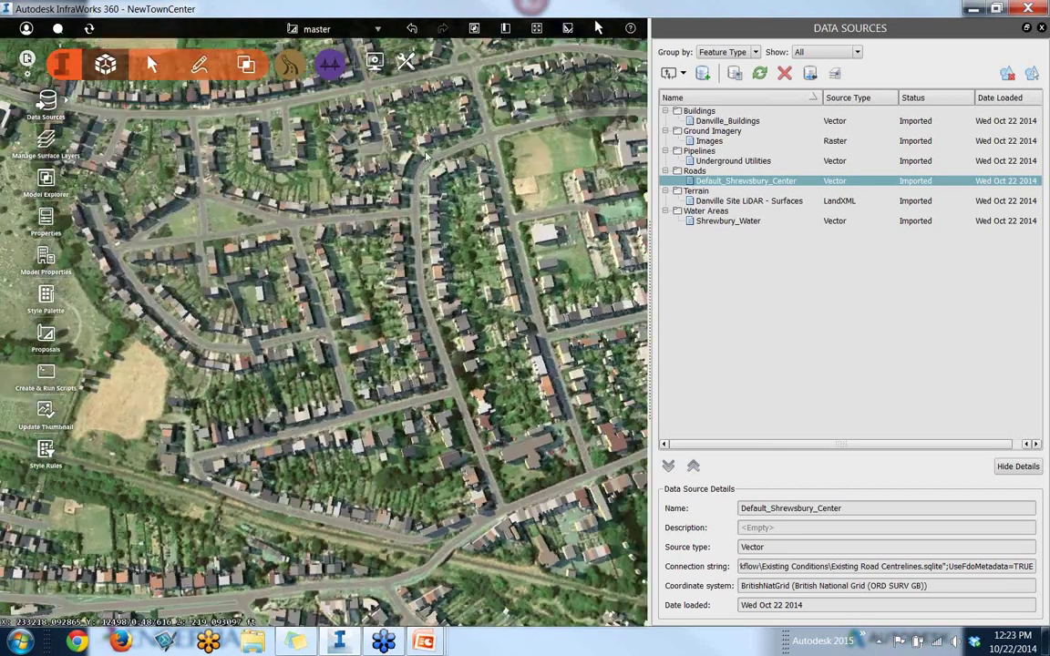
{"action": "left_click", "coordinate": [639, 53]}
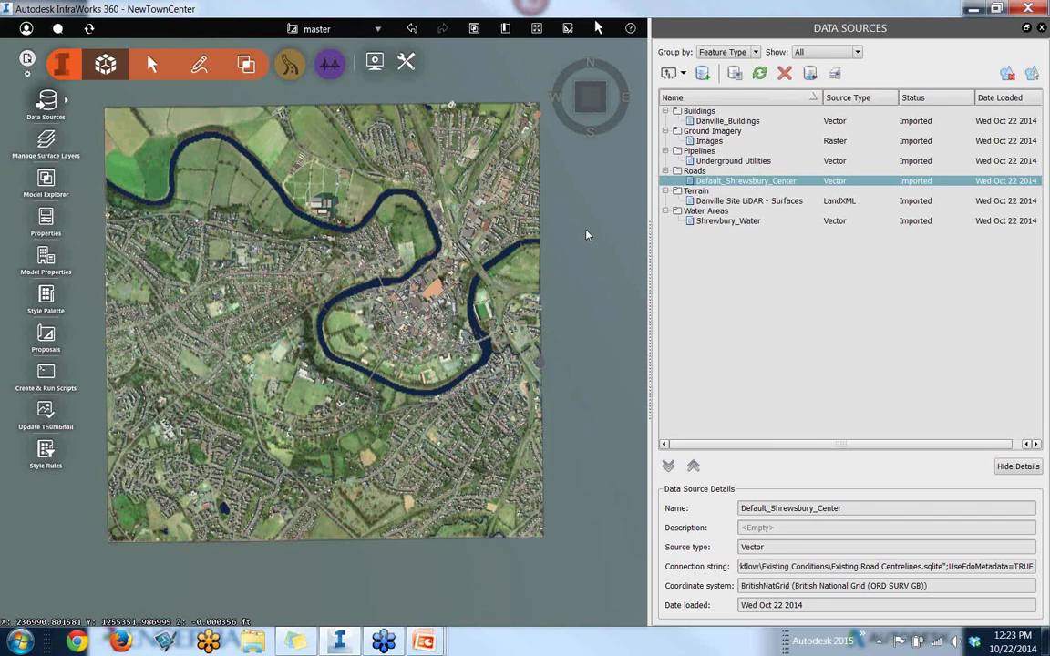
Close the data sources and open the style rules for the Buildings category
{"action": "left_click", "coordinate": [1042, 29]}
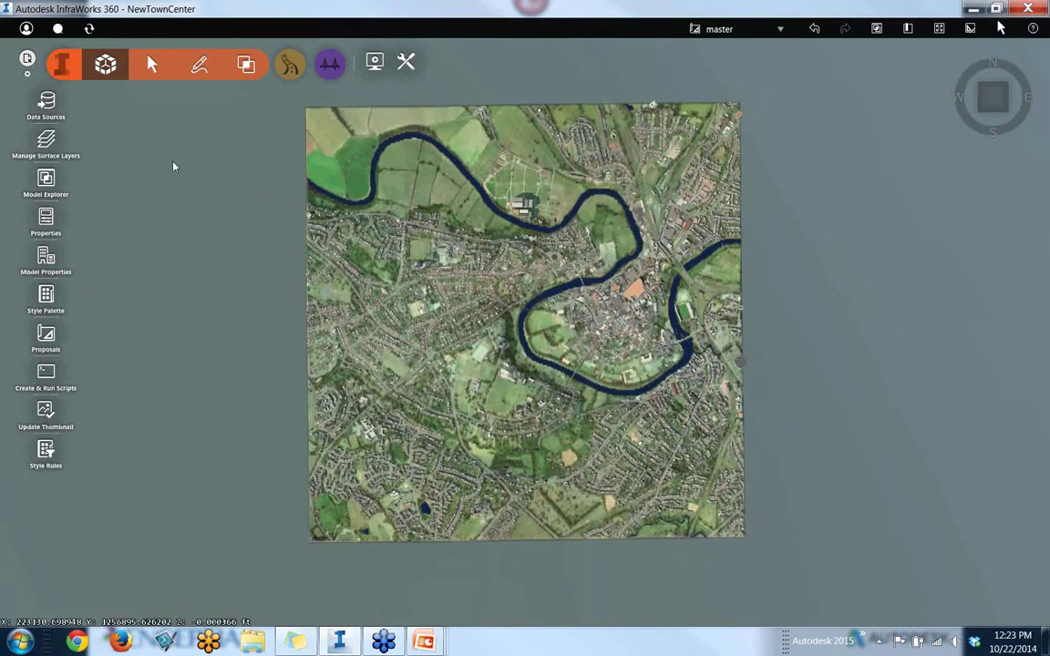
{"action": "left_click", "coordinate": [45, 449]}
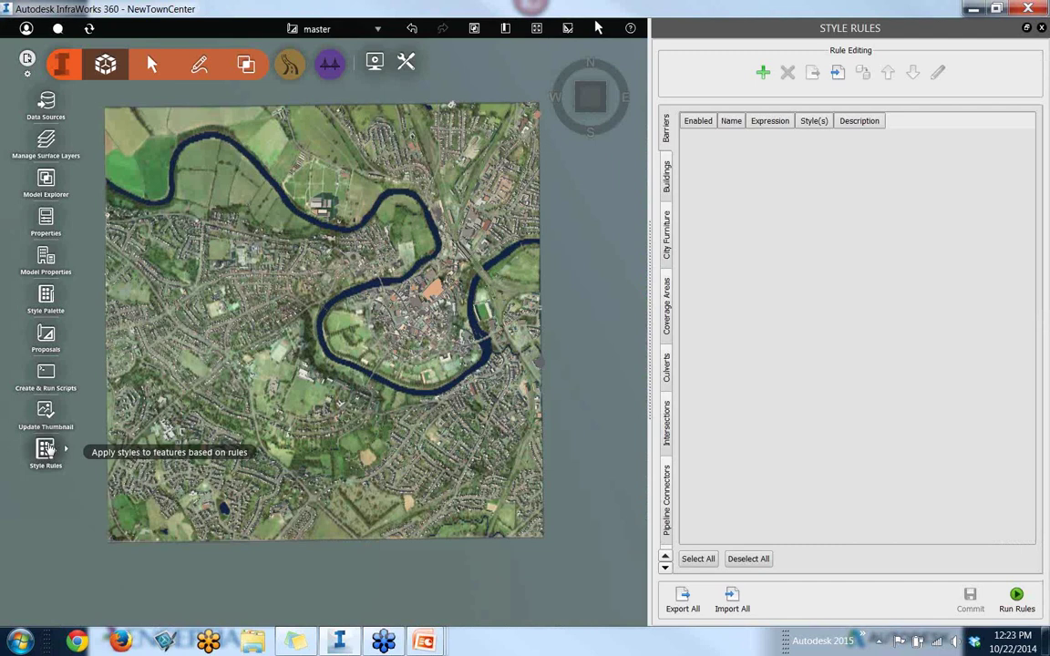
{"action": "left_click", "coordinate": [663, 179]}
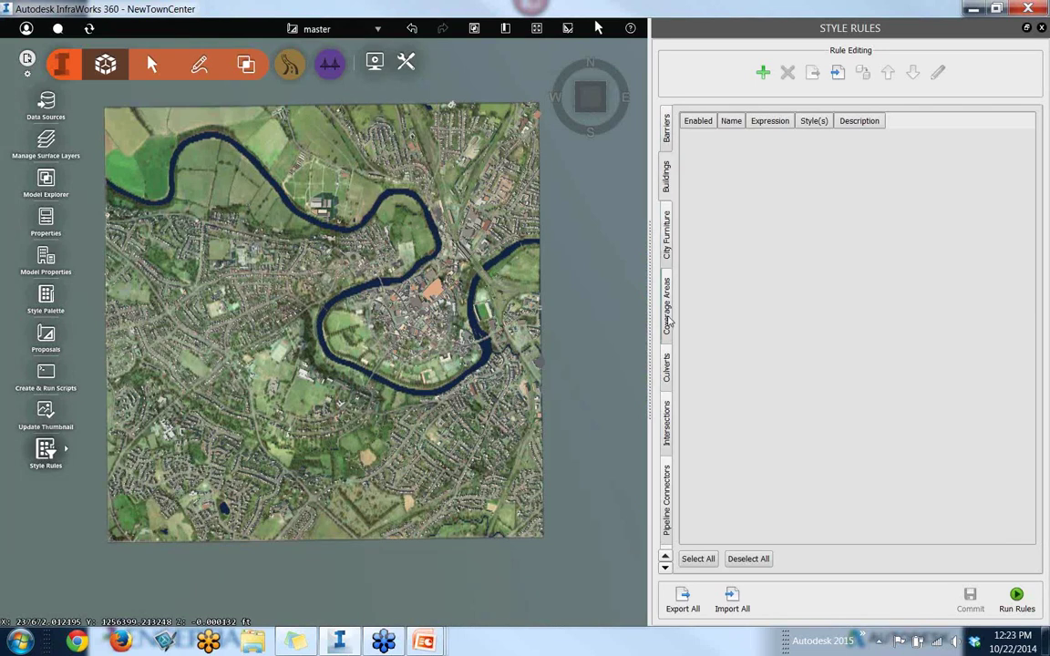
Review the feature categories available for style rules, from Barriers through Watersheds
{"action": "left_click", "coordinate": [665, 567]}
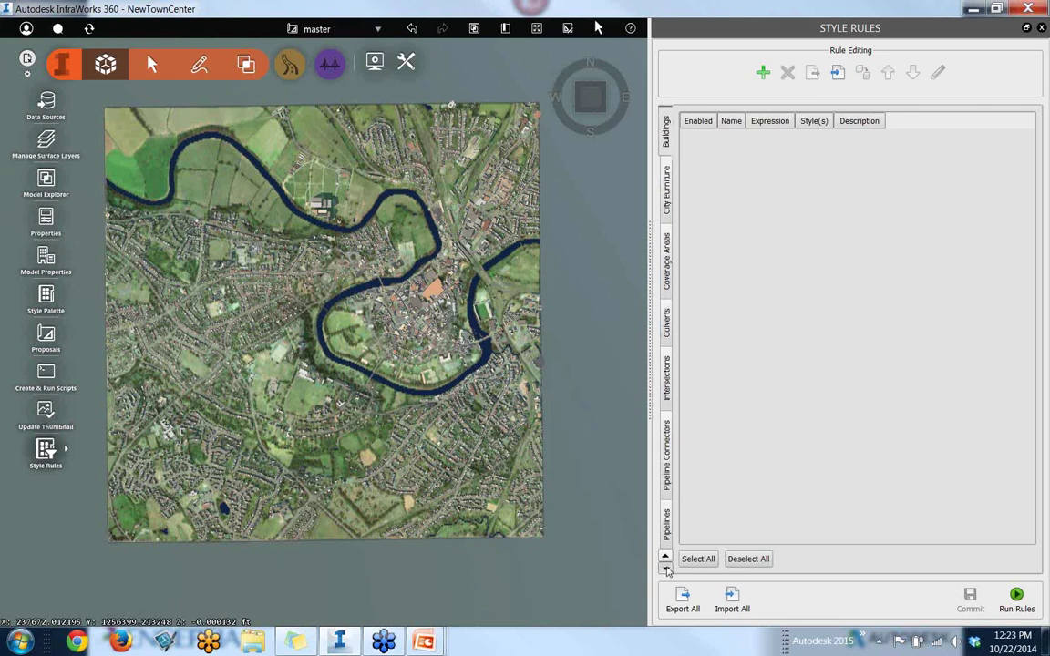
{"action": "left_click", "coordinate": [665, 567]}
{"action": "left_click", "coordinate": [665, 566]}
{"action": "left_click", "coordinate": [665, 567]}
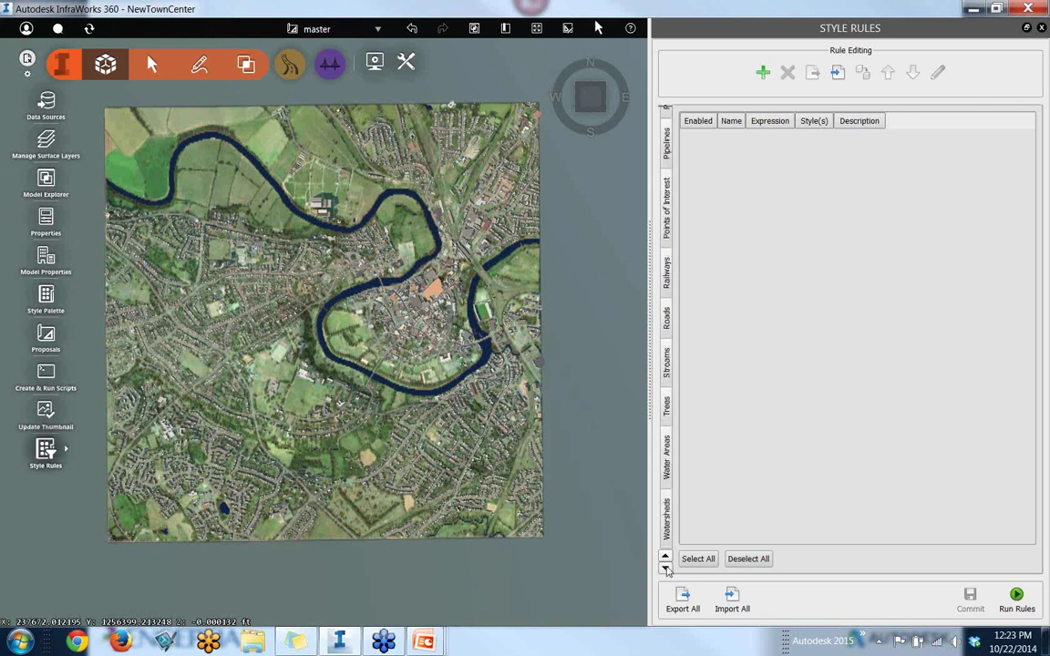
{"action": "left_click", "coordinate": [666, 558]}
{"action": "left_click", "coordinate": [665, 558]}
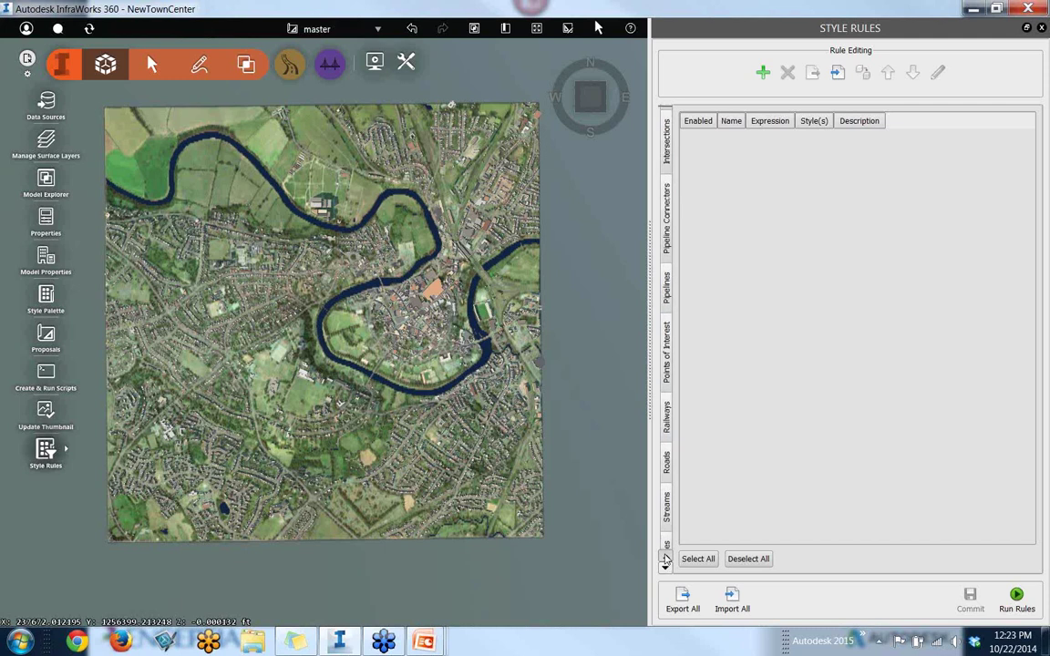
{"action": "left_click", "coordinate": [665, 557]}
{"action": "left_click", "coordinate": [665, 557]}
{"action": "left_click", "coordinate": [665, 559]}
{"action": "left_click", "coordinate": [665, 558]}
{"action": "left_click", "coordinate": [665, 558]}
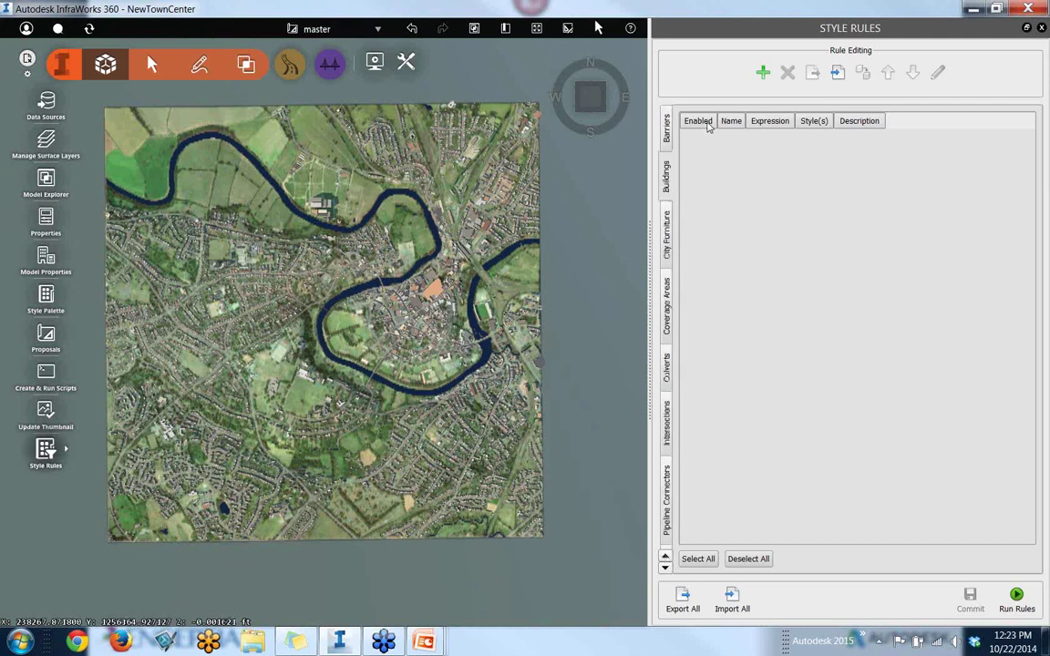
Add a new Buildings style rule named Single-Family
{"action": "left_click", "coordinate": [763, 73]}
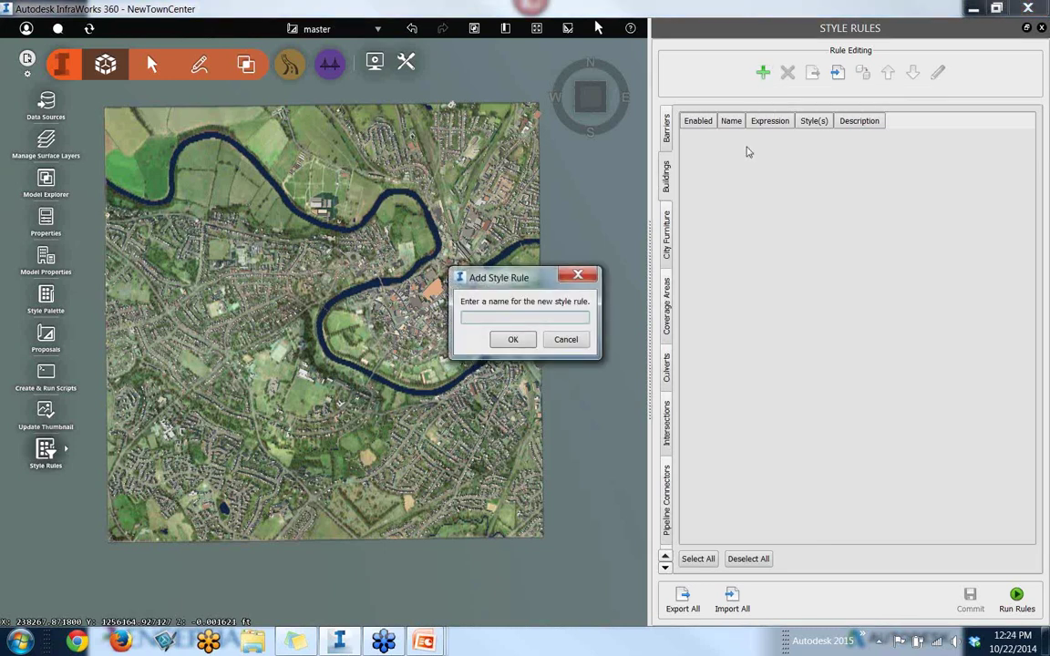
{"action": "type", "text": "Single-Family"}
{"action": "left_click", "coordinate": [523, 340]}
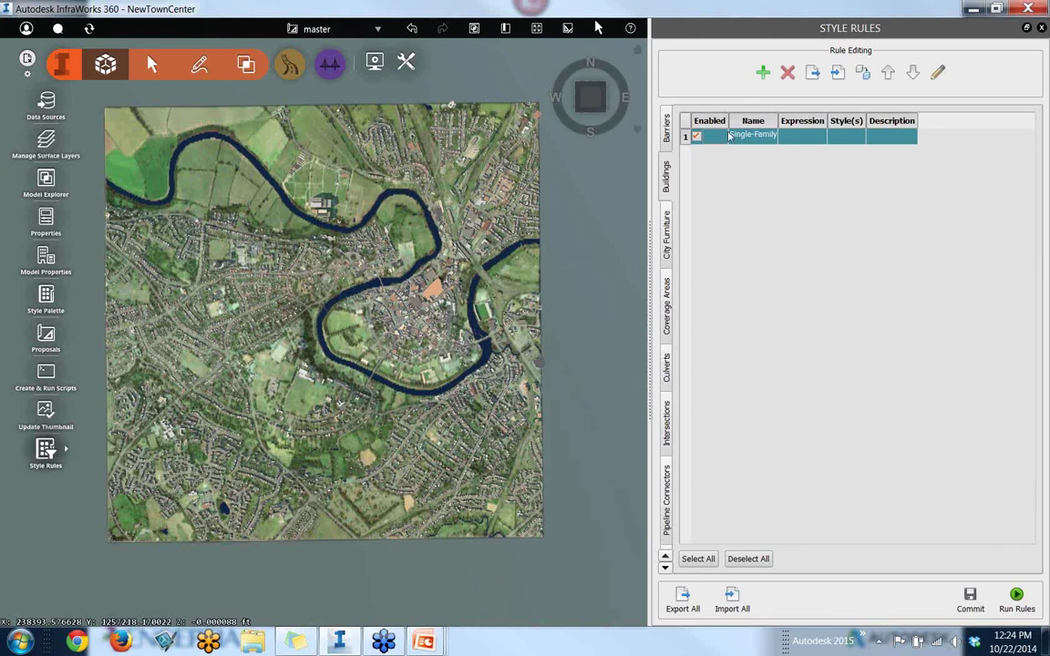
Edit the Single-Family rule and begin its filter expression with the ROOF_HEIGHT property and the equals operator
{"action": "left_click", "coordinate": [939, 74]}
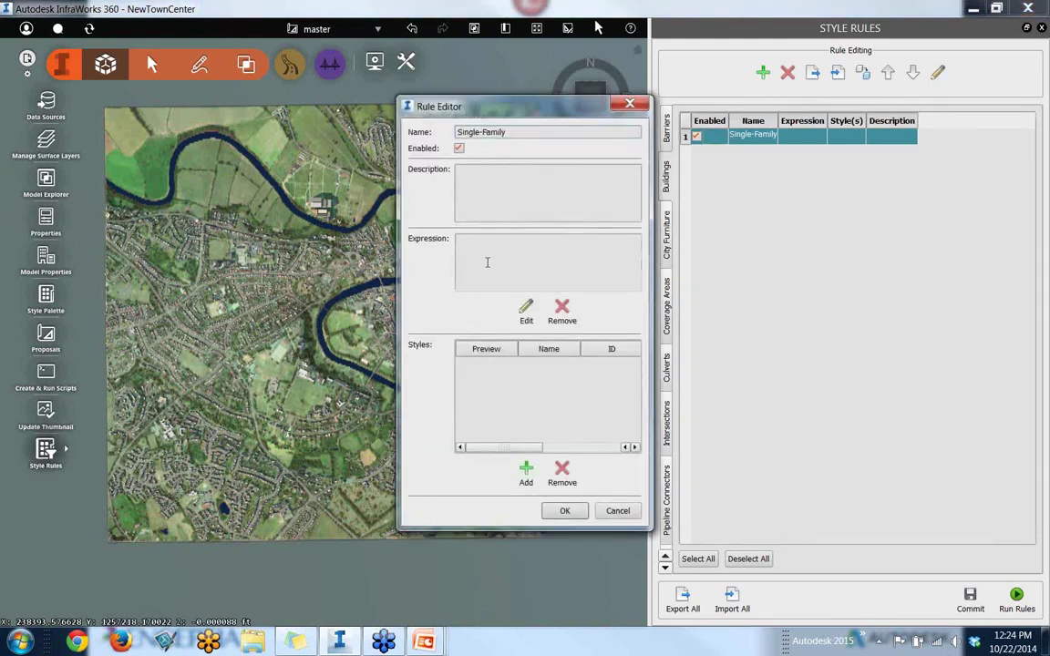
{"action": "left_click", "coordinate": [525, 310]}
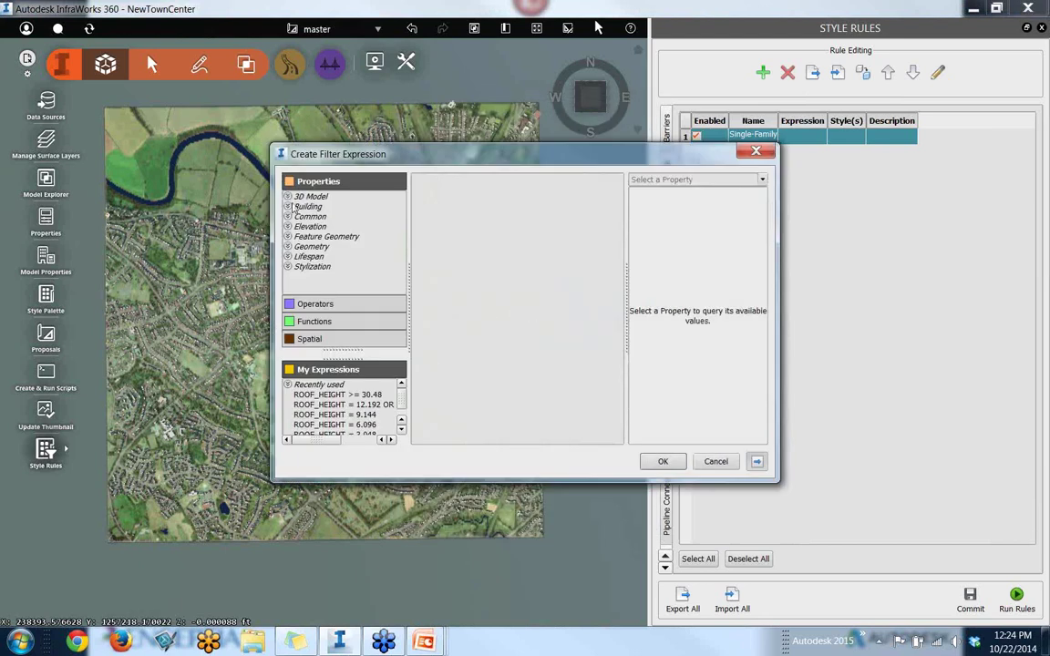
{"action": "left_click", "coordinate": [288, 207]}
{"action": "left_click", "coordinate": [336, 229]}
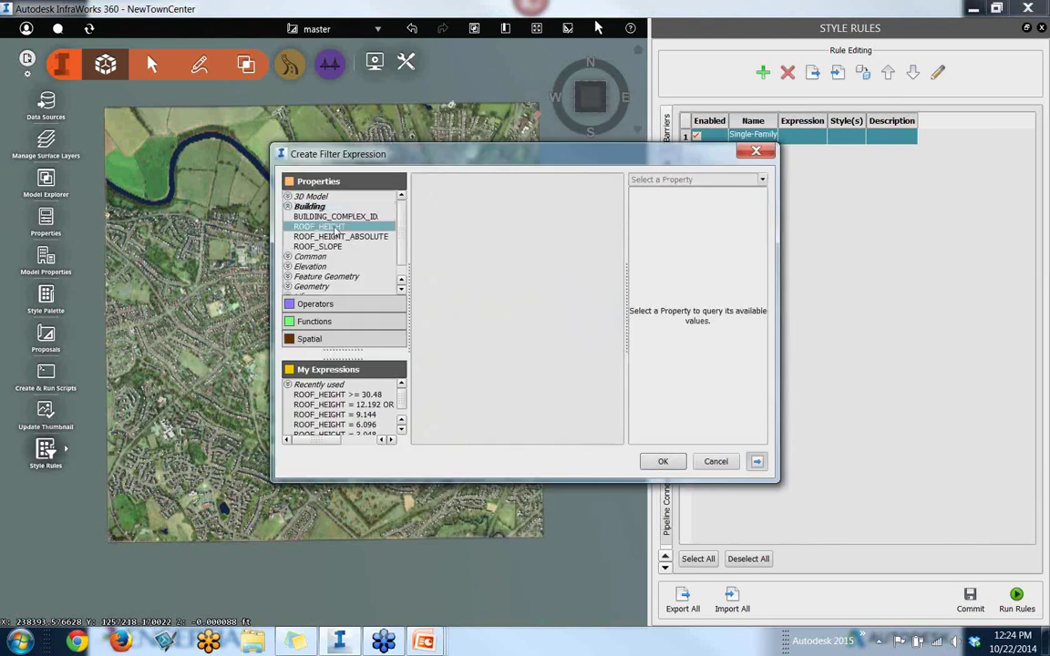
{"action": "double_click", "coordinate": [336, 230]}
{"action": "left_click", "coordinate": [328, 304]}
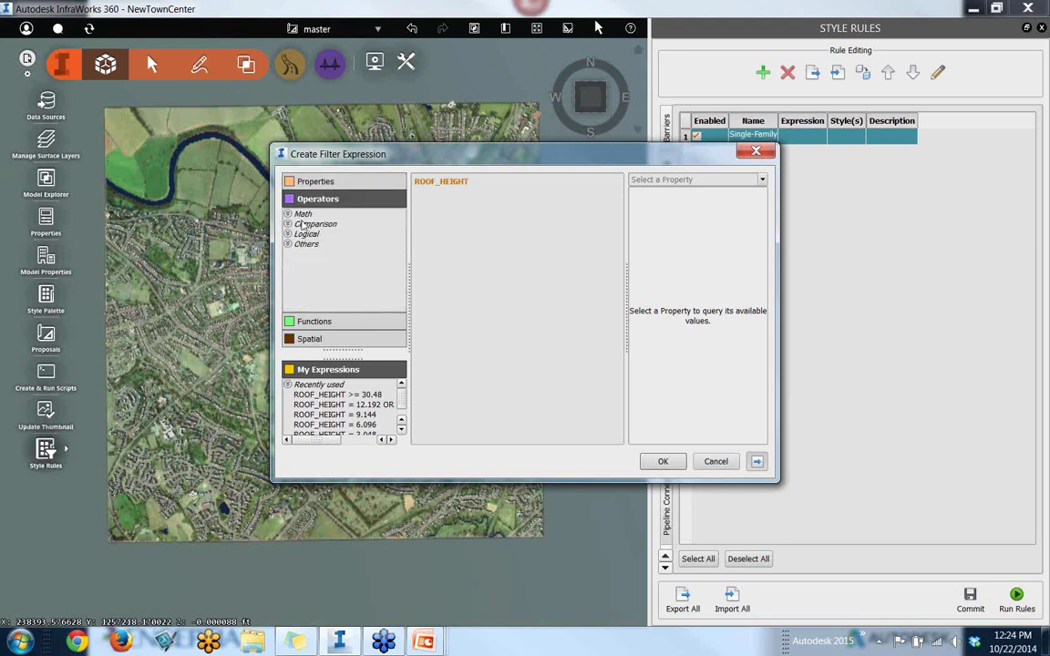
{"action": "left_click", "coordinate": [288, 223]}
{"action": "double_click", "coordinate": [306, 234]}
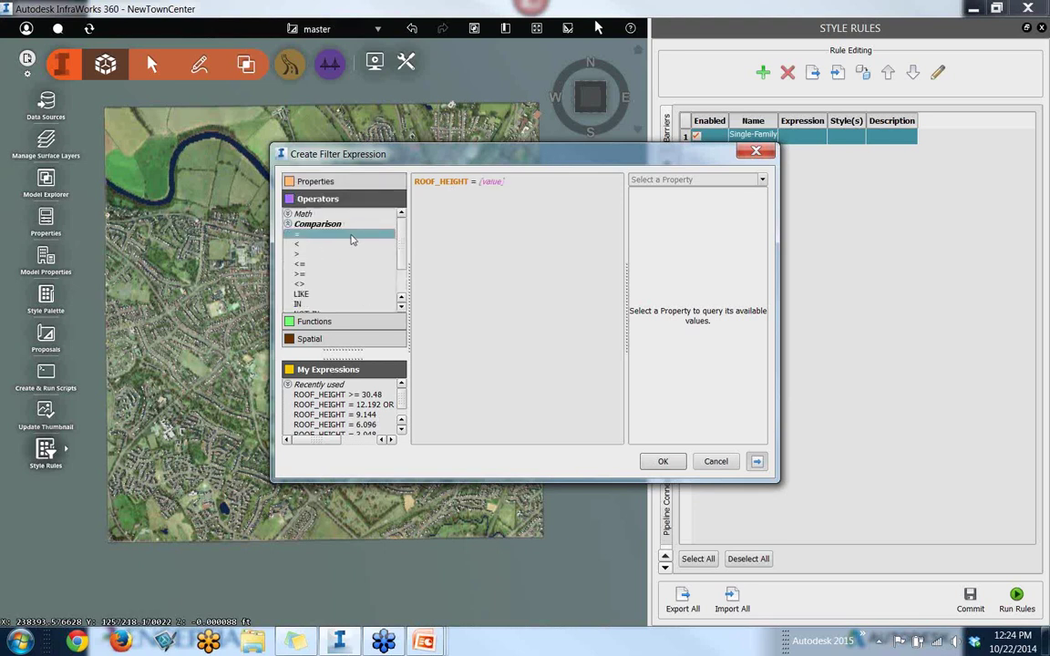
Complete the filter expression with the existing ROOF_HEIGHT value 3.048 in place of the placeholder, and accept it
{"action": "double_click", "coordinate": [492, 182]}
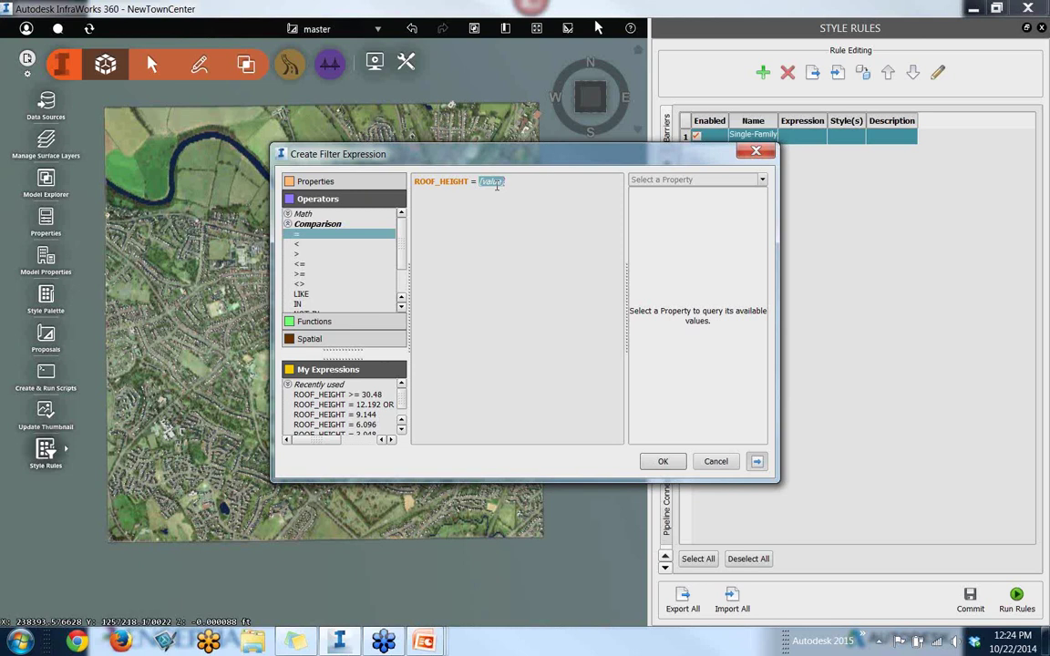
{"action": "left_click", "coordinate": [762, 179]}
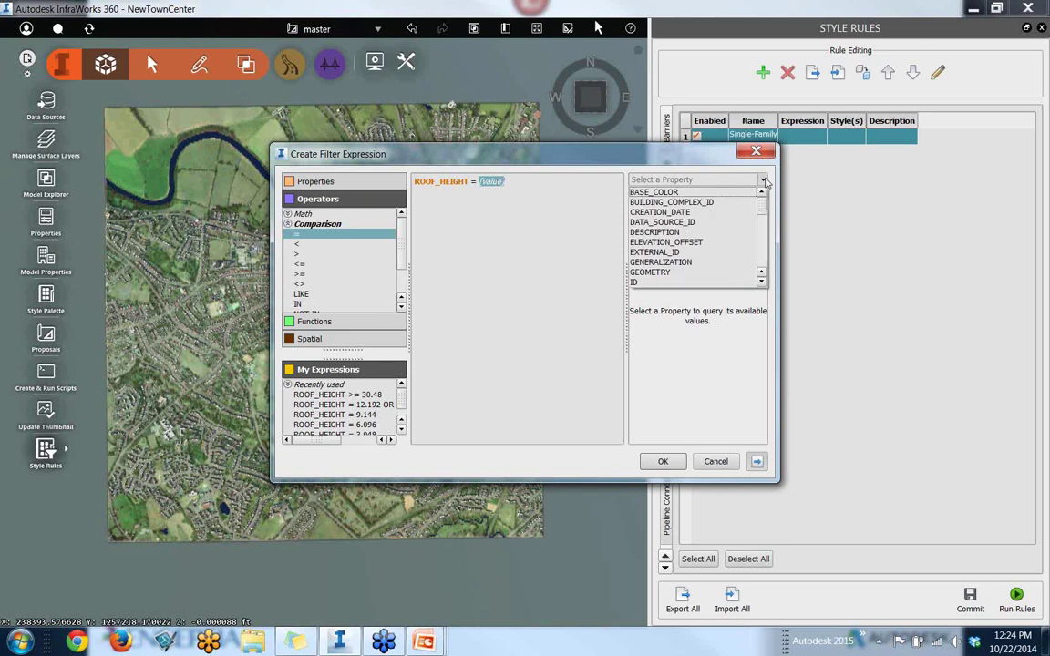
{"action": "left_click_drag", "start_coordinate": [762, 210], "coordinate": [763, 251]}
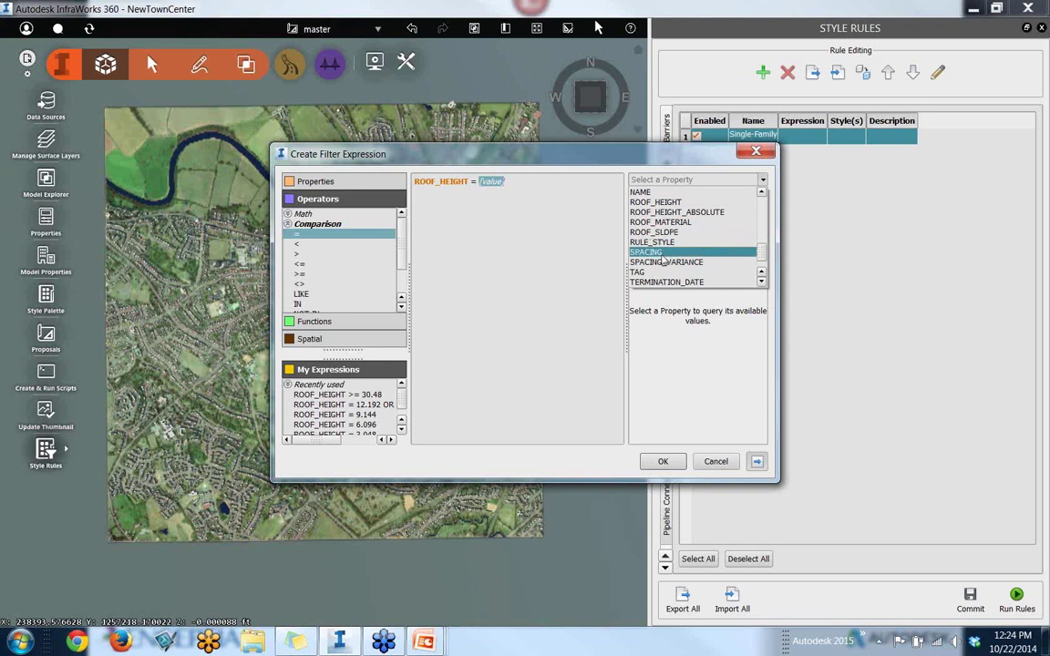
{"action": "left_click", "coordinate": [655, 203]}
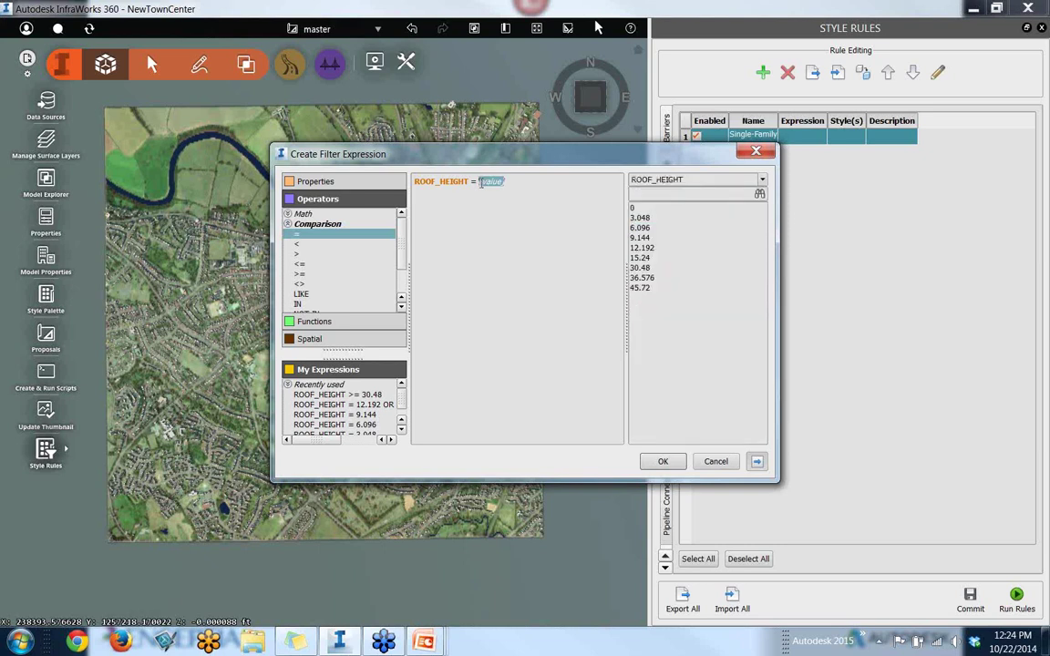
{"action": "key", "text": "Delete"}
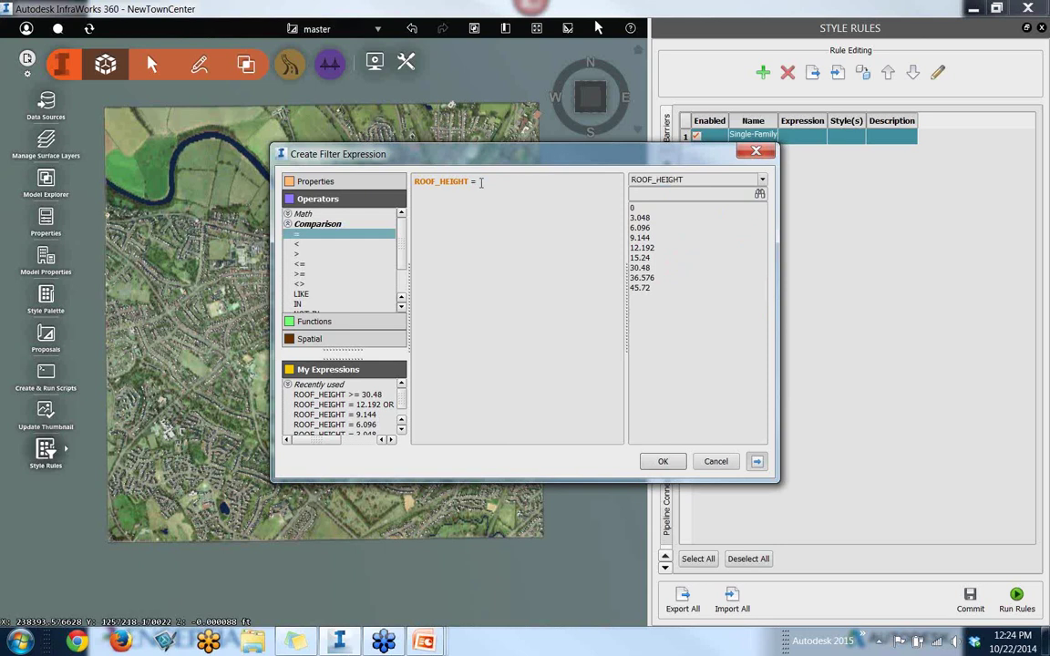
{"action": "double_click", "coordinate": [642, 220]}
{"action": "left_click", "coordinate": [662, 462]}
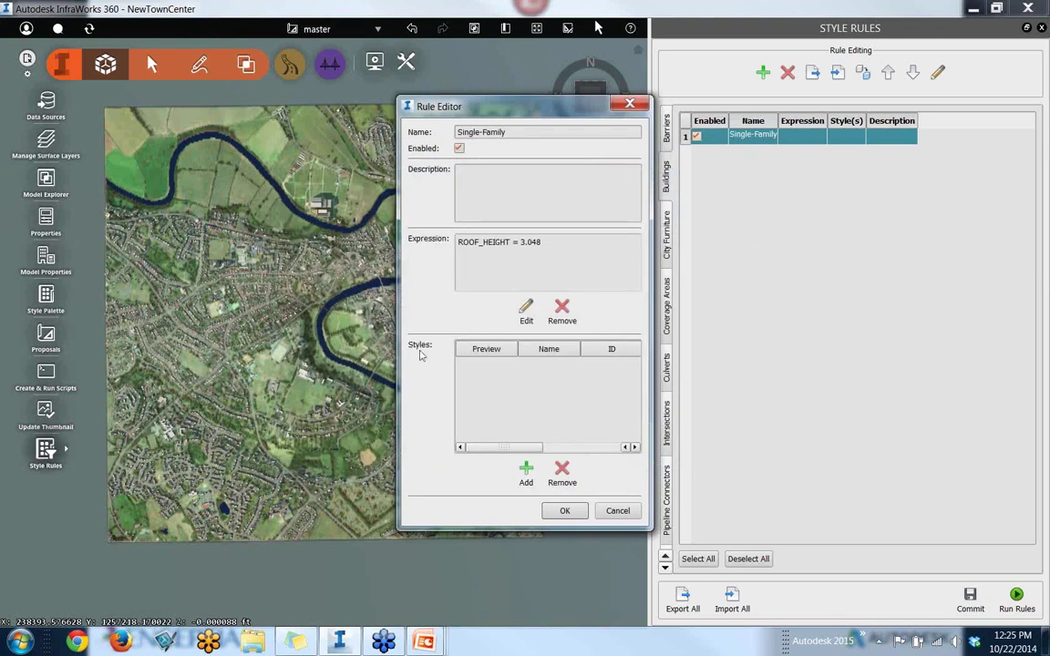
Assign the Arviragus facade from Facade/Concrete & Glass to the Single-Family rule and save the rule
{"action": "left_click", "coordinate": [525, 470]}
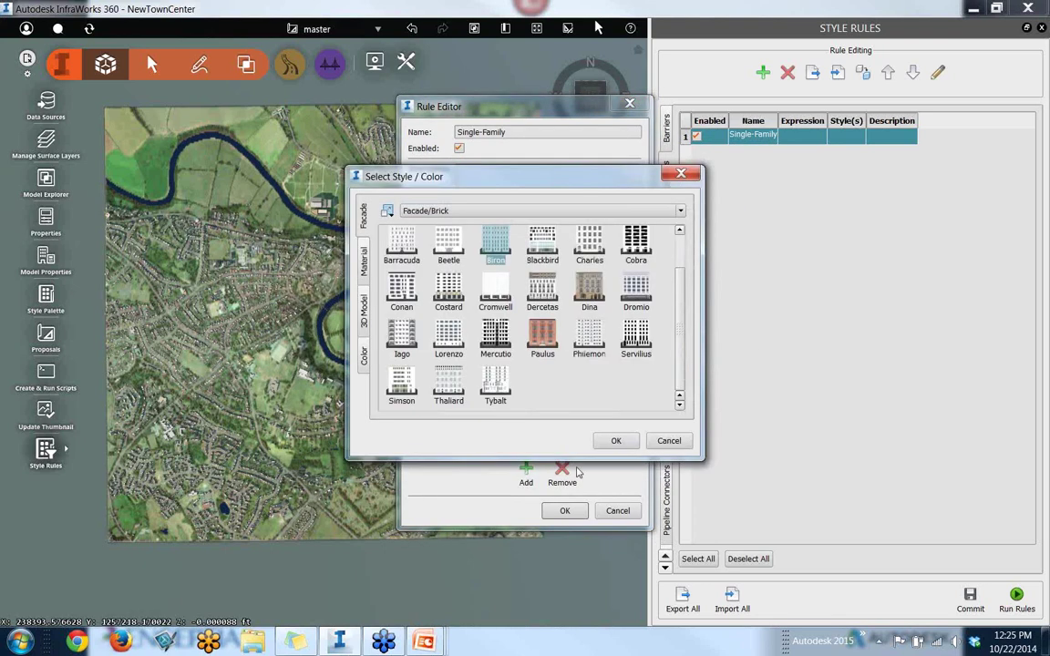
{"action": "left_click", "coordinate": [475, 211]}
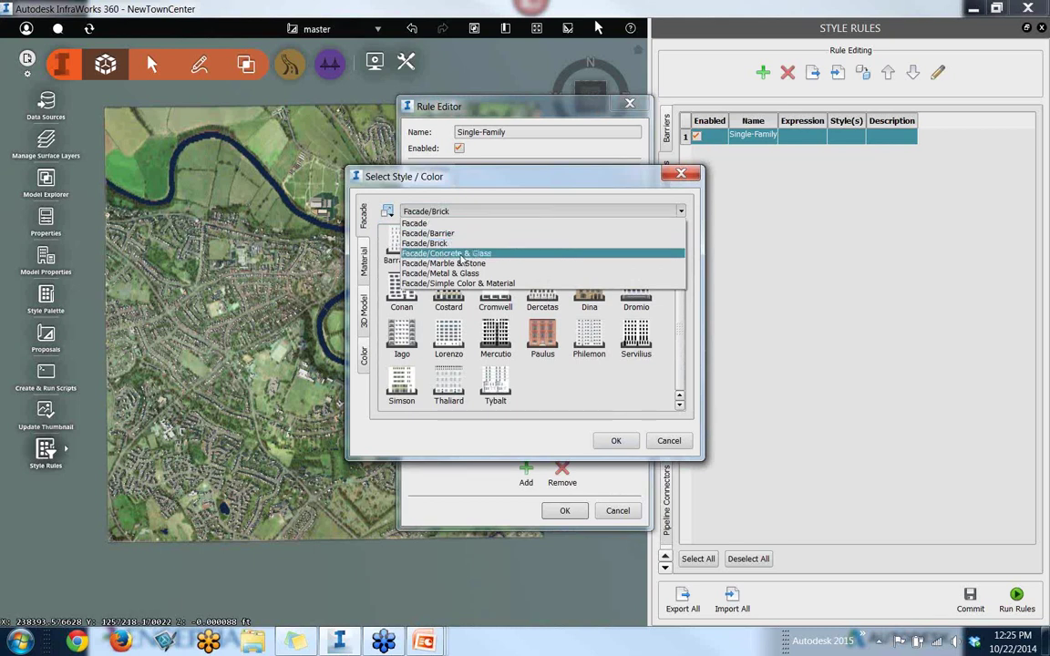
{"action": "left_click", "coordinate": [460, 254]}
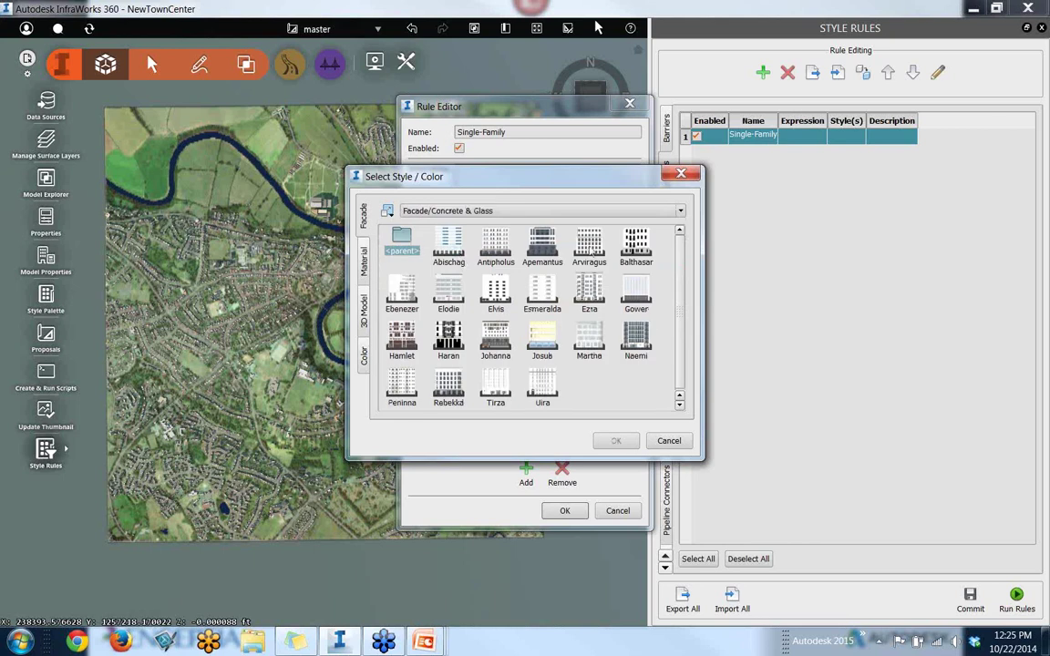
{"action": "double_click", "coordinate": [590, 248]}
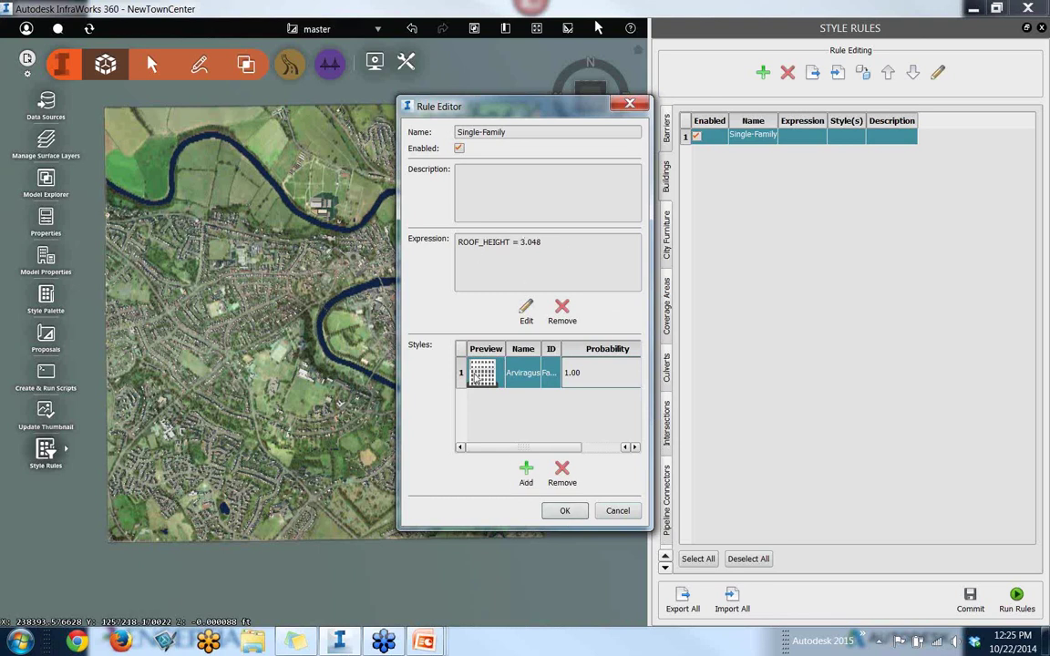
{"action": "left_click", "coordinate": [565, 510]}
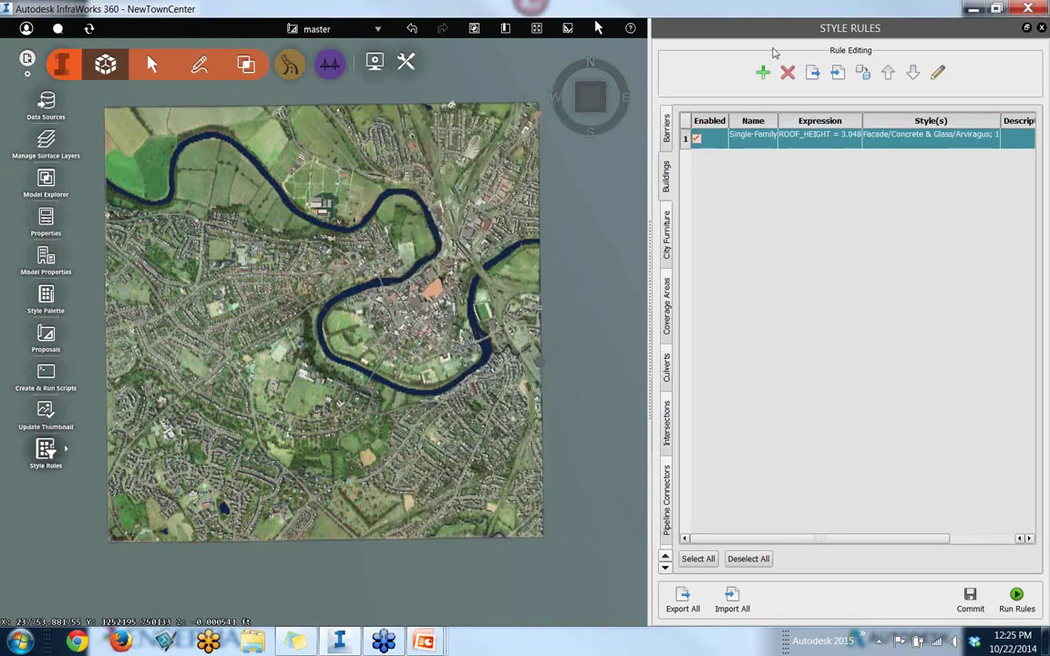
Add a second Buildings style rule named Multi-Family
{"action": "left_click", "coordinate": [765, 74]}
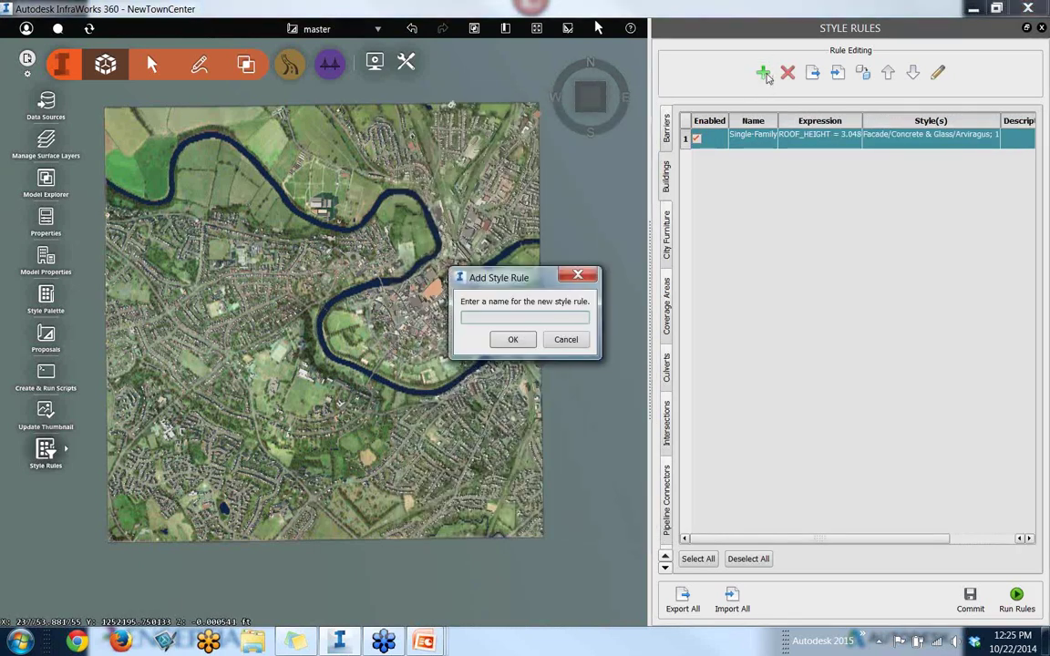
{"action": "type", "text": "Multi-Family"}
{"action": "left_click", "coordinate": [511, 341]}
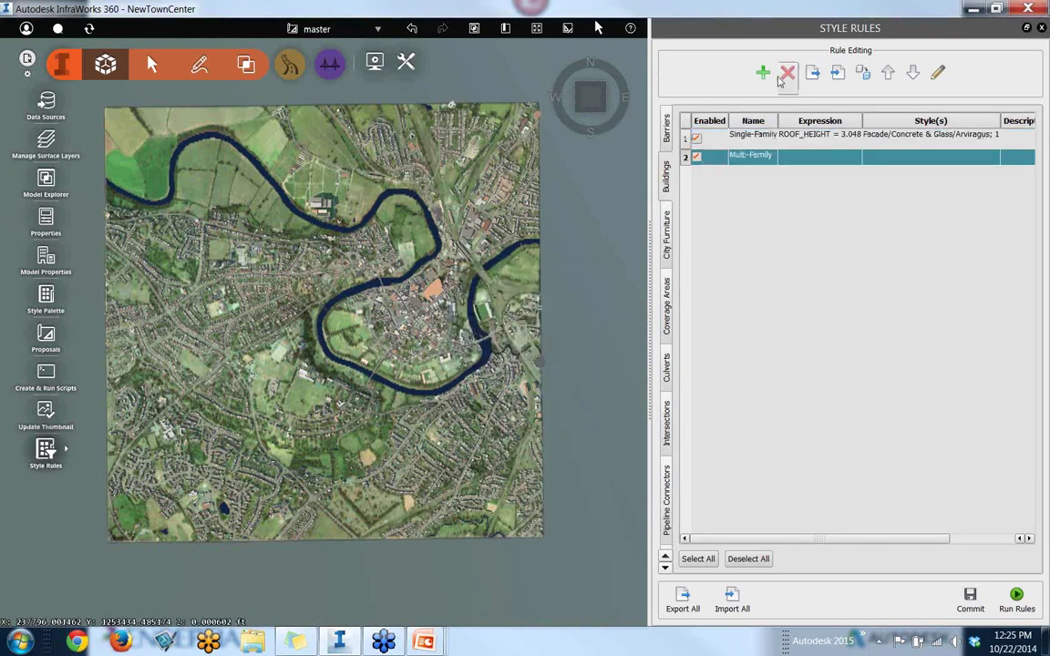
Edit the Multi-Family rule and give it the filter expression ROOF_HEIGHT = 6.096
{"action": "left_click", "coordinate": [938, 74]}
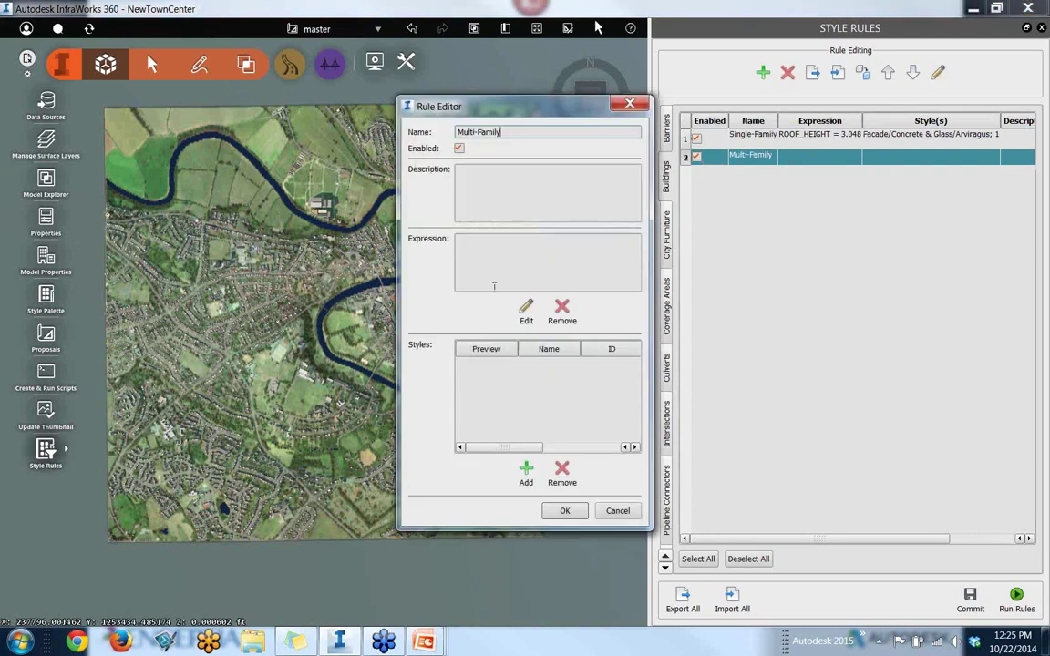
{"action": "left_click", "coordinate": [526, 312]}
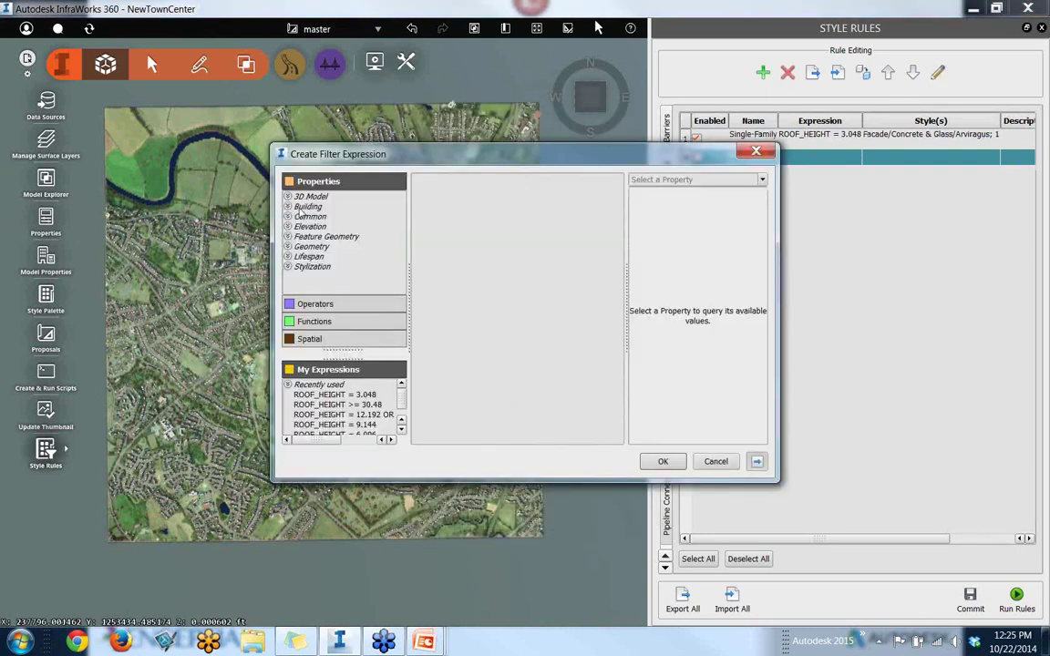
{"action": "double_click", "coordinate": [307, 206]}
{"action": "double_click", "coordinate": [314, 226]}
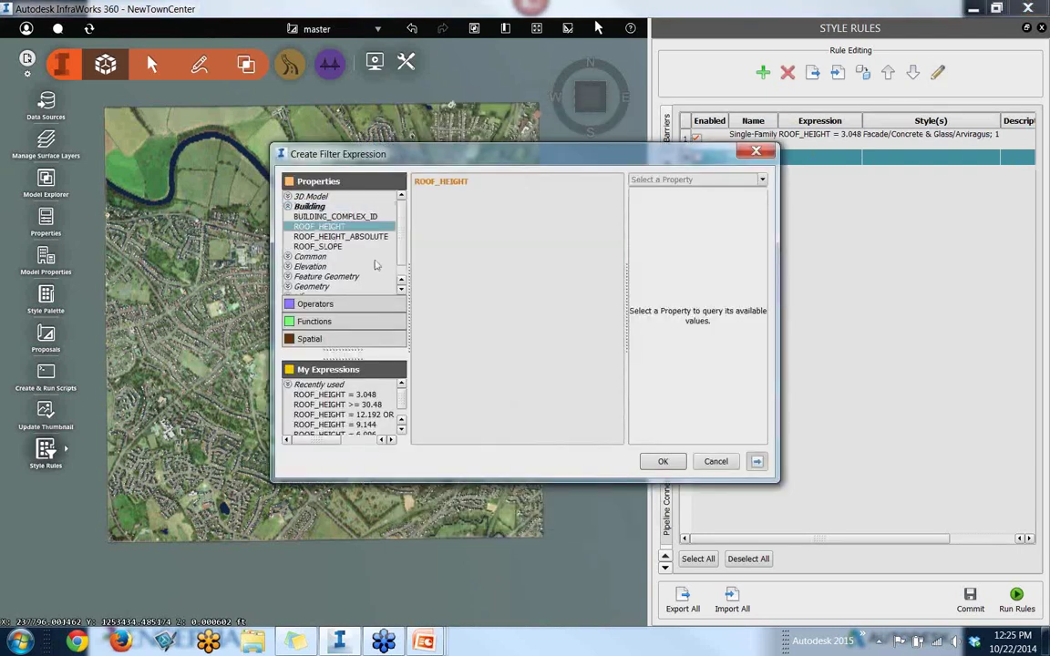
{"action": "left_click", "coordinate": [315, 304]}
{"action": "double_click", "coordinate": [303, 225]}
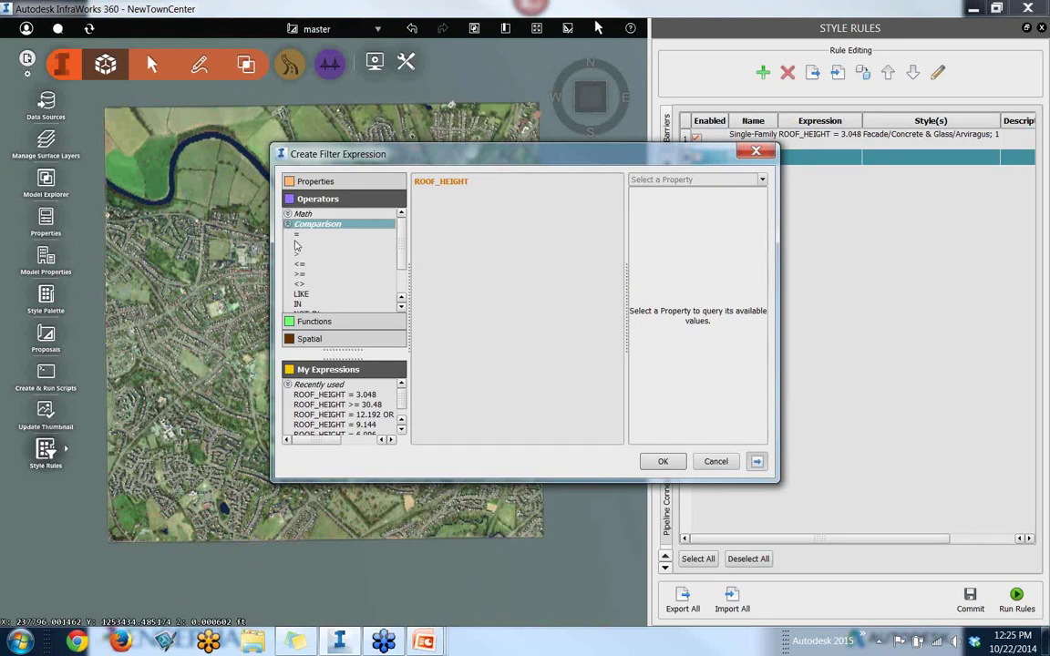
{"action": "double_click", "coordinate": [297, 234]}
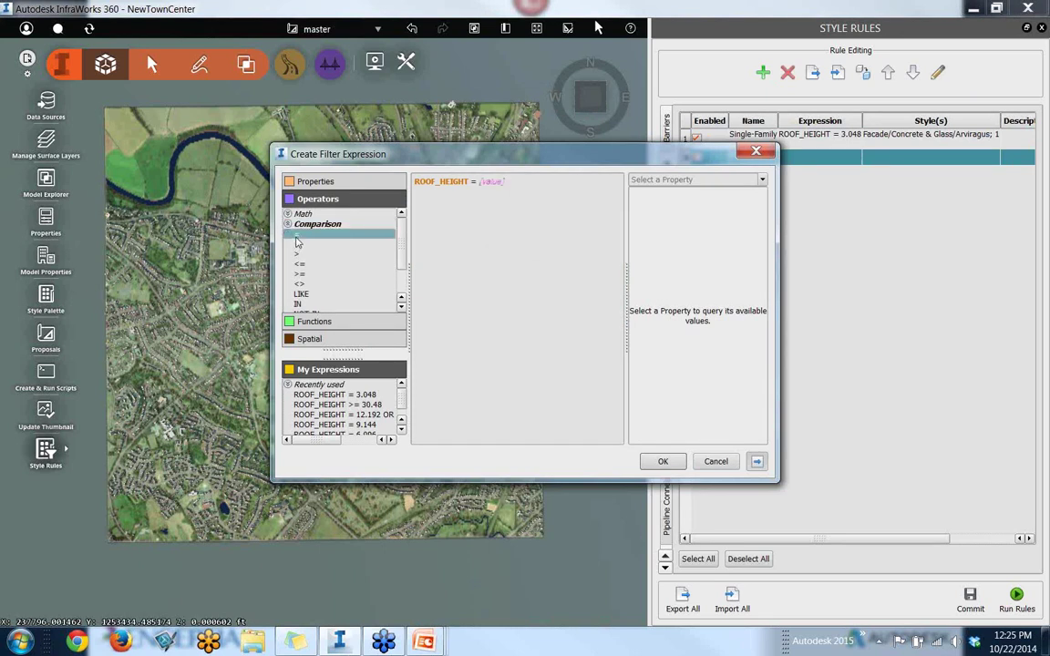
{"action": "double_click", "coordinate": [491, 181]}
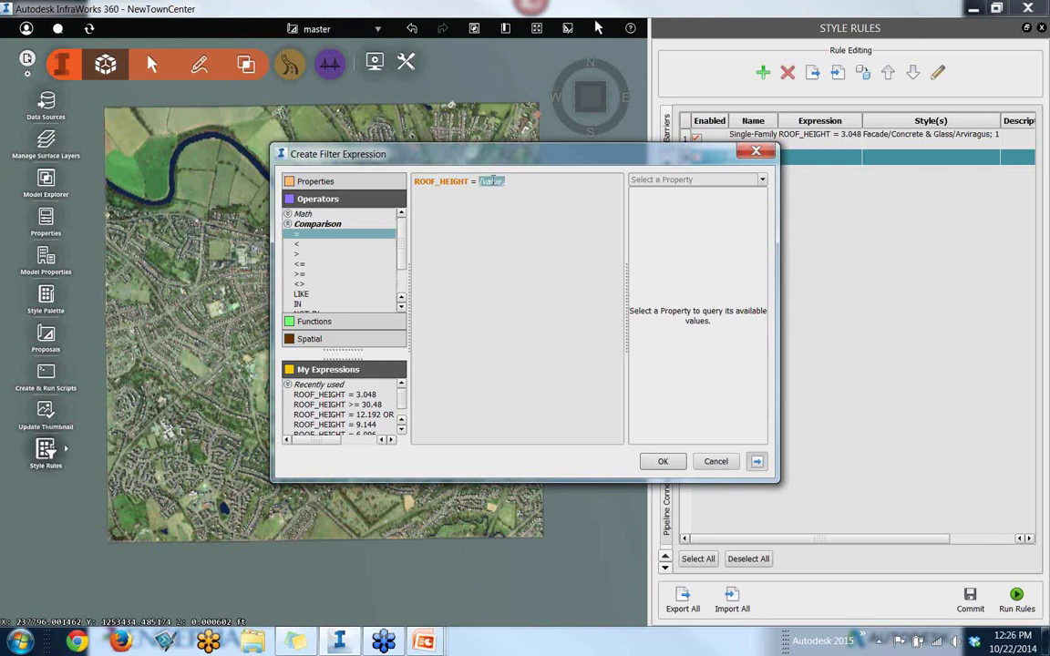
{"action": "type", "text": "6.096"}
{"action": "left_click", "coordinate": [662, 461]}
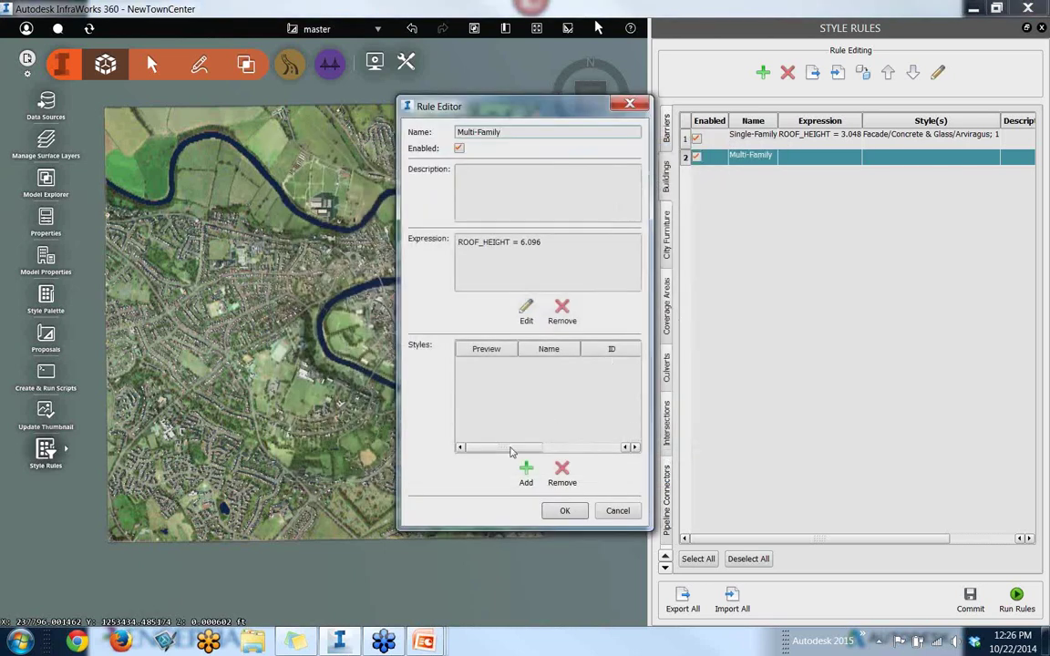
Assign the Dercetas facade from Facade/Brick to the Multi-Family rule and save the rule
{"action": "left_click", "coordinate": [526, 476]}
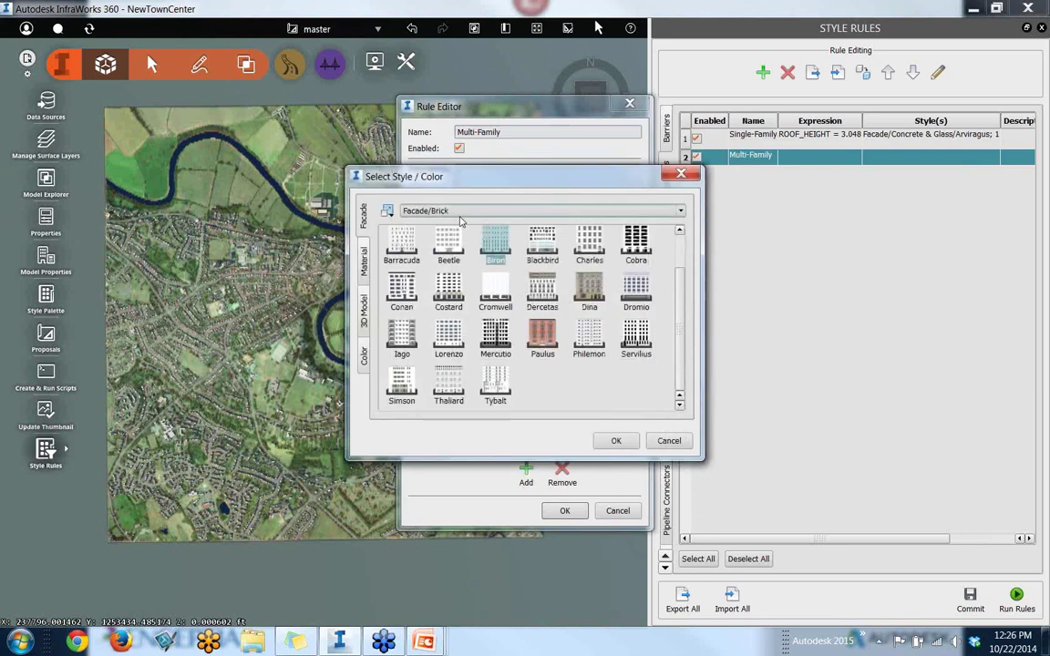
{"action": "left_click", "coordinate": [542, 289]}
{"action": "double_click", "coordinate": [541, 290]}
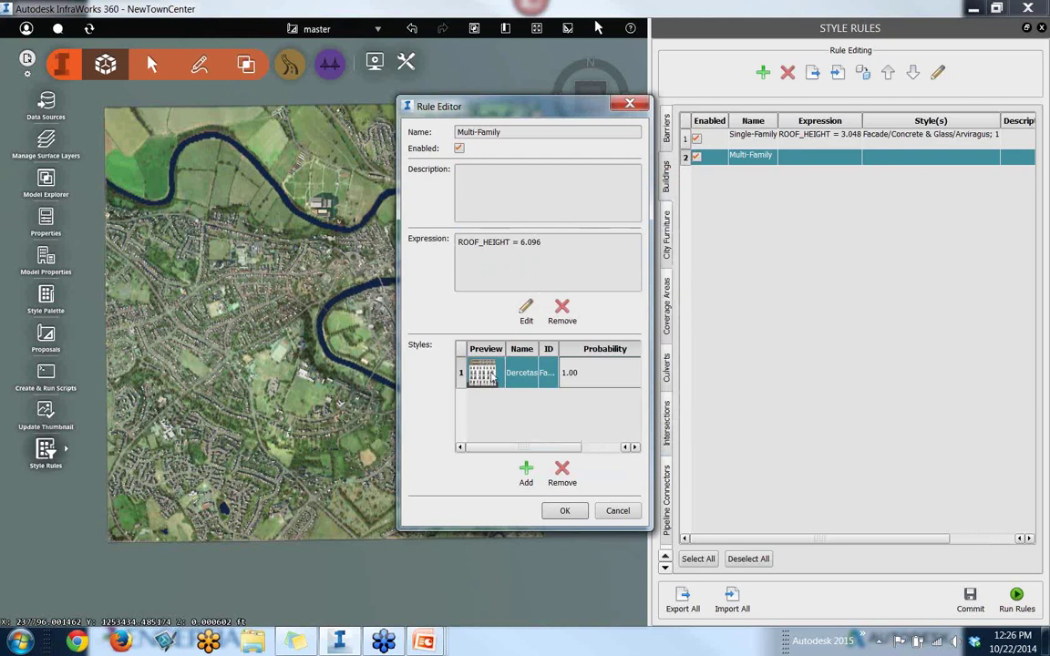
{"action": "left_click", "coordinate": [565, 511]}
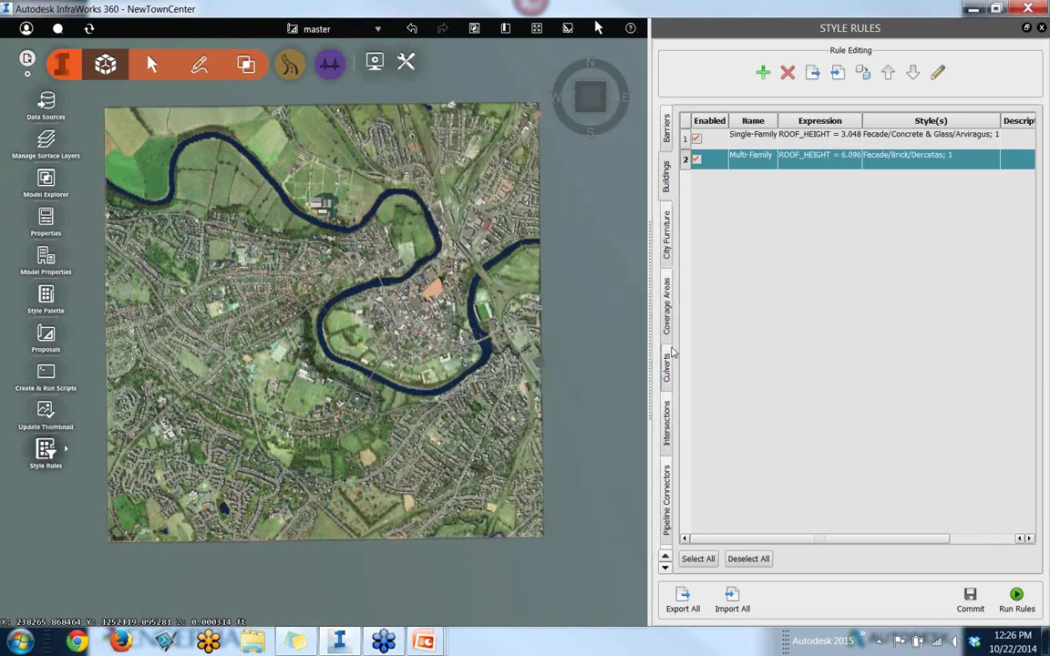
{"action": "left_click", "coordinate": [938, 72]}
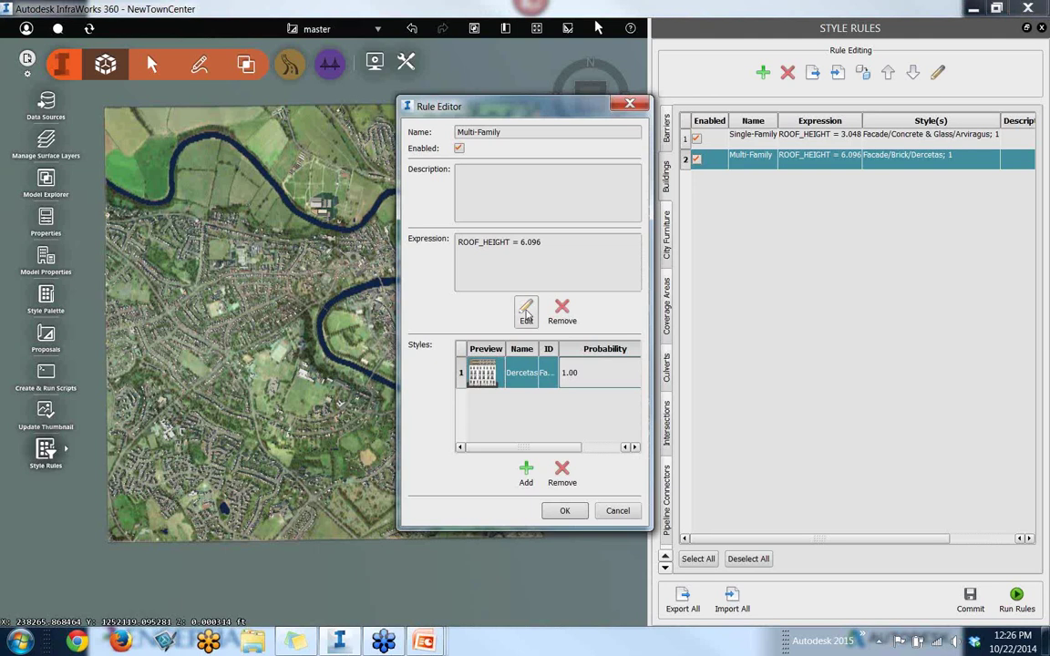
{"action": "left_click", "coordinate": [564, 510]}
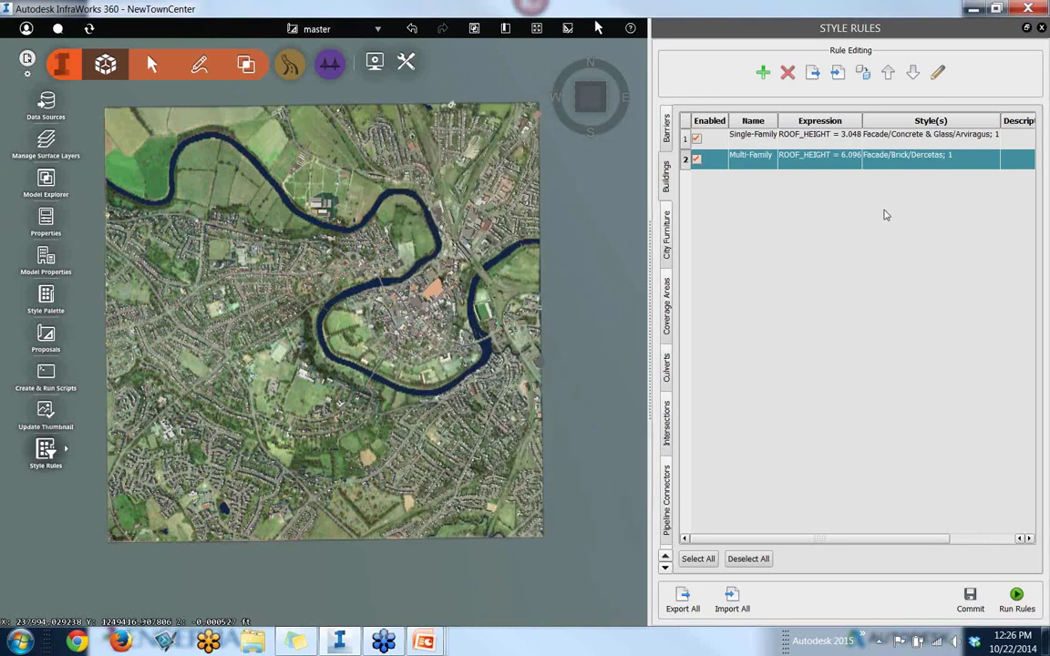
Add a third Buildings style rule named SmallBusiness
{"action": "left_click", "coordinate": [763, 72]}
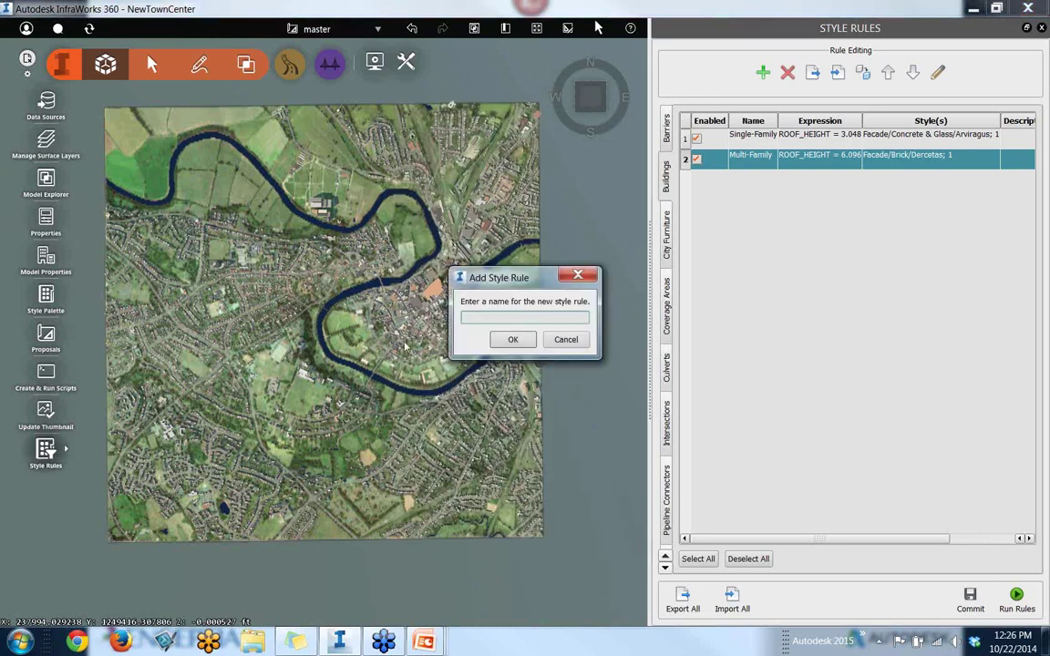
{"action": "type", "text": "SmallBusiness"}
{"action": "left_click", "coordinate": [511, 340]}
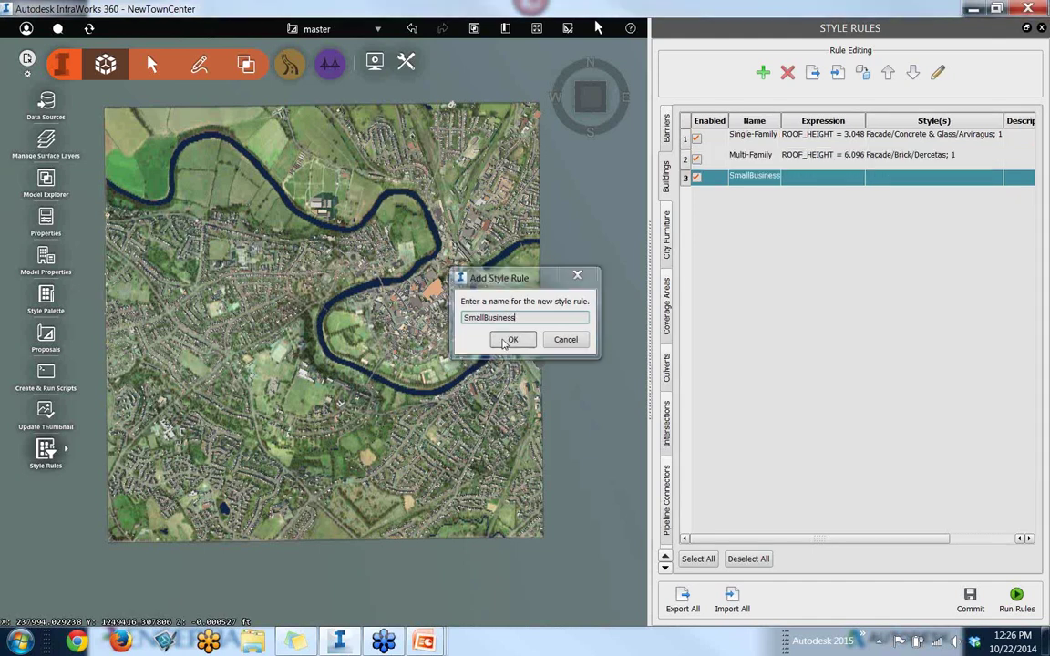
Edit the SmallBusiness rule and give it the filter expression ROOF_HEIGHT = 9.144
{"action": "left_click", "coordinate": [937, 72]}
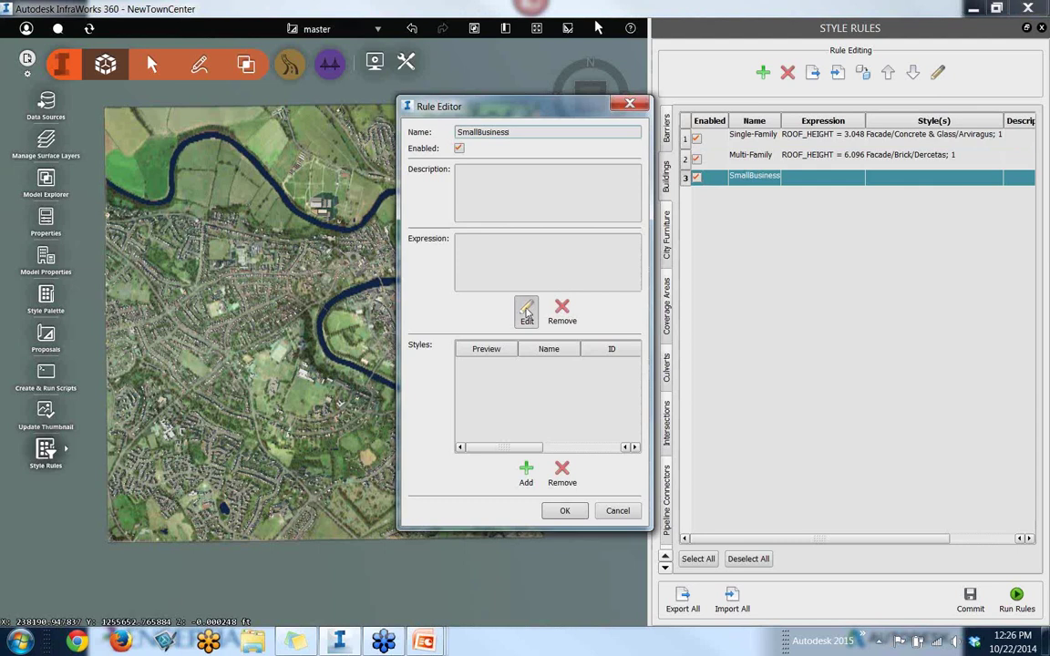
{"action": "left_click", "coordinate": [526, 311]}
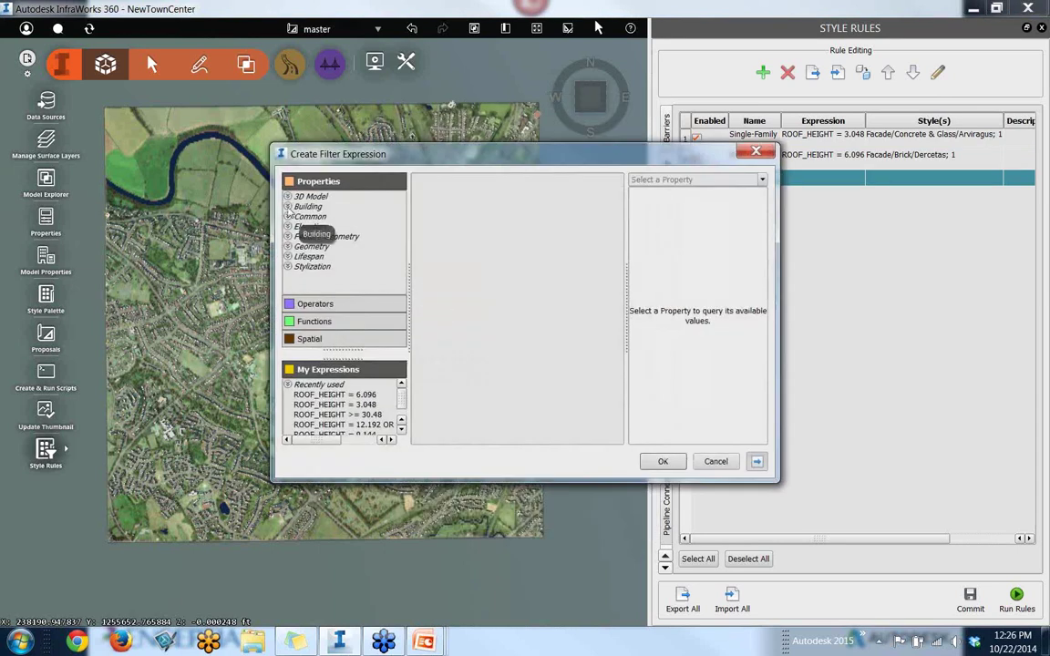
{"action": "double_click", "coordinate": [308, 206]}
{"action": "double_click", "coordinate": [318, 227]}
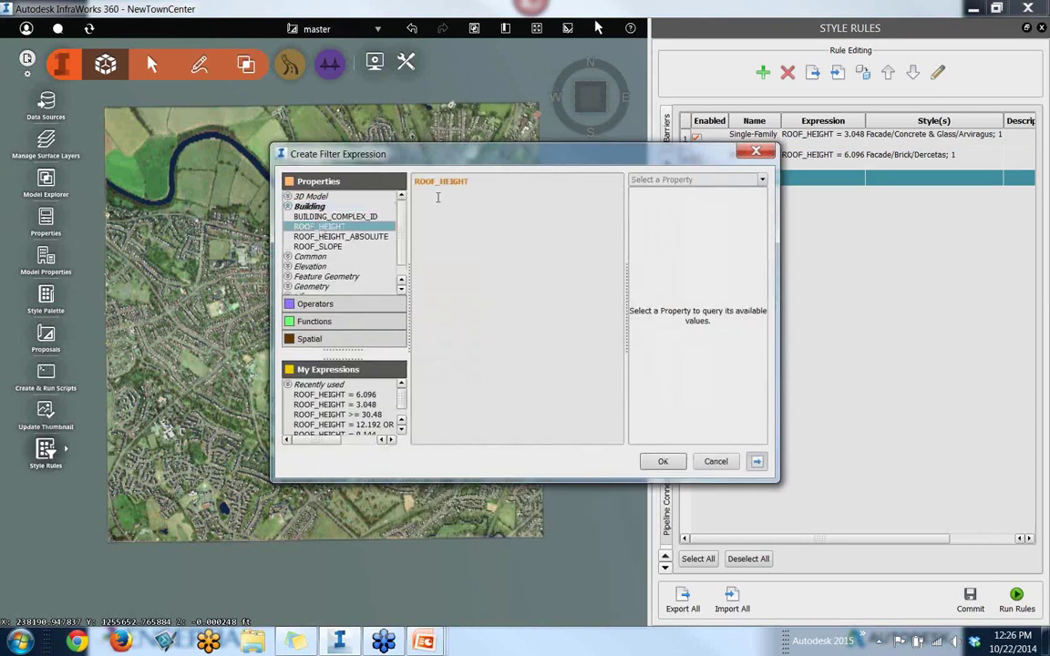
{"action": "left_click", "coordinate": [353, 306]}
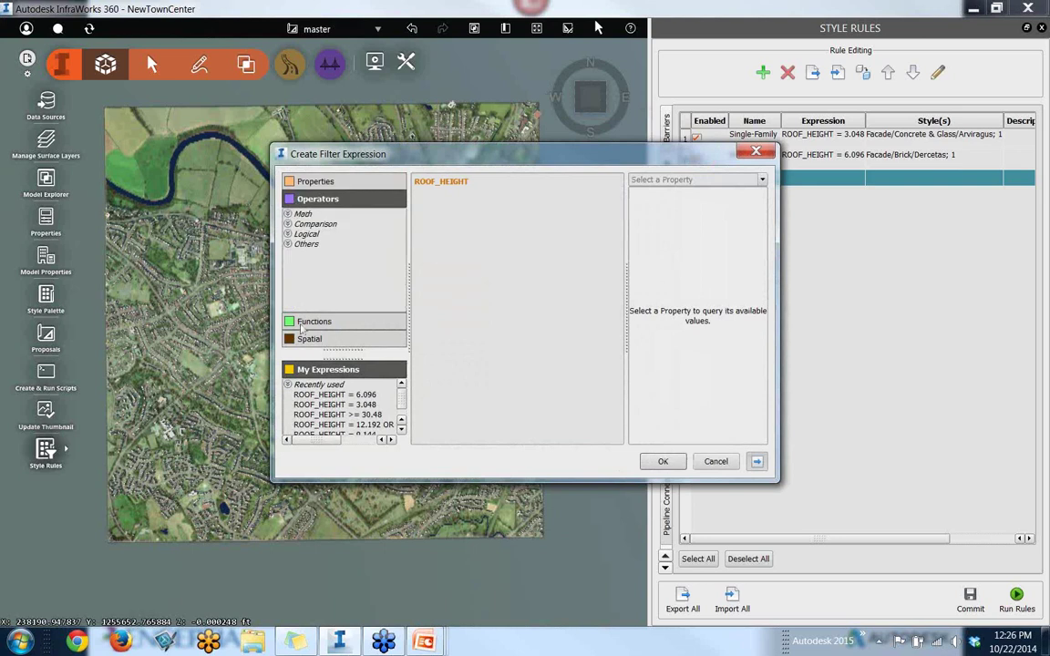
{"action": "left_click", "coordinate": [287, 224]}
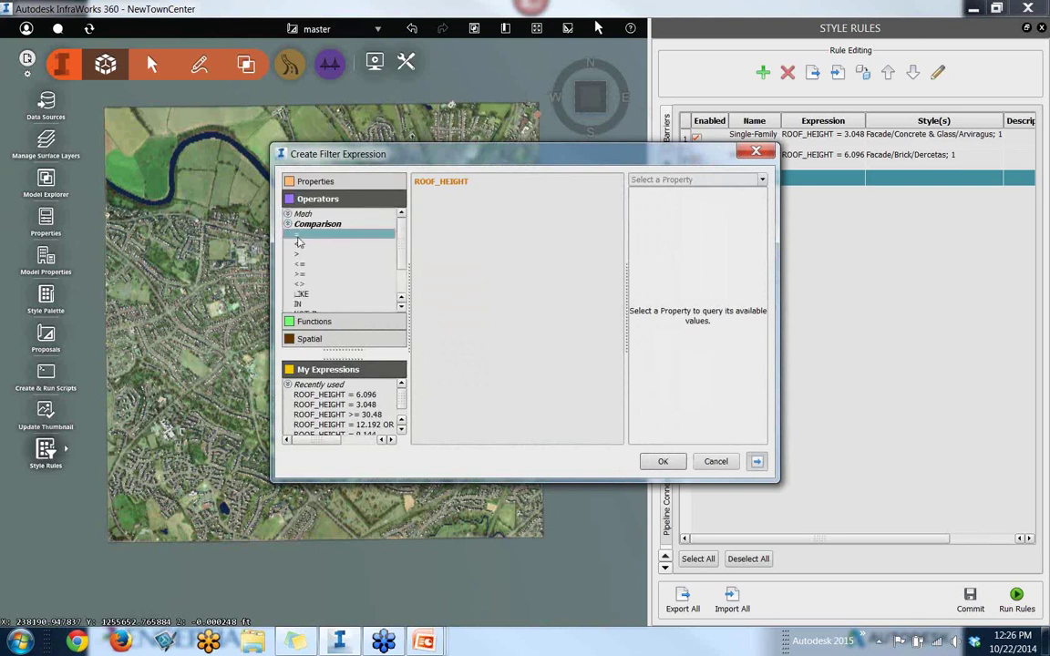
{"action": "double_click", "coordinate": [298, 234]}
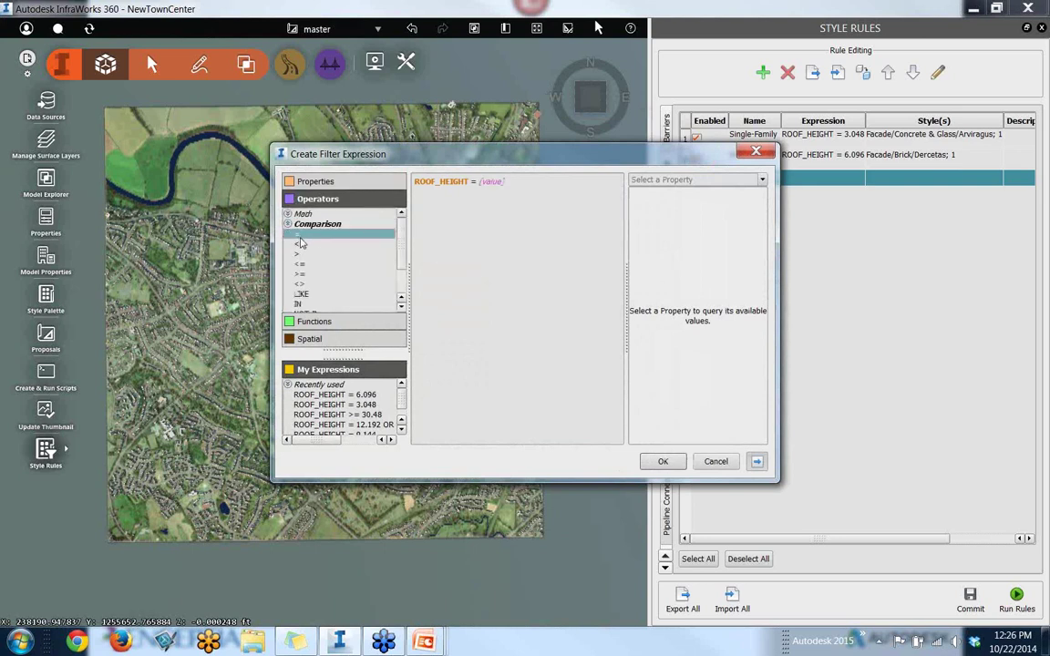
{"action": "left_click", "coordinate": [492, 182]}
{"action": "type", "text": "9.144"}
{"action": "left_click", "coordinate": [662, 461]}
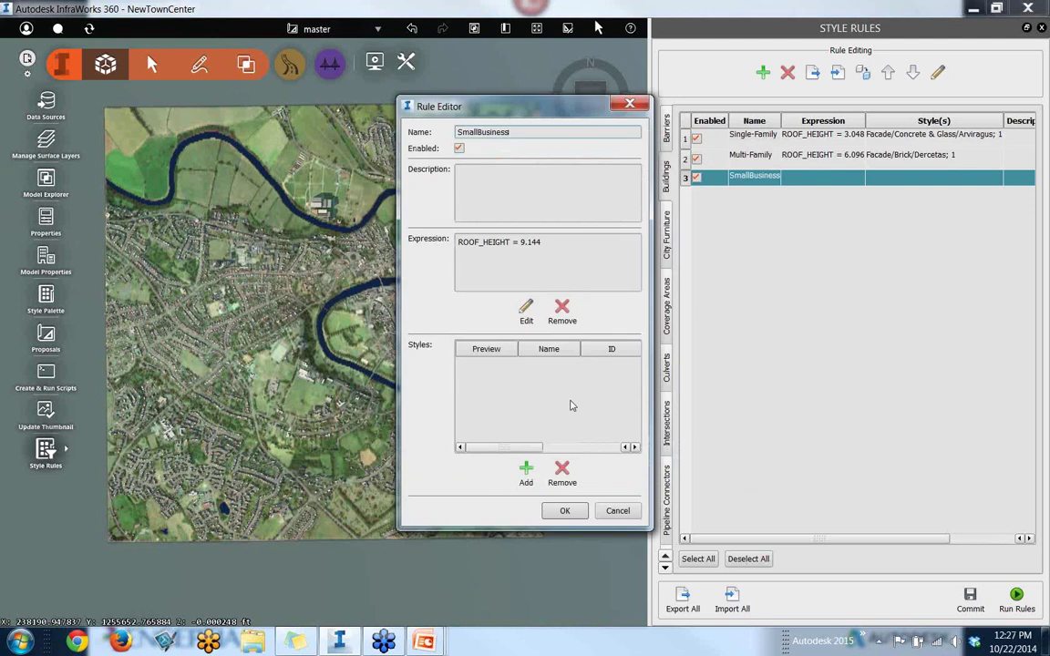
Assign the Blackbird facade from Facade/Brick to the SmallBusiness rule and save the rule
{"action": "left_click", "coordinate": [525, 474]}
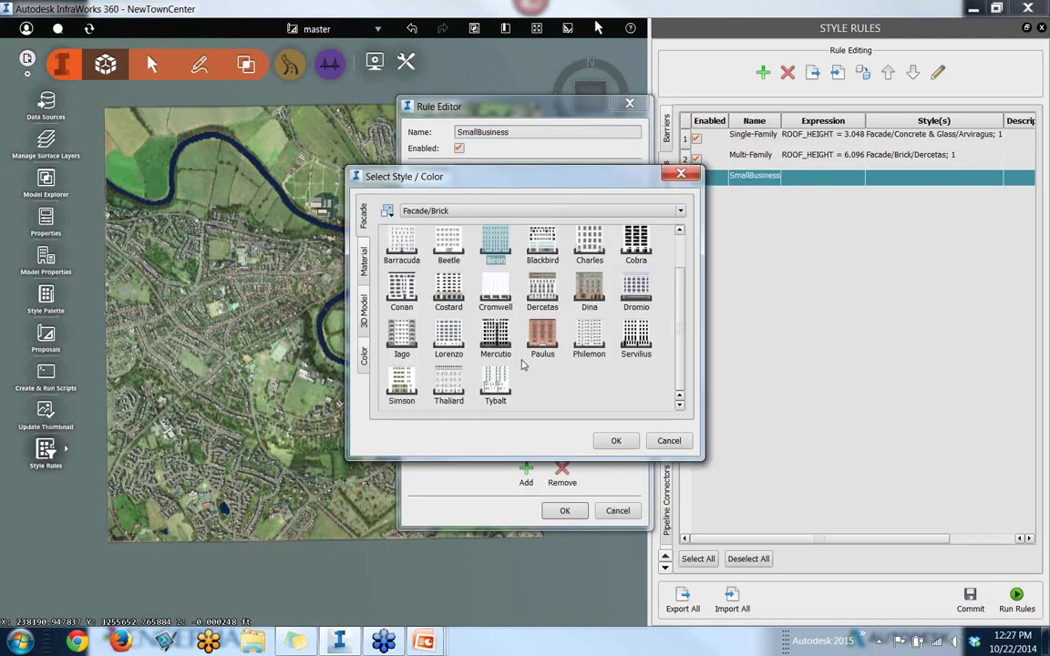
{"action": "left_click", "coordinate": [543, 244]}
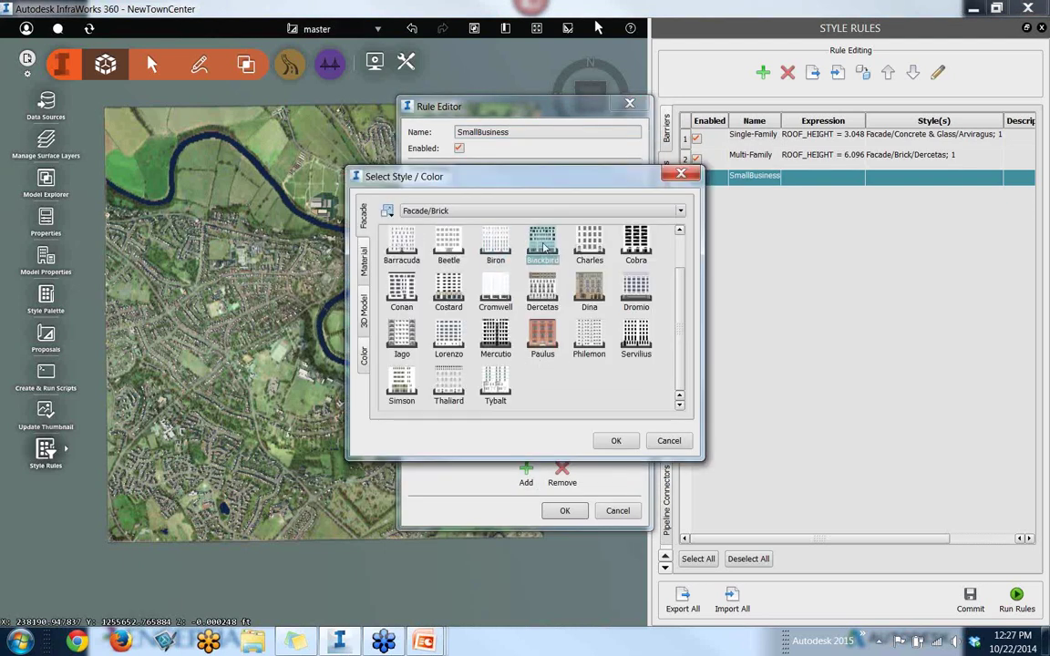
{"action": "double_click", "coordinate": [543, 244]}
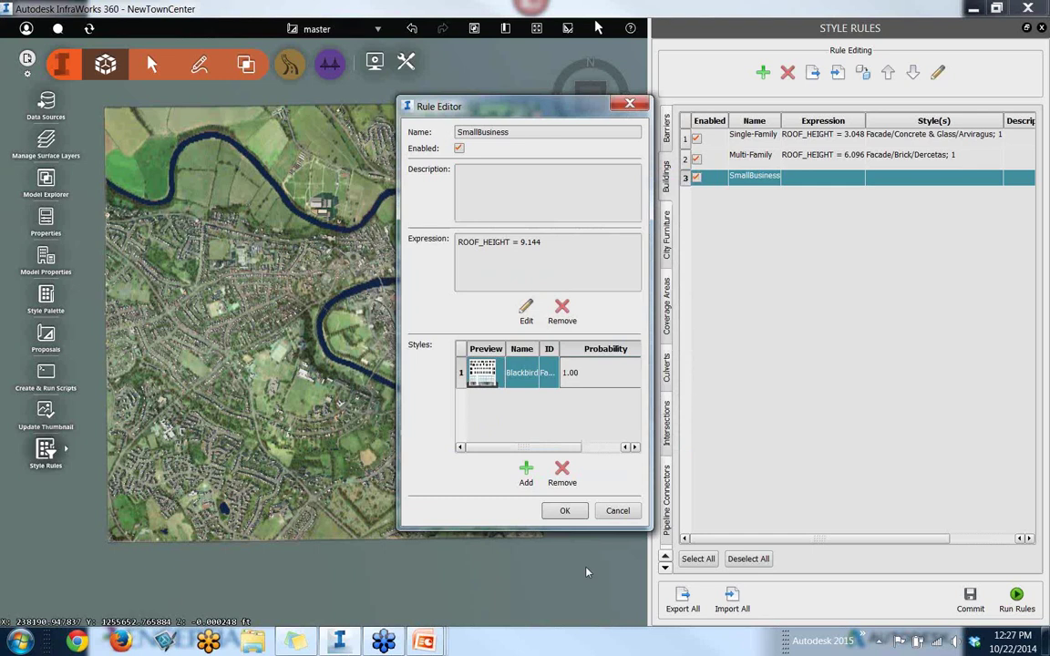
{"action": "left_click", "coordinate": [563, 511]}
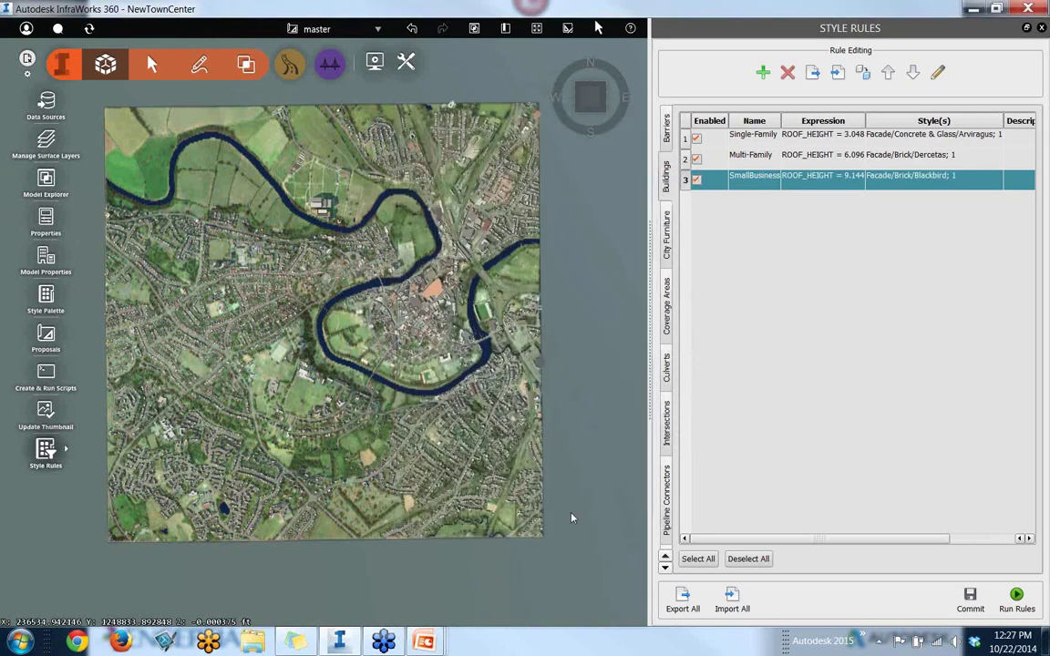
Add a fourth Buildings style rule named Apartments and open it for editing
{"action": "left_click", "coordinate": [763, 73]}
{"action": "type", "text": "Apartments"}
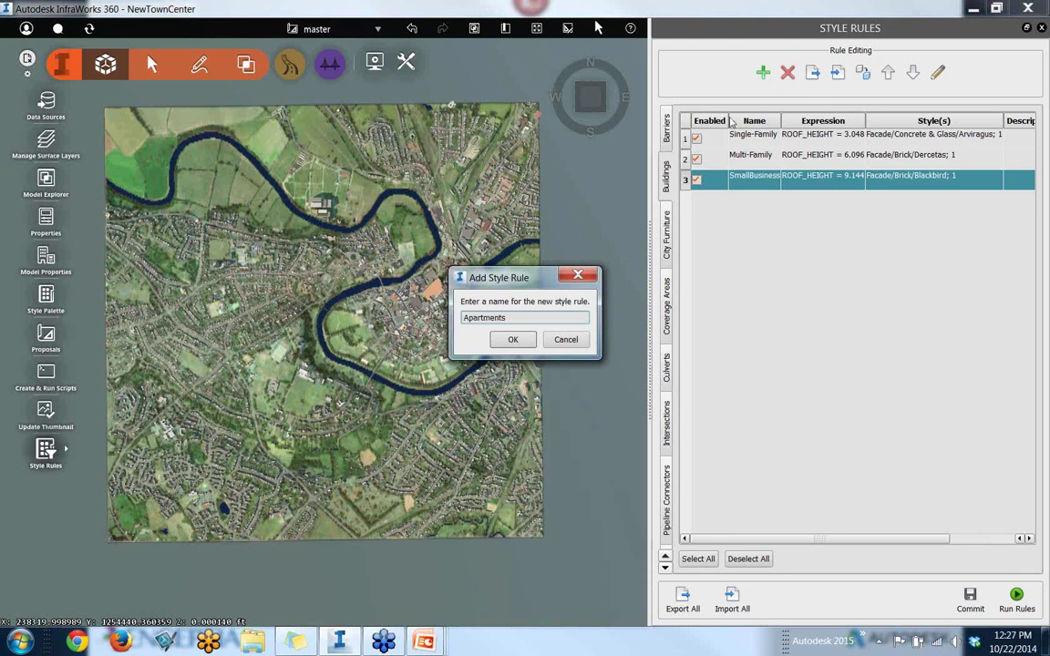
{"action": "left_click", "coordinate": [504, 341]}
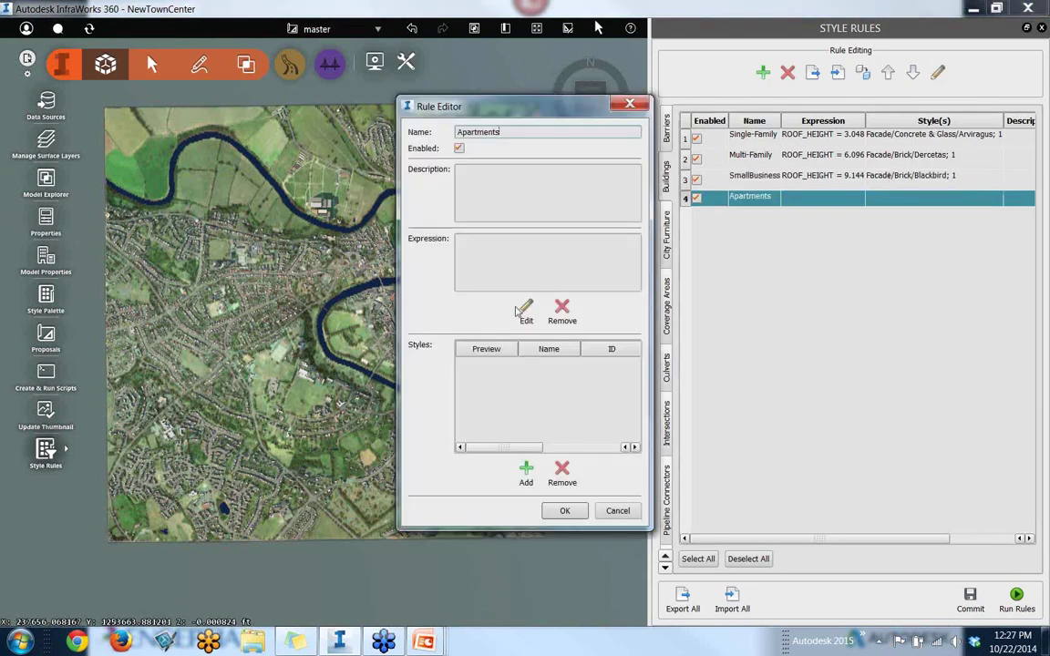
Begin the Apartments rule's filter expression with the ROOF_HEIGHT property and the equals operator
{"action": "left_click", "coordinate": [524, 311]}
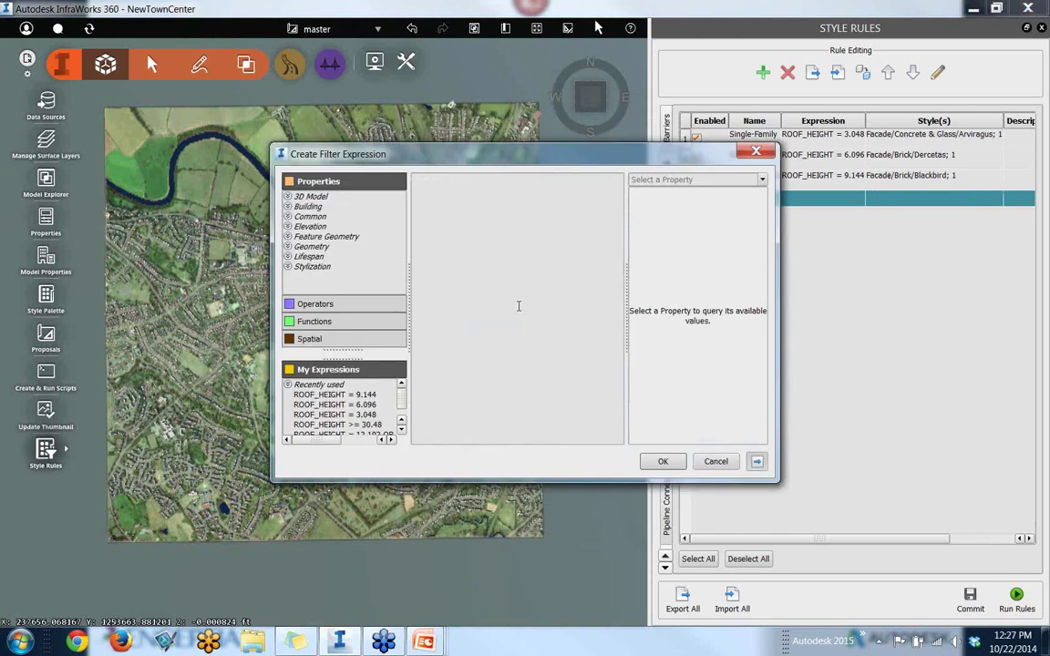
{"action": "left_click", "coordinate": [288, 208]}
{"action": "double_click", "coordinate": [314, 227]}
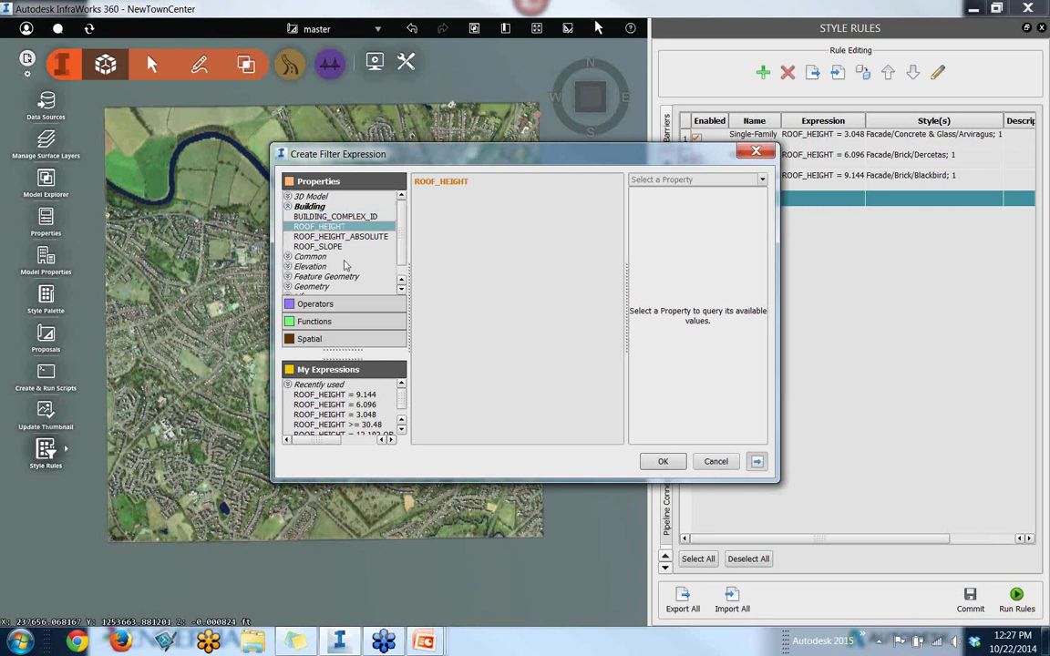
{"action": "left_click", "coordinate": [314, 304]}
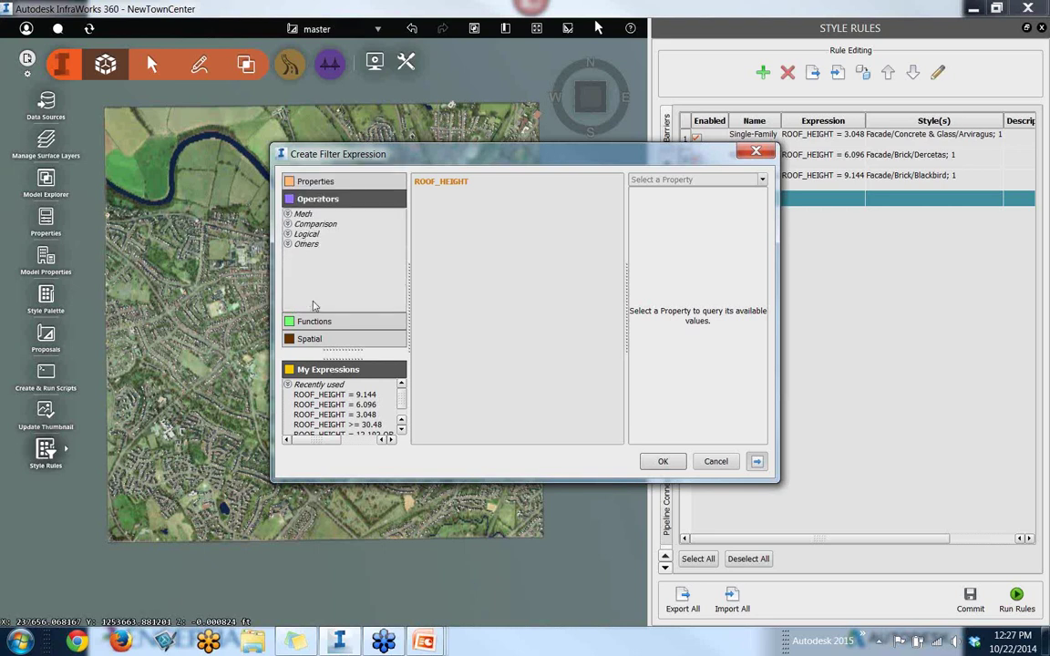
{"action": "double_click", "coordinate": [306, 225]}
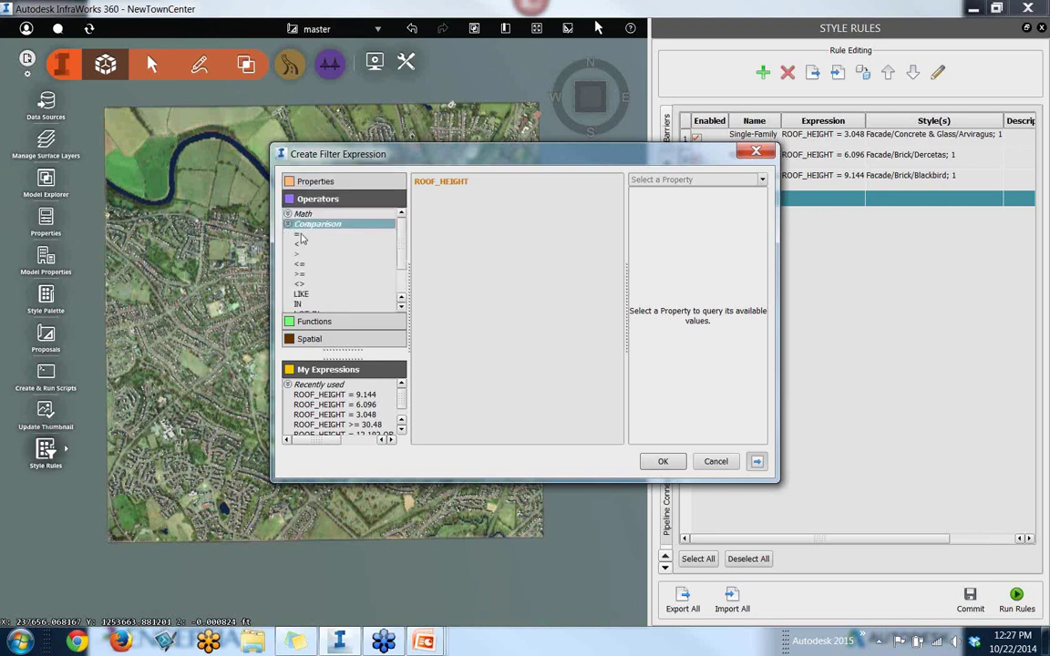
{"action": "double_click", "coordinate": [296, 234]}
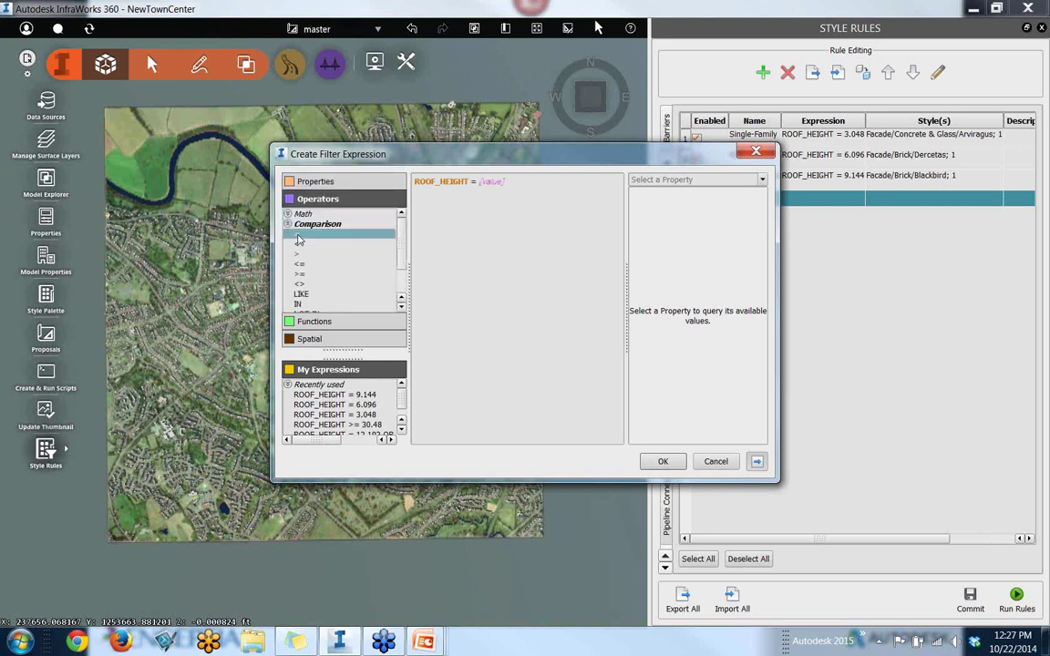
Fill the expression's value placeholder with 12.192 from the available ROOF_HEIGHT values
{"action": "double_click", "coordinate": [491, 182]}
{"action": "left_click", "coordinate": [762, 179]}
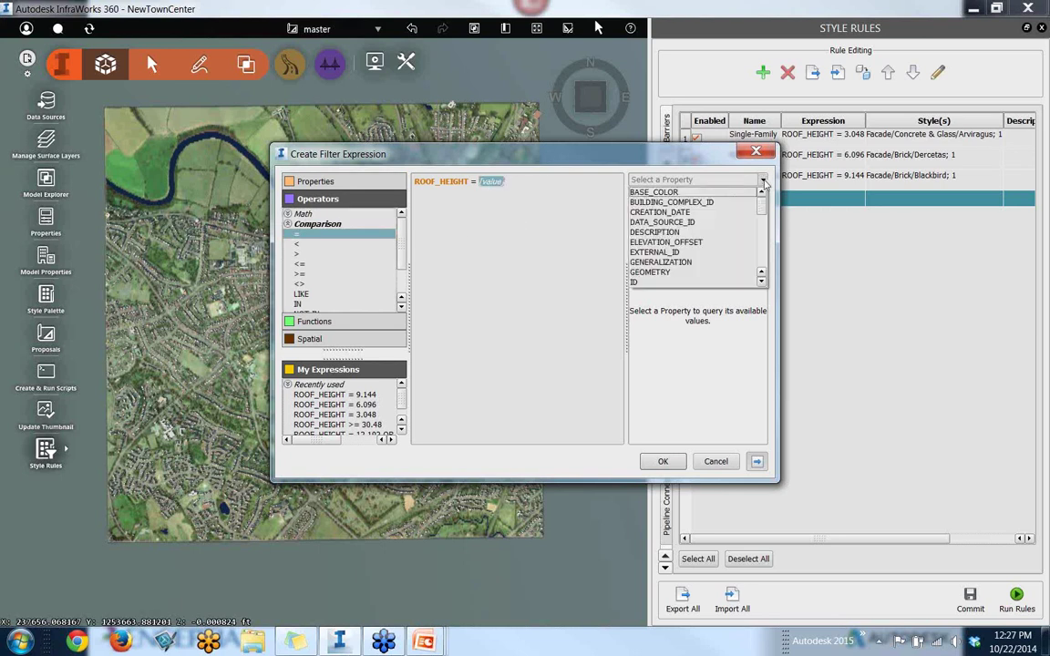
{"action": "scroll", "coordinate": [767, 255], "scroll_direction": "down", "scroll_amount": 5}
{"action": "scroll", "coordinate": [767, 255], "scroll_direction": "down", "scroll_amount": 2}
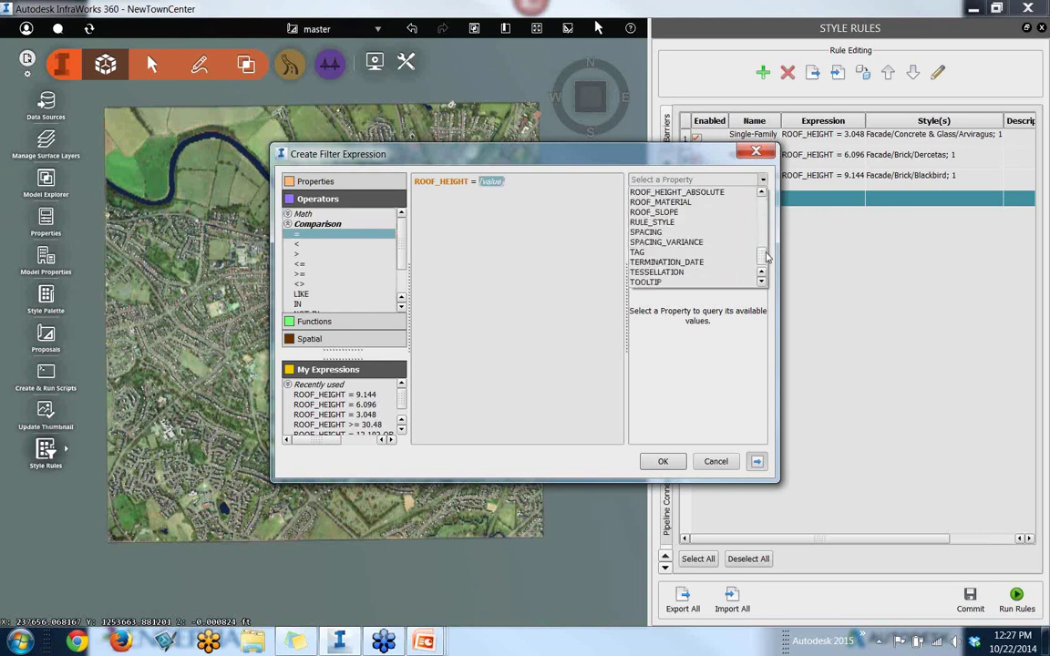
{"action": "scroll", "coordinate": [767, 257], "scroll_direction": "up", "scroll_amount": 1}
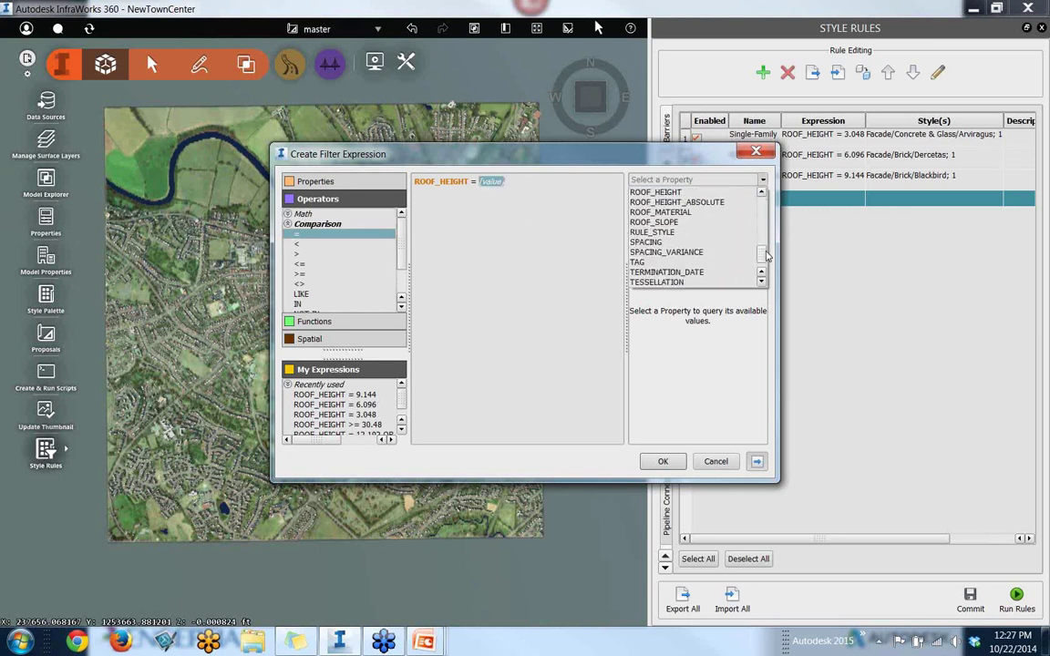
{"action": "left_click", "coordinate": [674, 192]}
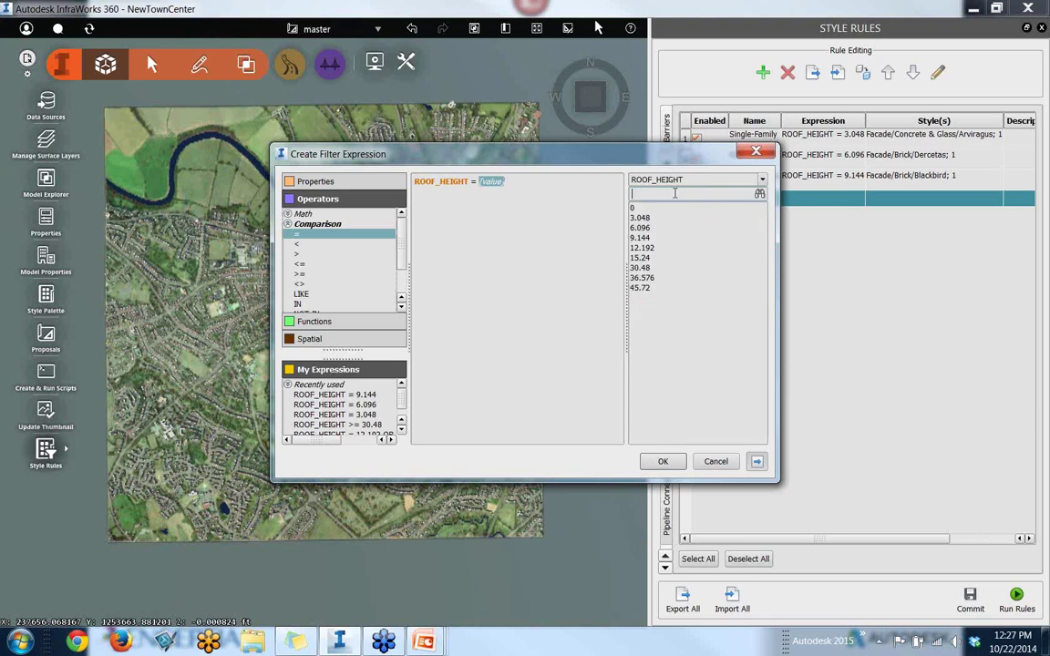
{"action": "double_click", "coordinate": [642, 248]}
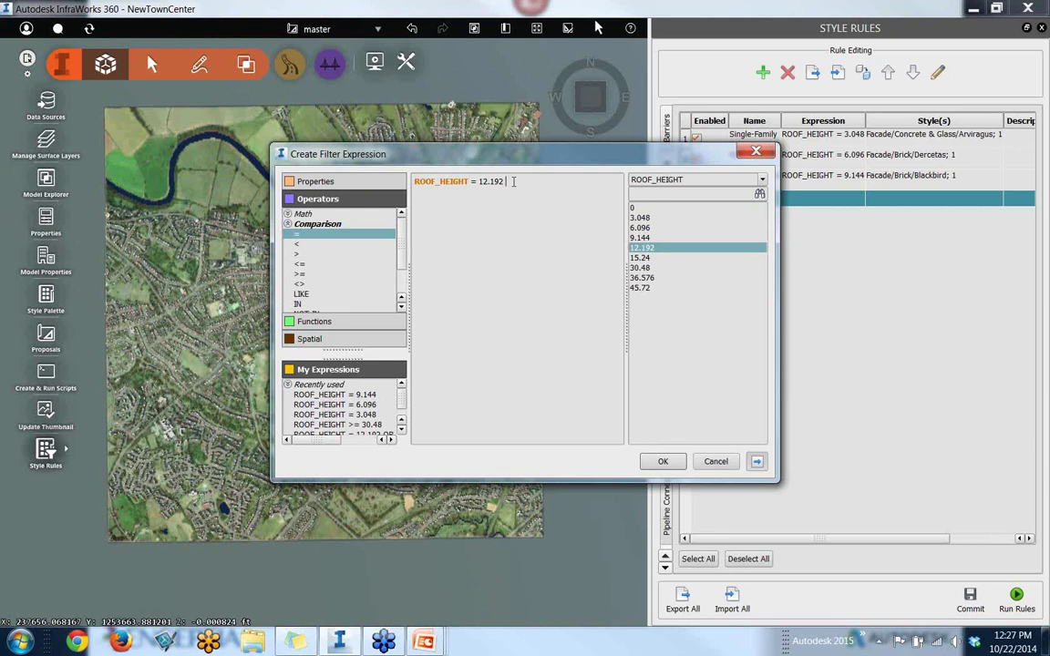
Extend the Apartments expression with the logical OR operator and a second ROOF_HEIGHT property
{"action": "left_click", "coordinate": [287, 225]}
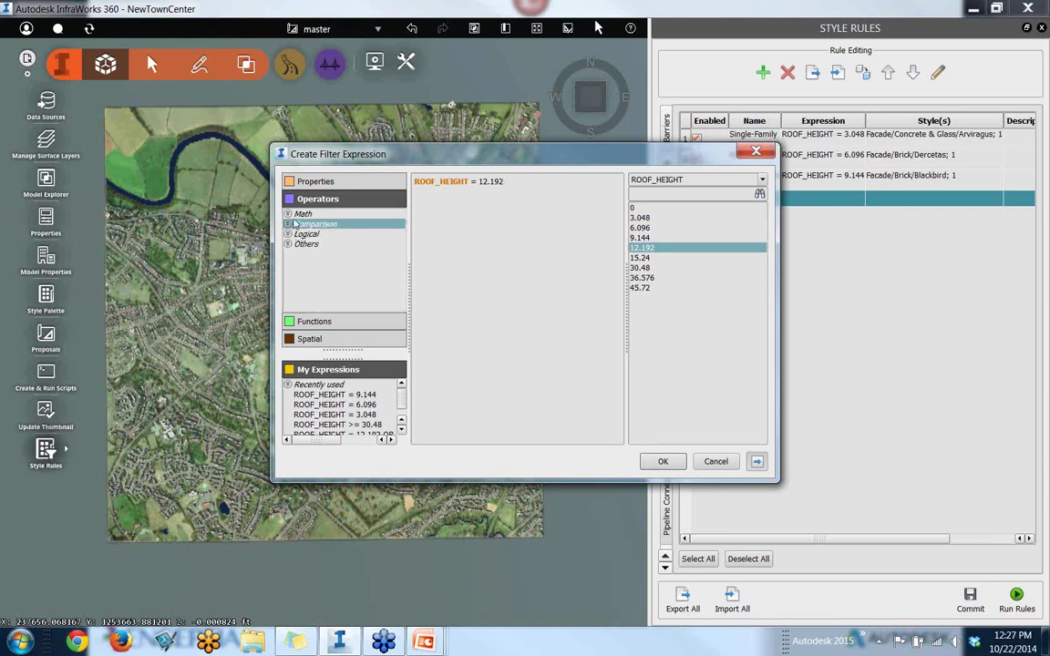
{"action": "left_click", "coordinate": [288, 234]}
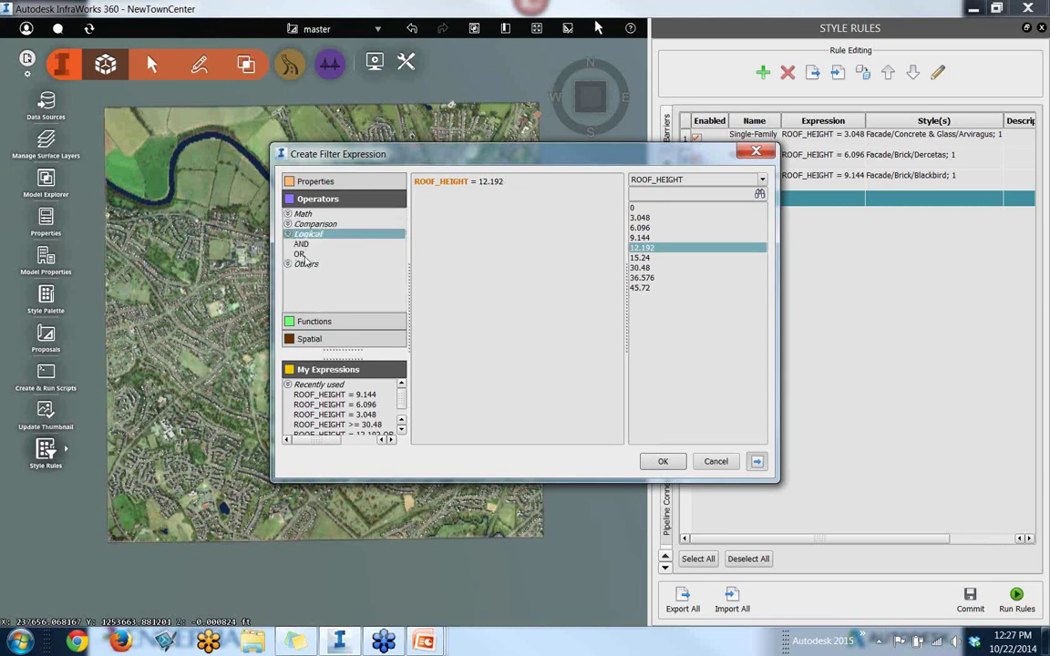
{"action": "double_click", "coordinate": [300, 255]}
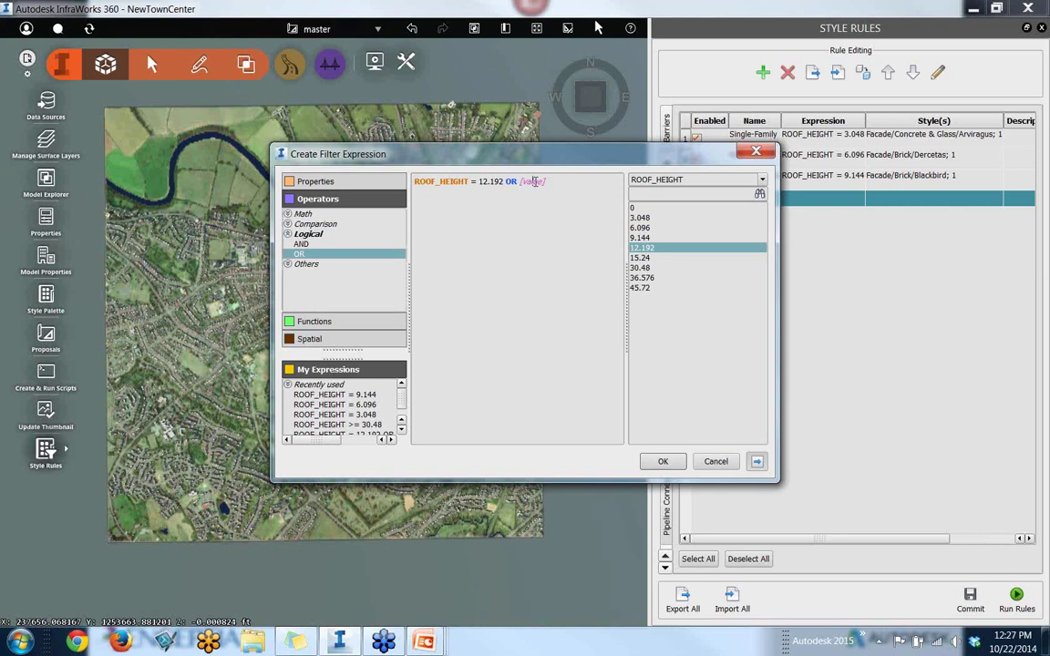
{"action": "left_click", "coordinate": [536, 181]}
{"action": "left_click", "coordinate": [301, 182]}
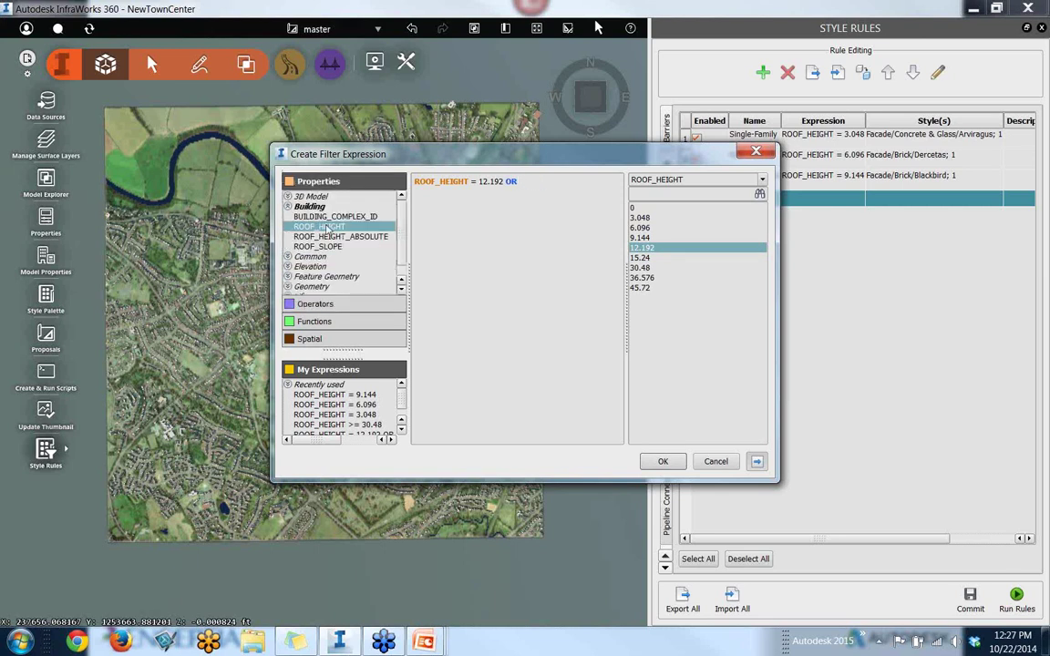
{"action": "double_click", "coordinate": [326, 226]}
{"action": "scroll", "coordinate": [363, 242], "scroll_direction": "down", "scroll_amount": 1}
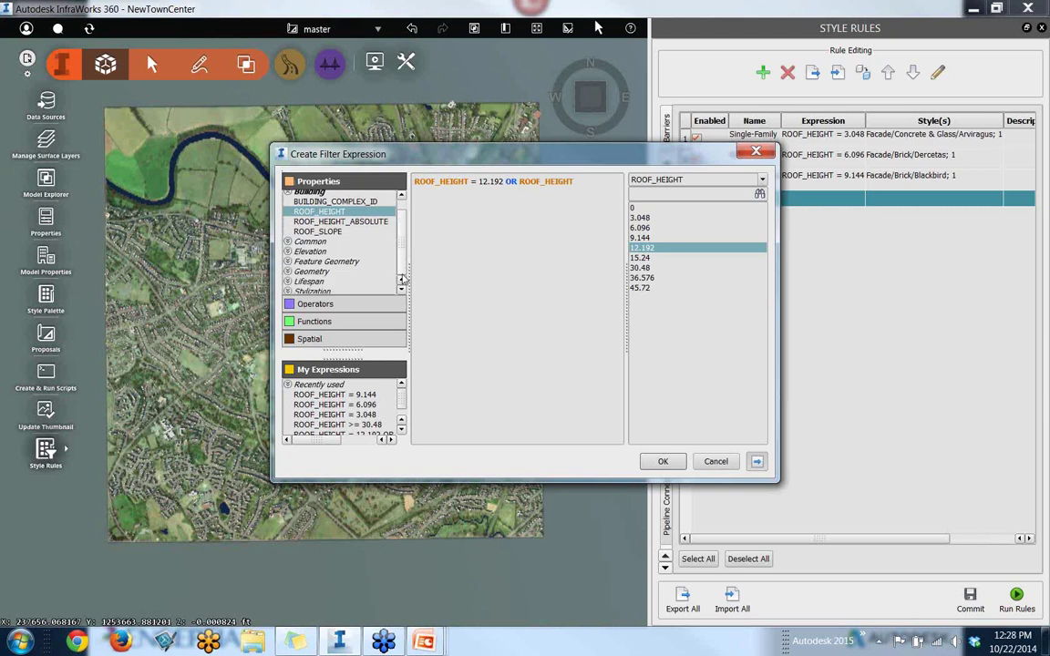
Complete the second condition of the Apartments expression as ROOF_HEIGHT = 15.24 and accept the filter
{"action": "left_click", "coordinate": [300, 305]}
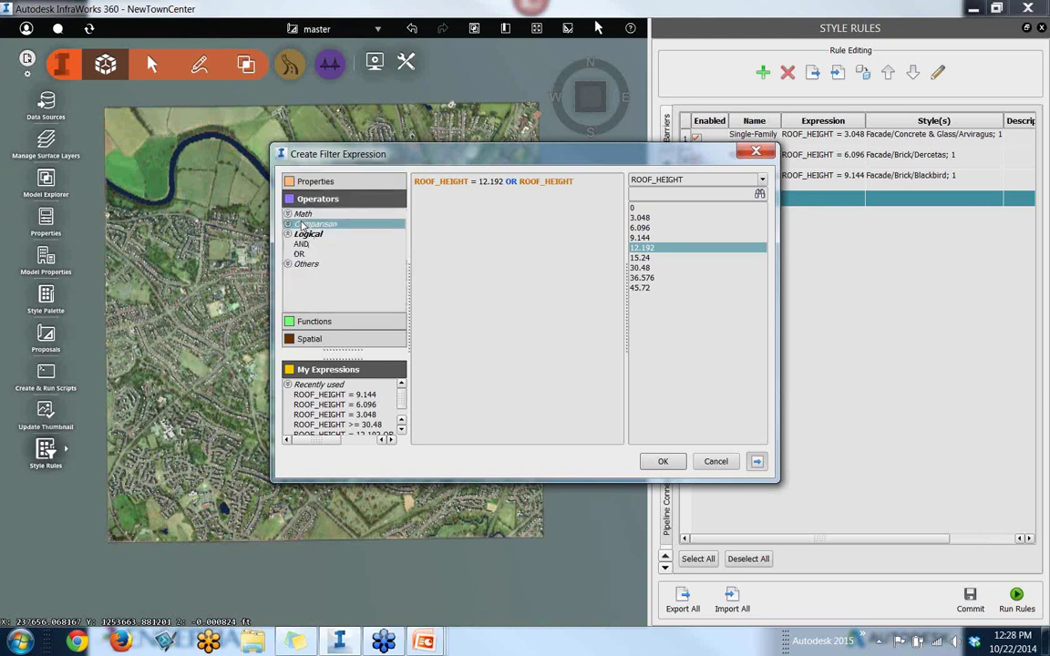
{"action": "left_click", "coordinate": [303, 224]}
{"action": "double_click", "coordinate": [299, 234]}
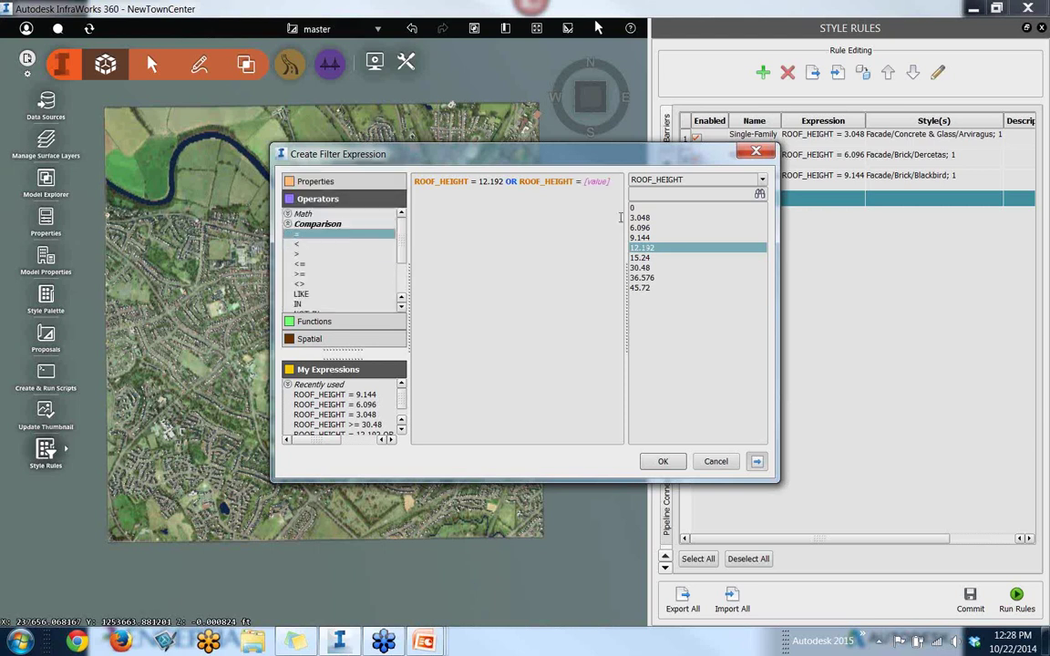
{"action": "double_click", "coordinate": [597, 182]}
{"action": "double_click", "coordinate": [640, 258]}
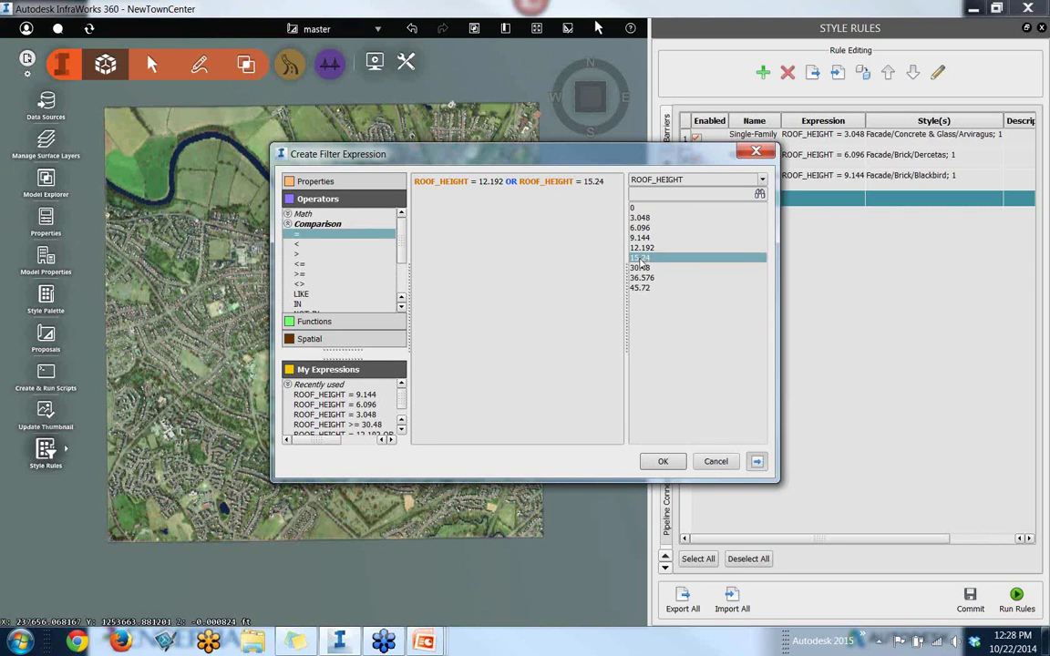
{"action": "left_click", "coordinate": [662, 460]}
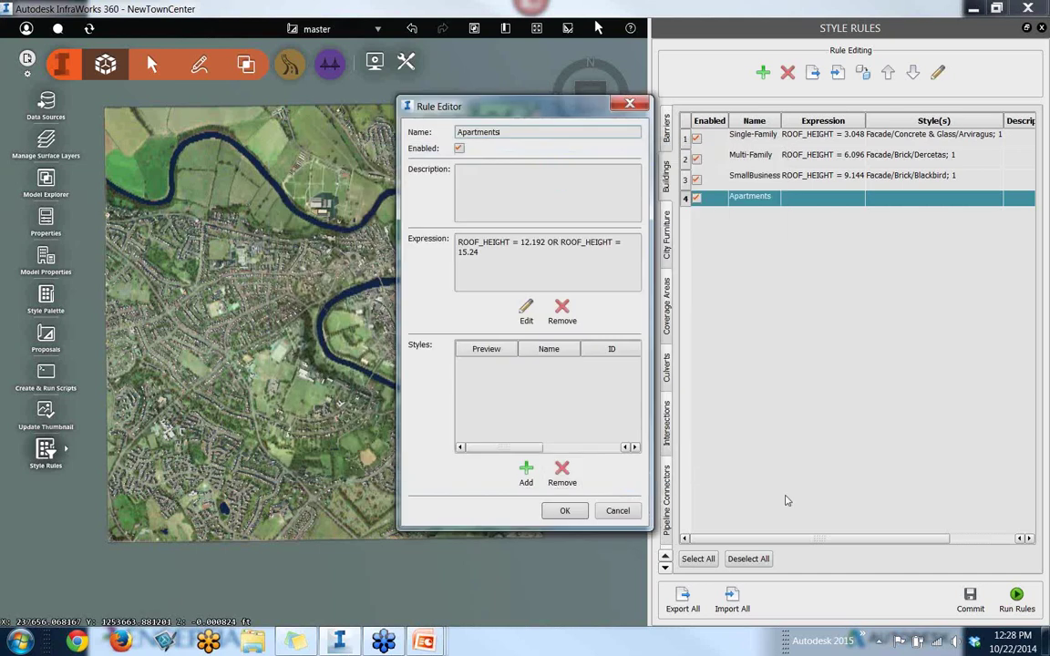
Assign the Aegeon facade from Facade/Brick to the Apartments rule and save the rule
{"action": "left_click", "coordinate": [526, 472]}
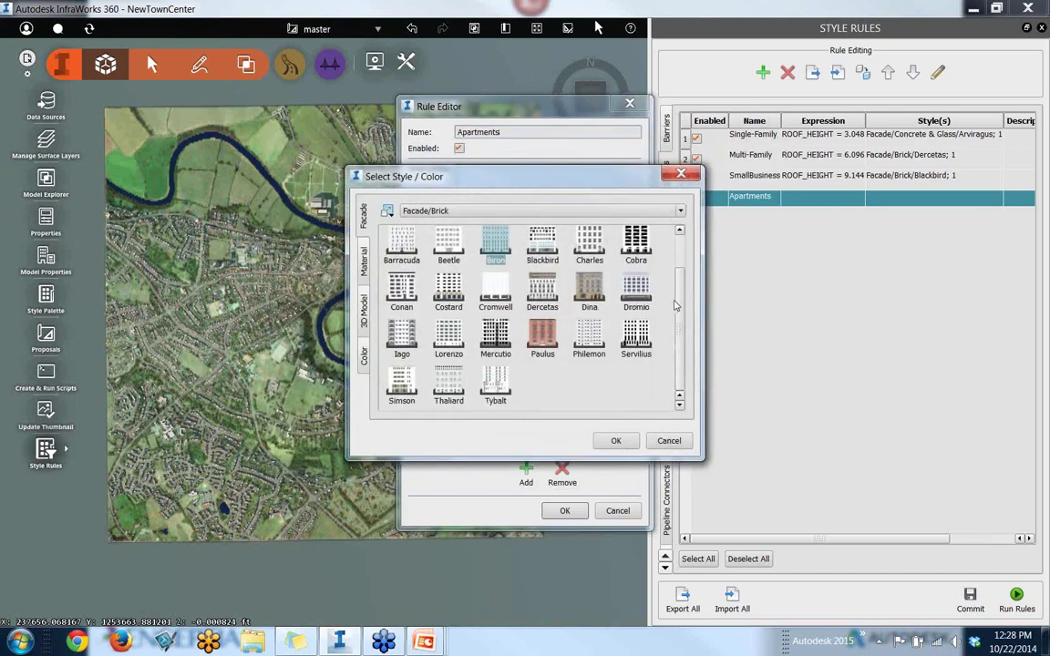
{"action": "left_click_drag", "start_coordinate": [677, 301], "coordinate": [674, 256]}
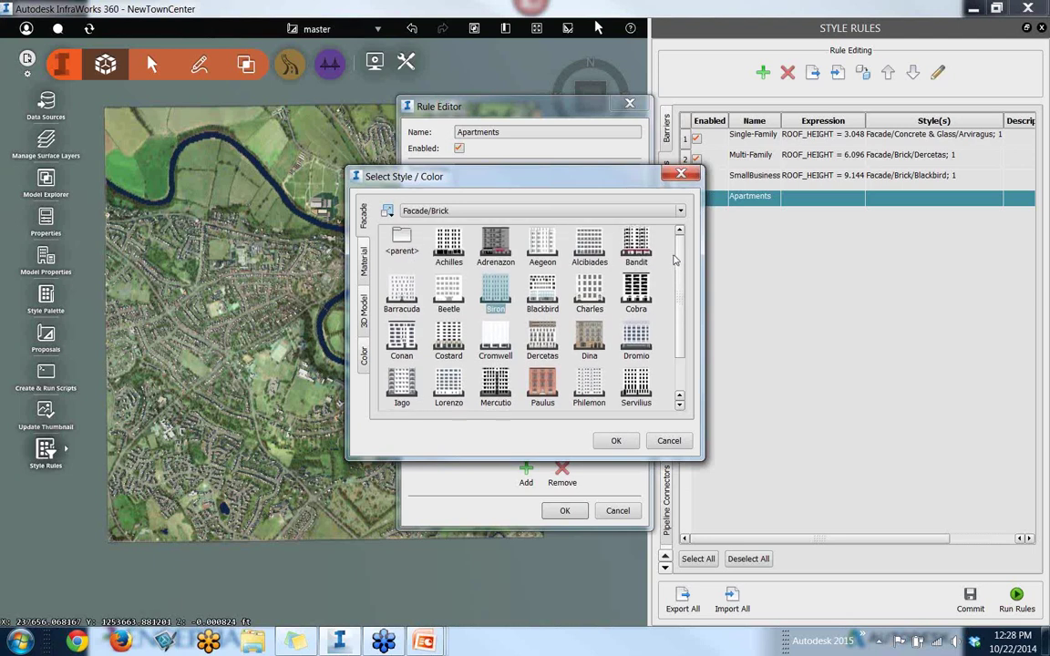
{"action": "double_click", "coordinate": [542, 244]}
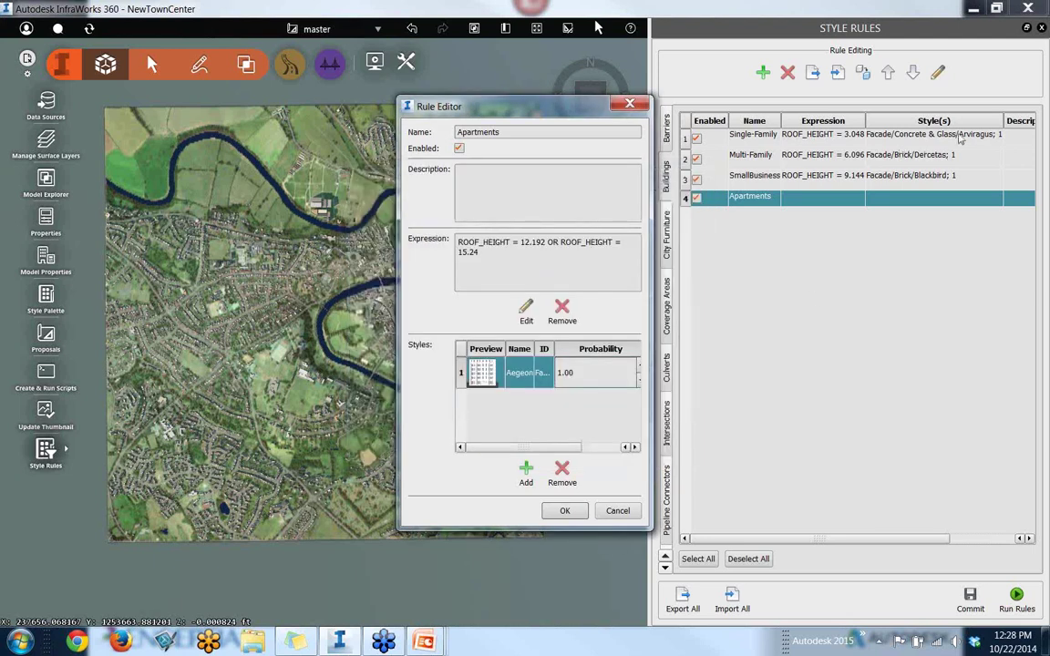
{"action": "left_click", "coordinate": [562, 511]}
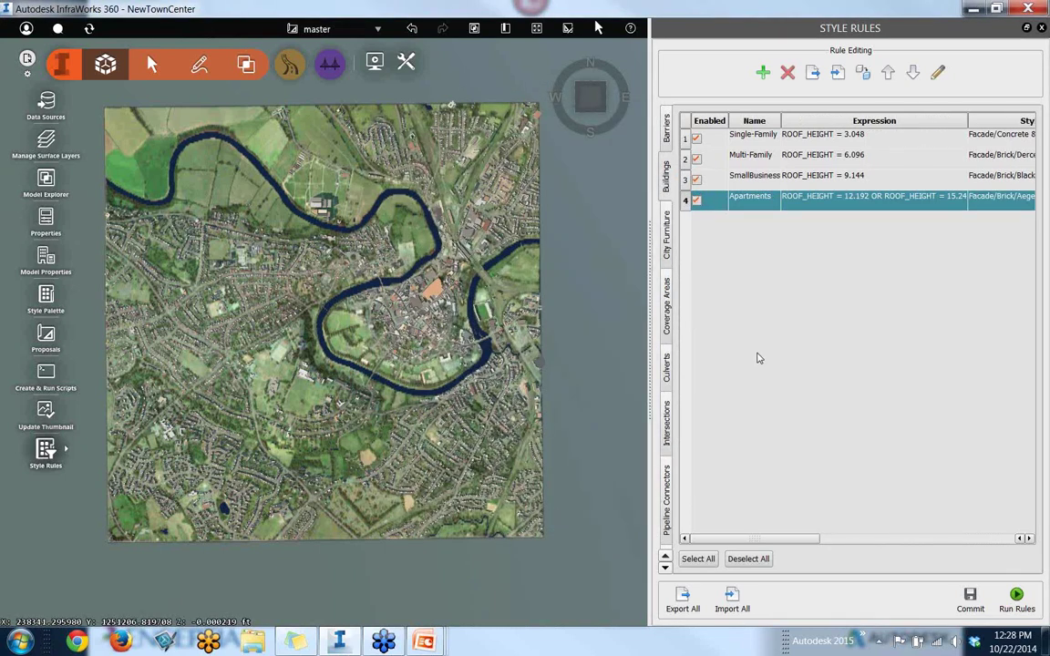
Add a fifth Buildings style rule named Offices and open it for editing
{"action": "left_click", "coordinate": [763, 71]}
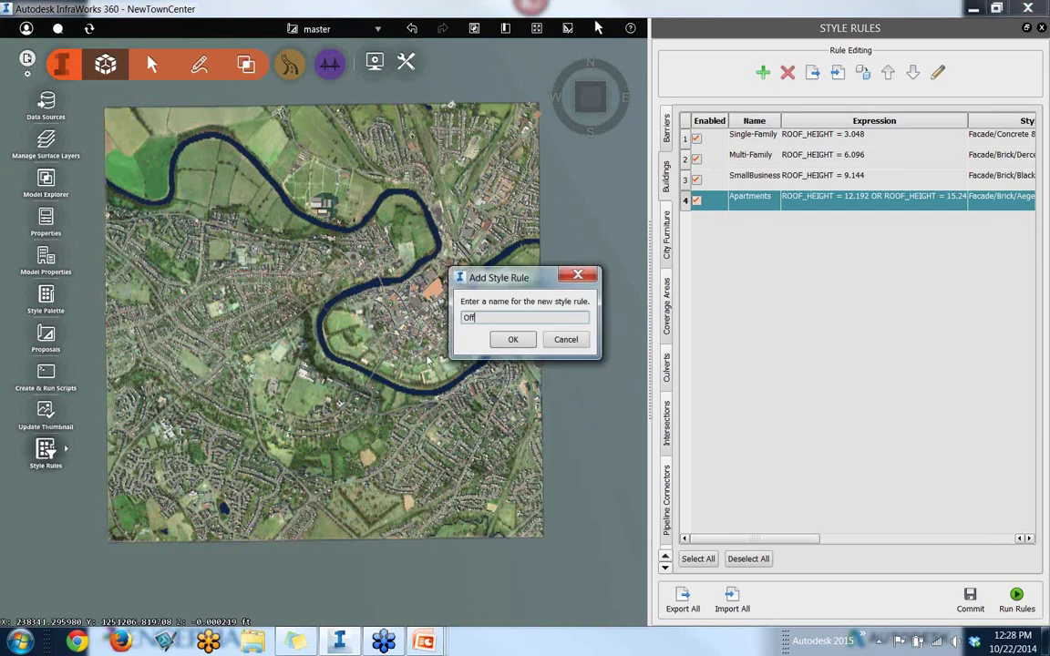
{"action": "left_click", "coordinate": [512, 339]}
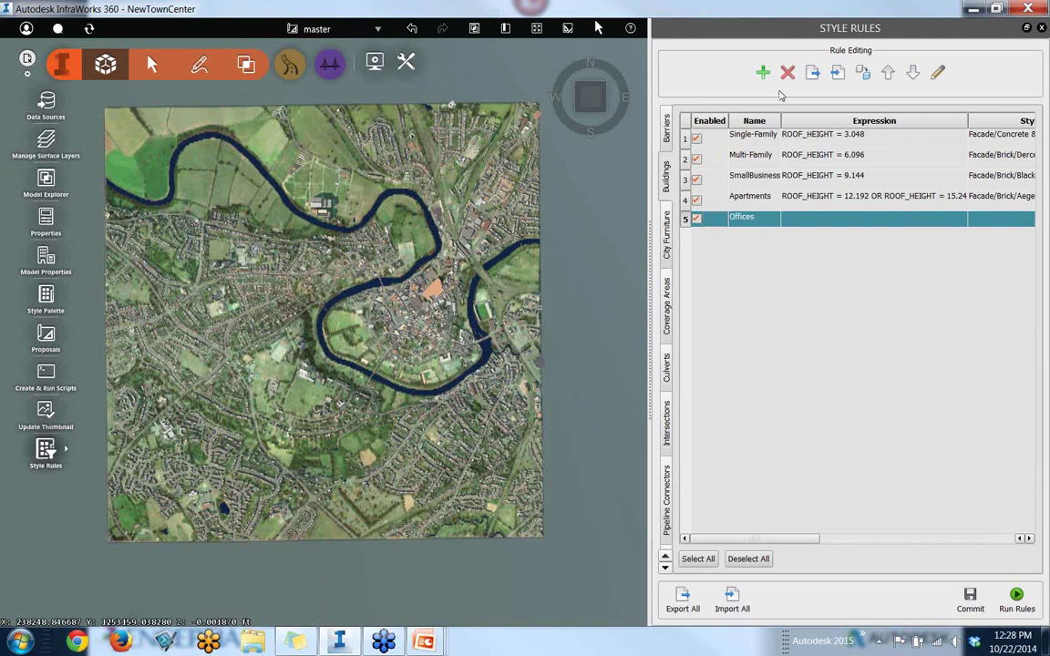
{"action": "left_click", "coordinate": [938, 72]}
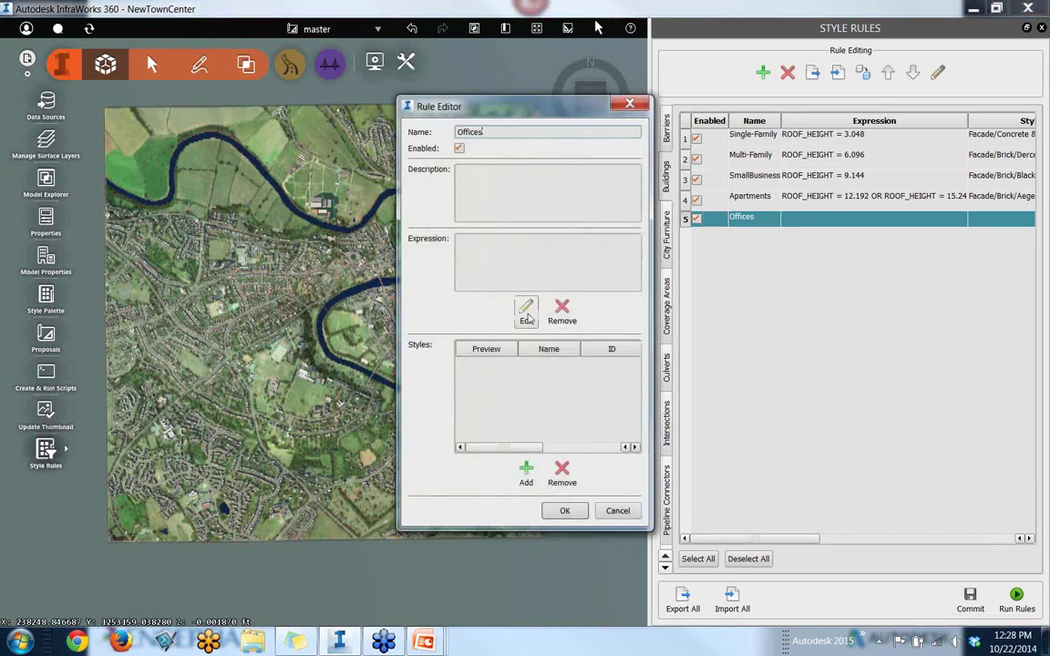
Begin the Offices rule's filter expression with the ROOF_HEIGHT property and the >= operator
{"action": "left_click", "coordinate": [527, 311]}
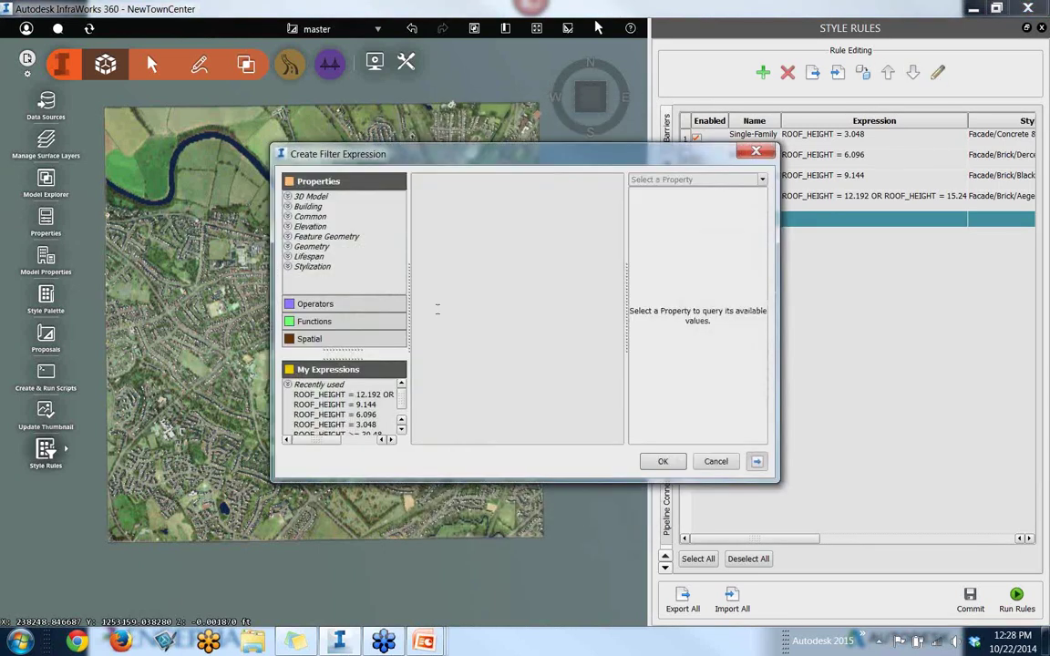
{"action": "double_click", "coordinate": [305, 207]}
{"action": "double_click", "coordinate": [324, 227]}
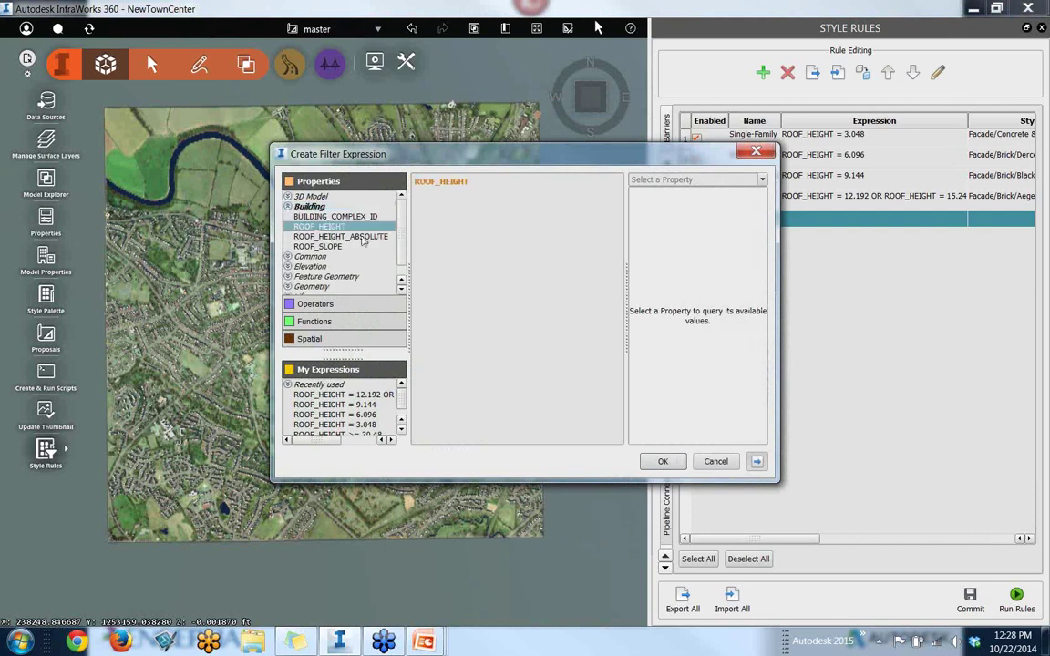
{"action": "left_click", "coordinate": [333, 305]}
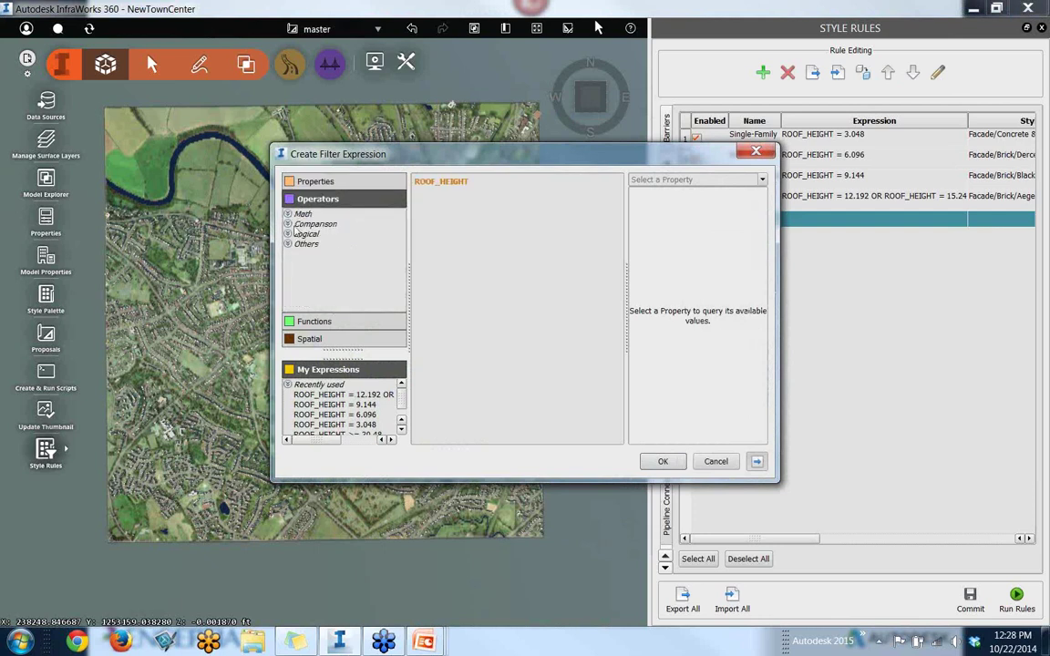
{"action": "double_click", "coordinate": [301, 225]}
{"action": "double_click", "coordinate": [301, 274]}
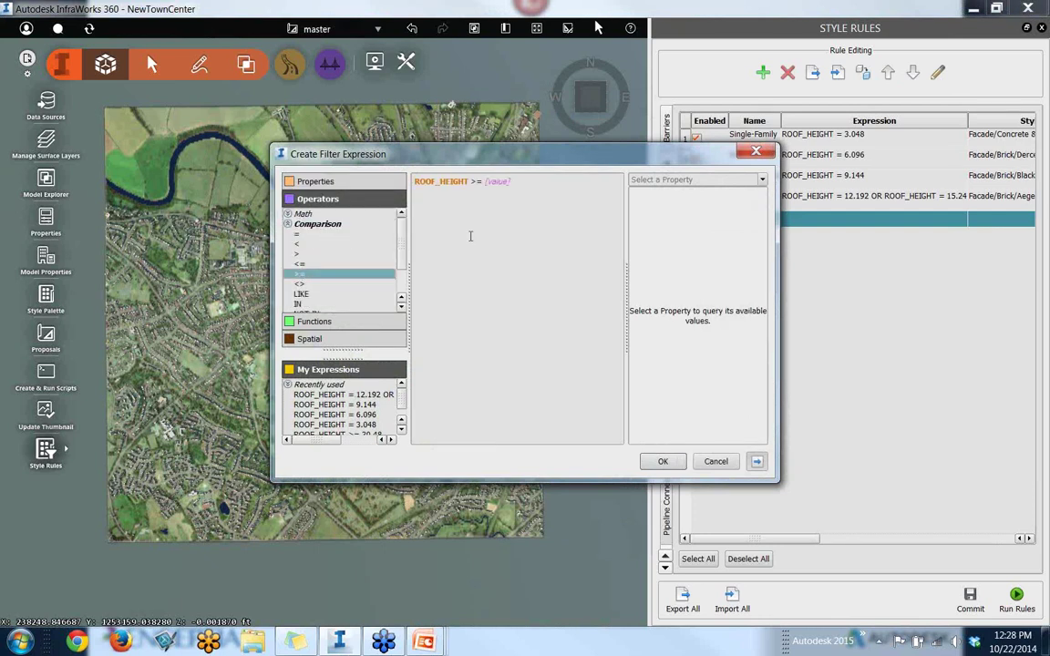
Set the Offices expression's comparison value to 30.48 from the ROOF_HEIGHT values and accept the filter
{"action": "double_click", "coordinate": [497, 182]}
{"action": "left_click", "coordinate": [763, 181]}
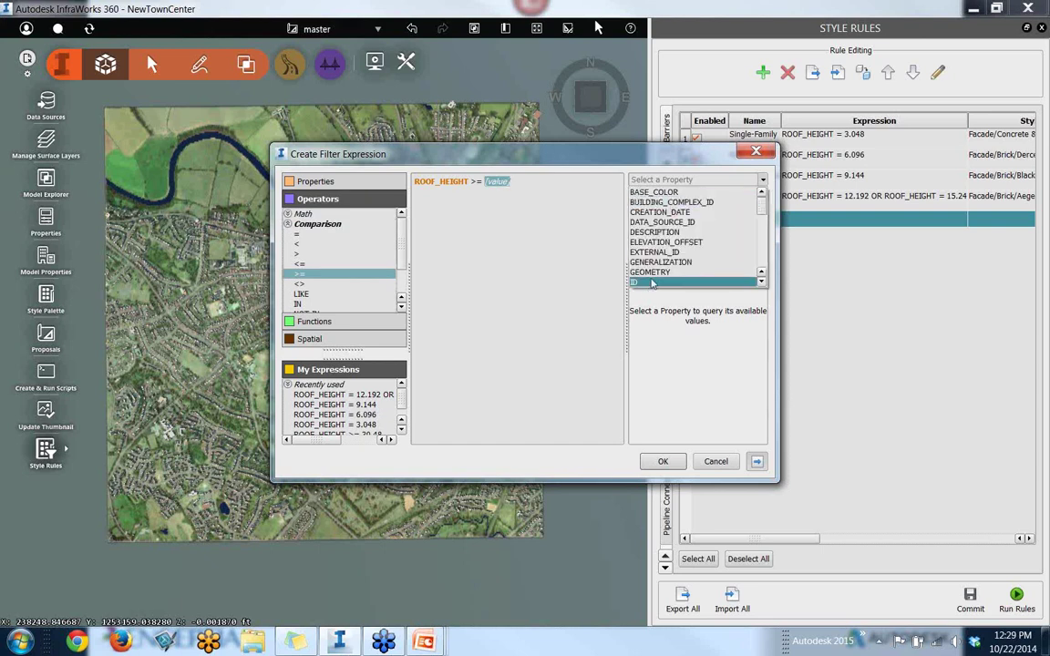
{"action": "scroll", "coordinate": [651, 260], "scroll_direction": "down", "scroll_amount": 2}
{"action": "scroll", "coordinate": [651, 259], "scroll_direction": "down", "scroll_amount": 5}
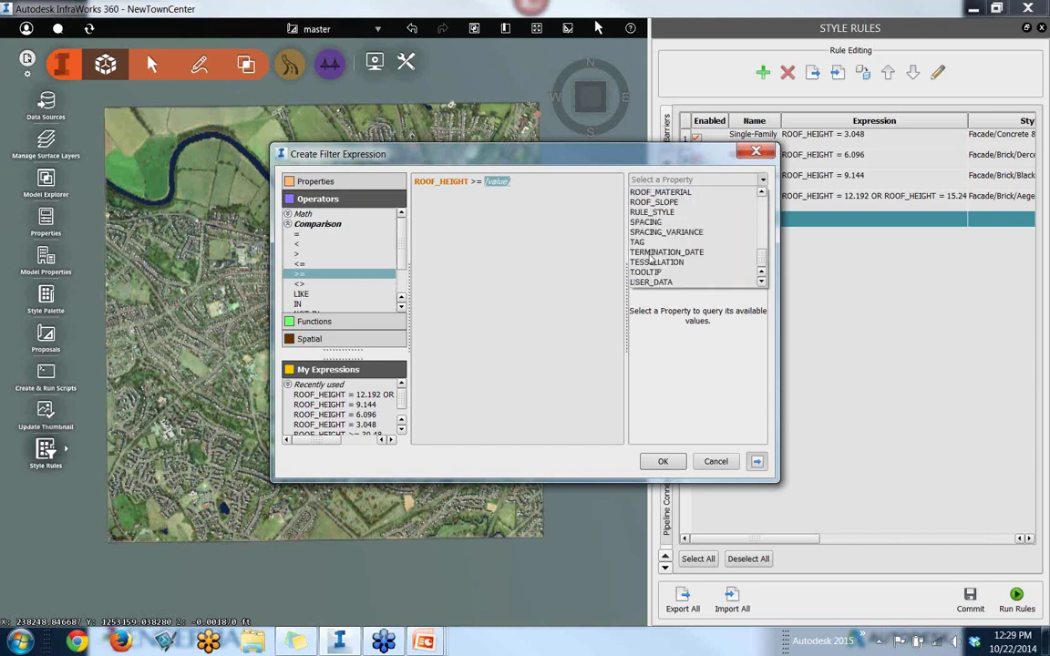
{"action": "scroll", "coordinate": [651, 260], "scroll_direction": "up", "scroll_amount": 3}
{"action": "left_click", "coordinate": [650, 211]}
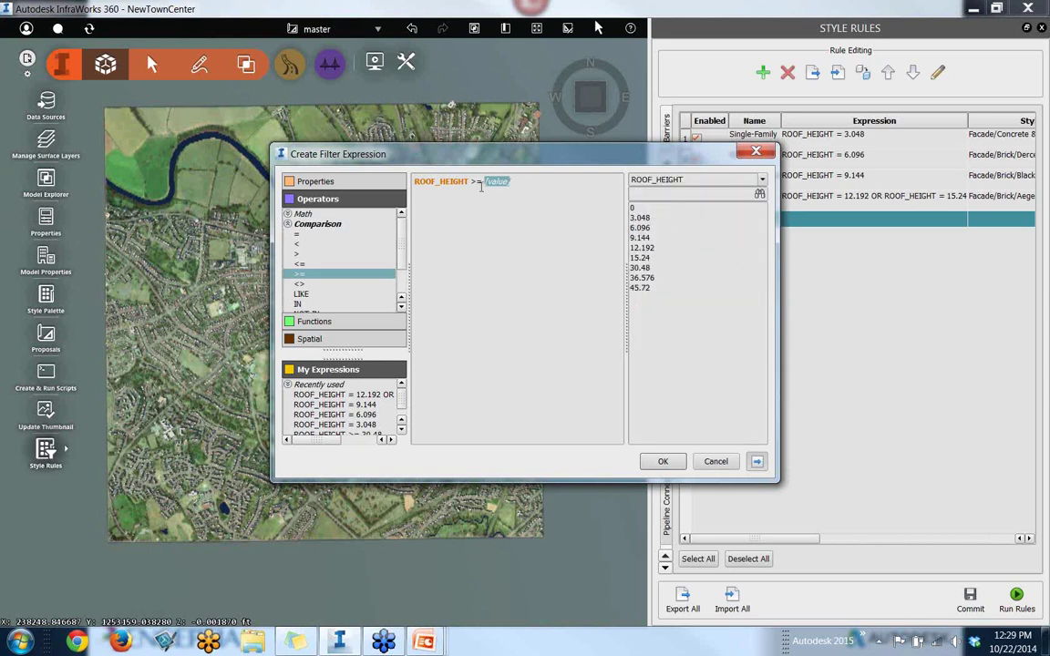
{"action": "double_click", "coordinate": [643, 269]}
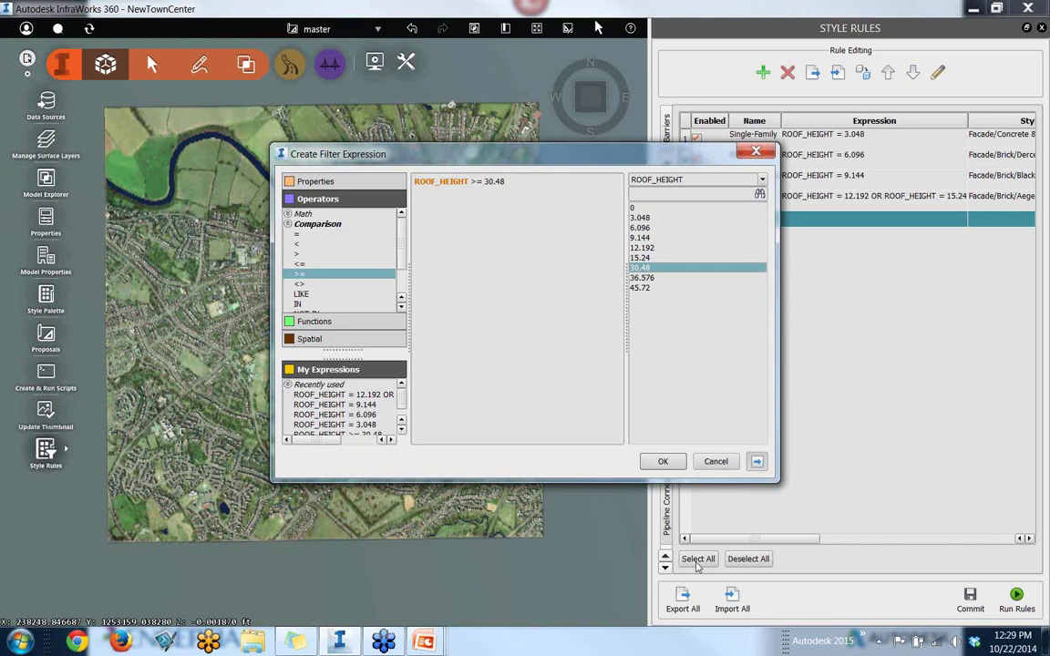
{"action": "left_click", "coordinate": [663, 462]}
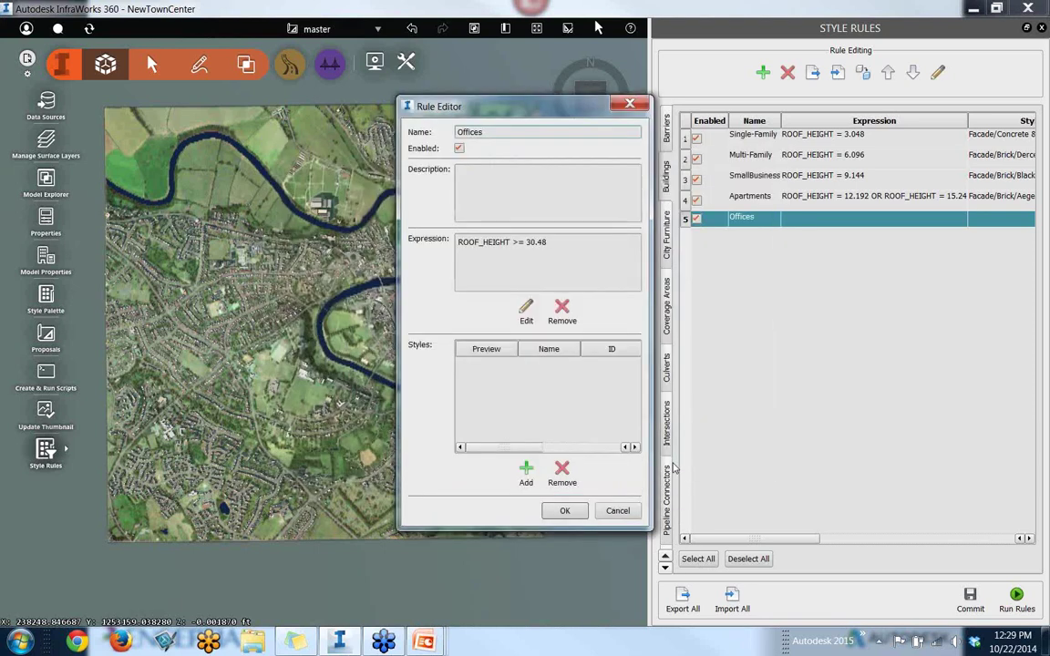
Assign the Scaffold facade from Facade/Metal & Glass to the Offices rule, then run the building style rules
{"action": "left_click", "coordinate": [526, 474]}
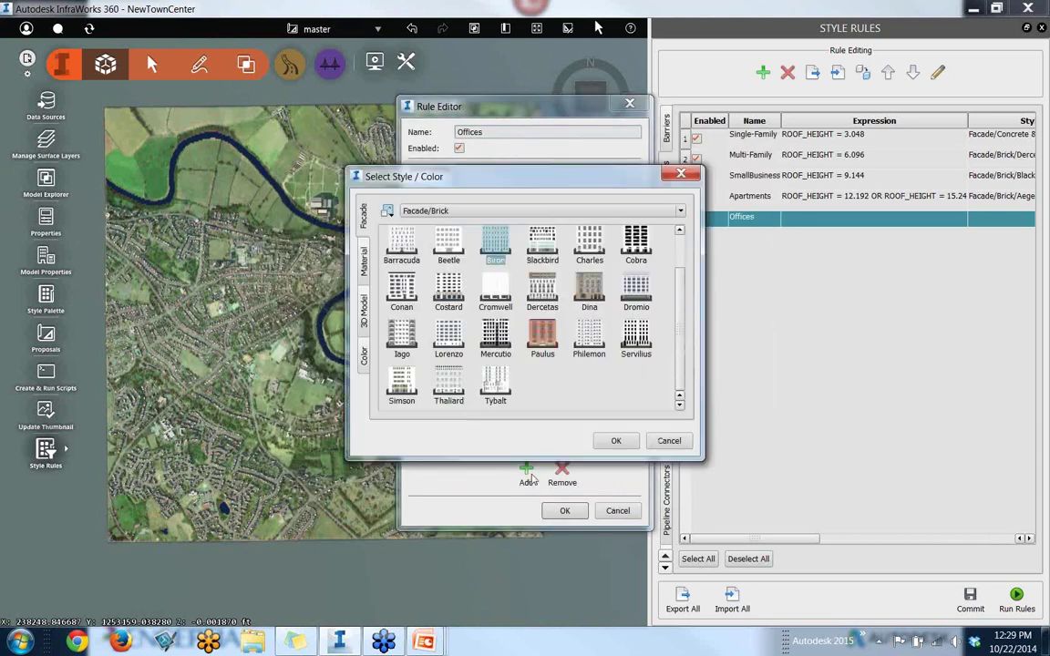
{"action": "left_click", "coordinate": [485, 212]}
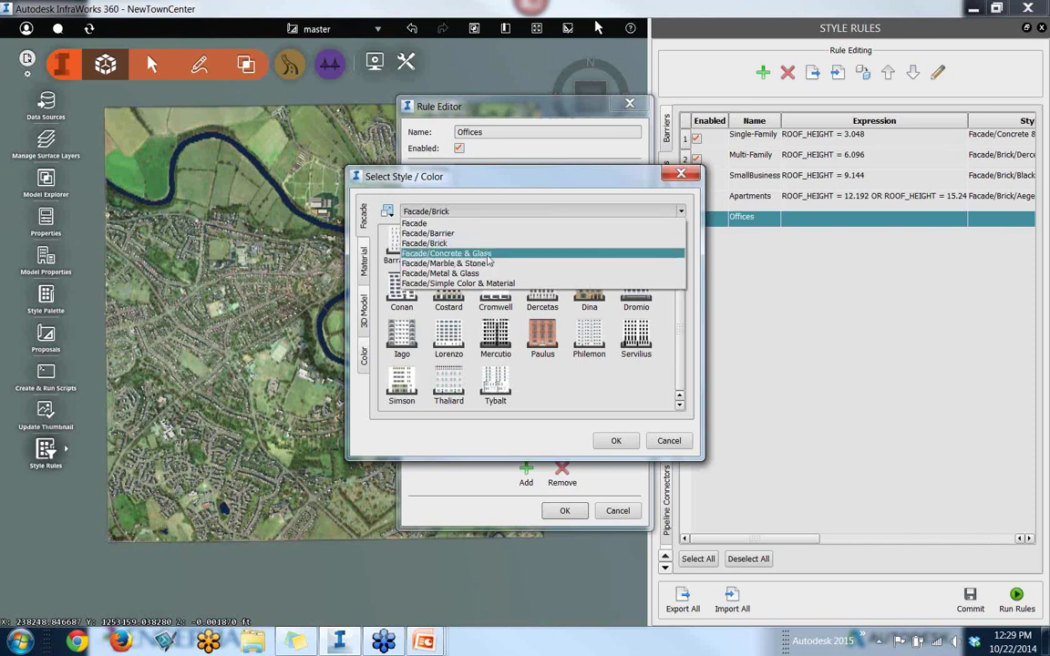
{"action": "left_click", "coordinate": [489, 254]}
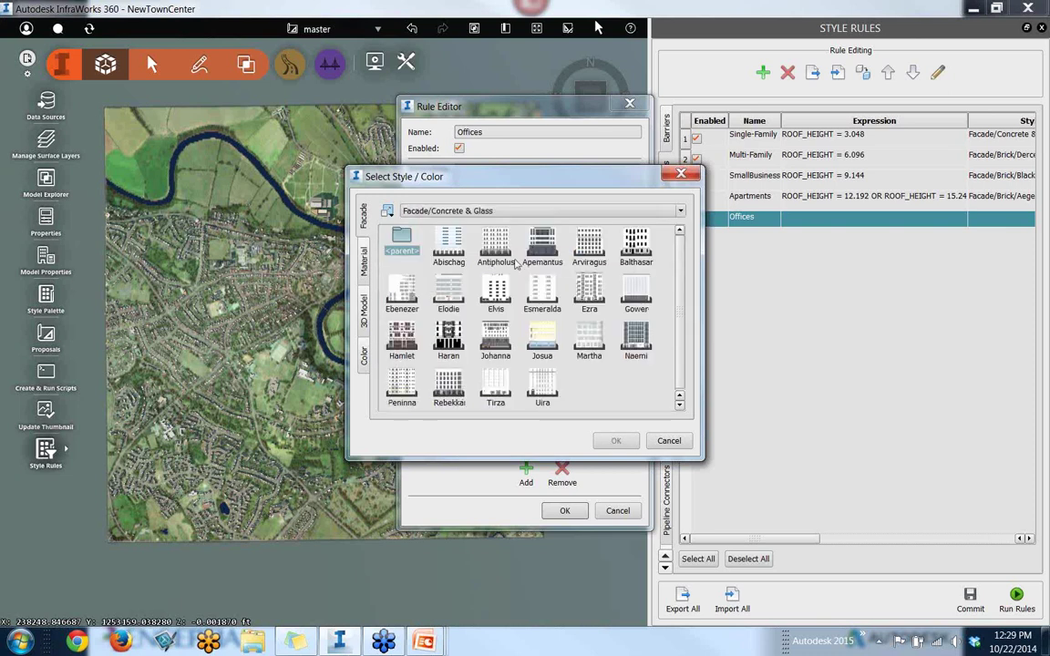
{"action": "left_click", "coordinate": [490, 213]}
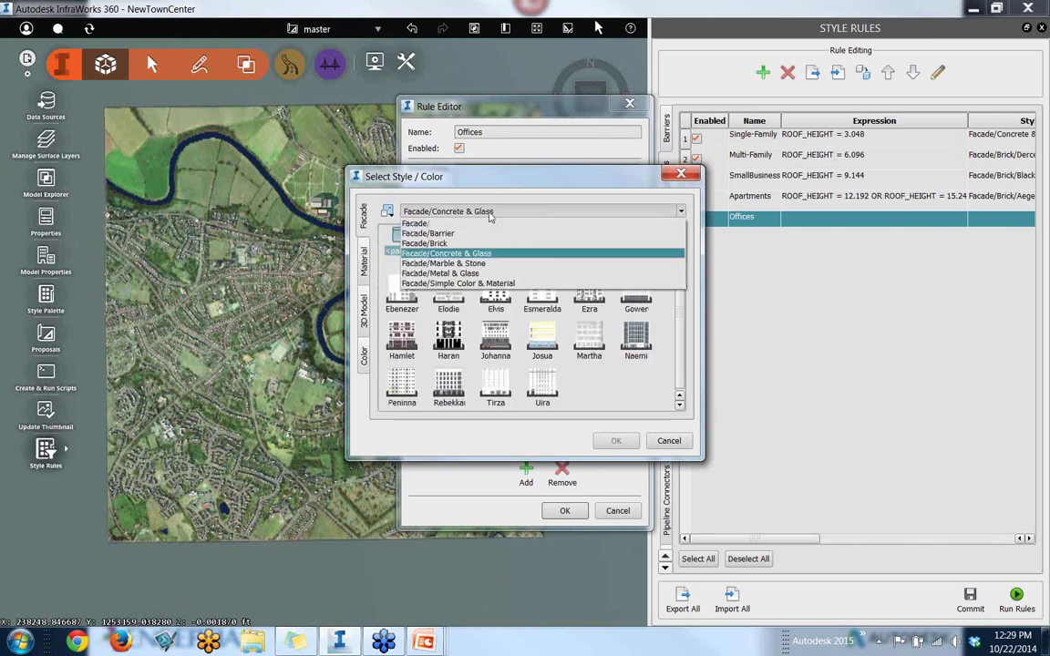
{"action": "left_click", "coordinate": [474, 273]}
{"action": "left_click", "coordinate": [497, 249]}
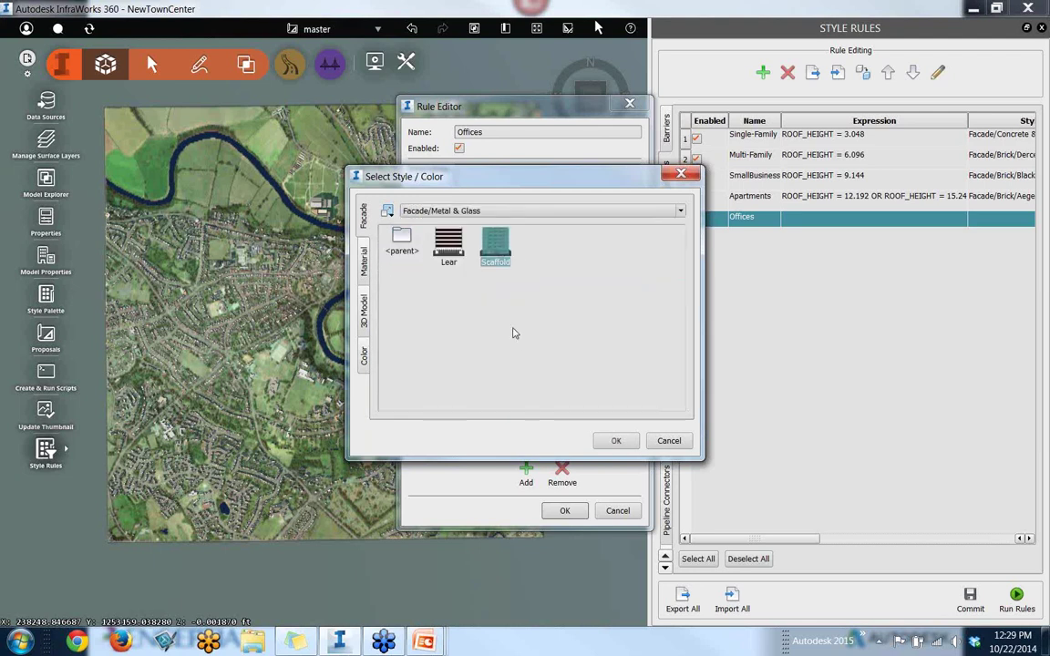
{"action": "double_click", "coordinate": [496, 246]}
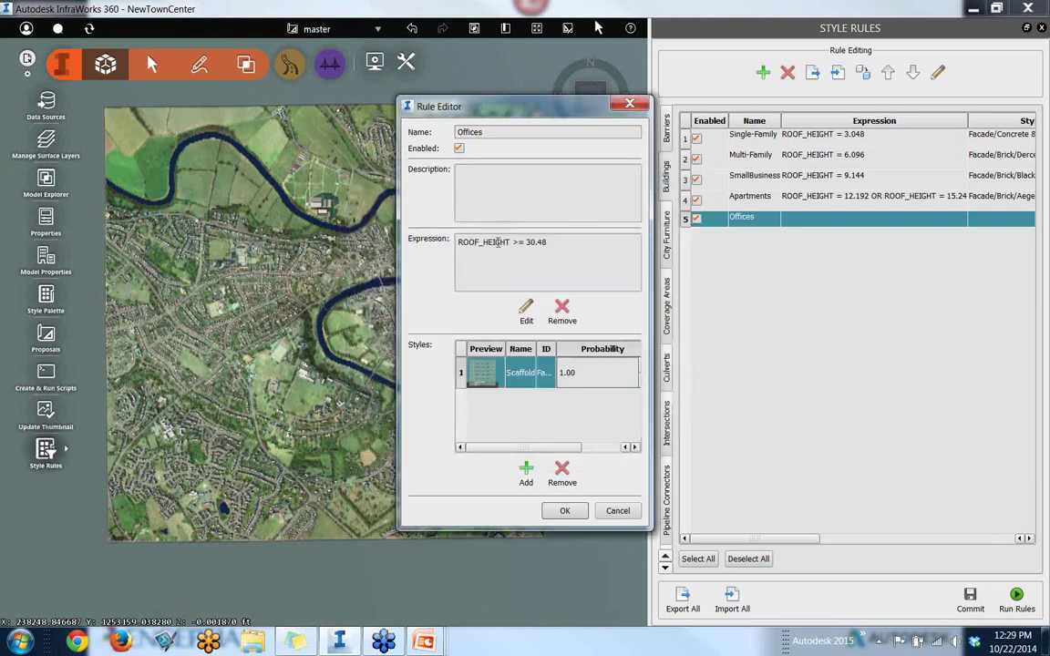
{"action": "left_click", "coordinate": [565, 512]}
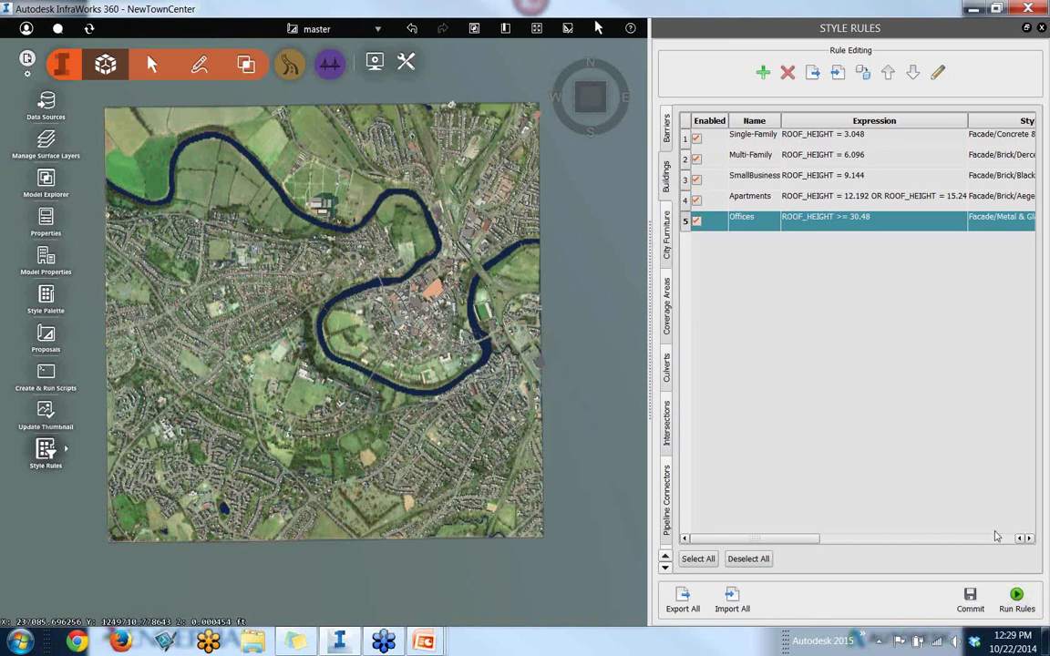
{"action": "left_click", "coordinate": [1016, 598]}
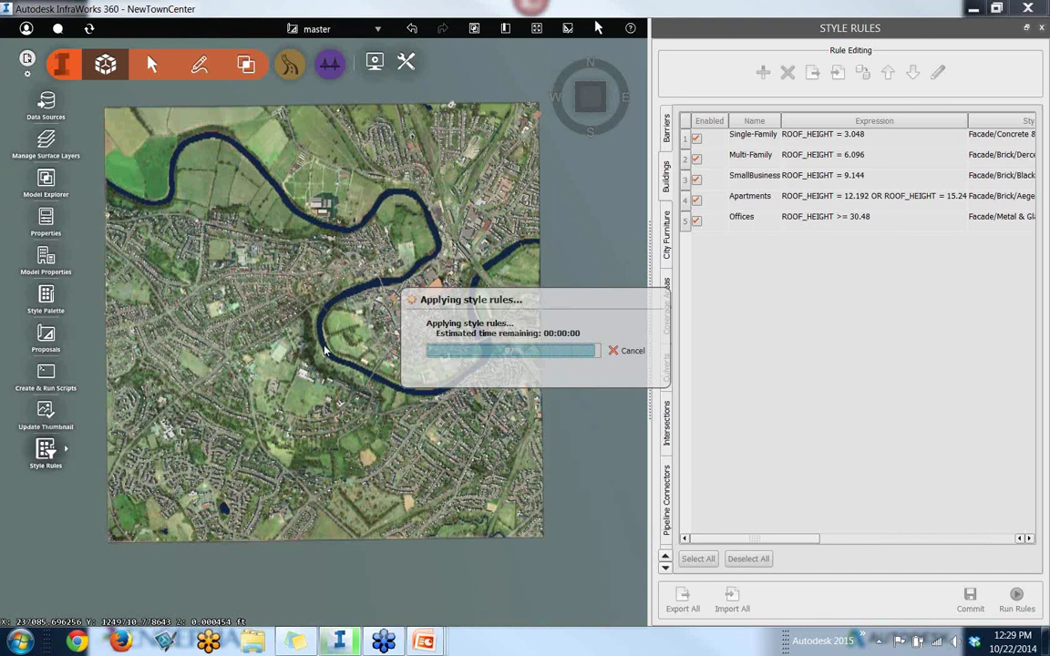
Examine the restyled buildings in 3D, from the tall block and surrounding houses to the curved-front building beside the river
{"action": "middle_click_drag", "start_coordinate": [324, 351], "coordinate": [306, 298]}
{"action": "scroll", "coordinate": [307, 298], "scroll_direction": "up", "scroll_amount": 6}
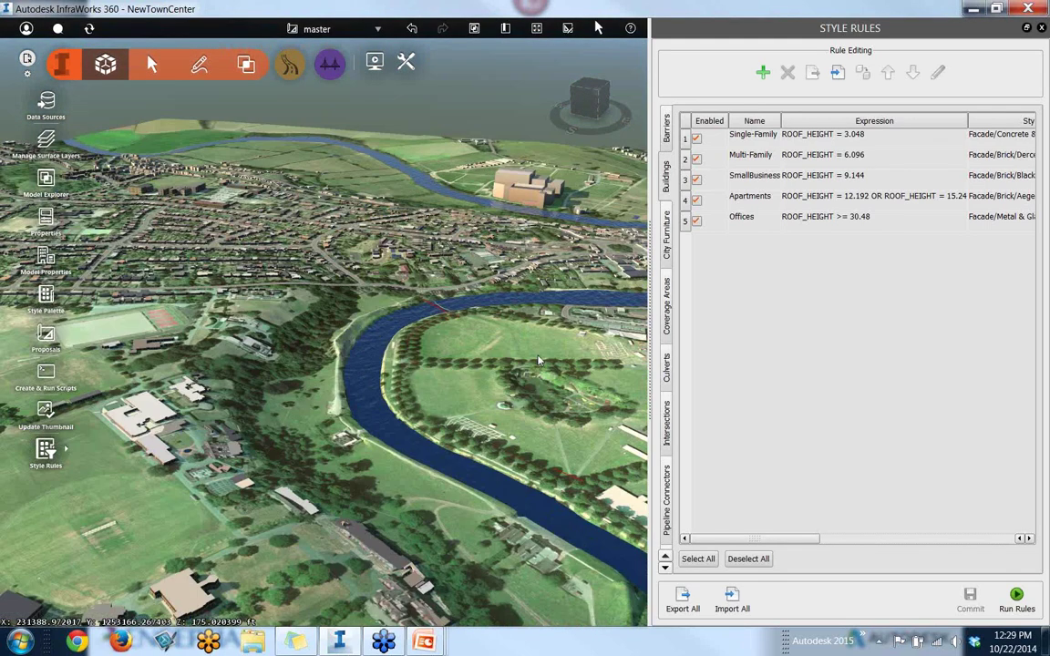
{"action": "left_click_drag", "start_coordinate": [339, 441], "coordinate": [427, 370]}
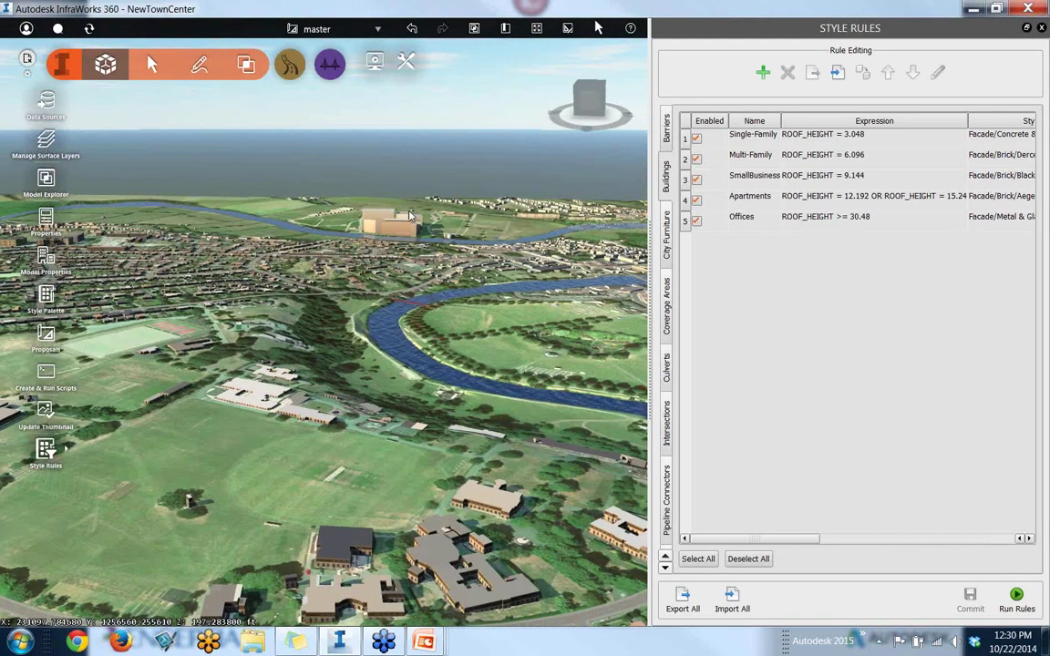
{"action": "scroll", "coordinate": [408, 230], "scroll_direction": "up", "scroll_amount": 5}
{"action": "scroll", "coordinate": [408, 230], "scroll_direction": "up", "scroll_amount": 6}
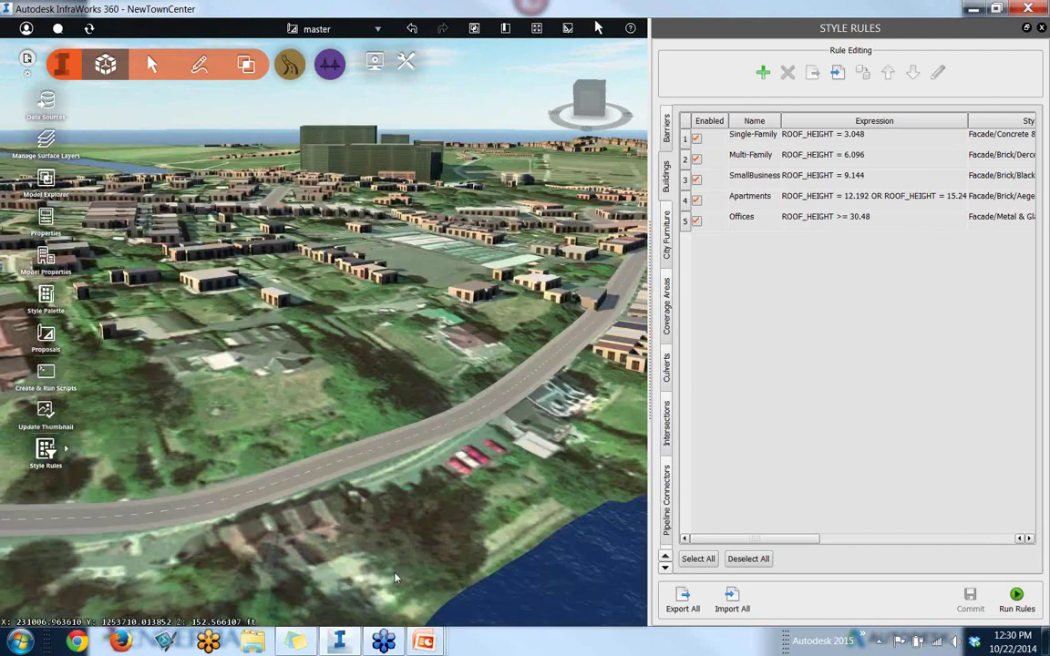
{"action": "middle_click_drag", "start_coordinate": [434, 363], "coordinate": [330, 534]}
{"action": "middle_click_drag", "start_coordinate": [285, 281], "coordinate": [360, 535]}
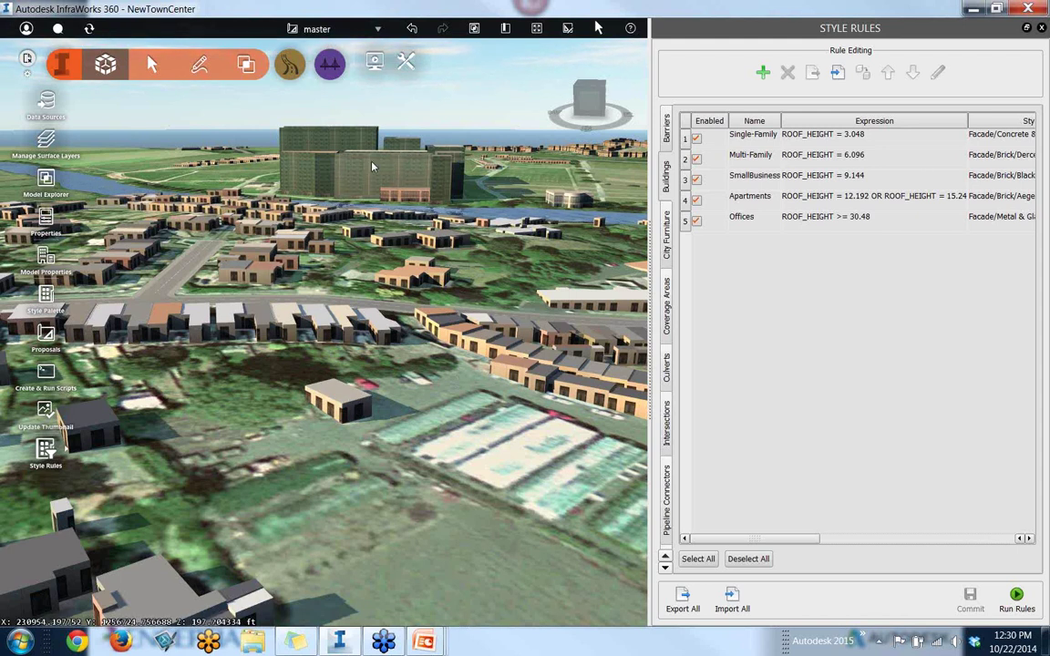
{"action": "middle_click_drag", "start_coordinate": [187, 301], "coordinate": [387, 343]}
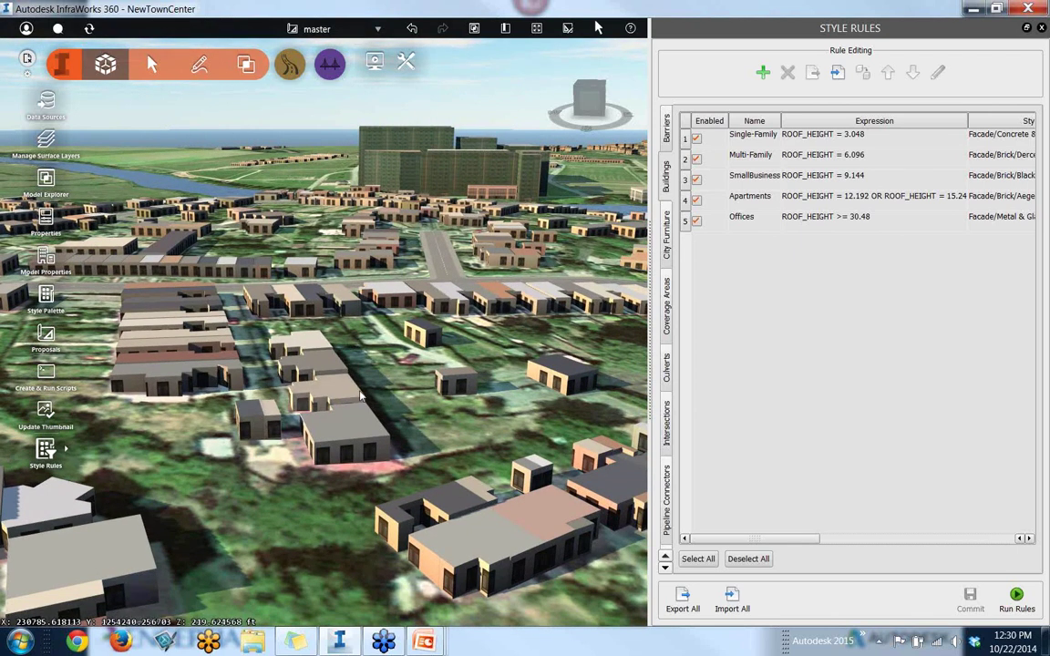
{"action": "left_click_drag", "start_coordinate": [325, 239], "coordinate": [429, 476]}
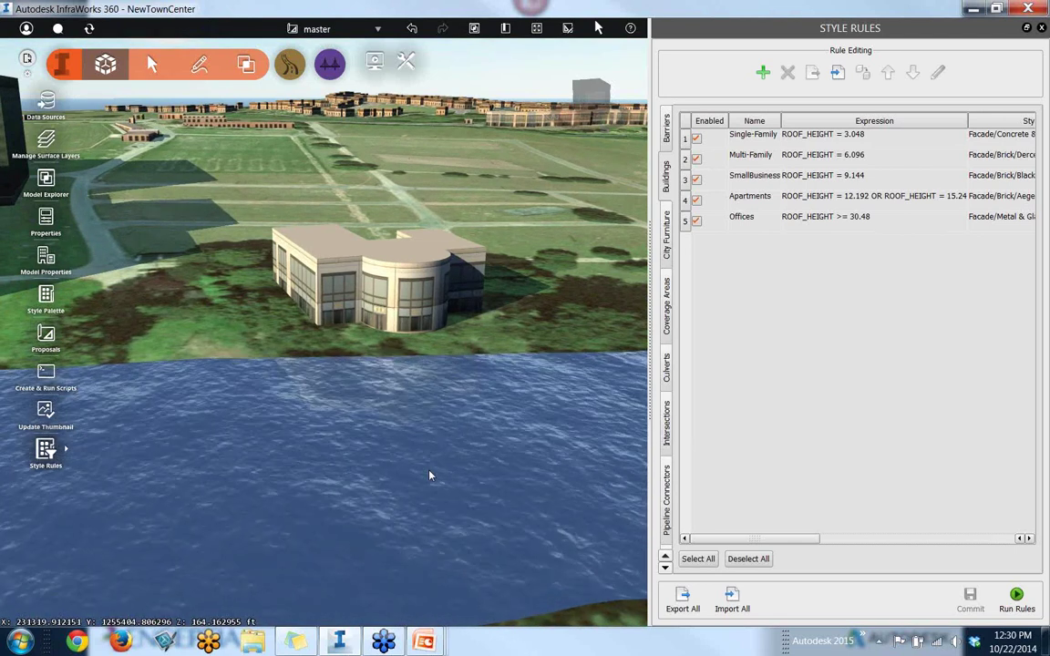
Apply the Boomslang facade from the Facade/Marble & Stone style catalog to the curved-front building beside the river
{"action": "left_click", "coordinate": [1042, 29]}
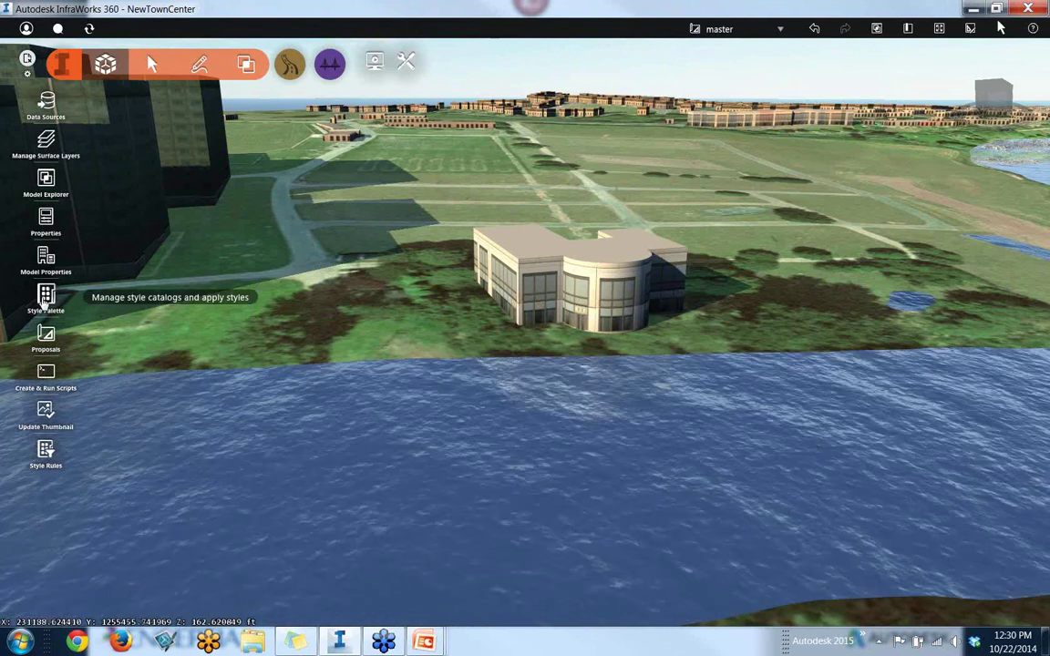
{"action": "left_click", "coordinate": [45, 296]}
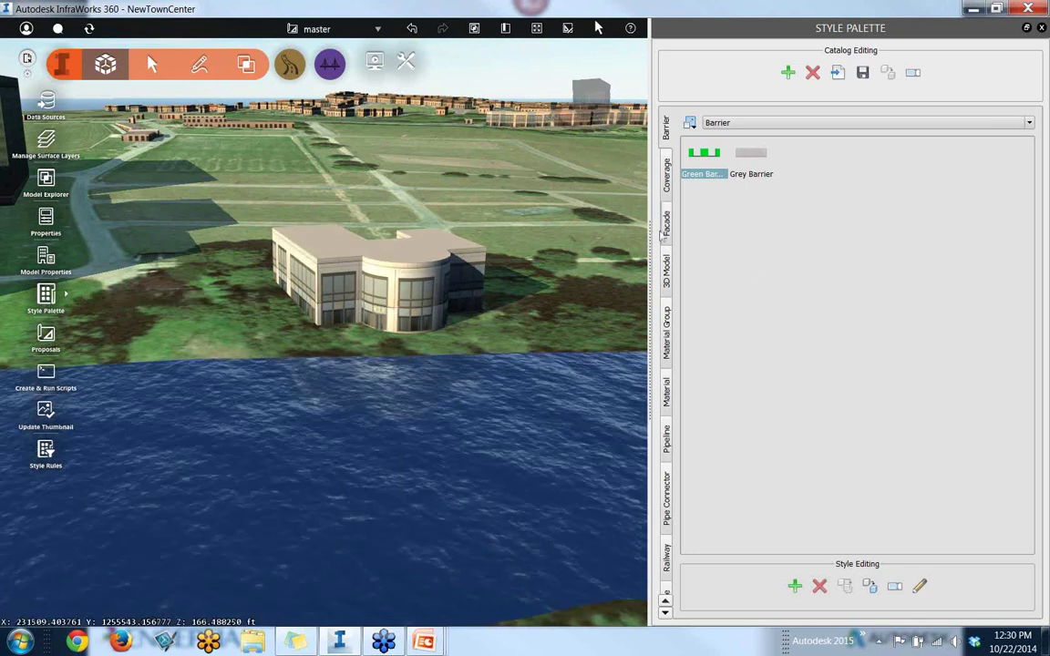
{"action": "left_click", "coordinate": [665, 226]}
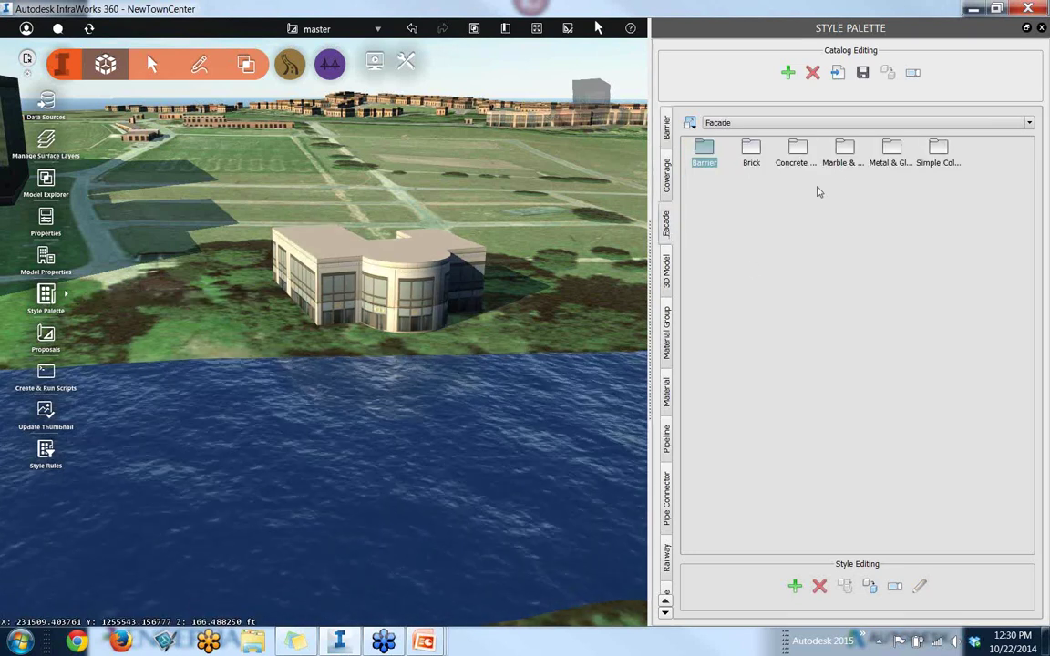
{"action": "double_click", "coordinate": [843, 153]}
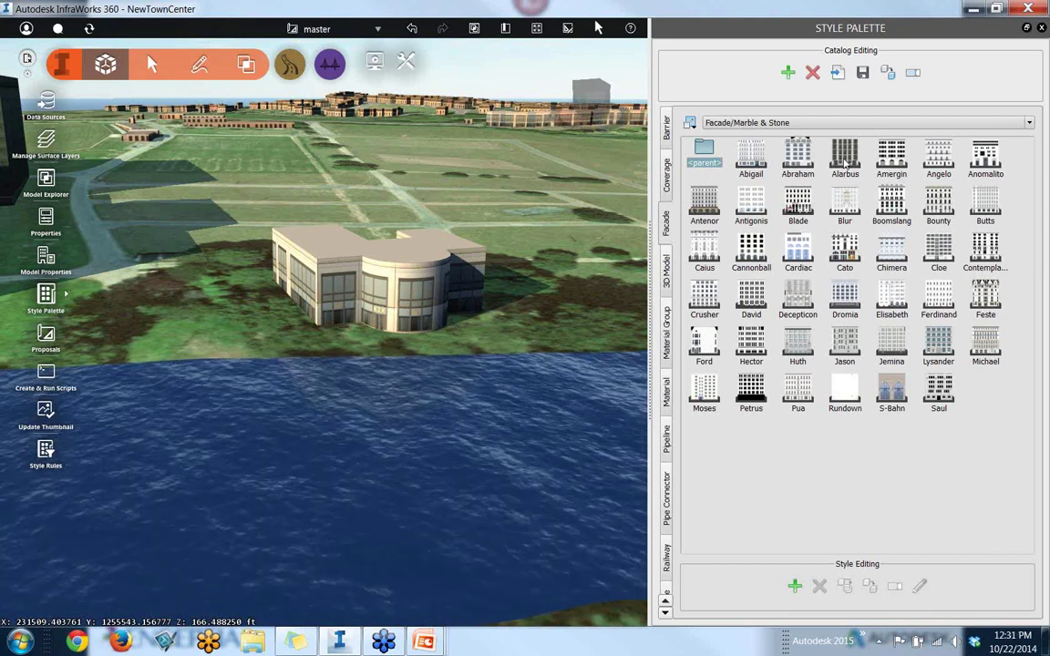
{"action": "left_click", "coordinate": [891, 202]}
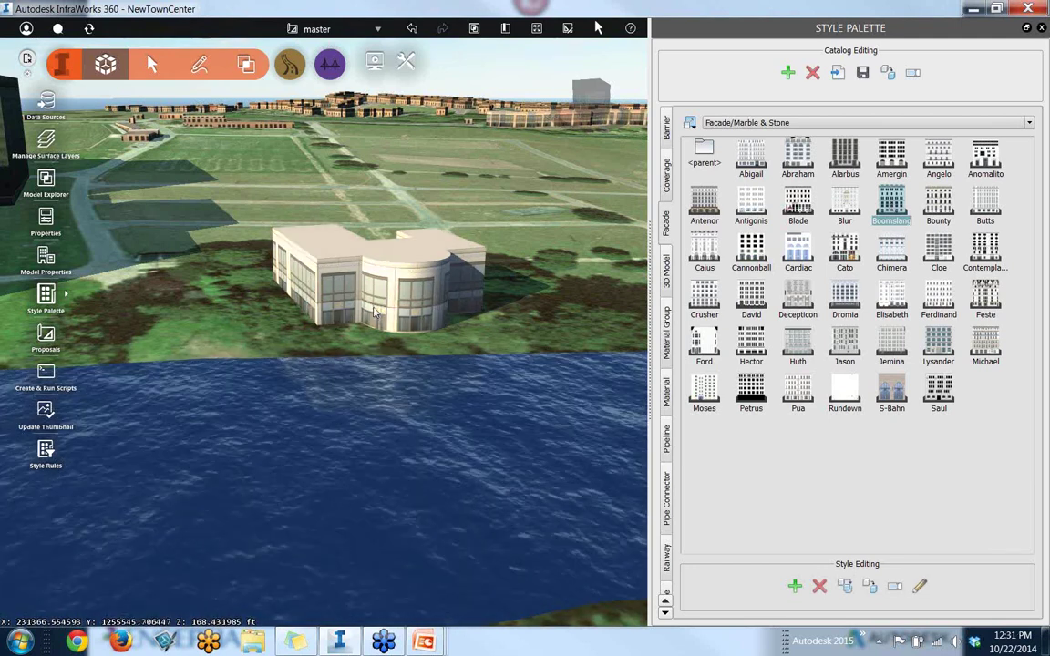
{"action": "scroll", "coordinate": [430, 225], "scroll_direction": "up", "scroll_amount": 5}
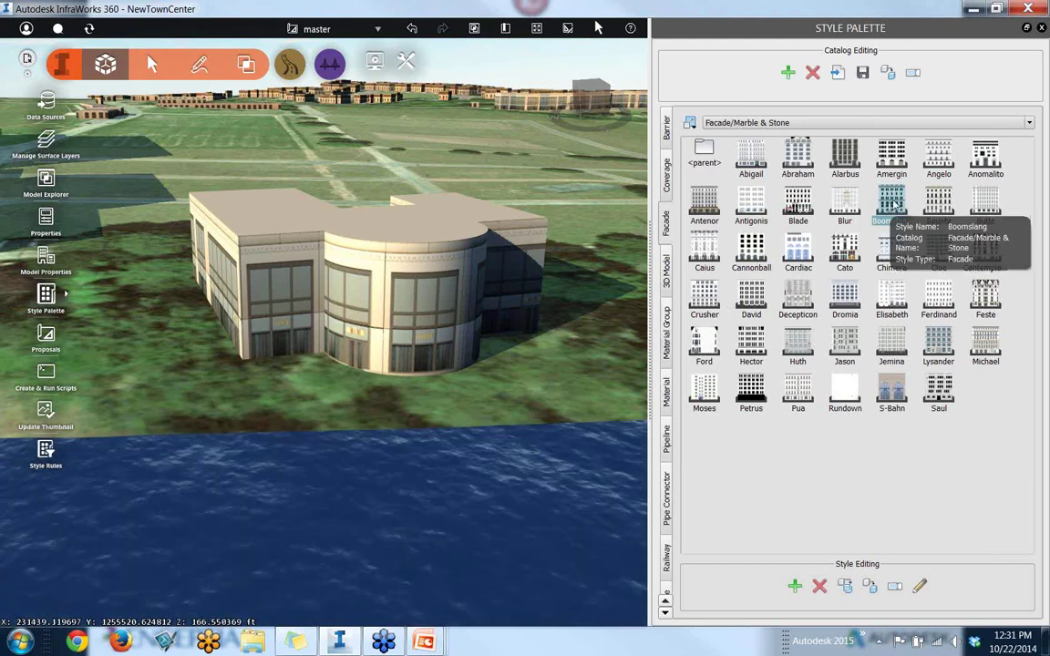
{"action": "left_click_drag", "start_coordinate": [896, 205], "coordinate": [409, 297]}
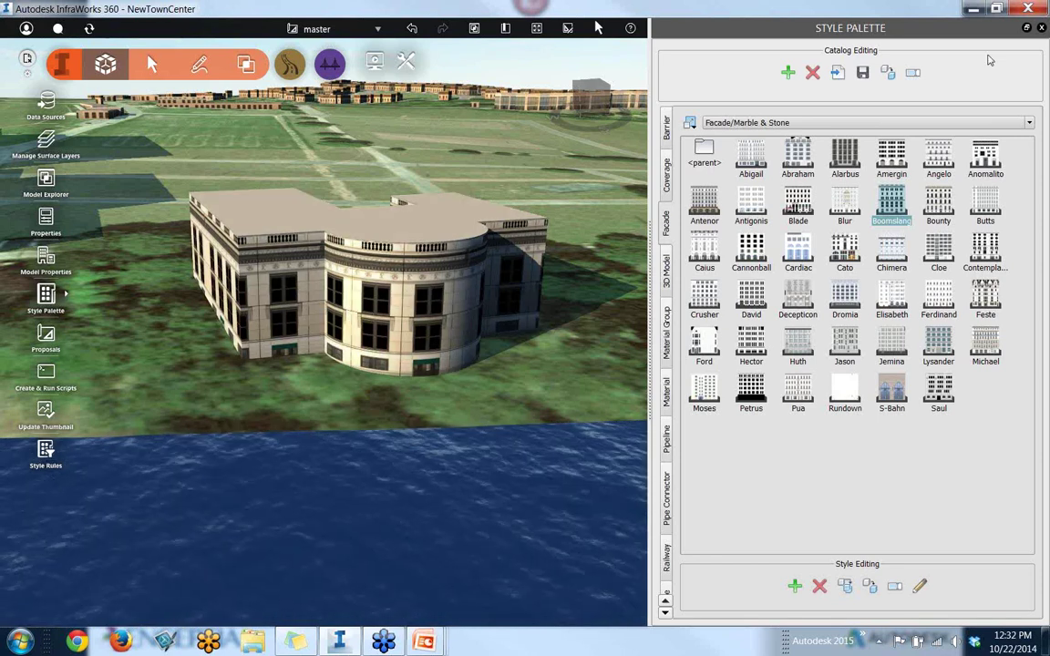
{"action": "left_click", "coordinate": [1042, 28]}
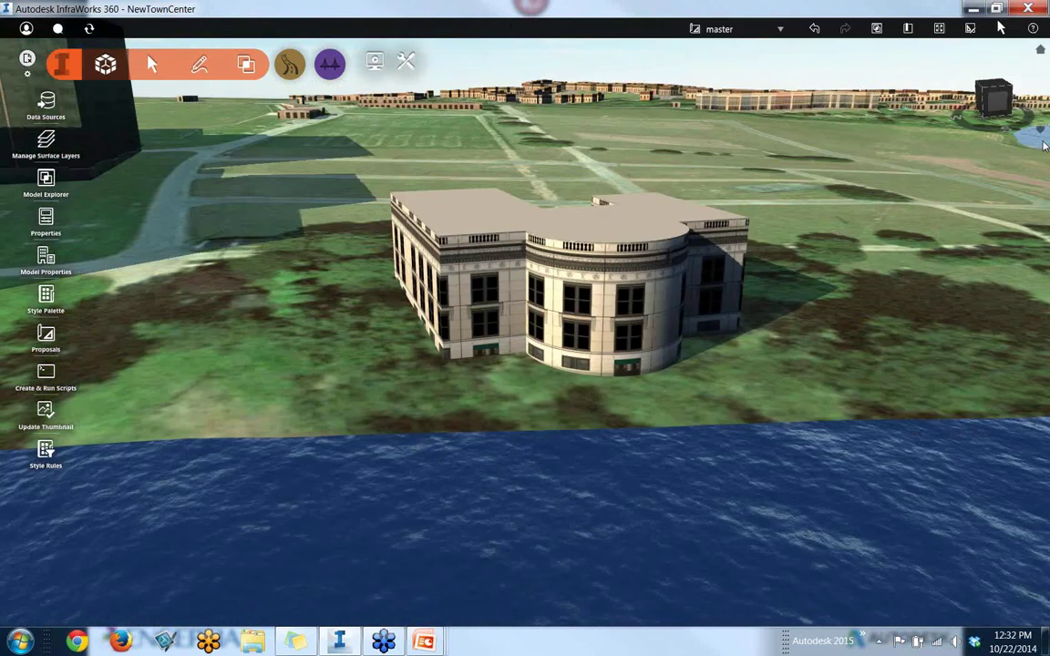
Examine the whole styled town model from overhead, at an angle and close to the residential streets
{"action": "middle_click_drag", "start_coordinate": [661, 273], "coordinate": [635, 316]}
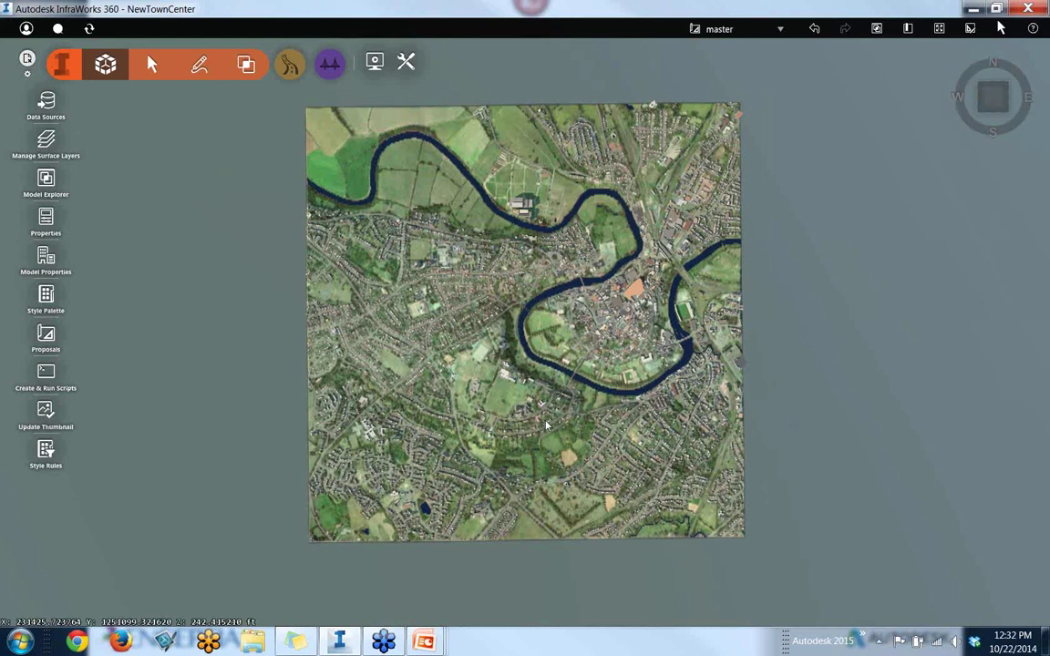
{"action": "scroll", "coordinate": [546, 421], "scroll_direction": "up", "scroll_amount": 2}
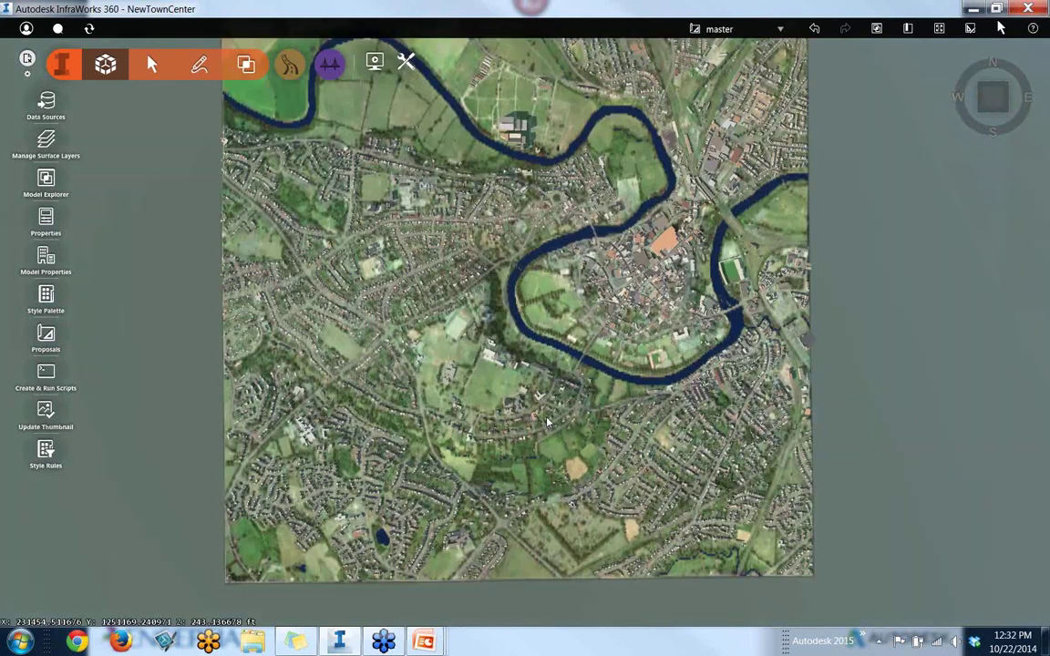
{"action": "scroll", "coordinate": [547, 422], "scroll_direction": "up", "scroll_amount": 4}
{"action": "left_click_drag", "start_coordinate": [546, 423], "coordinate": [483, 258]}
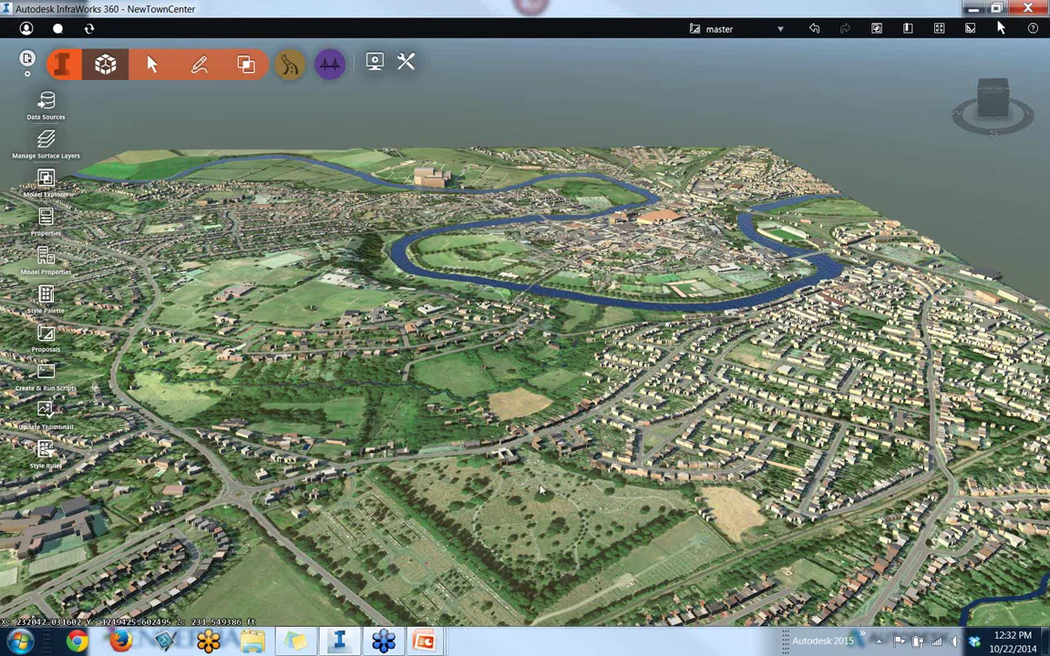
{"action": "middle_click_drag", "start_coordinate": [538, 487], "coordinate": [447, 469]}
{"action": "left_click_drag", "start_coordinate": [447, 470], "coordinate": [539, 485]}
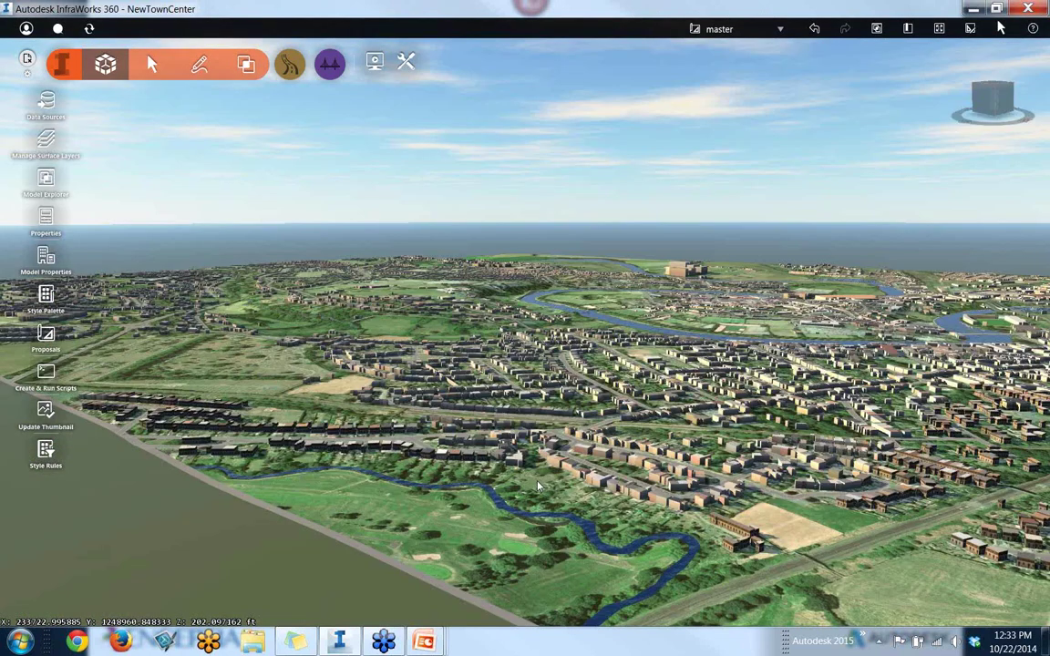
{"action": "scroll", "coordinate": [626, 490], "scroll_direction": "up", "scroll_amount": 5}
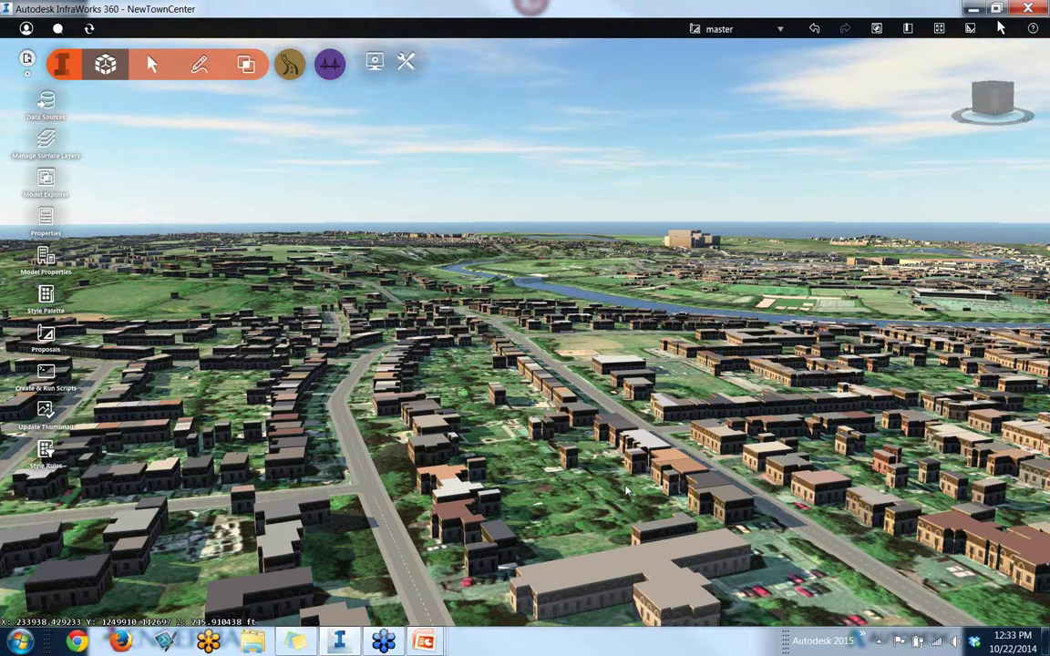
{"action": "scroll", "coordinate": [625, 490], "scroll_direction": "up", "scroll_amount": 5}
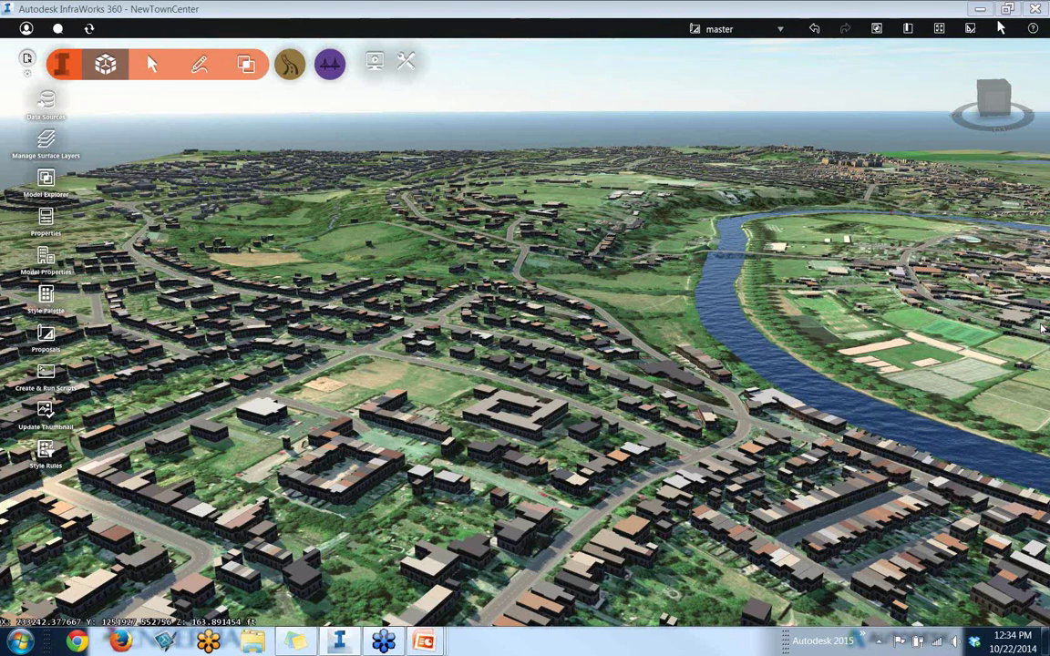
Review the imported data sources and the file formats available for adding a new one
{"action": "left_click", "coordinate": [46, 102]}
{"action": "left_click", "coordinate": [685, 75]}
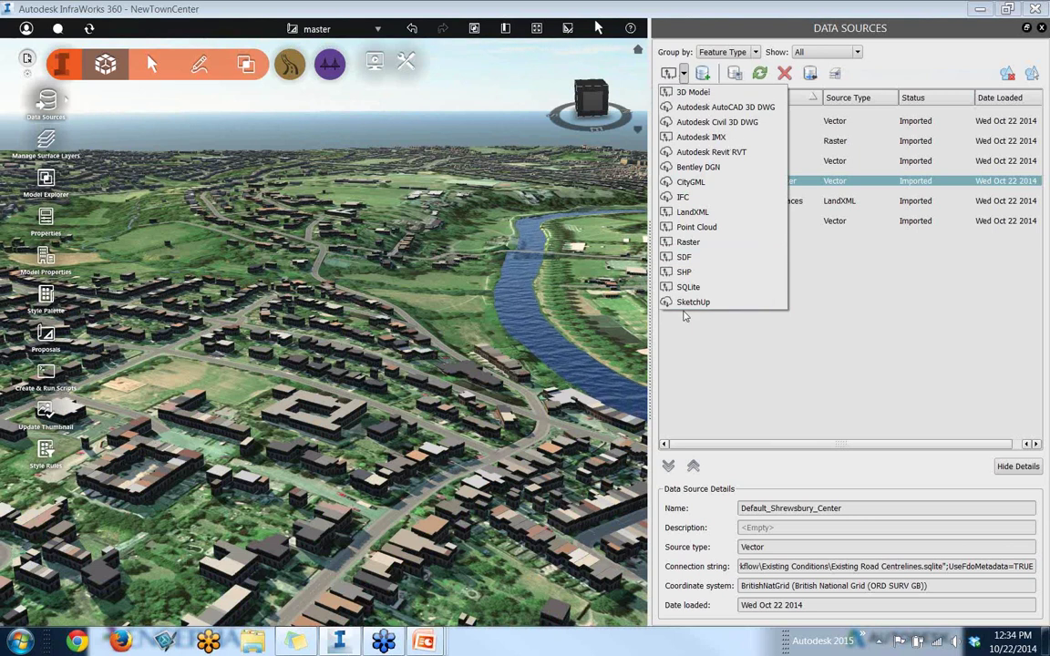
{"action": "left_click", "coordinate": [1039, 326]}
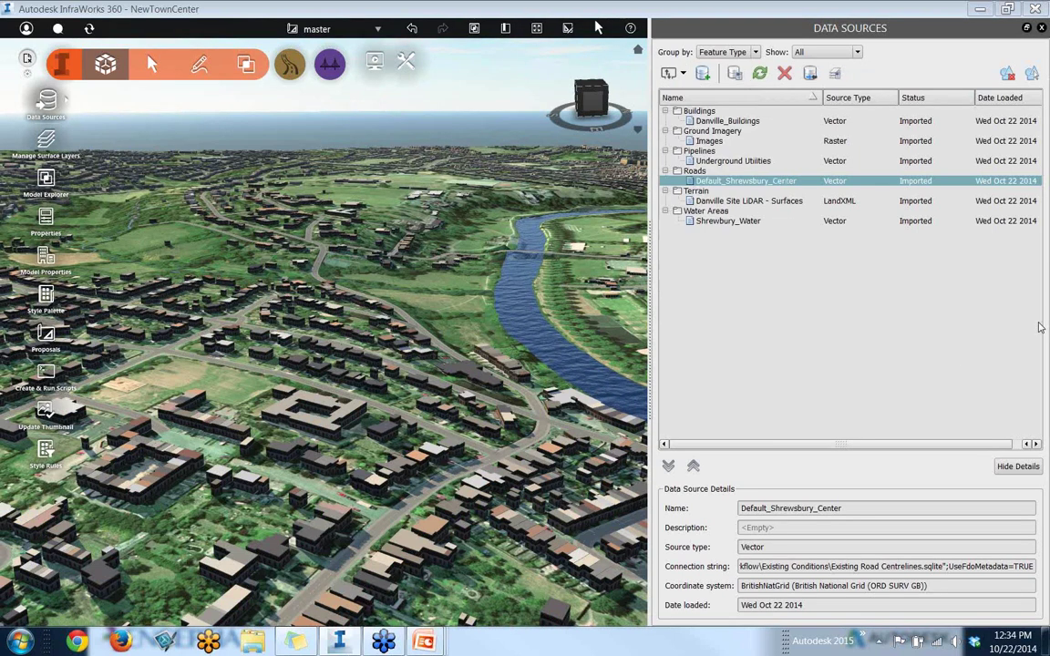